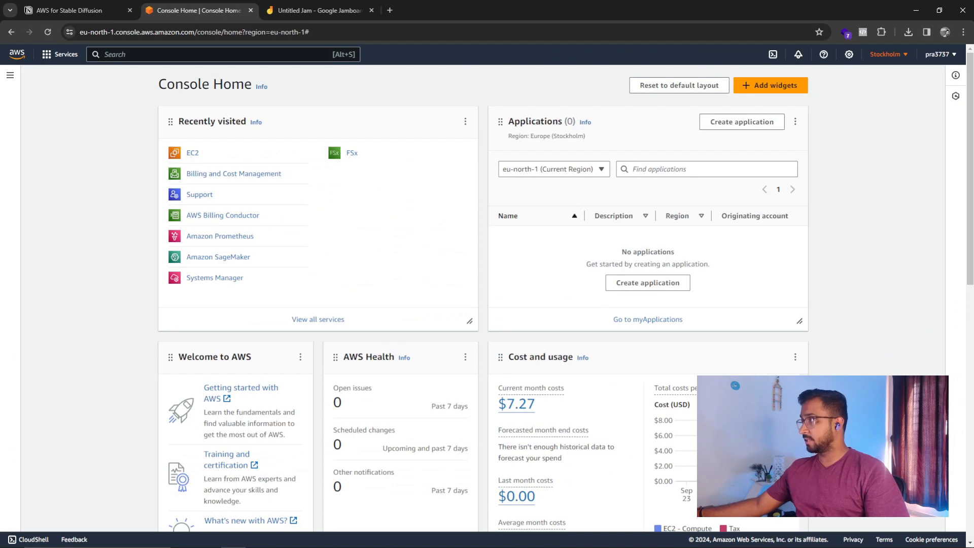
Switch the console region to Asia Pacific (Mumbai) and open the Support Center
{"action": "left_click", "coordinate": [888, 55]}
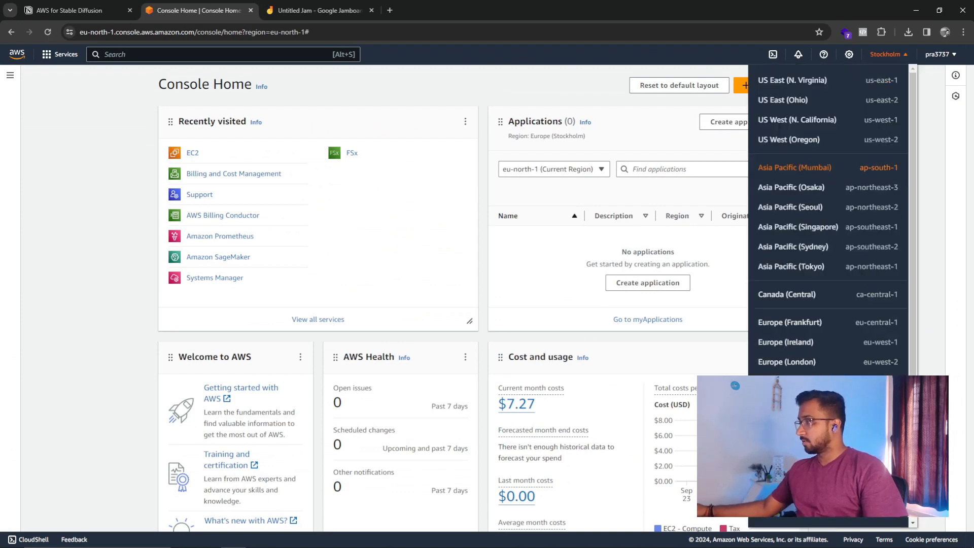
{"action": "left_click", "coordinate": [794, 167]}
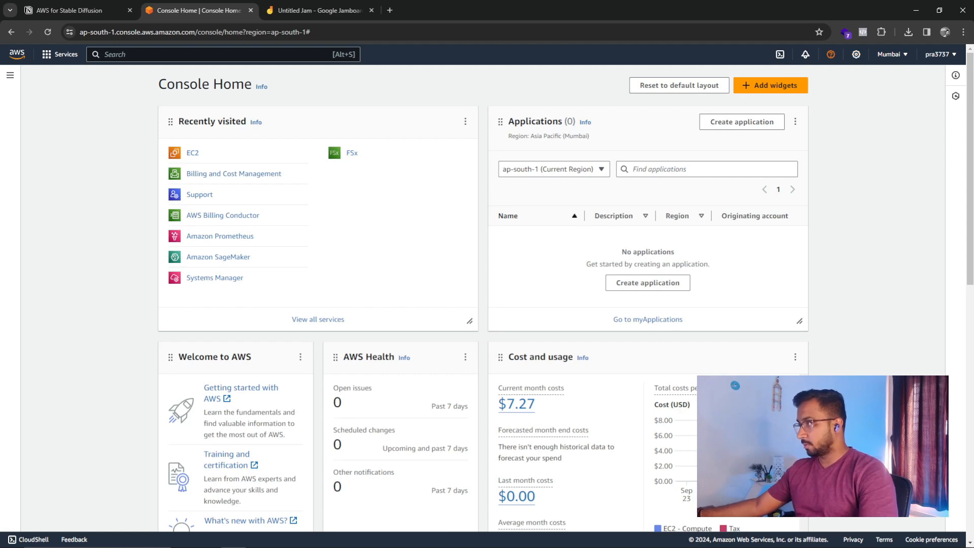
{"action": "left_click", "coordinate": [830, 55]}
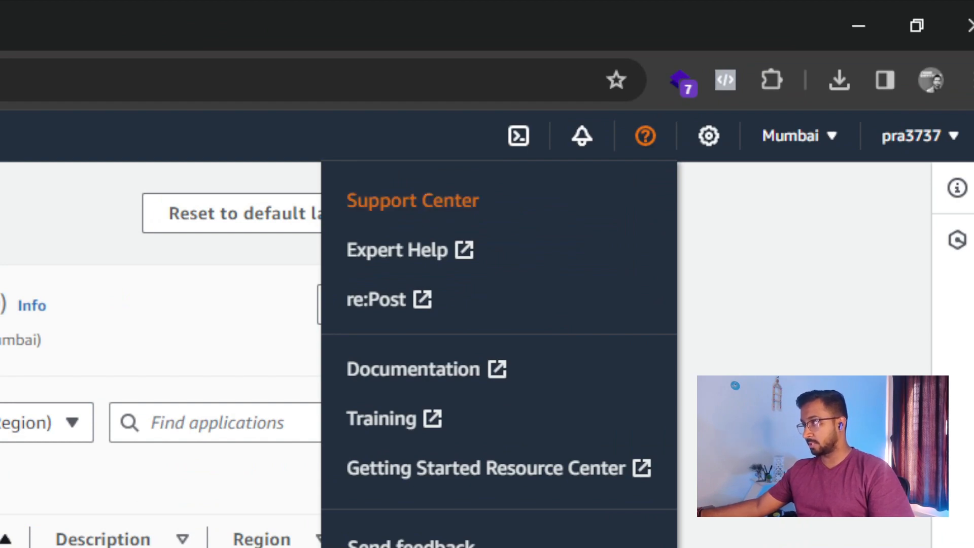
{"action": "left_click", "coordinate": [412, 200]}
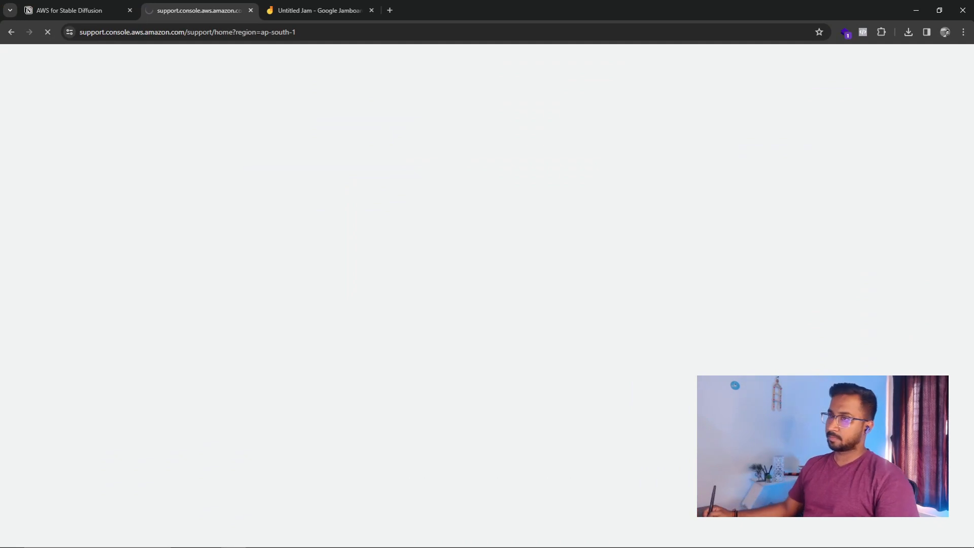
{"action": "left_click", "coordinate": [283, 538]}
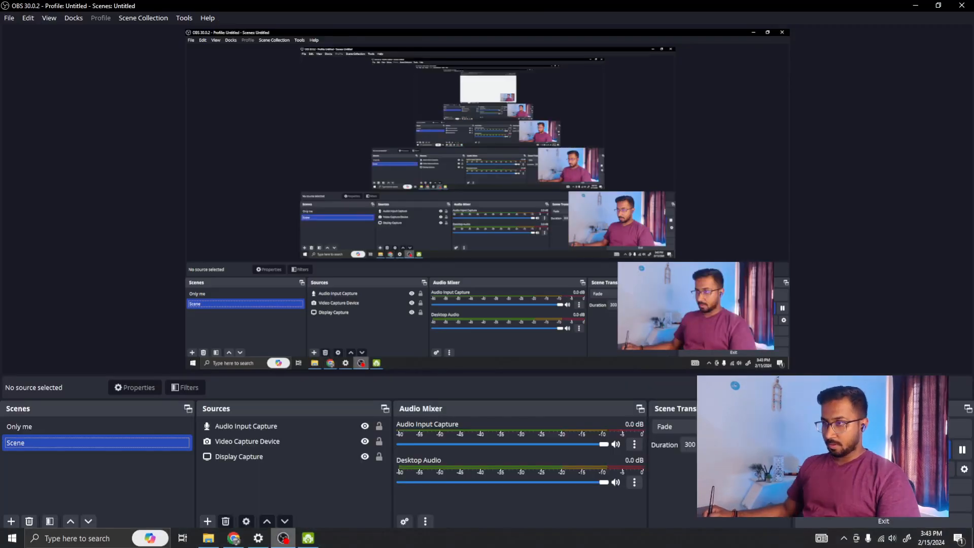
{"action": "left_click", "coordinate": [283, 538]}
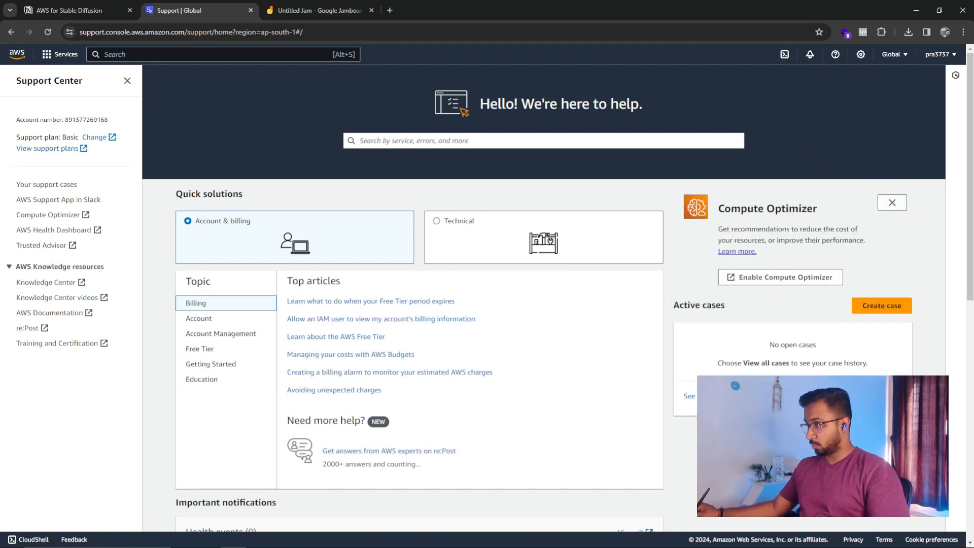
Create a new support case and open its service quota increase request form
{"action": "left_click_drag", "start_coordinate": [674, 305], "coordinate": [722, 304]}
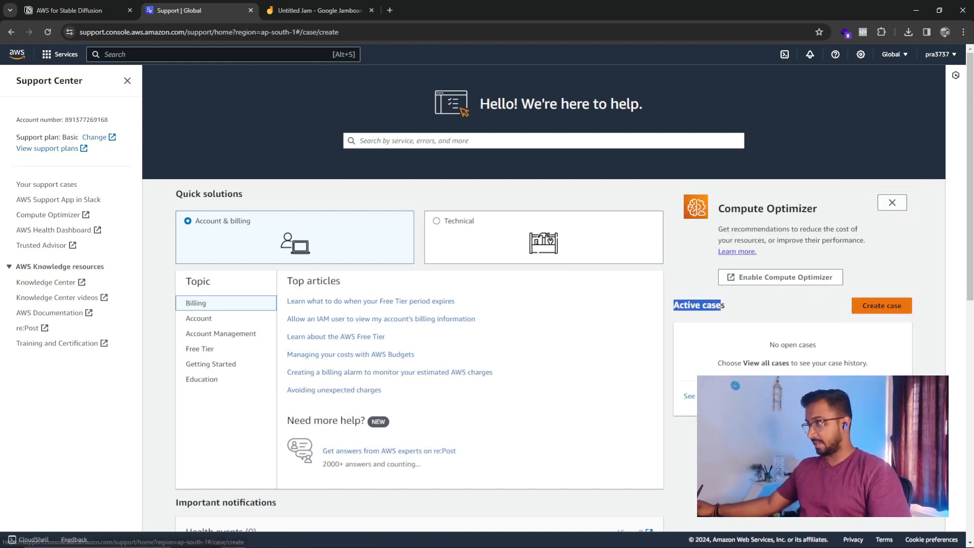
{"action": "left_click", "coordinate": [881, 305]}
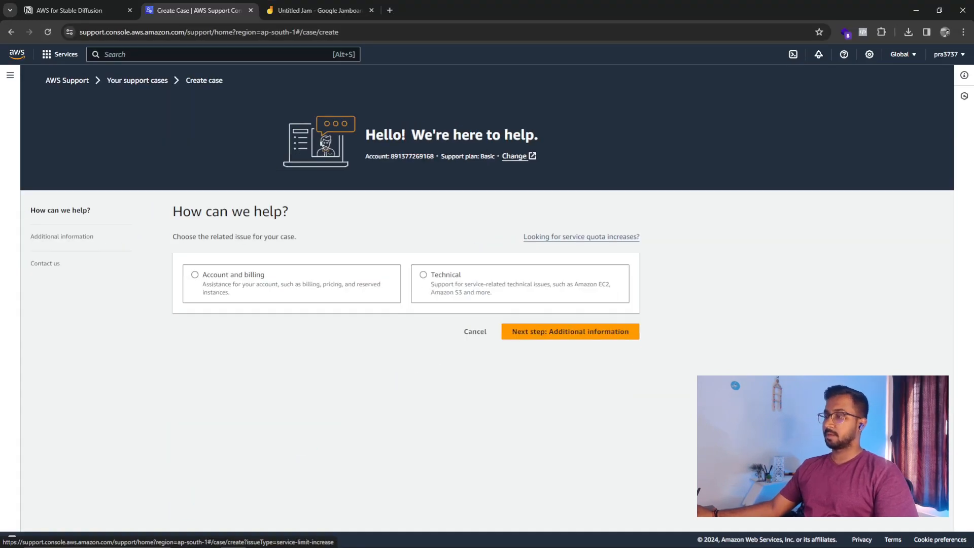
{"action": "left_click", "coordinate": [581, 236]}
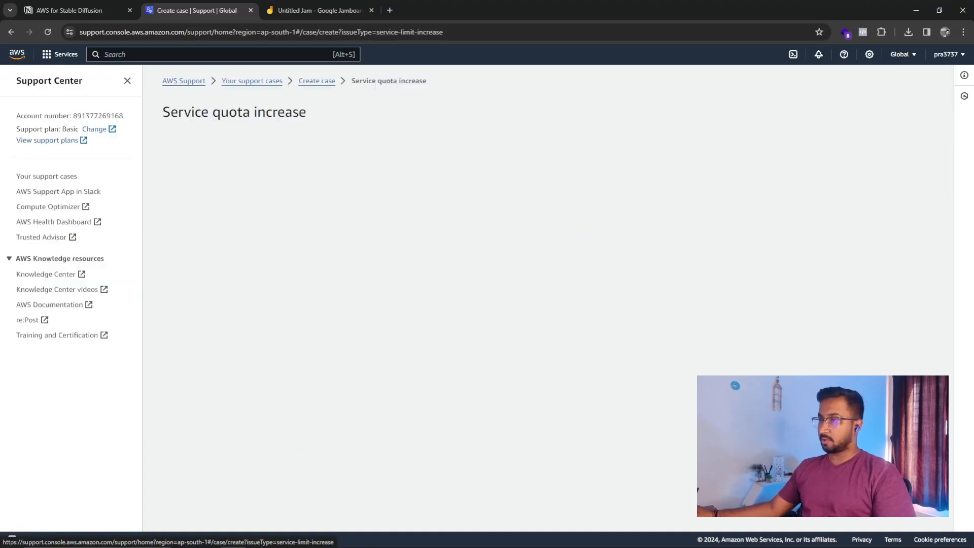
Set the quota request's service to EC2 Instances and its region to Asia Pacific (Mumbai)
{"action": "left_click", "coordinate": [295, 183]}
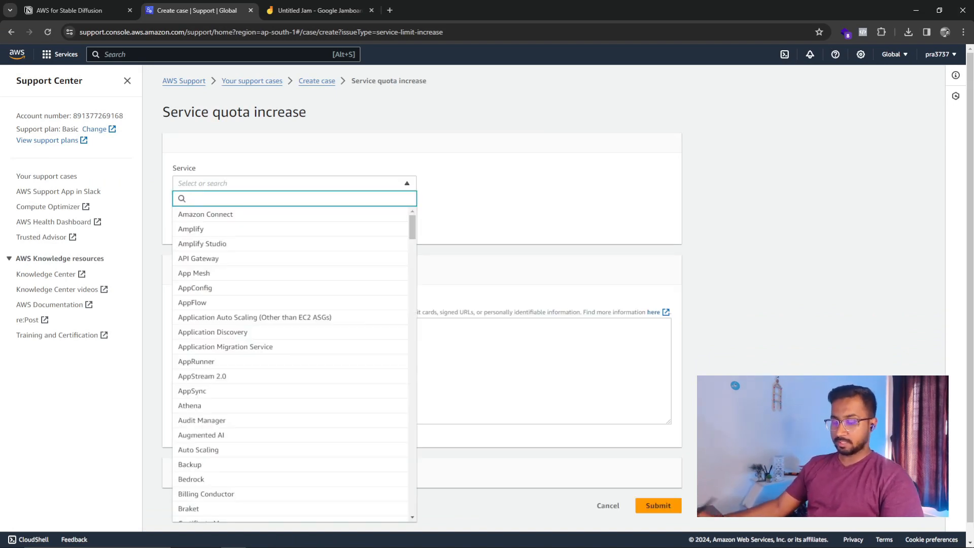
{"action": "type", "text": "ec2"}
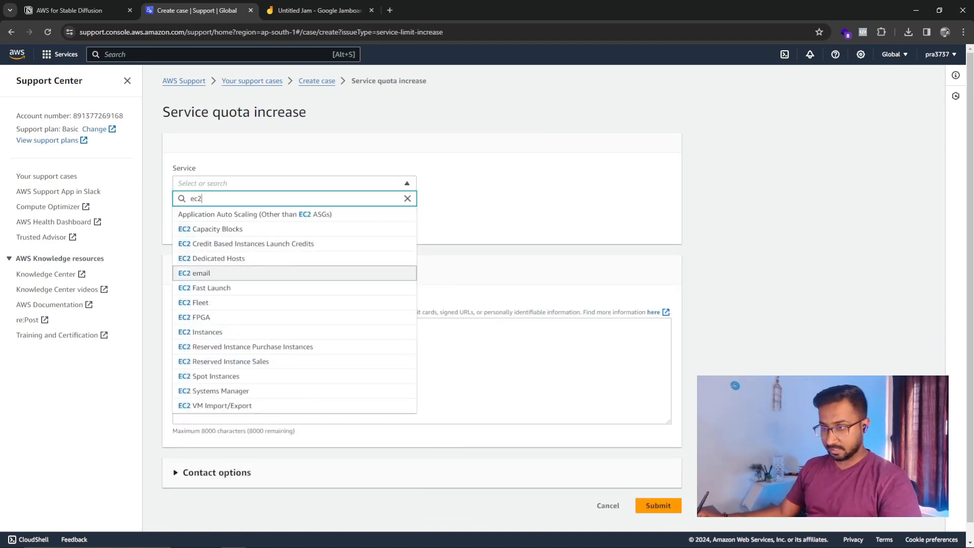
{"action": "left_click", "coordinate": [213, 331]}
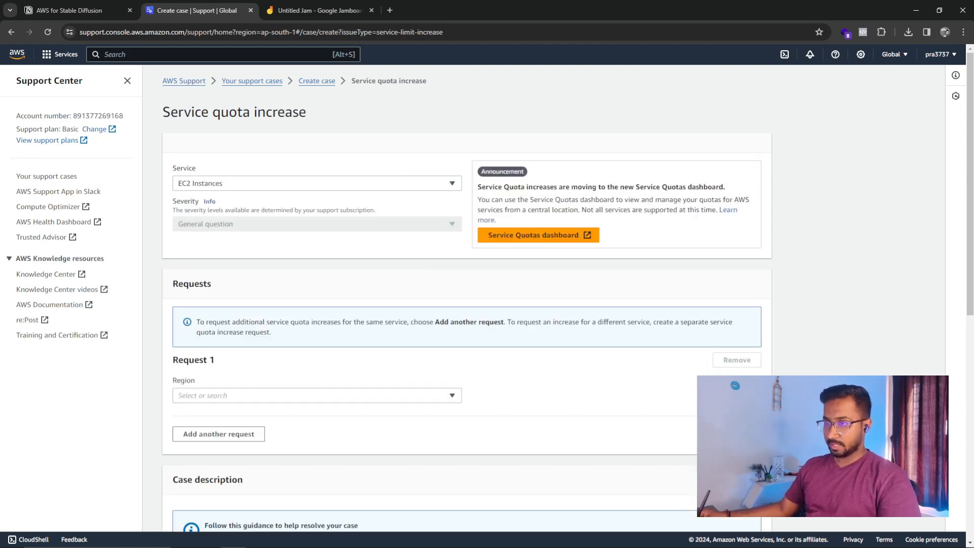
{"action": "left_click", "coordinate": [254, 395]}
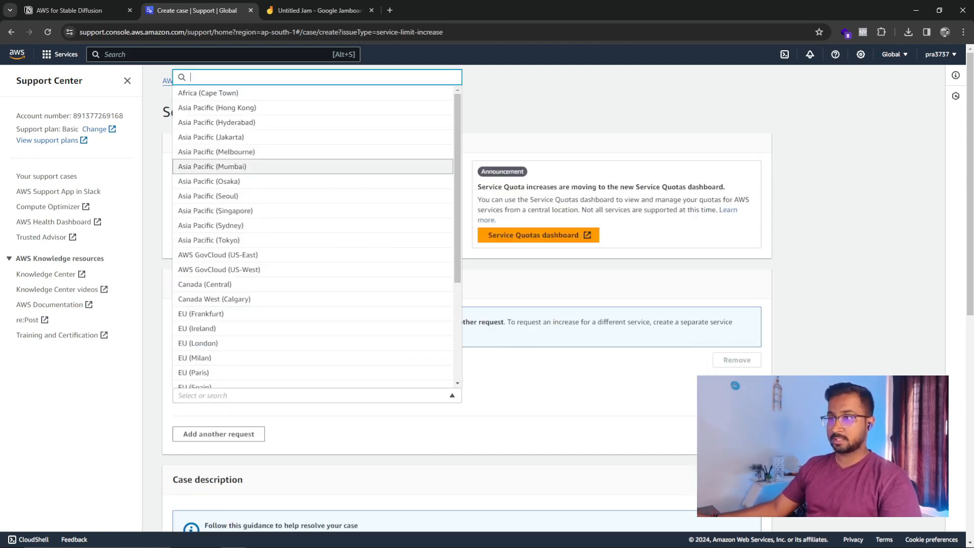
{"action": "key", "text": "Up"}
{"action": "key", "text": "Down"}
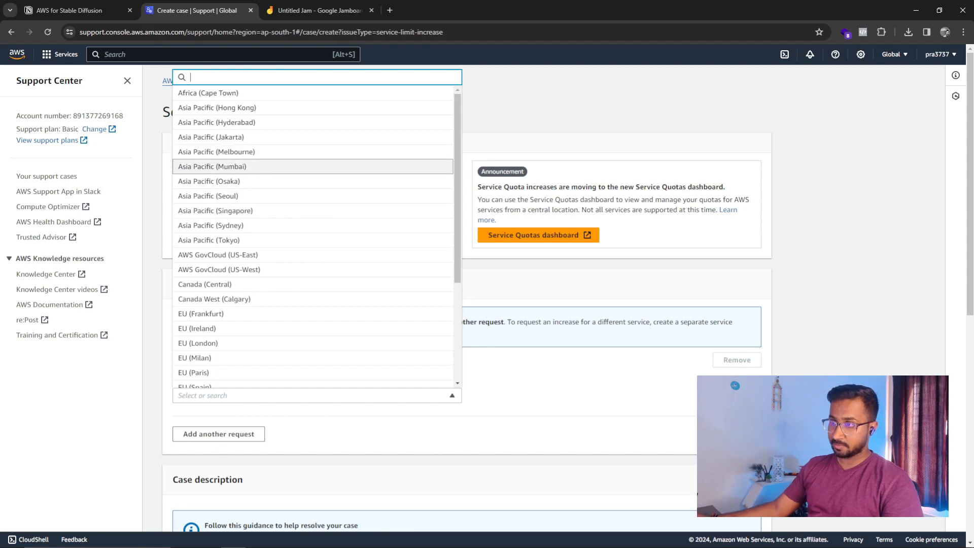
{"action": "key", "text": "Return"}
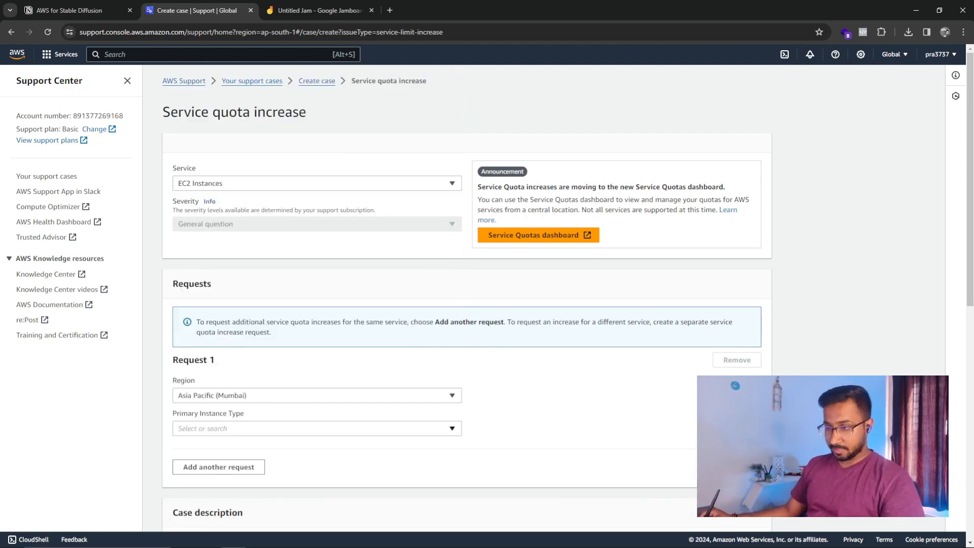
Set the primary instance type to All G instances and open the new quota value for editing
{"action": "left_click", "coordinate": [284, 428]}
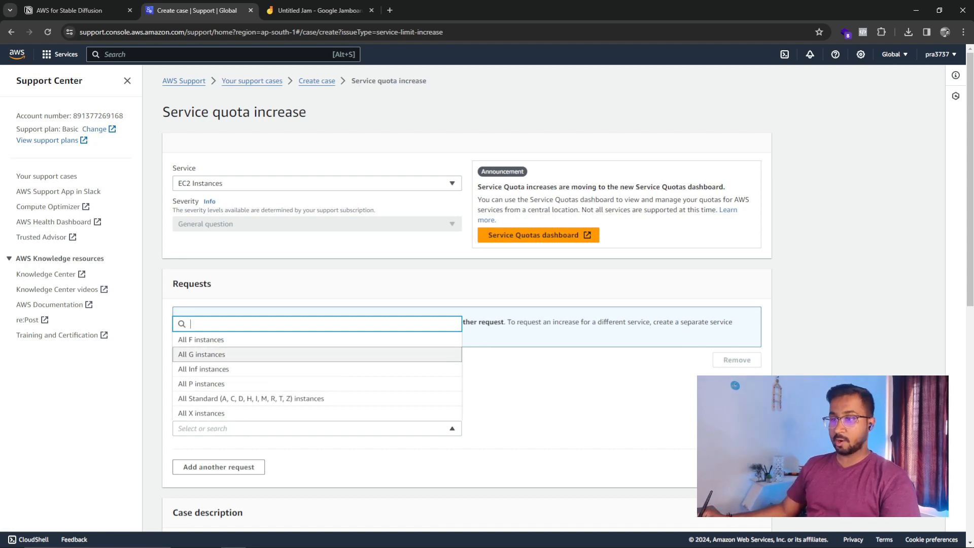
{"action": "key", "text": "Down"}
{"action": "key", "text": "Down"}
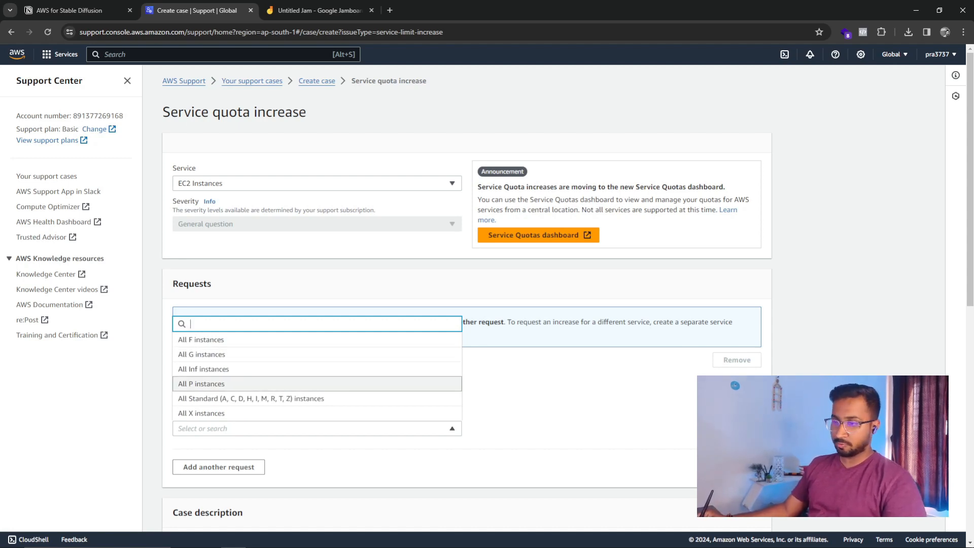
{"action": "key", "text": "Up"}
{"action": "key", "text": "Up"}
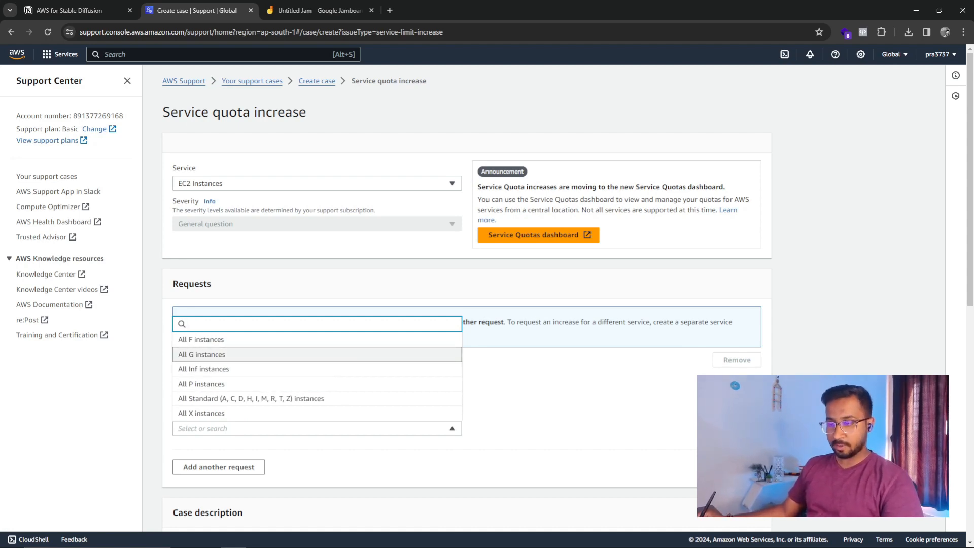
{"action": "key", "text": "Down"}
{"action": "key", "text": "Up"}
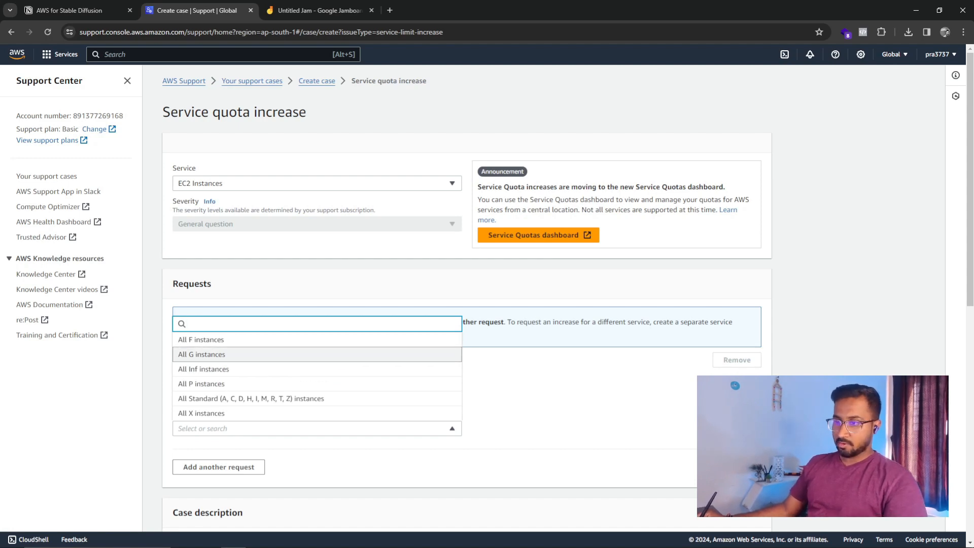
{"action": "key", "text": "Return"}
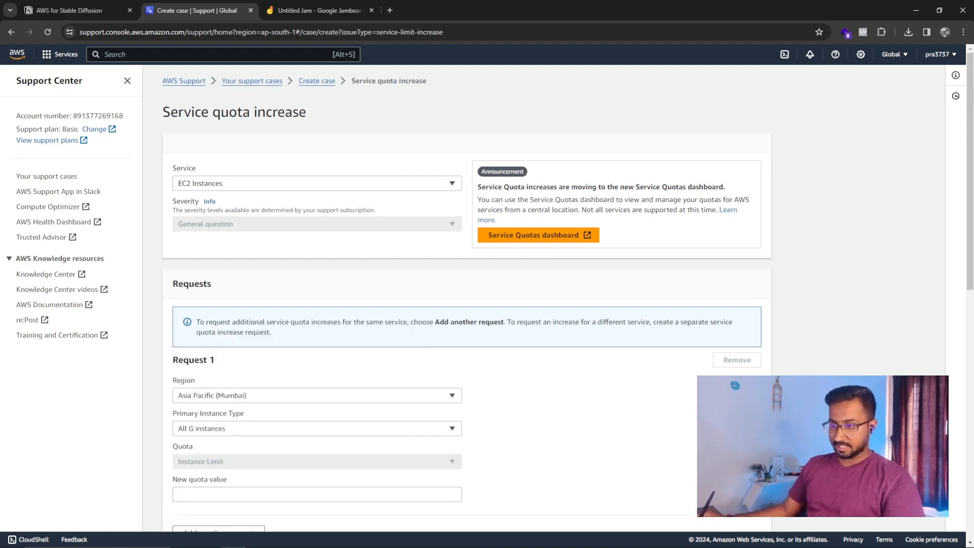
{"action": "scroll", "coordinate": [466, 298], "scroll_direction": "down", "scroll_amount": 3}
{"action": "left_click", "coordinate": [316, 342]}
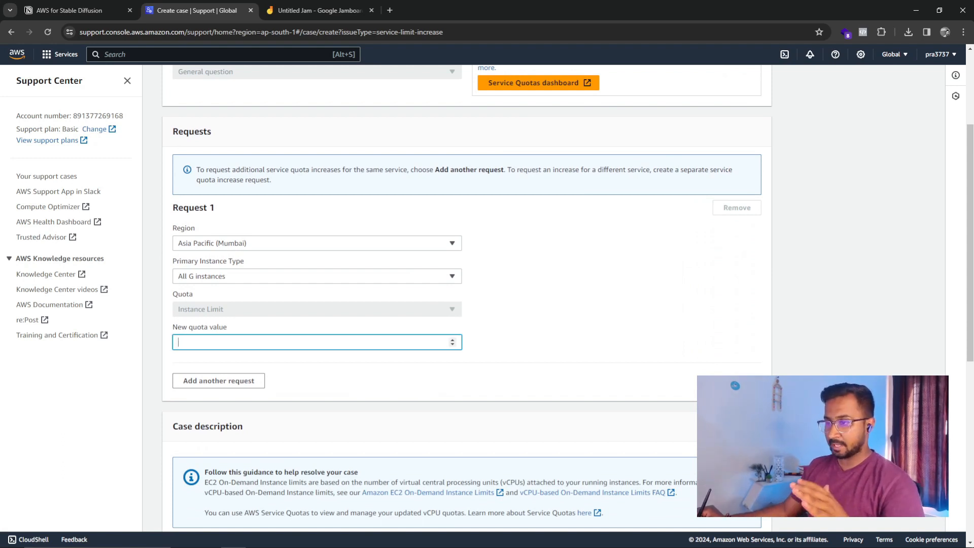
Search the web for "ec2 g4 instances" in a new browser tab and open the Amazon EC2 G4 Instances page
{"action": "key", "text": "ctrl+t"}
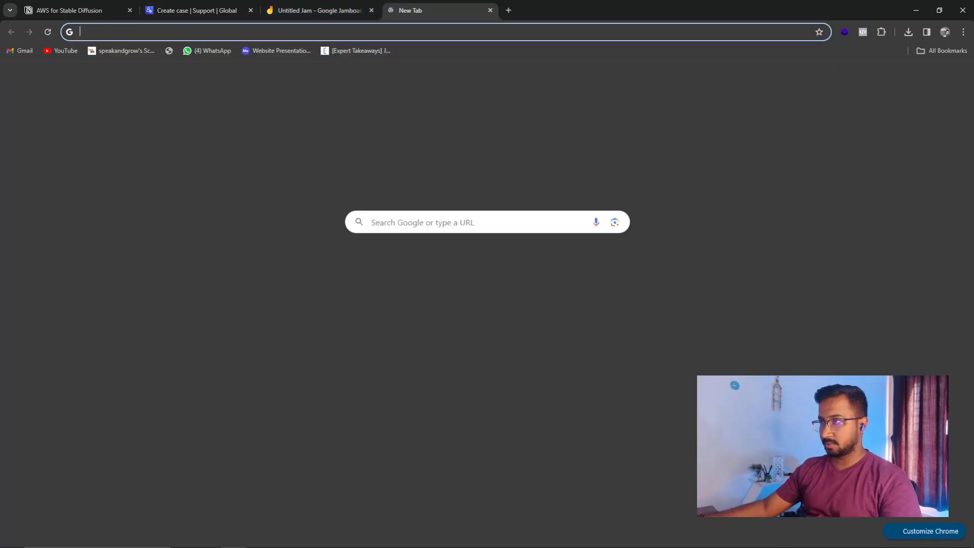
{"action": "type", "text": "ec2"}
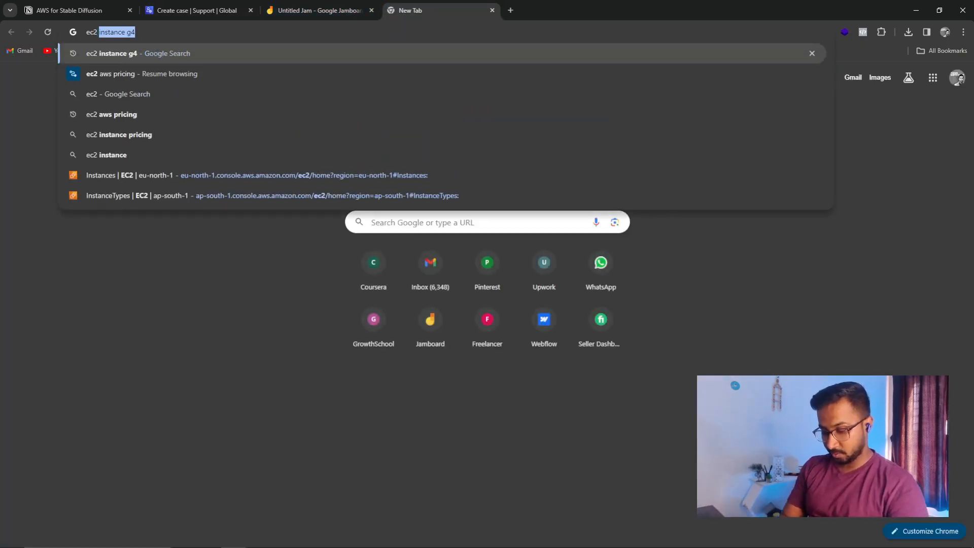
{"action": "type", "text": " g4 instance"}
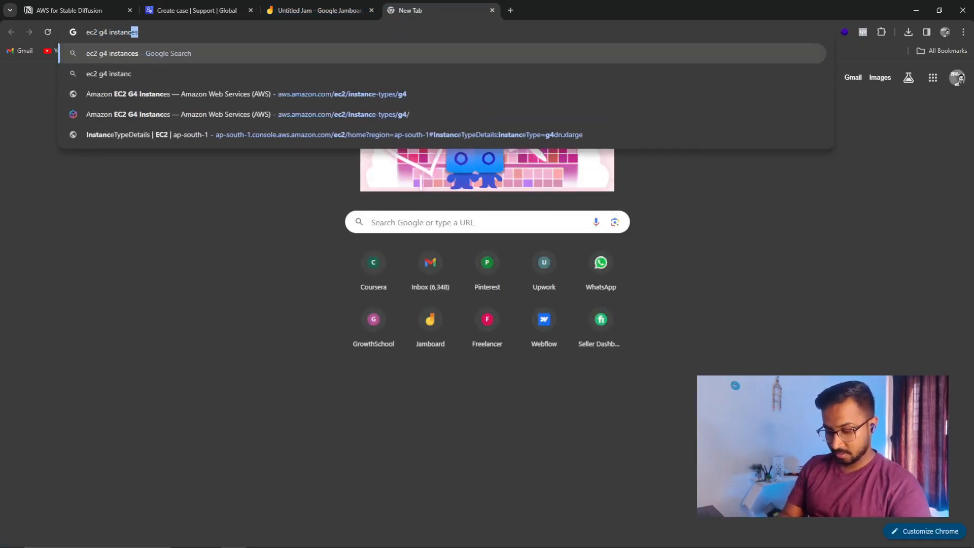
{"action": "key", "text": "Return"}
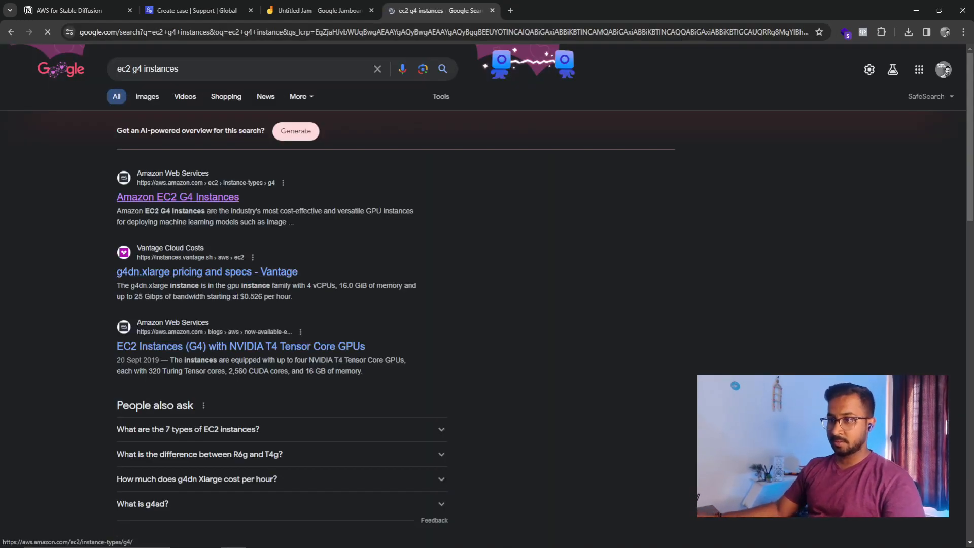
{"action": "left_click", "coordinate": [178, 197]}
Examine the vCPU and memory specifications of g4dn.xlarge in the Product Details table
{"action": "scroll", "coordinate": [487, 305], "scroll_direction": "down", "scroll_amount": 12}
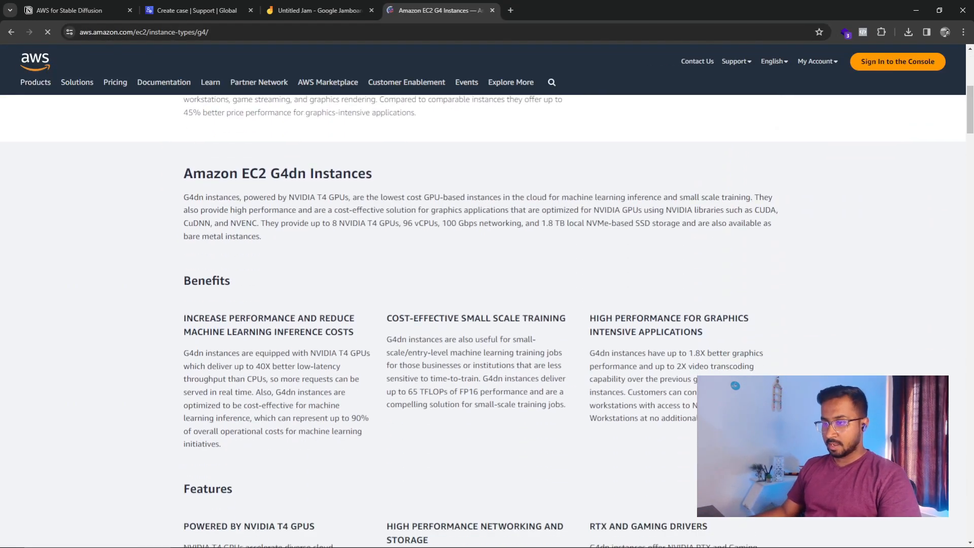
{"action": "scroll", "coordinate": [487, 304], "scroll_direction": "down", "scroll_amount": 15}
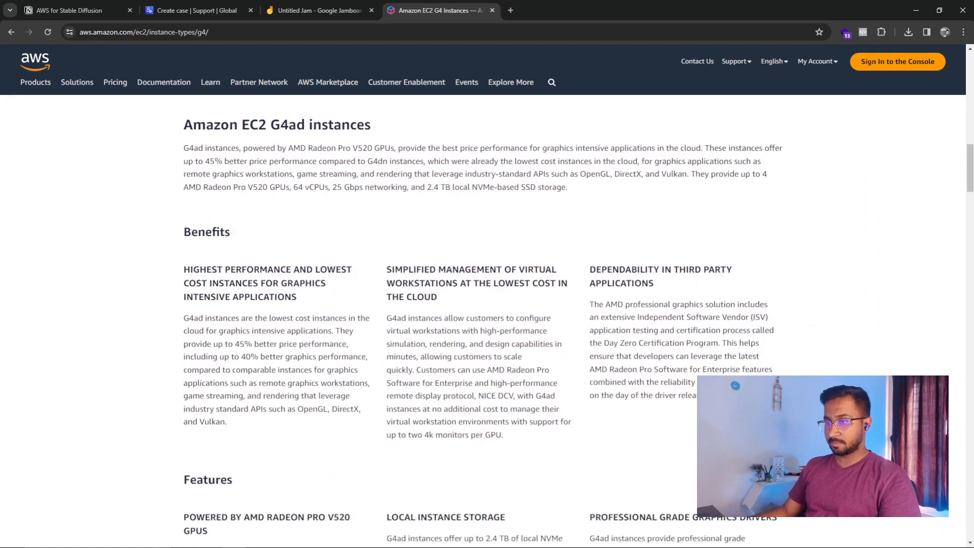
{"action": "scroll", "coordinate": [487, 305], "scroll_direction": "down", "scroll_amount": 15}
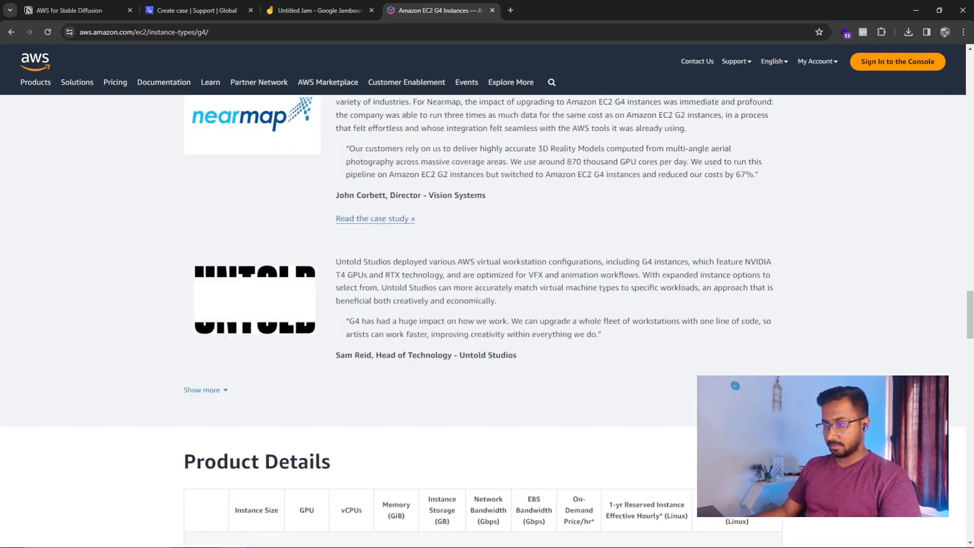
{"action": "scroll", "coordinate": [351, 218], "scroll_direction": "up", "scroll_amount": 1}
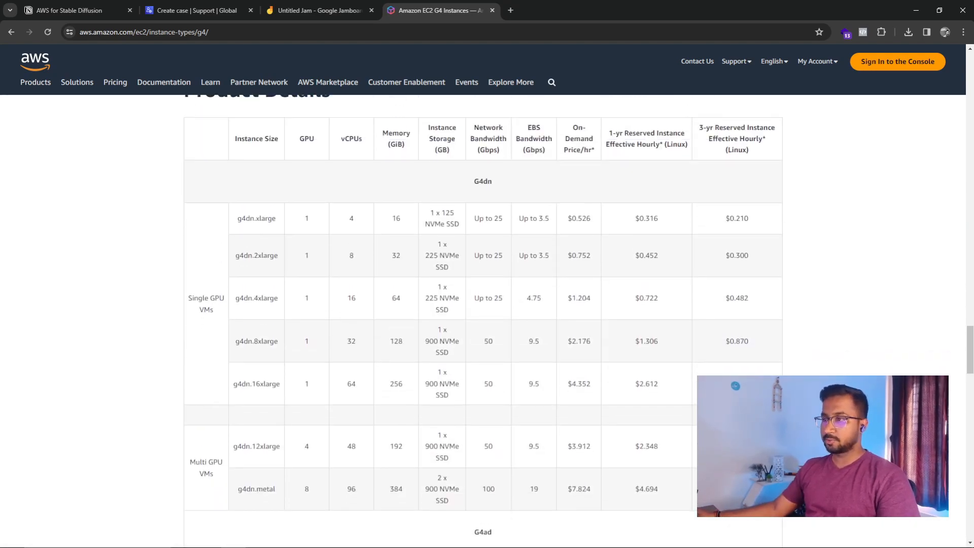
{"action": "double_click", "coordinate": [351, 218]}
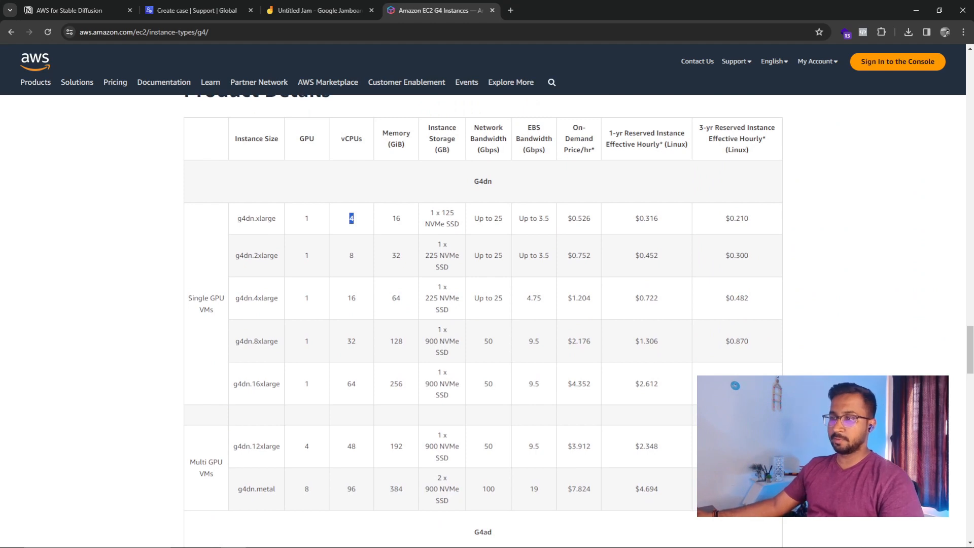
{"action": "left_click_drag", "start_coordinate": [238, 218], "coordinate": [401, 218]}
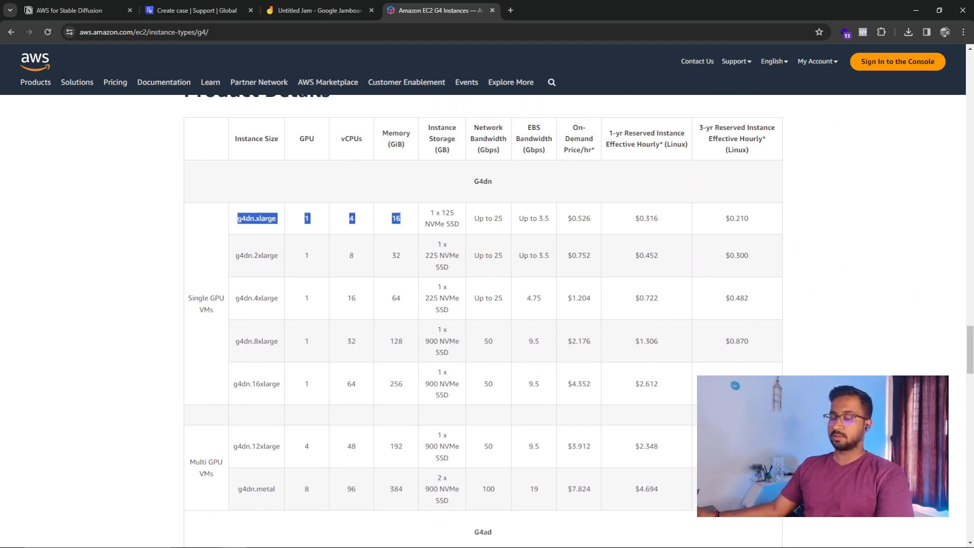
{"action": "left_click", "coordinate": [405, 222]}
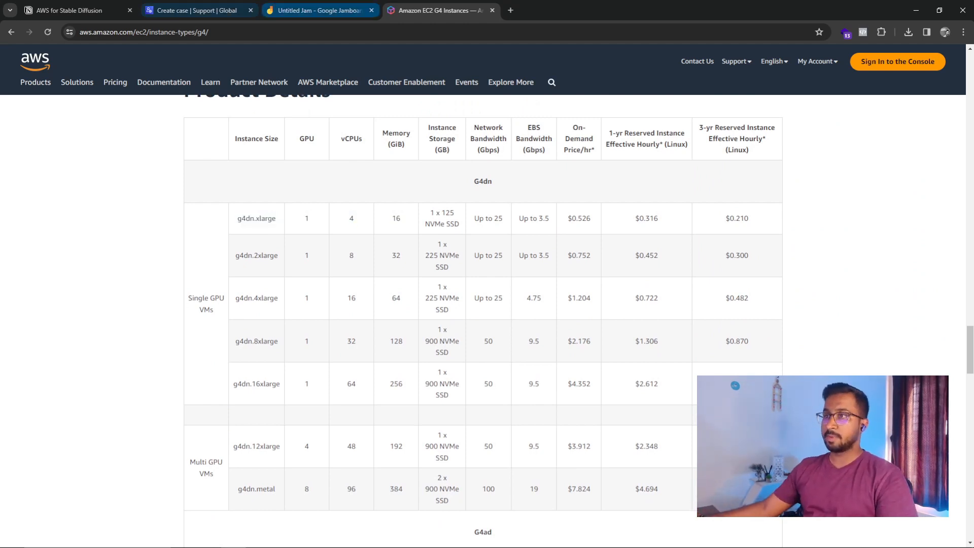
Return to the support case form and set the new quota value to 6
{"action": "left_click", "coordinate": [196, 10]}
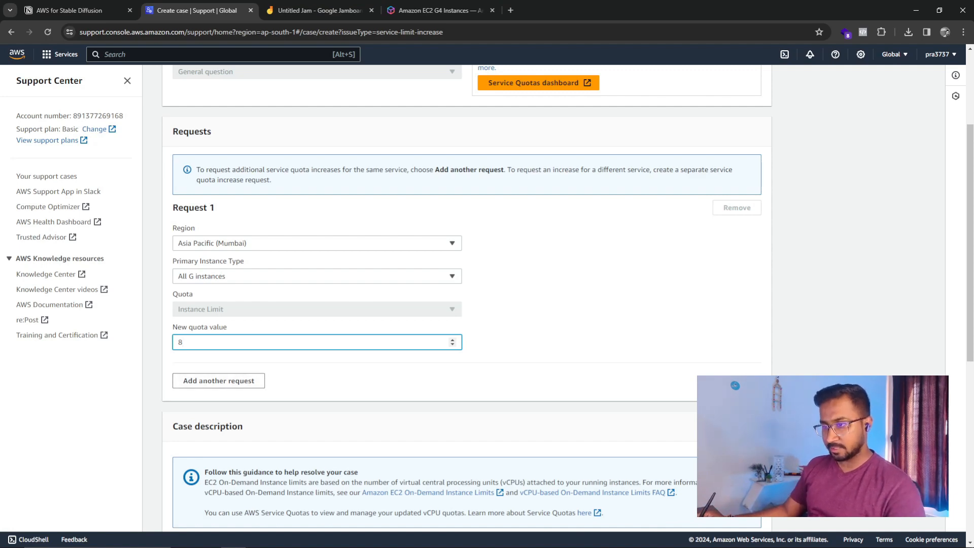
{"action": "key", "text": "BackSpace"}
{"action": "type", "text": "6"}
Examine the case description section of the service quota increase form
{"action": "scroll", "coordinate": [466, 304], "scroll_direction": "down", "scroll_amount": 3}
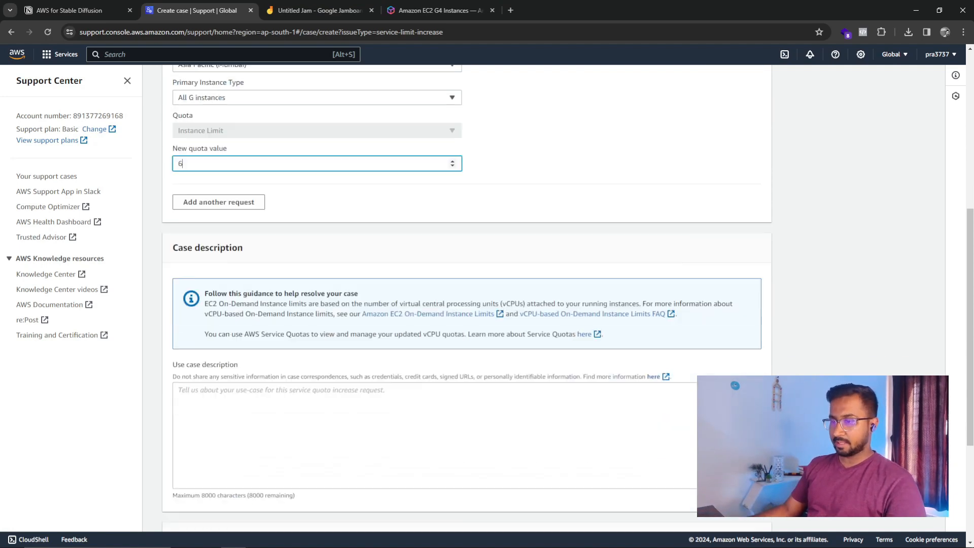
{"action": "scroll", "coordinate": [467, 259], "scroll_direction": "down", "scroll_amount": 3}
{"action": "left_click", "coordinate": [466, 258]}
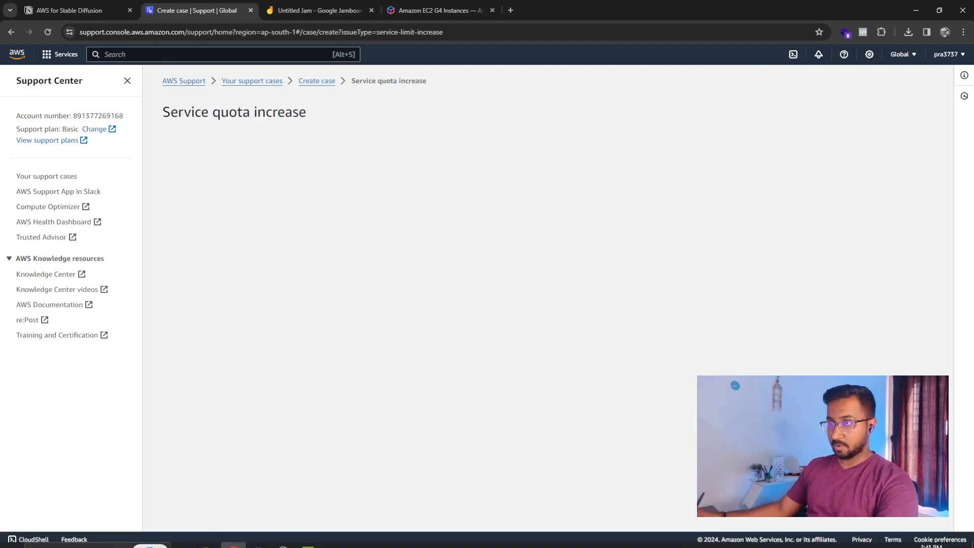
Return to the console home, search for "ec2" to open the EC2 dashboard, and start launching an instance
{"action": "left_click", "coordinate": [17, 54]}
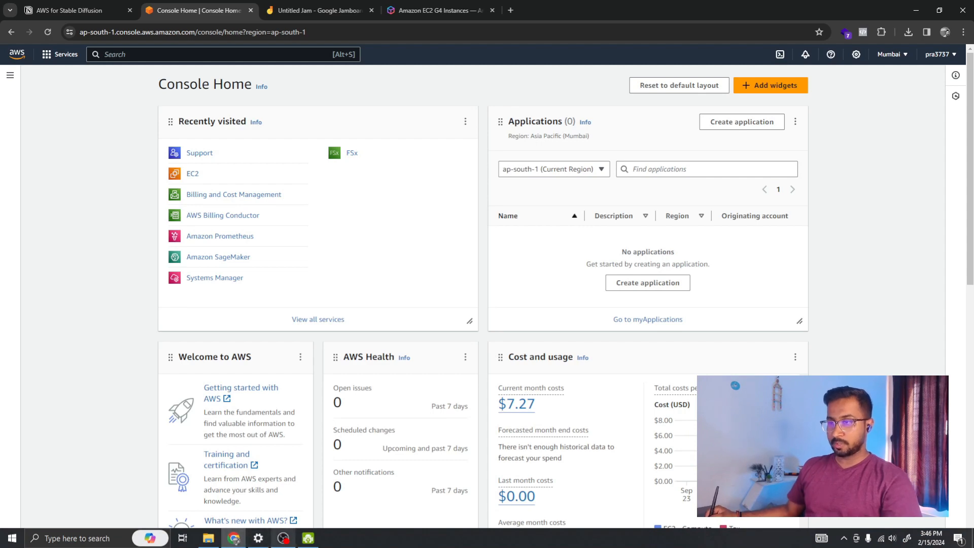
{"action": "left_click", "coordinate": [283, 538]}
{"action": "left_click", "coordinate": [283, 538]}
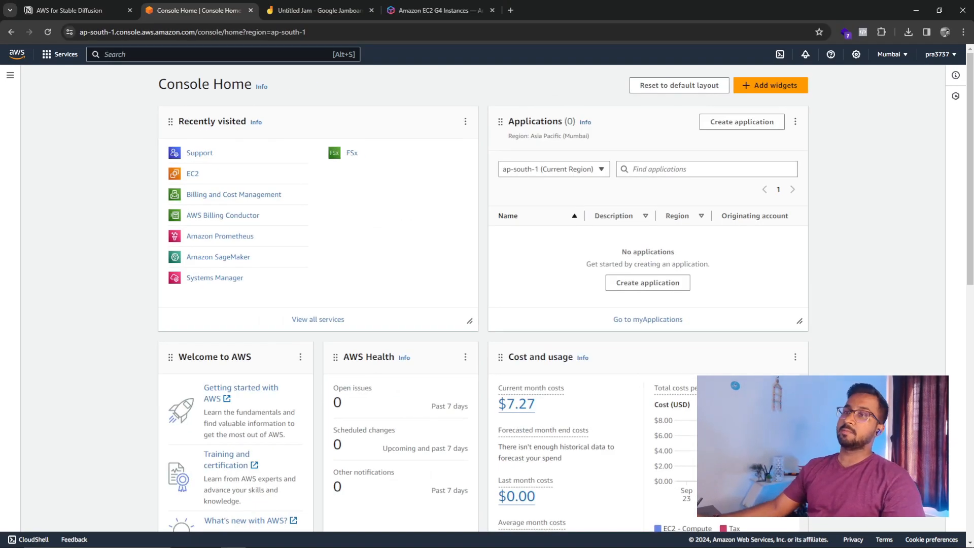
{"action": "type", "text": "ec2"}
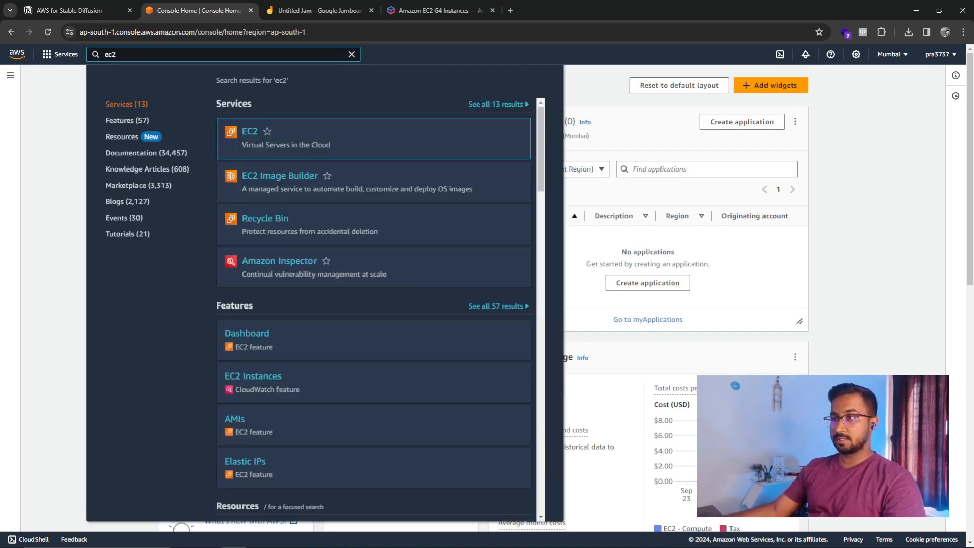
{"action": "key", "text": "Return"}
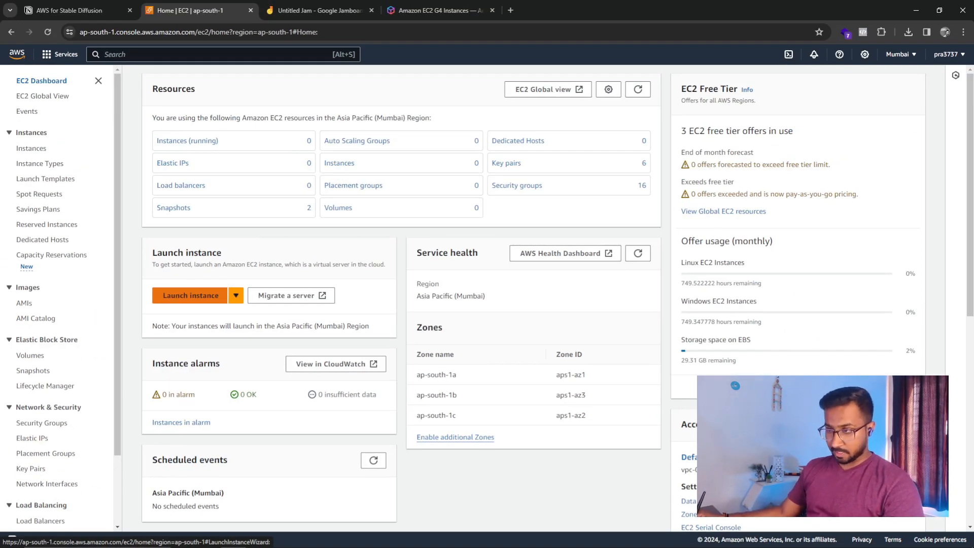
{"action": "left_click", "coordinate": [190, 295]}
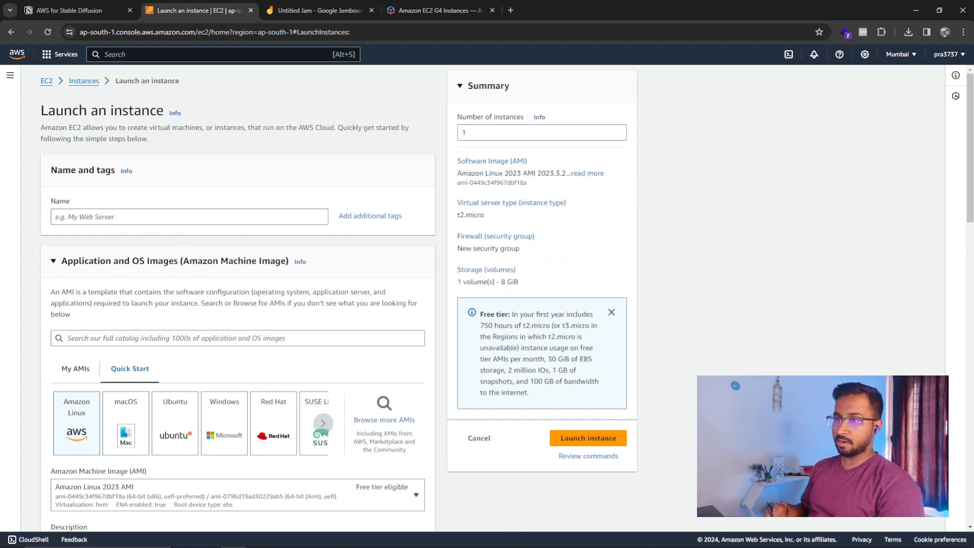
Name the new instance LINUX-SD
{"action": "left_click", "coordinate": [189, 217]}
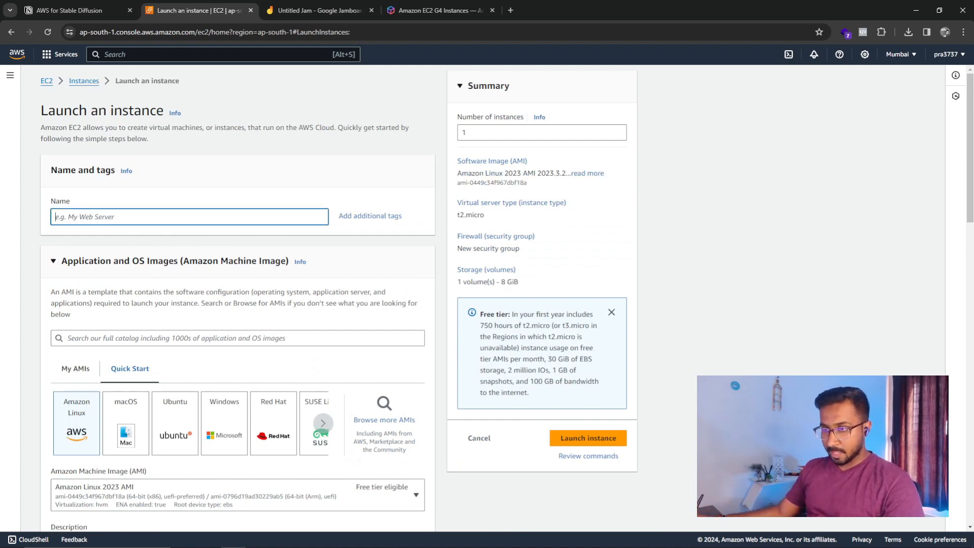
{"action": "type", "text": "LINUX_S"}
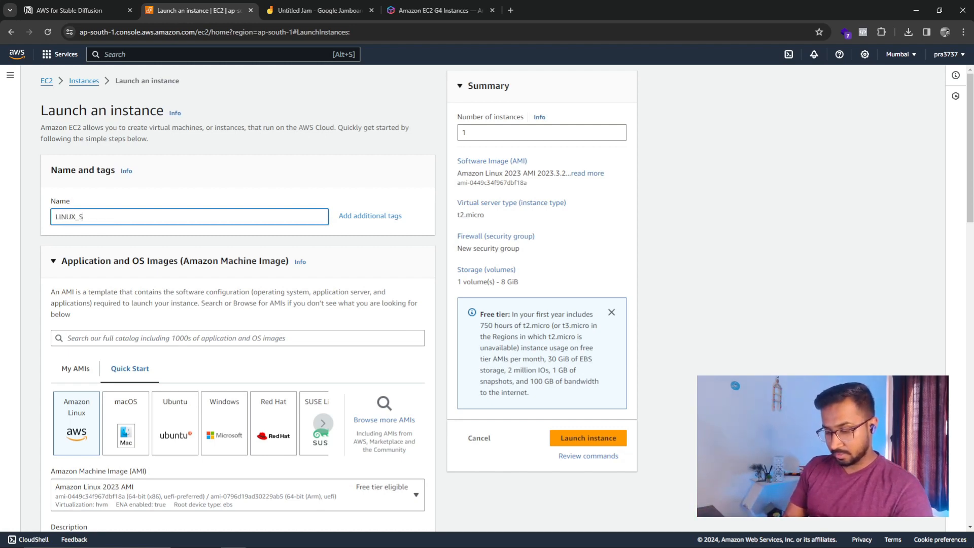
{"action": "type", "text": "D"}
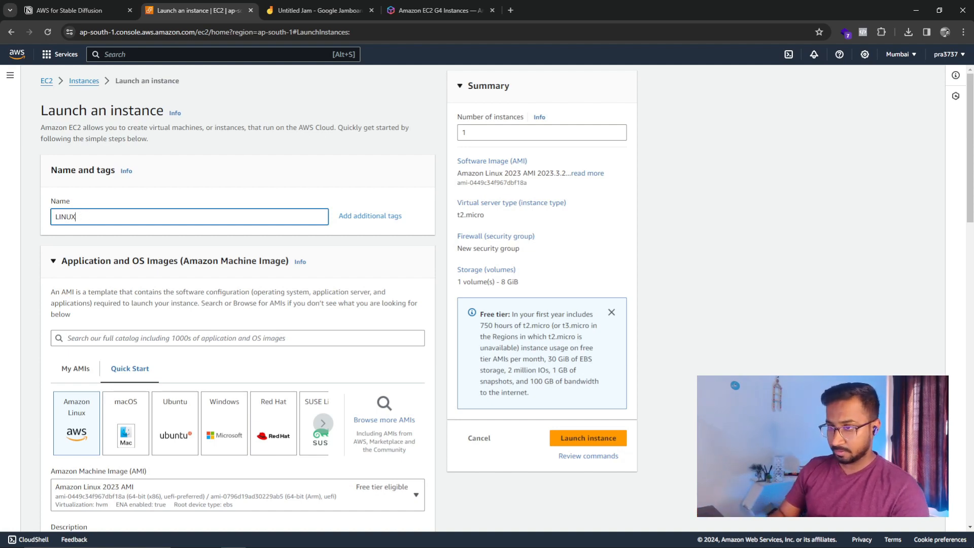
{"action": "type", "text": "D"}
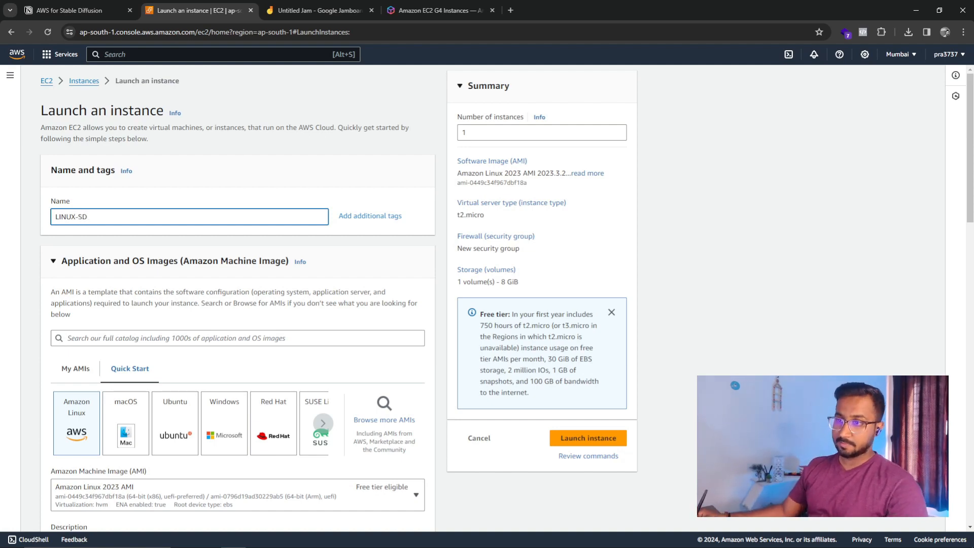
{"action": "scroll", "coordinate": [237, 298], "scroll_direction": "down", "scroll_amount": 3}
{"action": "scroll", "coordinate": [237, 298], "scroll_direction": "up", "scroll_amount": 3}
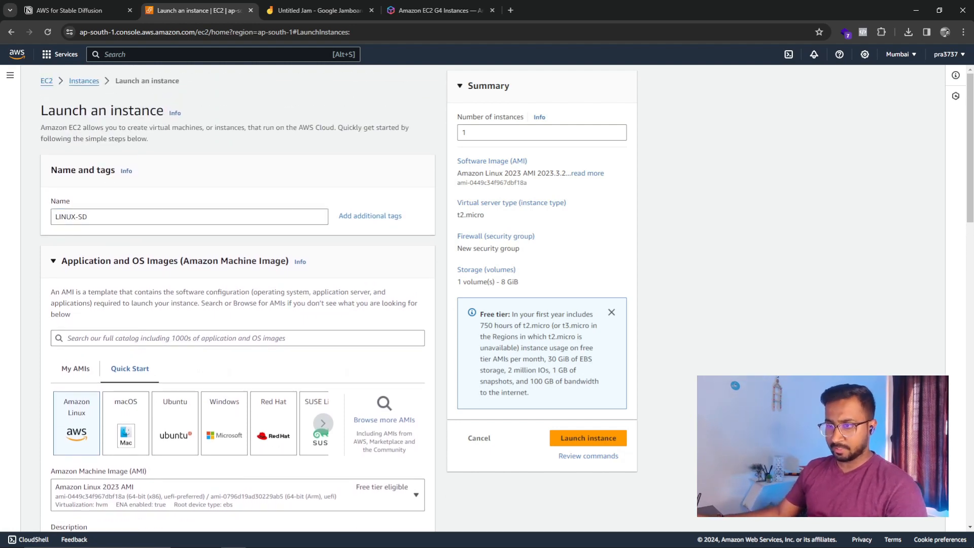
Dismiss the free tier notice in the summary and search the AMI catalog for "deep learning"
{"action": "scroll", "coordinate": [237, 299], "scroll_direction": "down", "scroll_amount": 3}
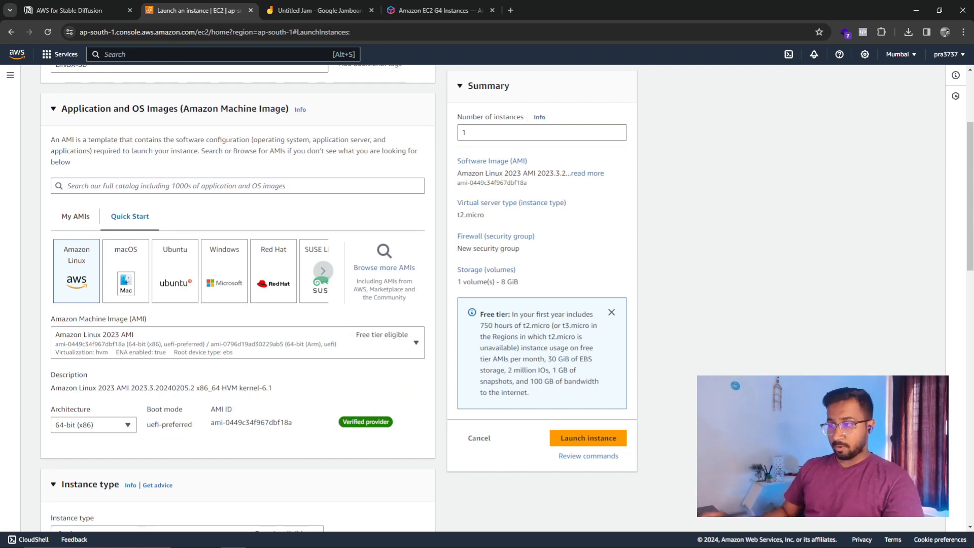
{"action": "left_click", "coordinate": [611, 313]}
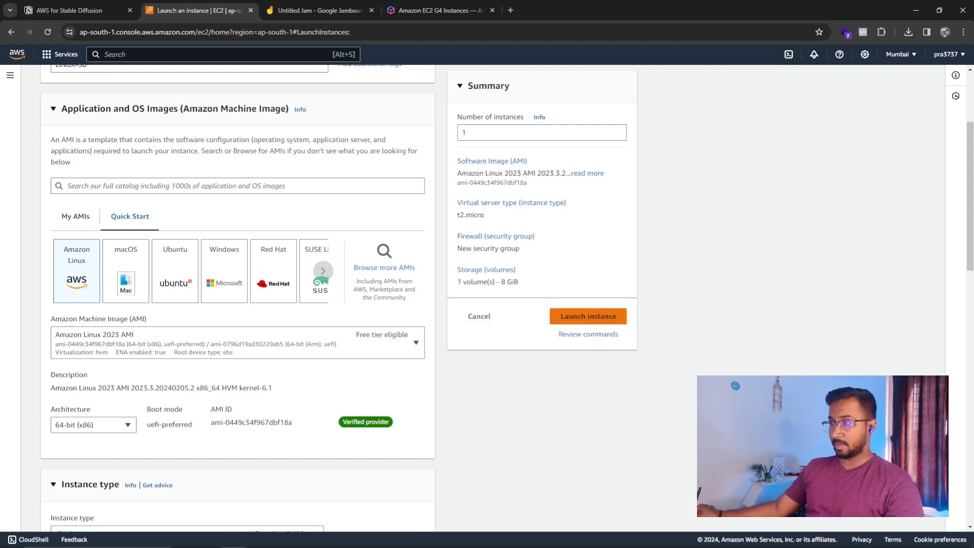
{"action": "left_click", "coordinate": [238, 186]}
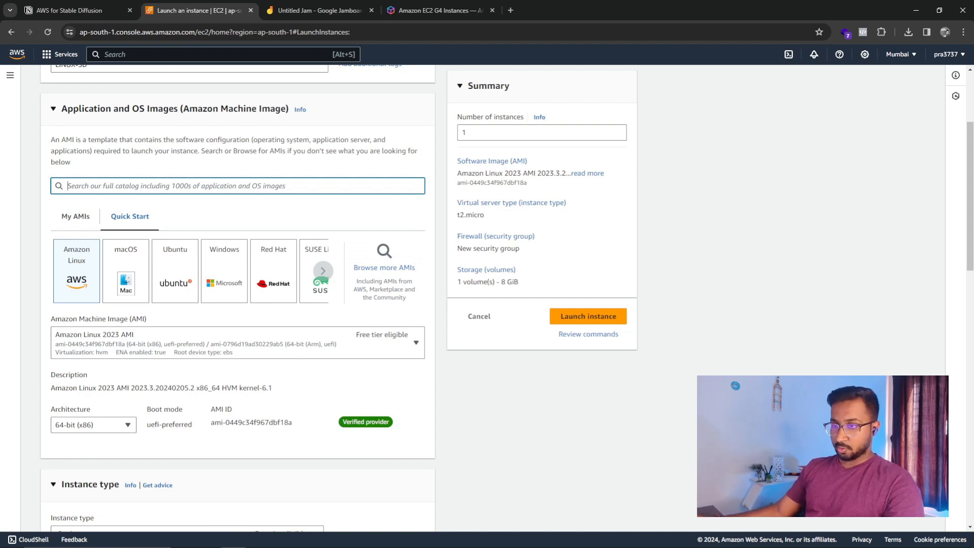
{"action": "type", "text": "deep learning"}
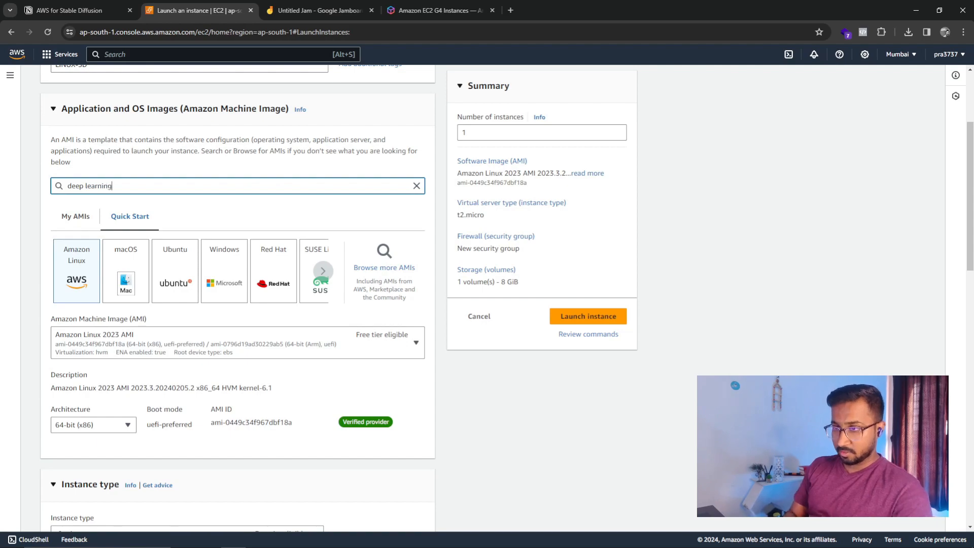
{"action": "key", "text": "Return"}
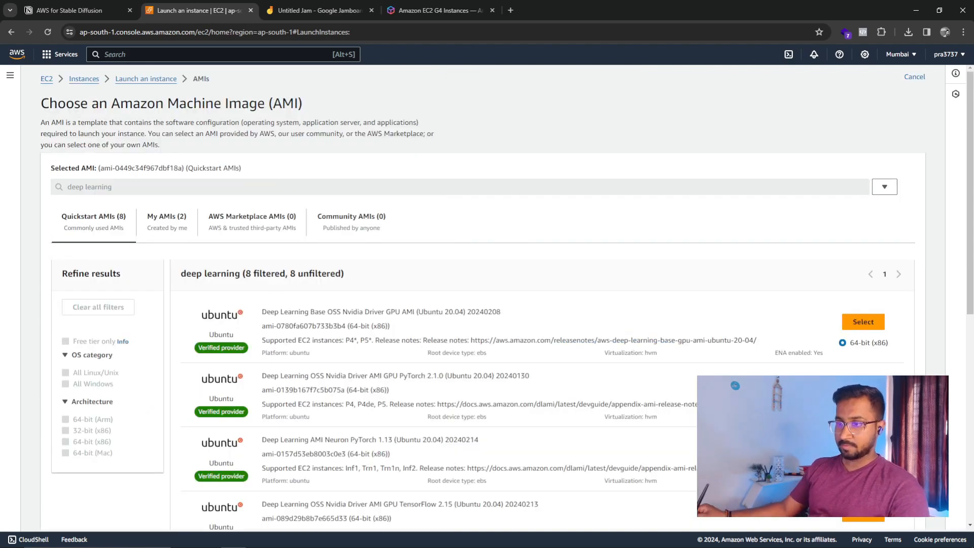
Examine the Quickstart deep learning AMIs, especially the PyTorch and Ubuntu versions of the GPU PyTorch 2.1.0 image
{"action": "scroll", "coordinate": [482, 305], "scroll_direction": "down", "scroll_amount": 5}
{"action": "scroll", "coordinate": [481, 304], "scroll_direction": "up", "scroll_amount": 5}
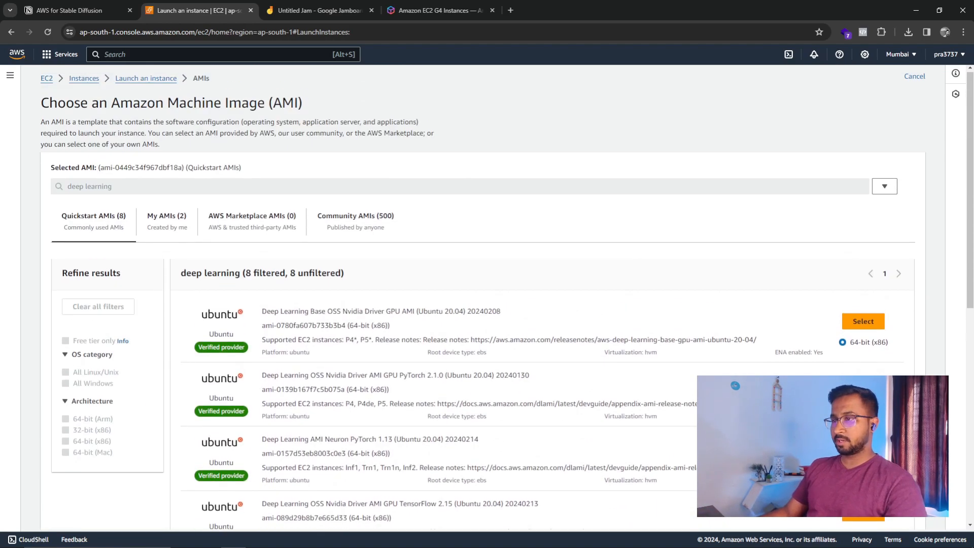
{"action": "scroll", "coordinate": [482, 304], "scroll_direction": "down", "scroll_amount": 6}
{"action": "scroll", "coordinate": [482, 304], "scroll_direction": "up", "scroll_amount": 5}
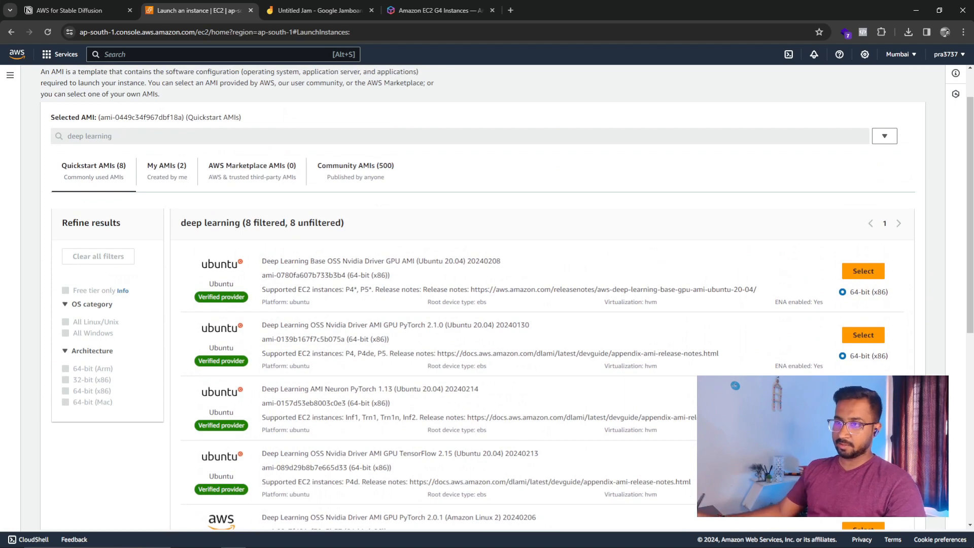
{"action": "scroll", "coordinate": [482, 304], "scroll_direction": "down", "scroll_amount": 7}
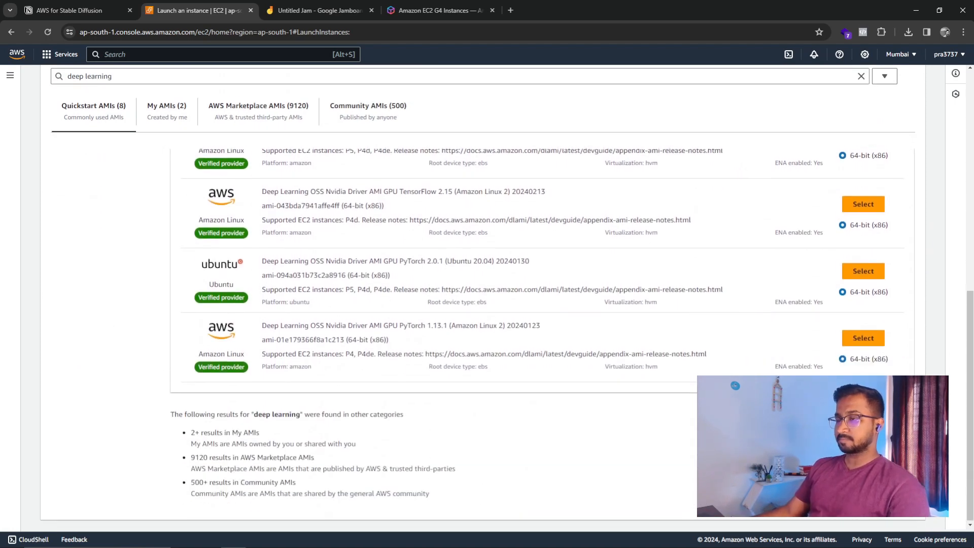
{"action": "scroll", "coordinate": [482, 304], "scroll_direction": "up", "scroll_amount": 3}
{"action": "scroll", "coordinate": [482, 304], "scroll_direction": "up", "scroll_amount": 5}
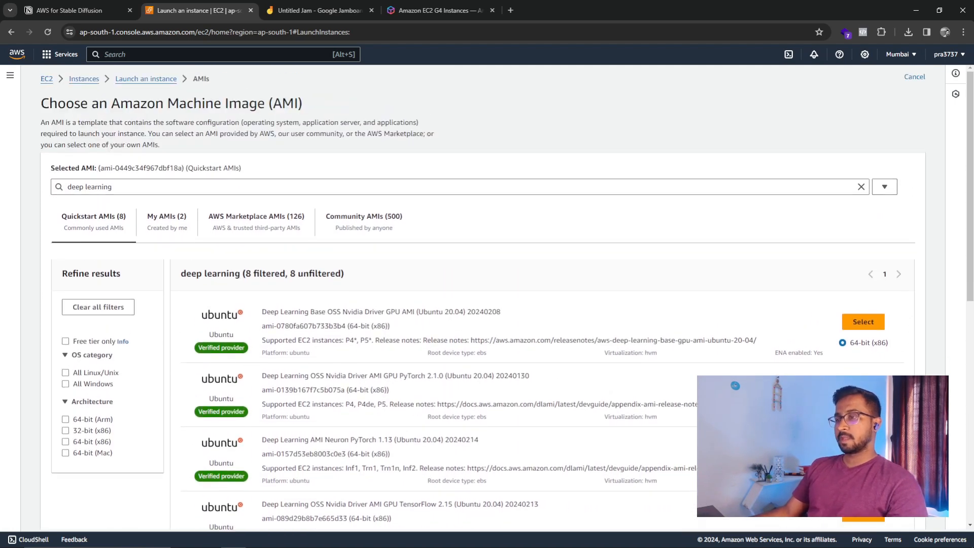
{"action": "scroll", "coordinate": [482, 304], "scroll_direction": "down", "scroll_amount": 2}
{"action": "scroll", "coordinate": [481, 305], "scroll_direction": "down", "scroll_amount": 1}
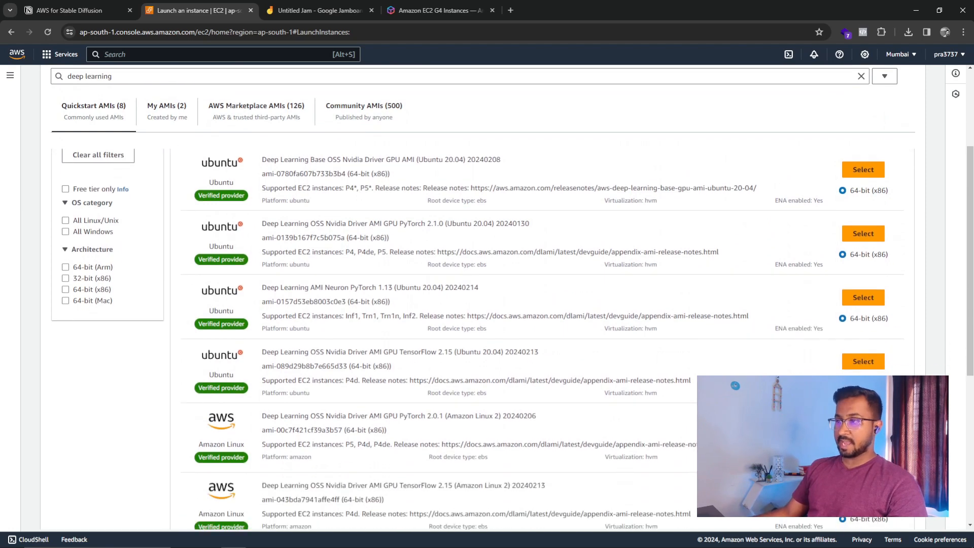
{"action": "left_click_drag", "start_coordinate": [262, 223], "coordinate": [427, 223]}
{"action": "left_click", "coordinate": [432, 224]}
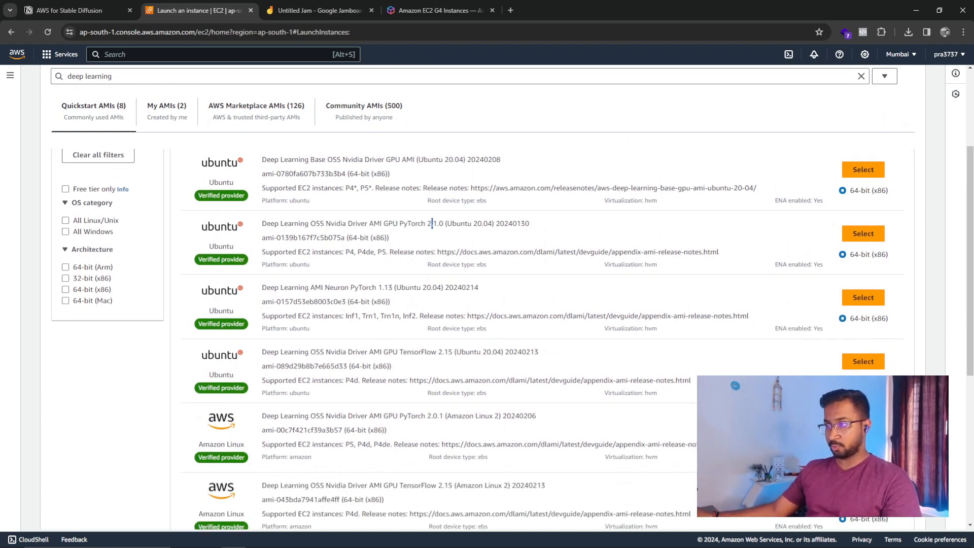
{"action": "left_click_drag", "start_coordinate": [505, 224], "coordinate": [471, 223]}
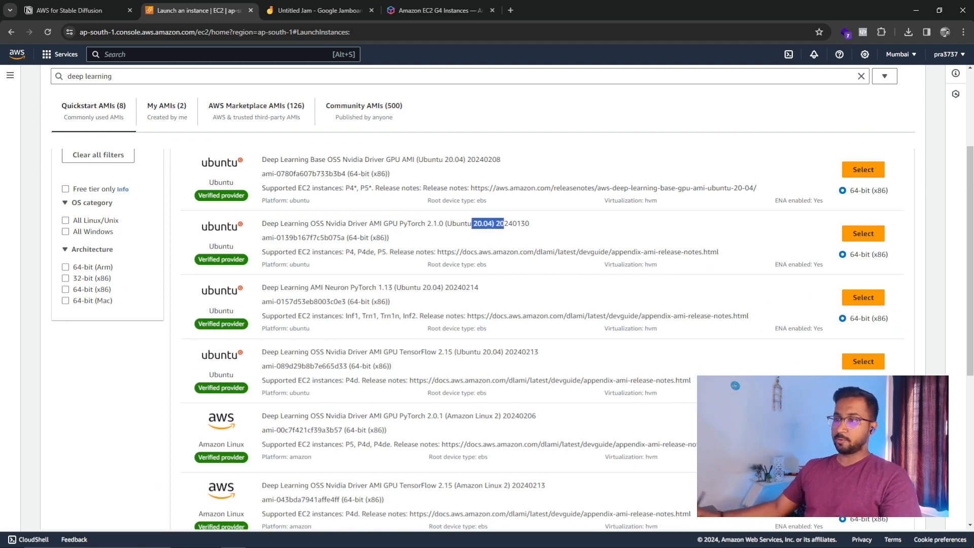
Show the AWS Marketplace AMIs for deep learning and look through the first entries
{"action": "scroll", "coordinate": [472, 223], "scroll_direction": "up", "scroll_amount": 3}
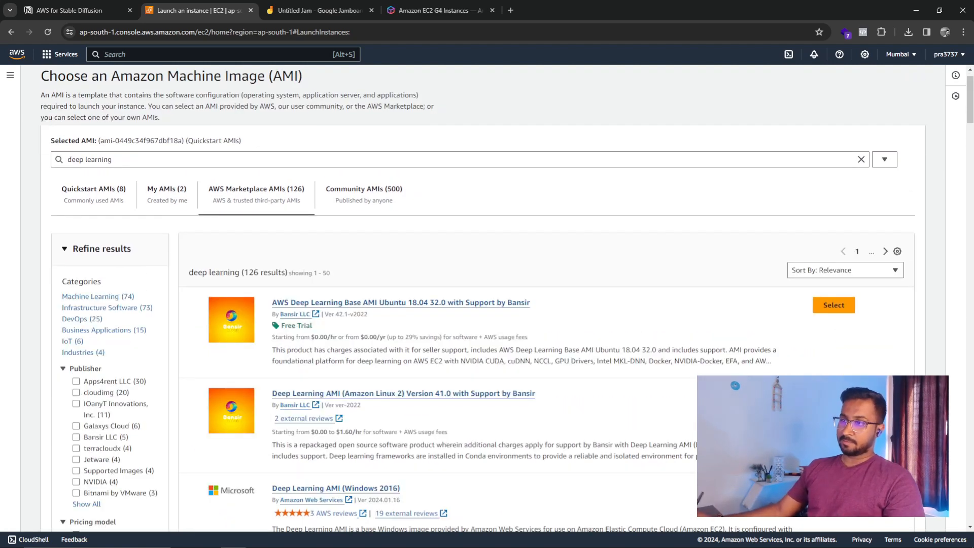
{"action": "scroll", "coordinate": [486, 304], "scroll_direction": "down", "scroll_amount": 2}
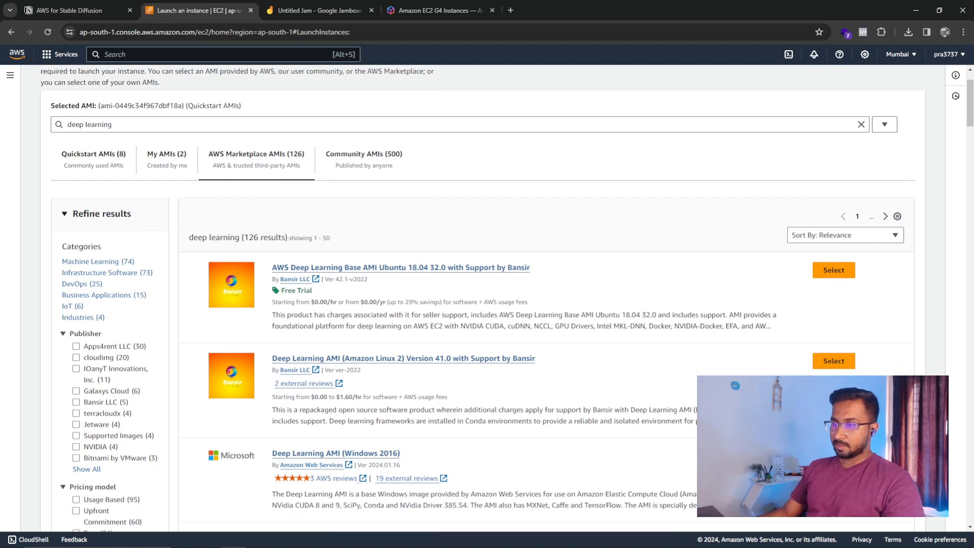
{"action": "scroll", "coordinate": [487, 330], "scroll_direction": "down", "scroll_amount": 1}
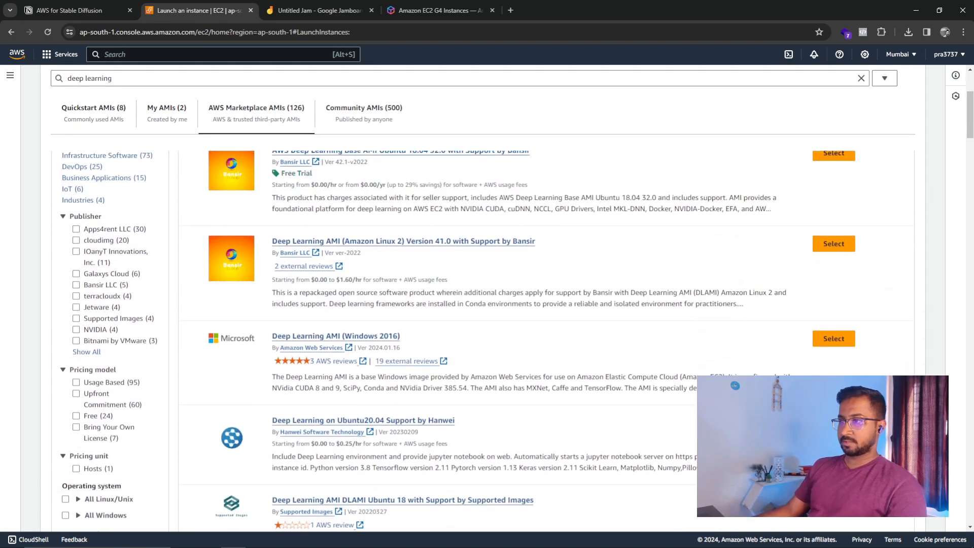
{"action": "scroll", "coordinate": [487, 330], "scroll_direction": "down", "scroll_amount": 1}
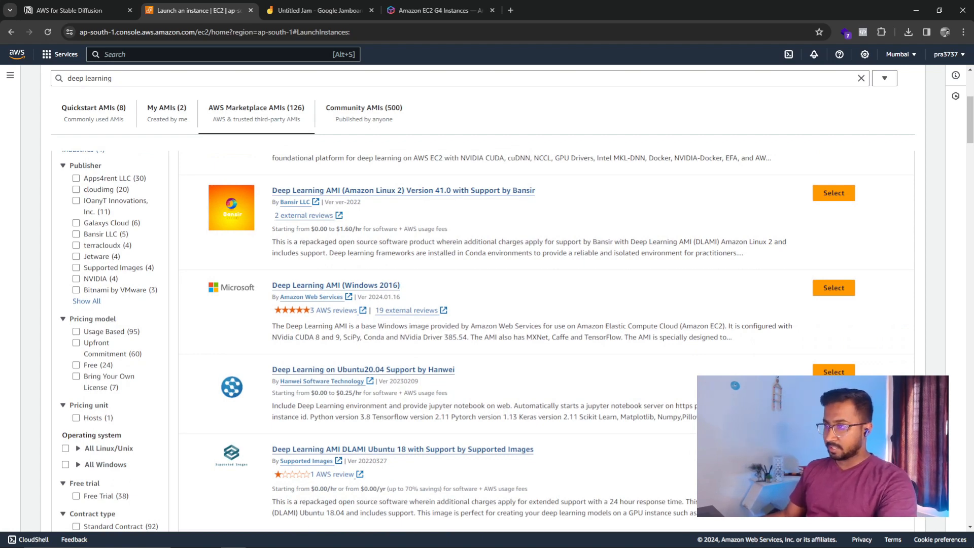
{"action": "scroll", "coordinate": [486, 330], "scroll_direction": "up", "scroll_amount": 5}
Return to the Quickstart AMIs and review the whole list of deep learning images
{"action": "left_click", "coordinate": [94, 221]}
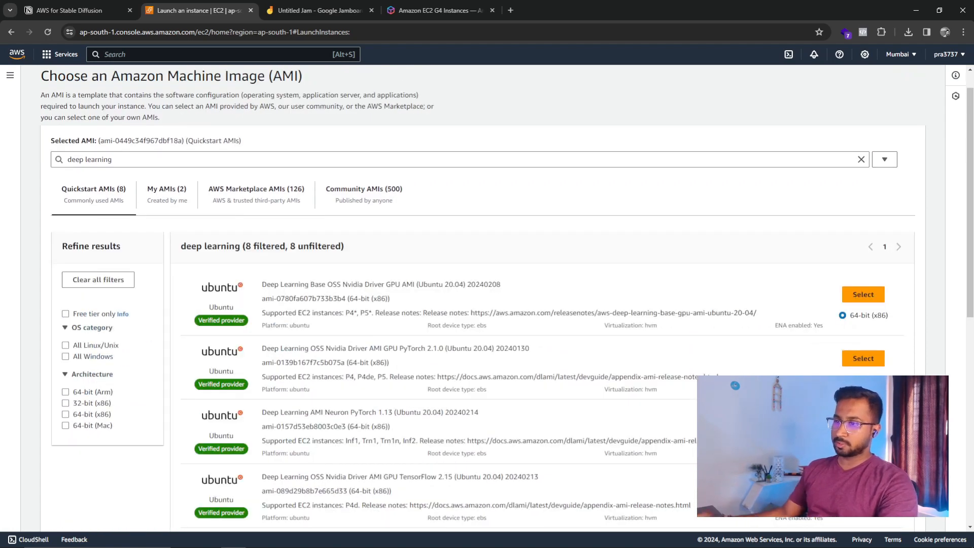
{"action": "scroll", "coordinate": [486, 330], "scroll_direction": "down", "scroll_amount": 8}
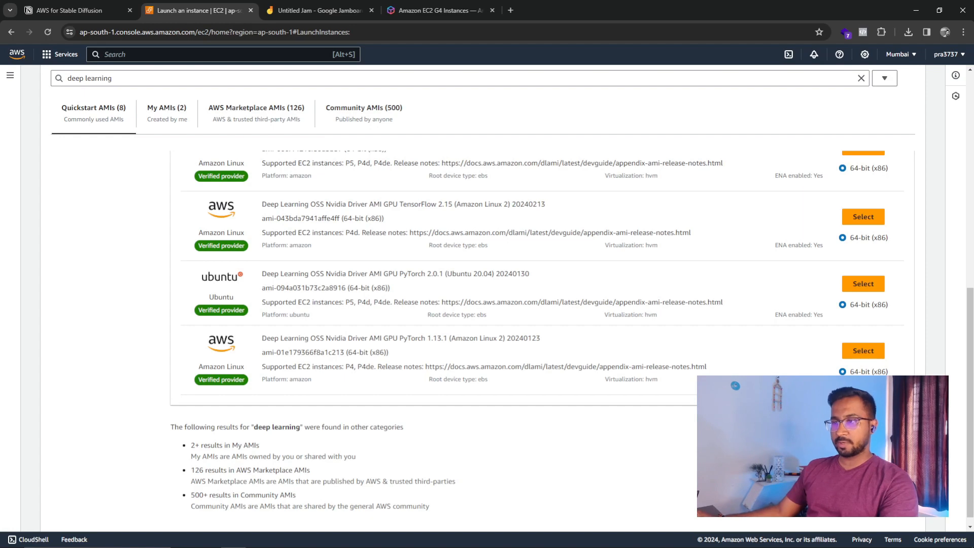
{"action": "scroll", "coordinate": [486, 305], "scroll_direction": "up", "scroll_amount": 2}
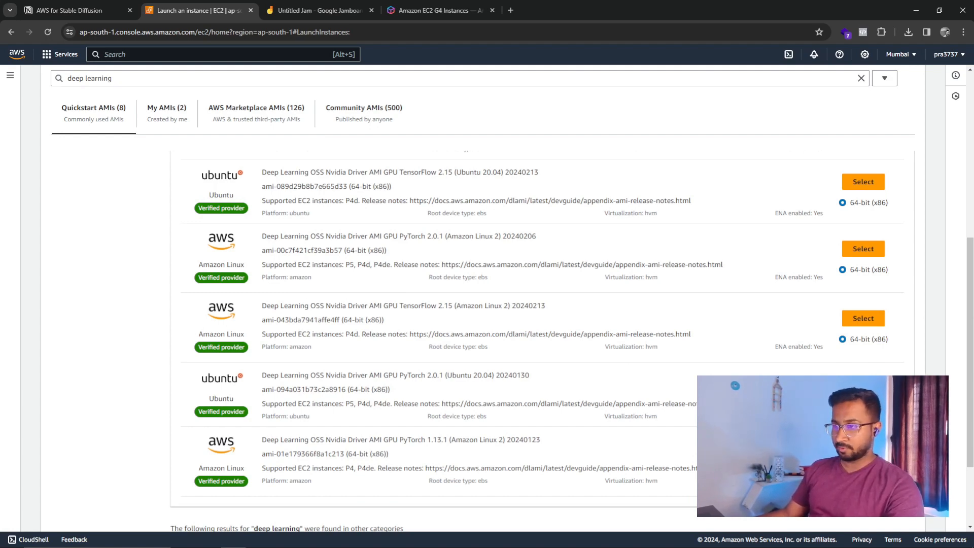
{"action": "scroll", "coordinate": [486, 304], "scroll_direction": "up", "scroll_amount": 6}
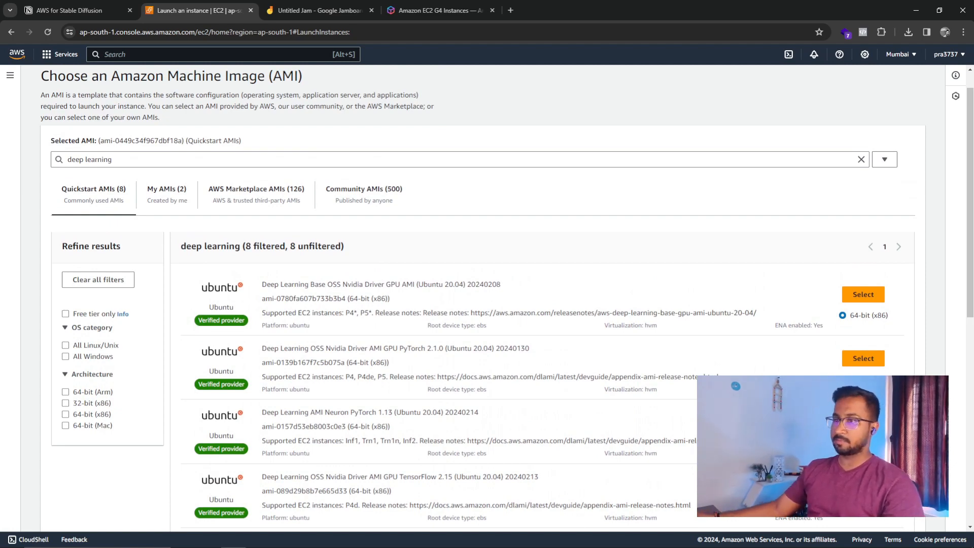
Look through the AWS Marketplace AMIs for deep learning down to the NVIDIA GPU-Optimized entries
{"action": "left_click", "coordinate": [257, 194]}
{"action": "scroll", "coordinate": [735, 385], "scroll_direction": "down", "scroll_amount": 15}
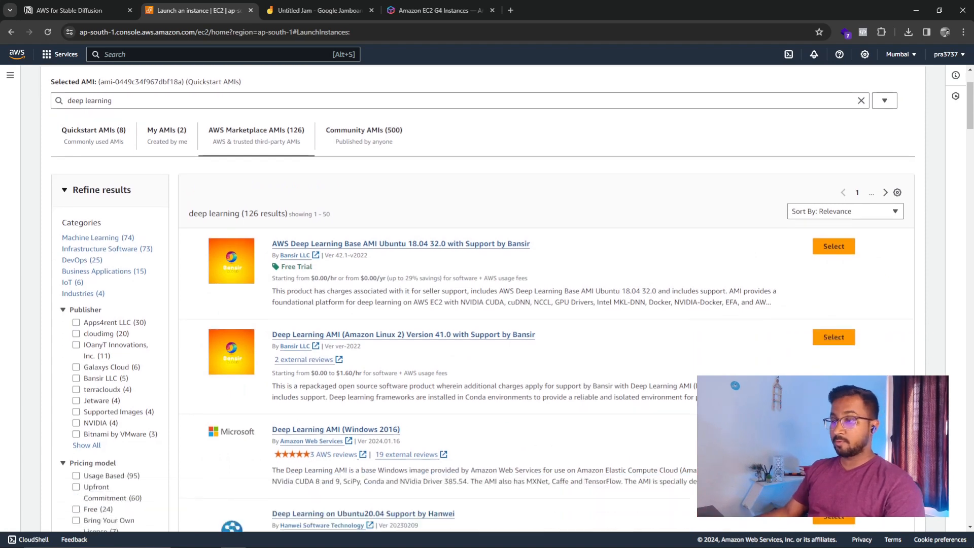
{"action": "scroll", "coordinate": [735, 385], "scroll_direction": "down", "scroll_amount": 4}
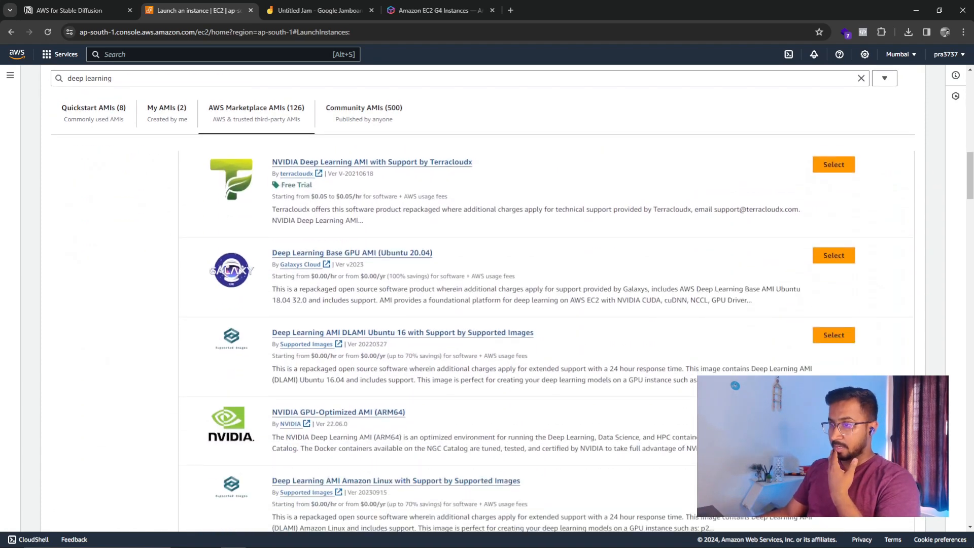
{"action": "scroll", "coordinate": [734, 385], "scroll_direction": "down", "scroll_amount": 3}
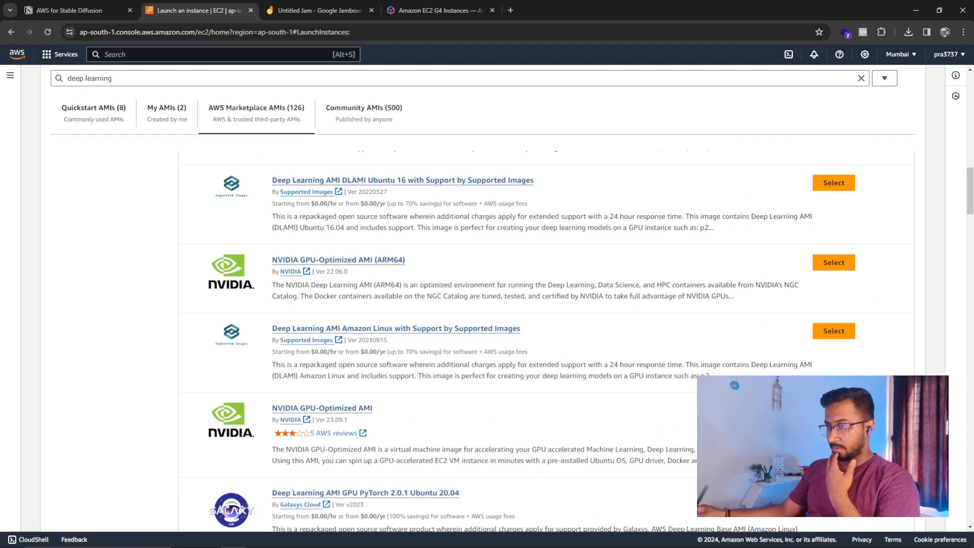
{"action": "scroll", "coordinate": [546, 340], "scroll_direction": "down", "scroll_amount": 2}
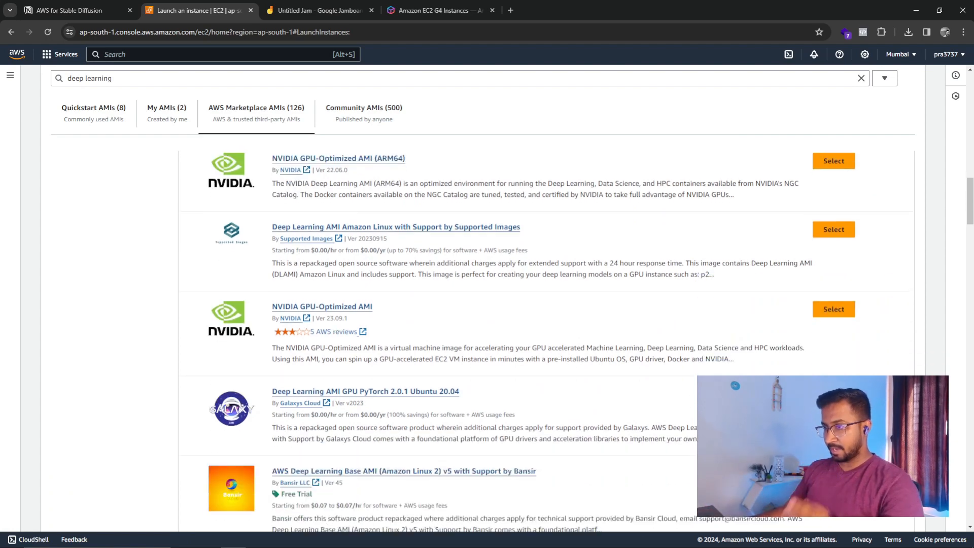
Search the AMI catalog for "nvidia gaming" and examine the G4 instance support in the NVIDIA Gaming PC - Windows Server 2016 description
{"action": "triple_click", "coordinate": [89, 78]}
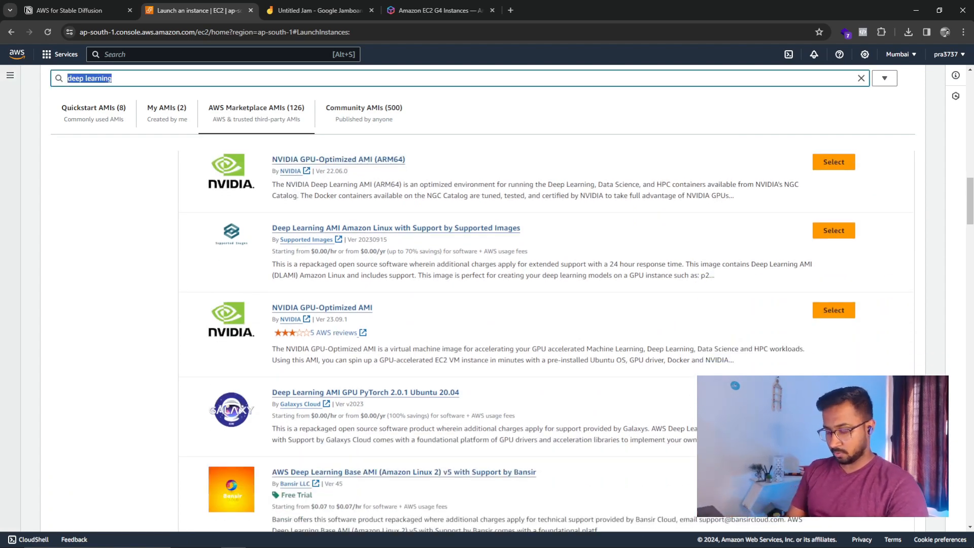
{"action": "type", "text": "n"}
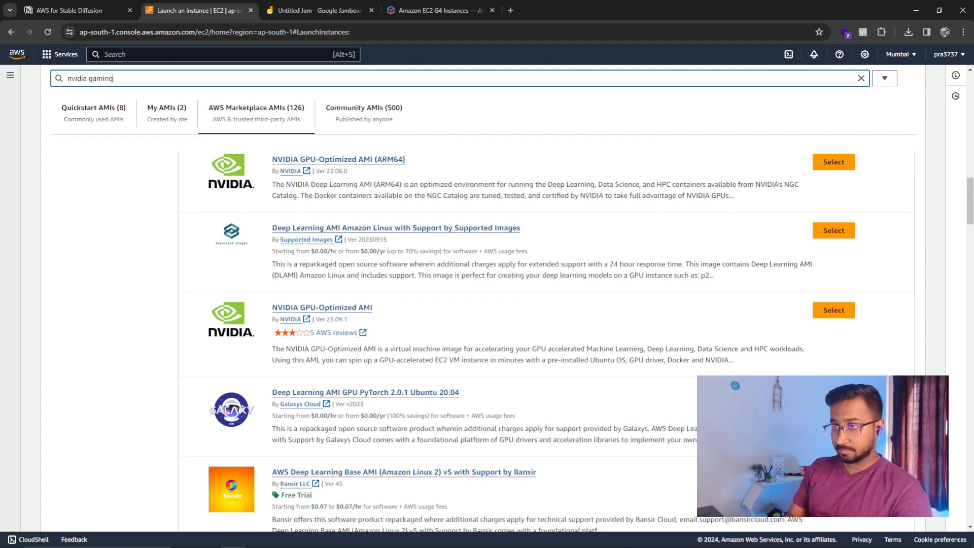
{"action": "type", "text": "vidia gaming"}
{"action": "key", "text": "Return"}
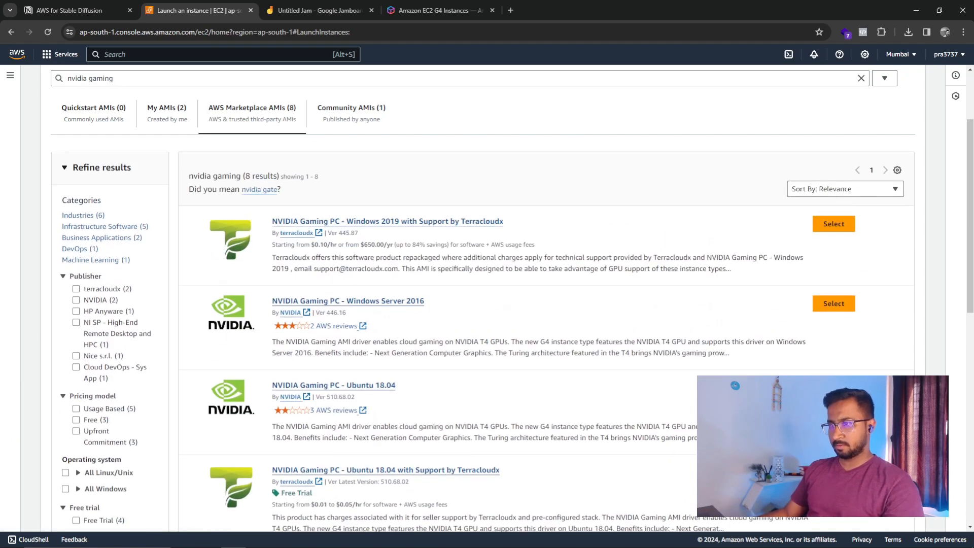
{"action": "scroll", "coordinate": [507, 330], "scroll_direction": "down", "scroll_amount": 1}
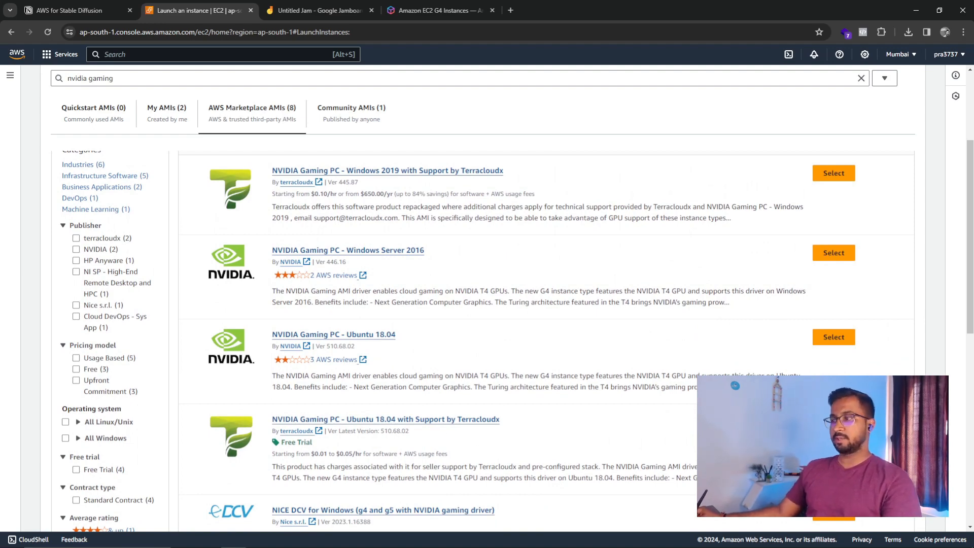
{"action": "left_click_drag", "start_coordinate": [538, 291], "coordinate": [574, 292]}
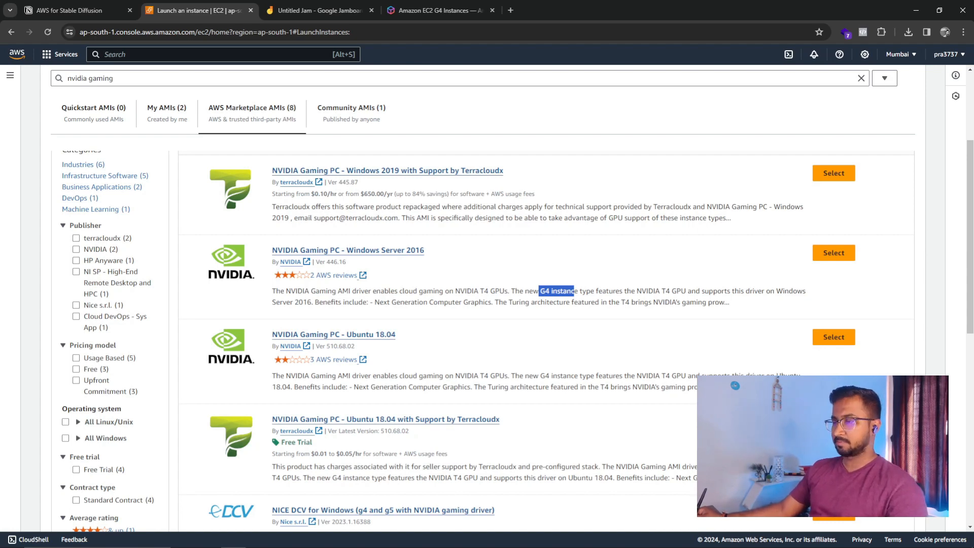
Replace the AMI catalog search with "deep learning"
{"action": "left_click_drag", "start_coordinate": [115, 79], "coordinate": [67, 78]}
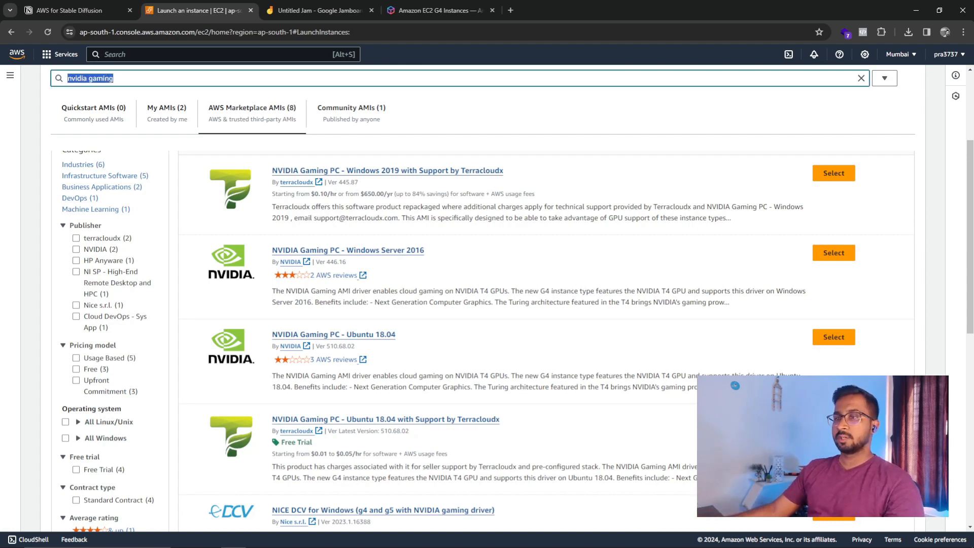
{"action": "type", "text": "dee"}
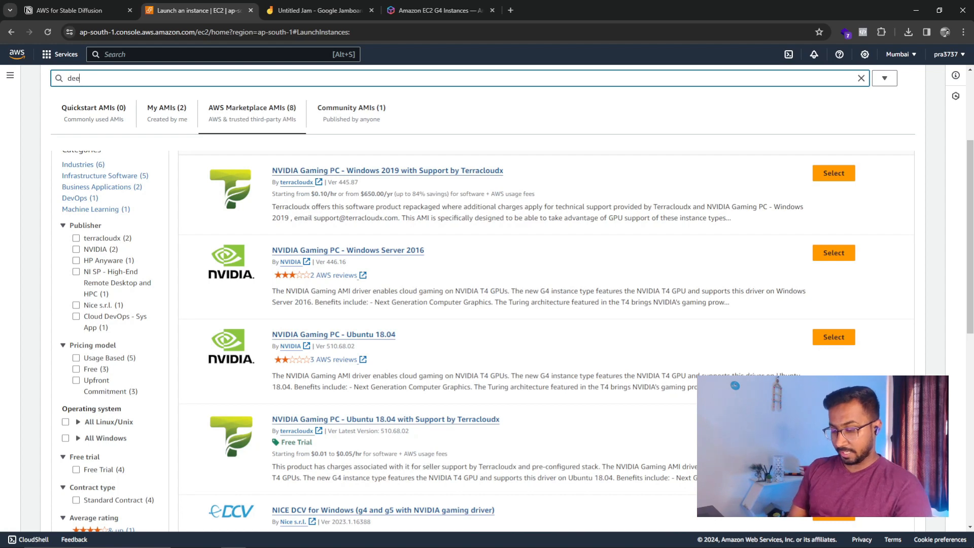
{"action": "type", "text": "p learning"}
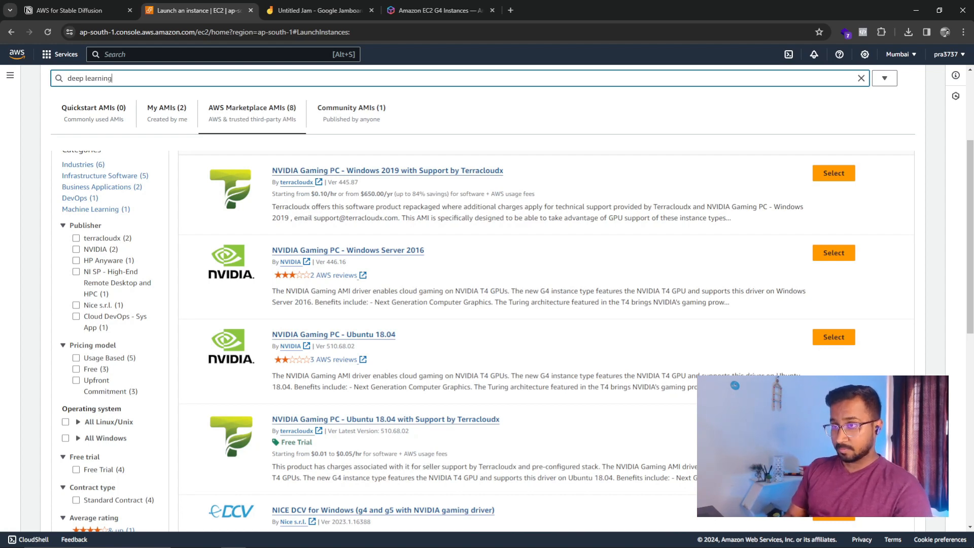
{"action": "key", "text": "Return"}
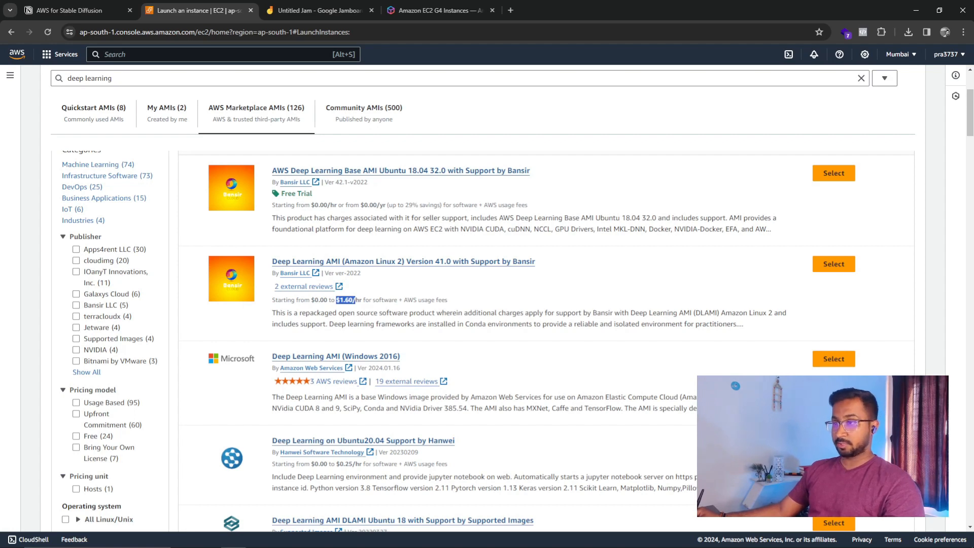
Choose the Quickstart image Deep Learning OSS Nvidia Driver AMI GPU PyTorch 2.1.0 (Ubuntu 20.04) for the instance
{"action": "scroll", "coordinate": [481, 299], "scroll_direction": "up", "scroll_amount": 3}
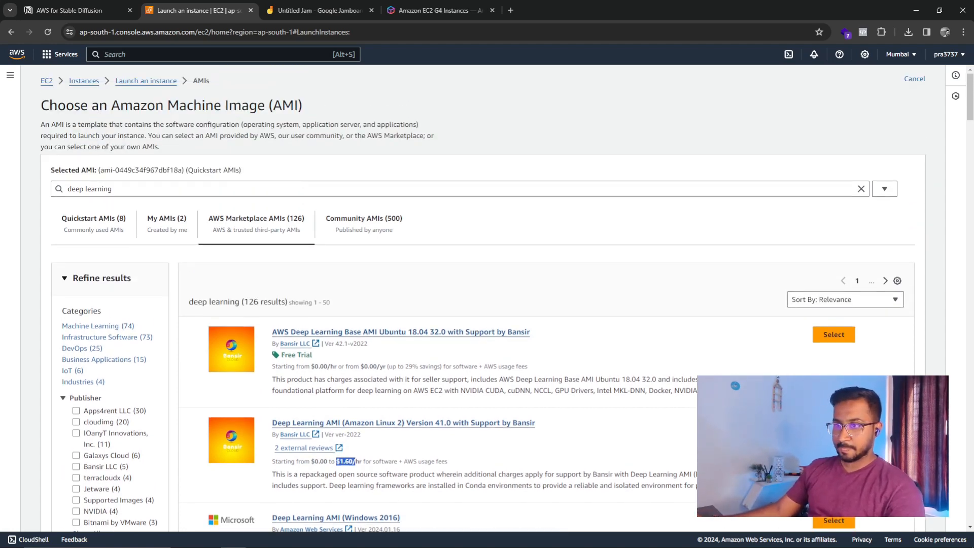
{"action": "left_click", "coordinate": [93, 223]}
{"action": "scroll", "coordinate": [482, 355], "scroll_direction": "down", "scroll_amount": 1}
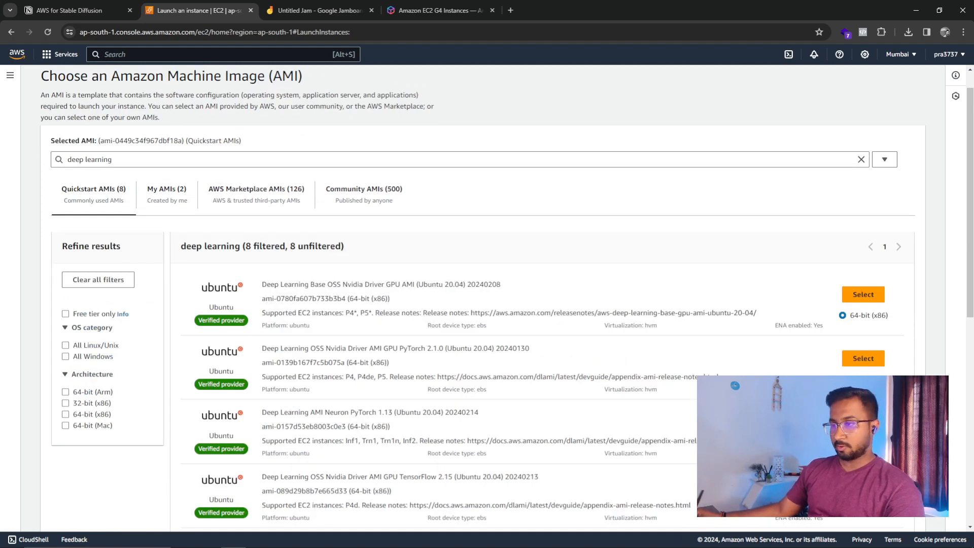
{"action": "scroll", "coordinate": [735, 386], "scroll_direction": "down", "scroll_amount": 2}
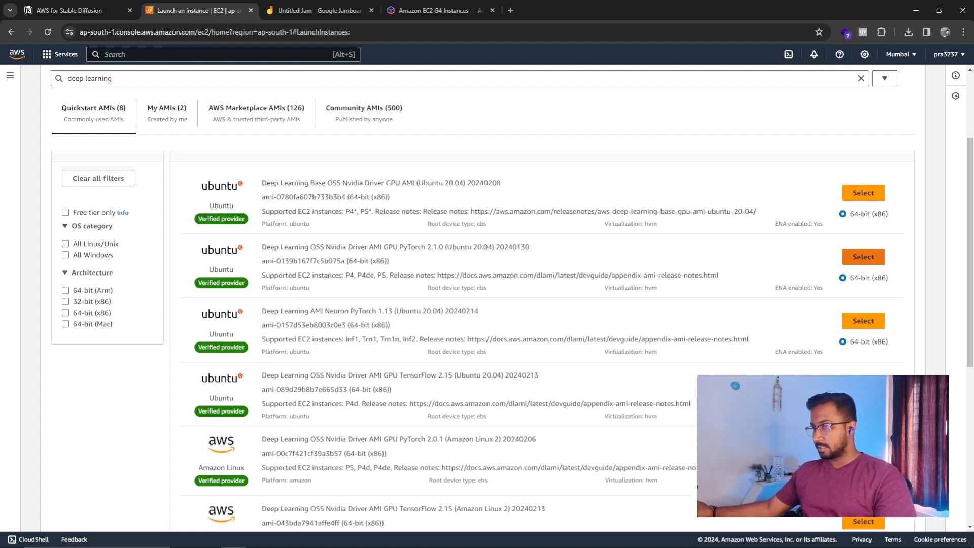
{"action": "left_click", "coordinate": [862, 256]}
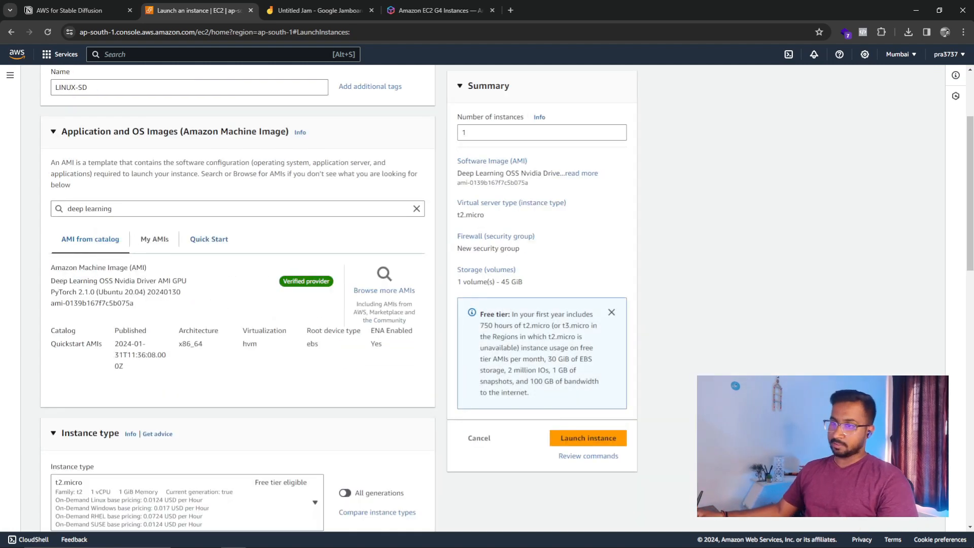
Open the instance type choices in the launch form and filter them by "g4"
{"action": "scroll", "coordinate": [237, 299], "scroll_direction": "down", "scroll_amount": 1}
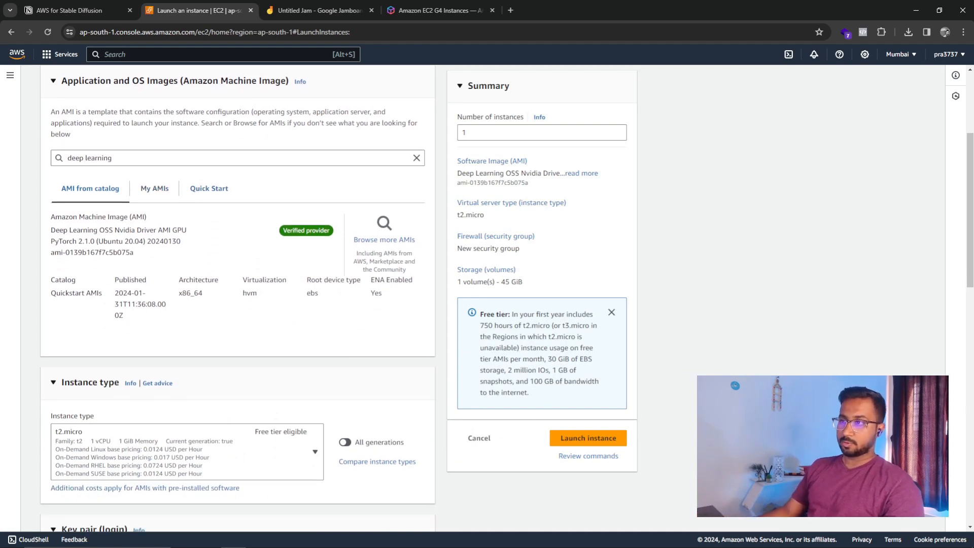
{"action": "scroll", "coordinate": [237, 300], "scroll_direction": "down", "scroll_amount": 4}
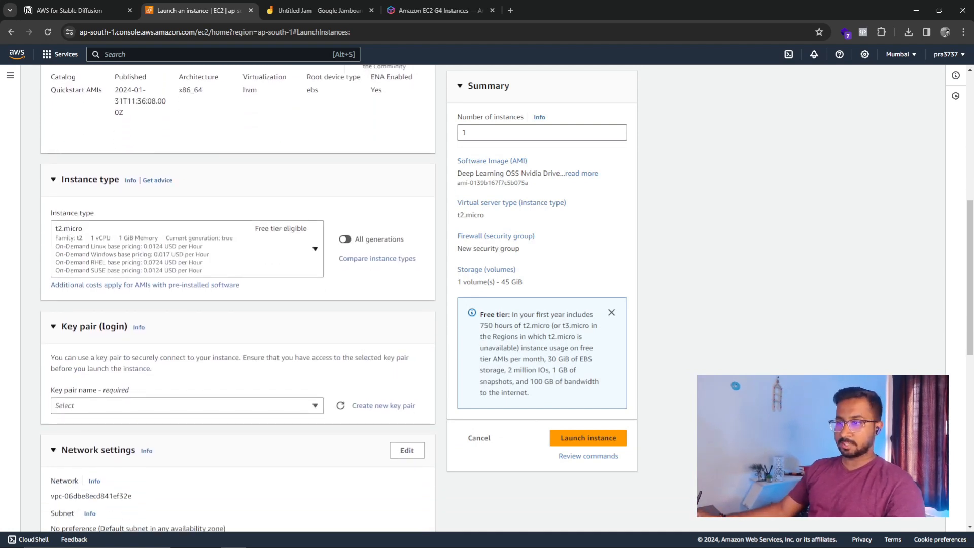
{"action": "left_click", "coordinate": [187, 248]}
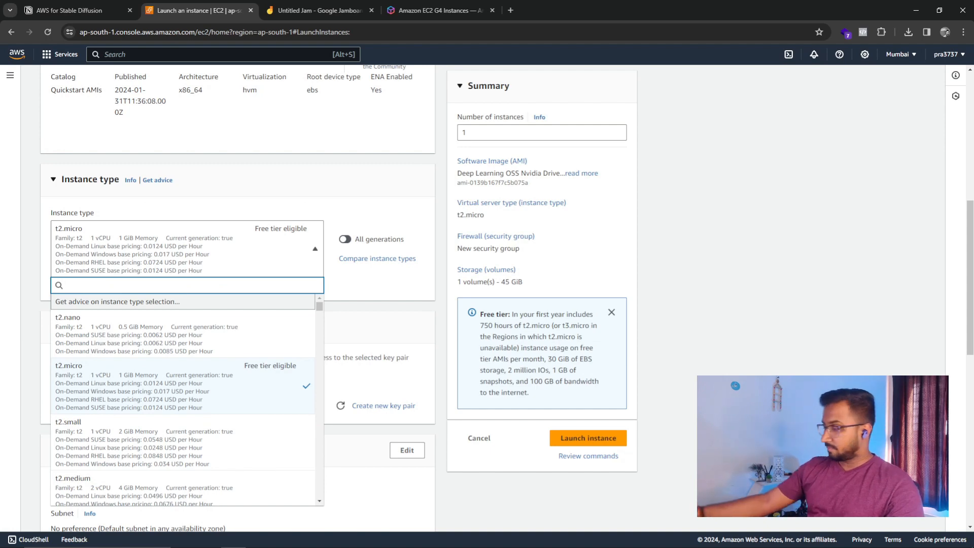
{"action": "type", "text": "g4"}
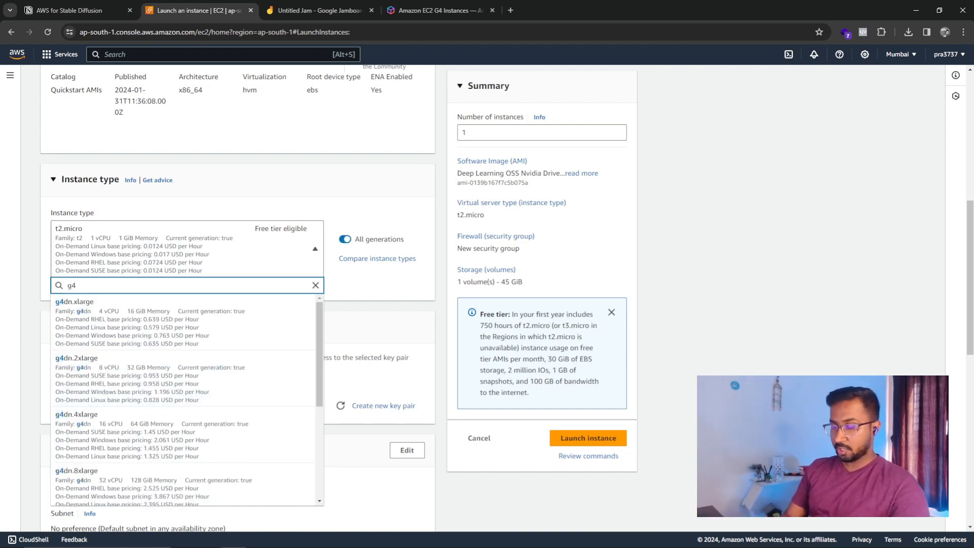
Search the instance types for "p4" and then just "p", and look through the listed types for a P-family instance
{"action": "key", "text": "BackSpace"}
{"action": "key", "text": "BackSpace"}
{"action": "type", "text": "p"}
{"action": "key", "text": "Down"}
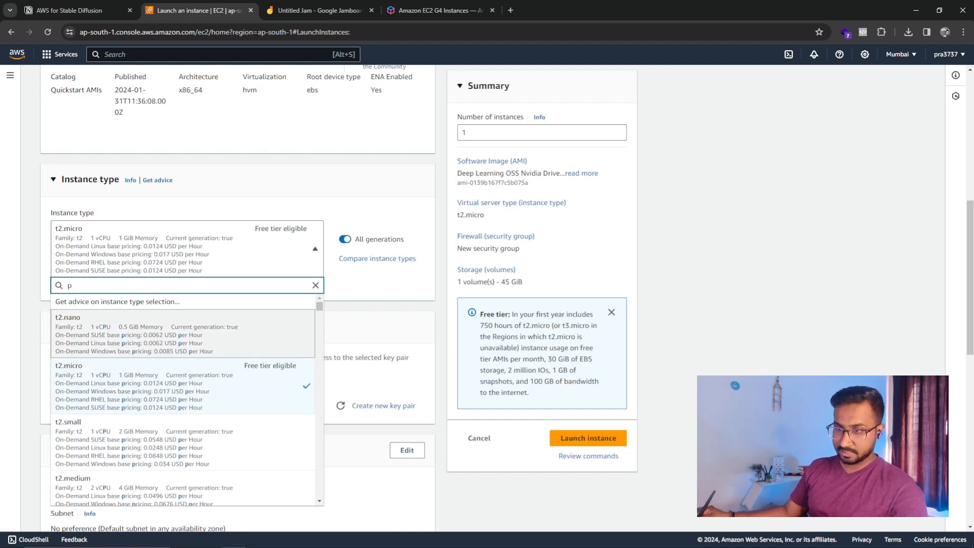
{"action": "key", "text": "Down"}
{"action": "type", "text": "4"}
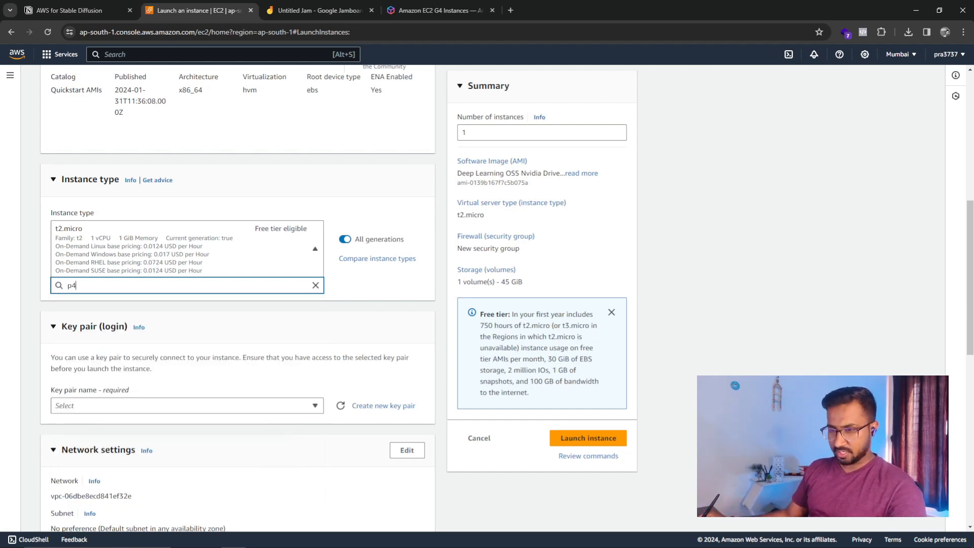
{"action": "key", "text": "BackSpace"}
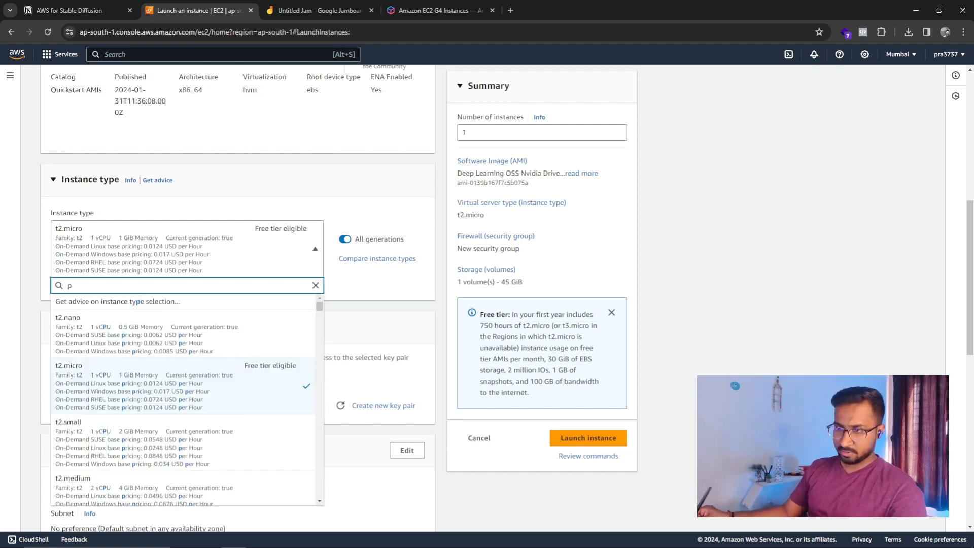
{"action": "scroll", "coordinate": [186, 400], "scroll_direction": "down", "scroll_amount": 10}
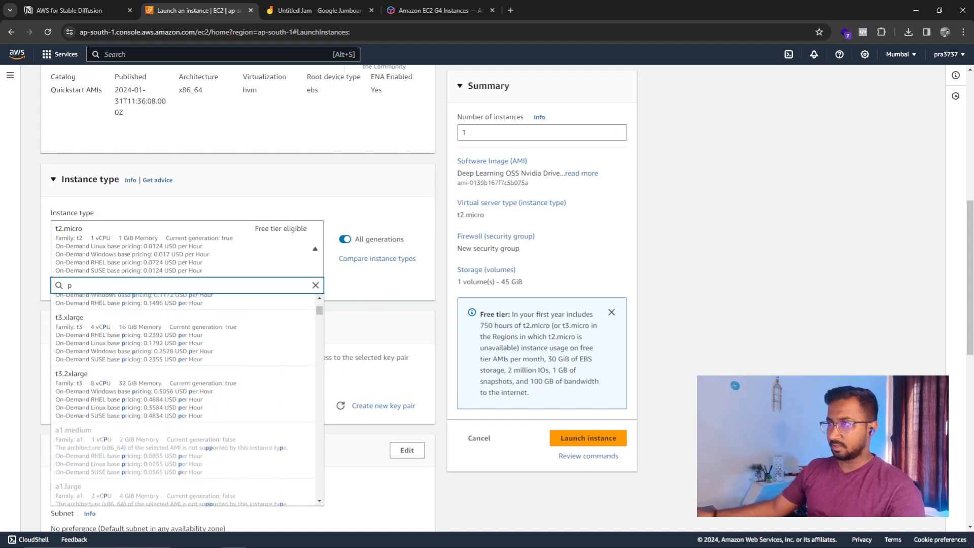
Search the web for "p instance" in a new browser tab and open the Amazon EC2 P3 page
{"action": "key", "text": "ctrl+t"}
{"action": "type", "text": "p instance"}
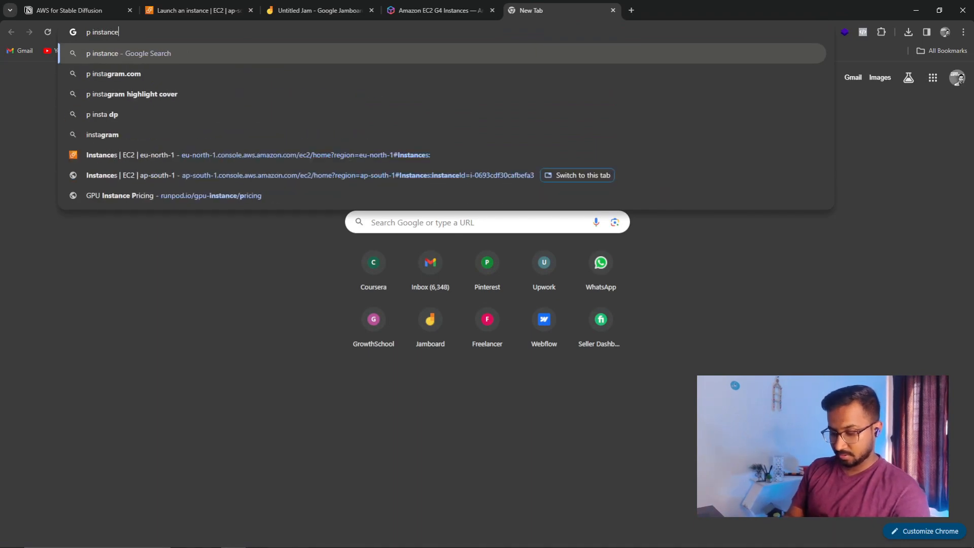
{"action": "key", "text": "Return"}
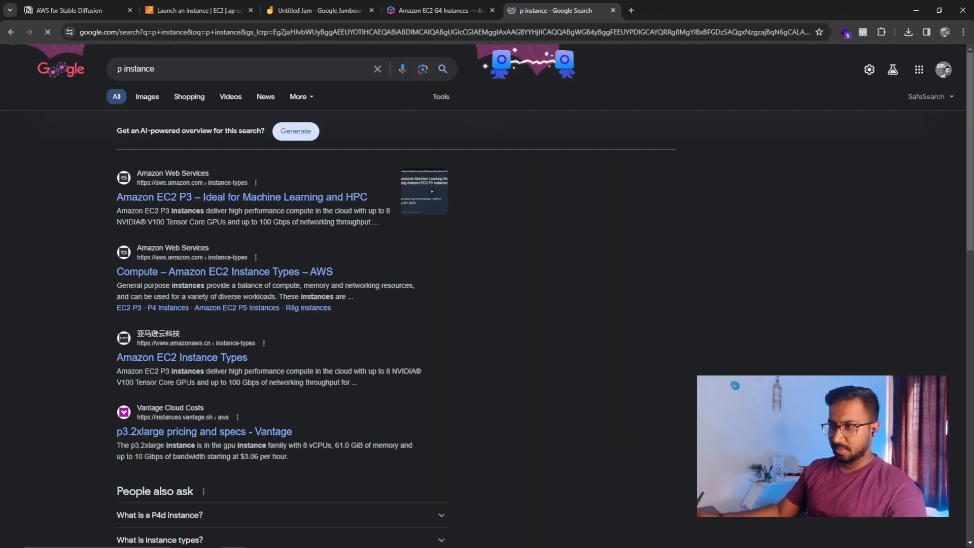
{"action": "left_click", "coordinate": [228, 196]}
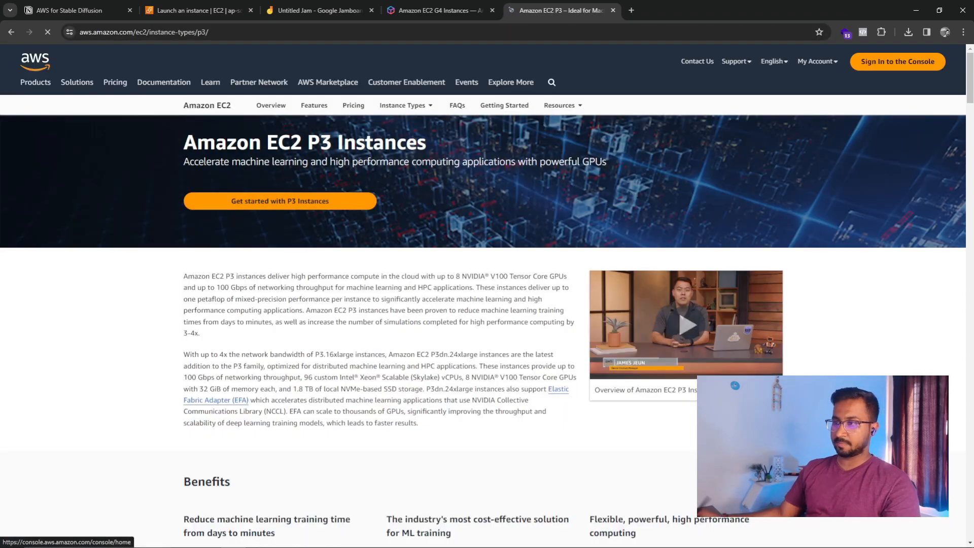
Examine the P3 instance product details table, especially the p3.2xlarge row and its vCPU count
{"action": "scroll", "coordinate": [228, 197], "scroll_direction": "down", "scroll_amount": 6}
{"action": "scroll", "coordinate": [482, 330], "scroll_direction": "down", "scroll_amount": 20}
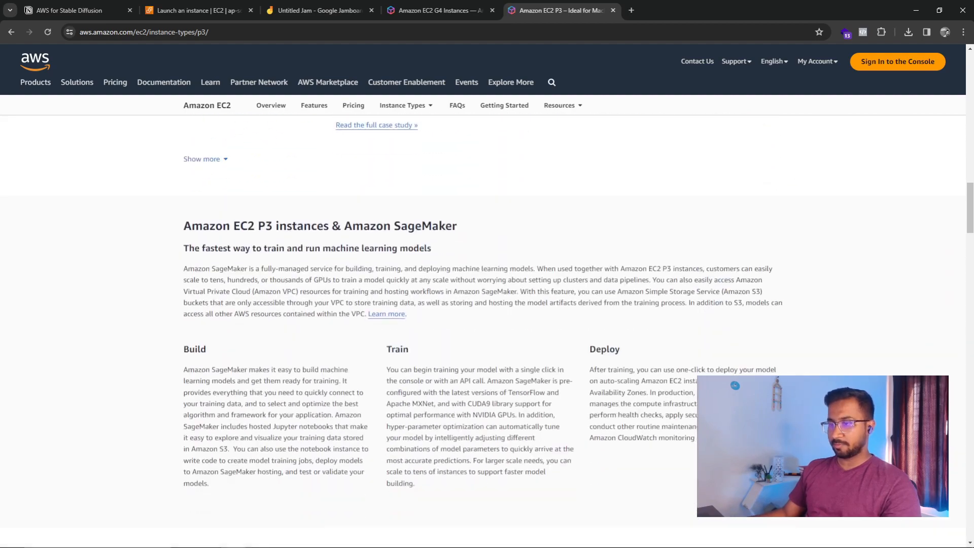
{"action": "scroll", "coordinate": [482, 329], "scroll_direction": "down", "scroll_amount": 20}
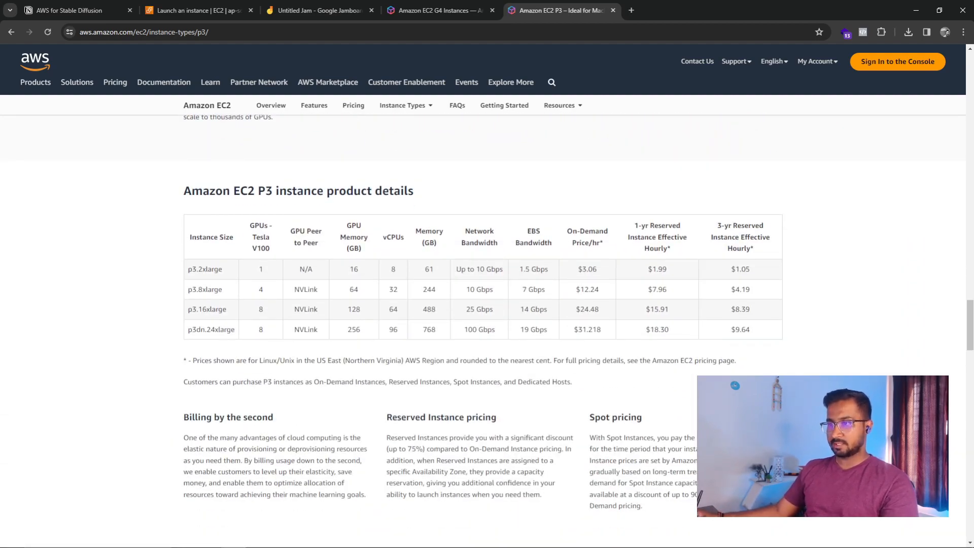
{"action": "left_click_drag", "start_coordinate": [187, 269], "coordinate": [434, 269]}
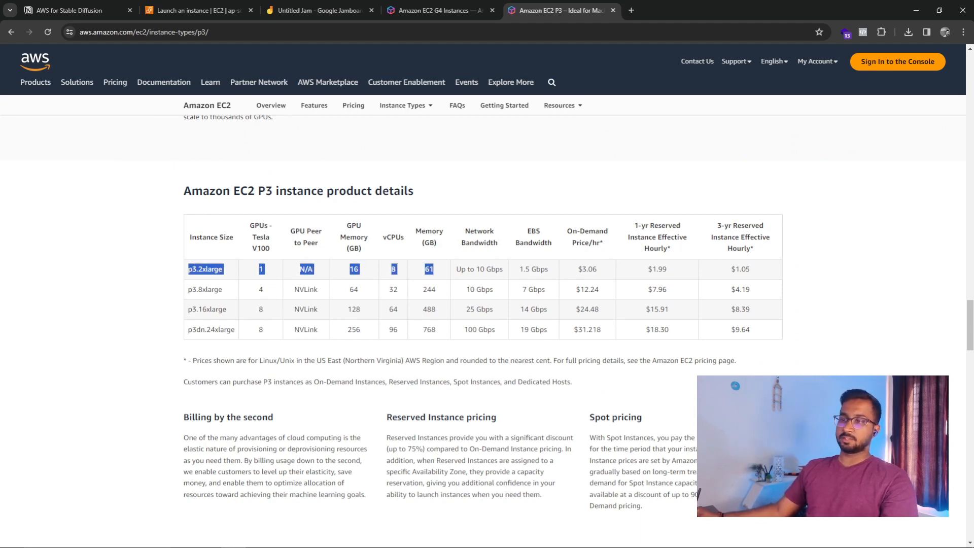
{"action": "left_click", "coordinate": [698, 492]}
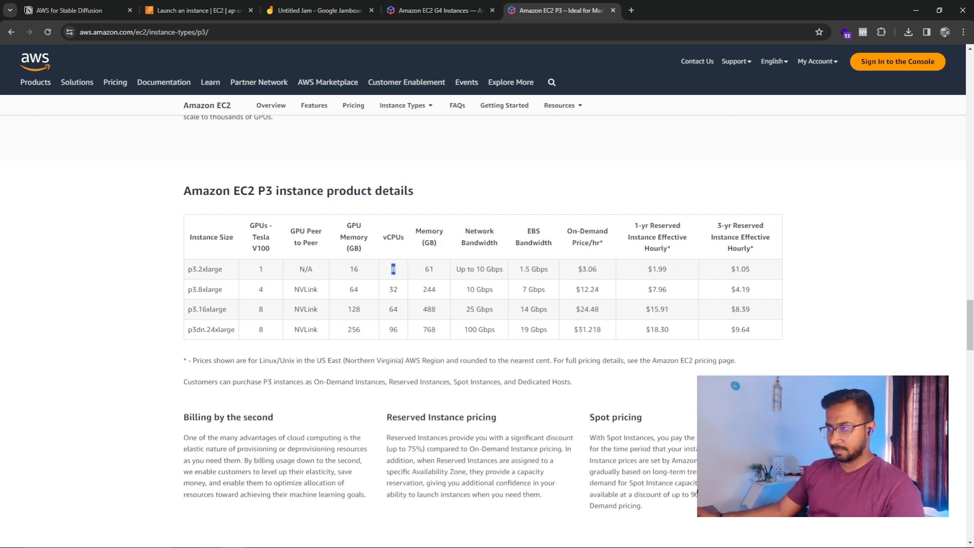
Return to the launch form, filter the instance types by "g4" and choose g4dn.xlarge
{"action": "left_click", "coordinate": [198, 10]}
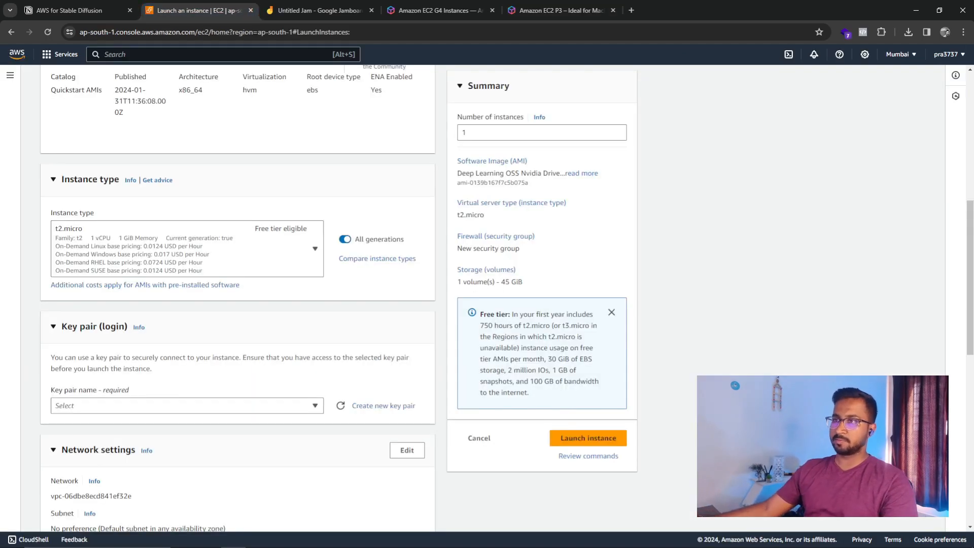
{"action": "left_click", "coordinate": [187, 249]}
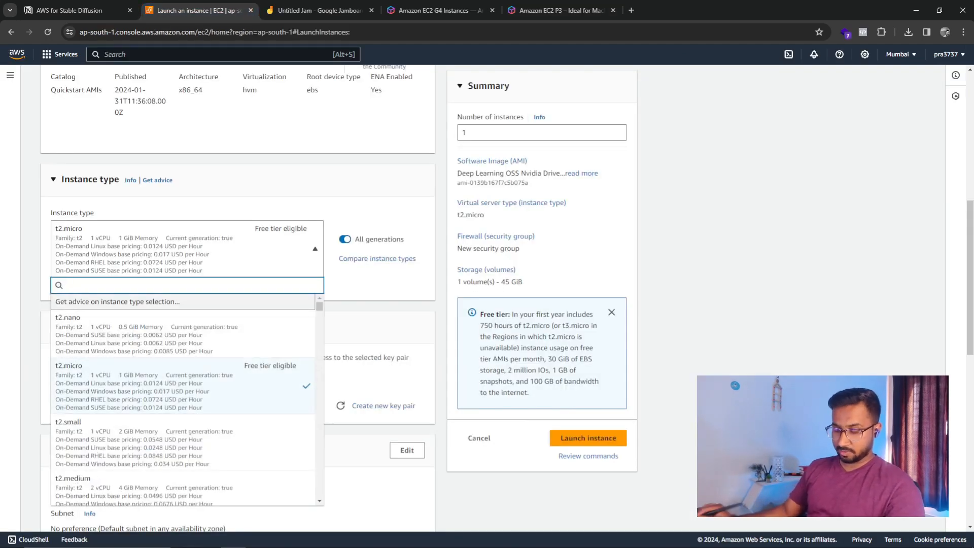
{"action": "type", "text": "g4"}
{"action": "key", "text": "Down"}
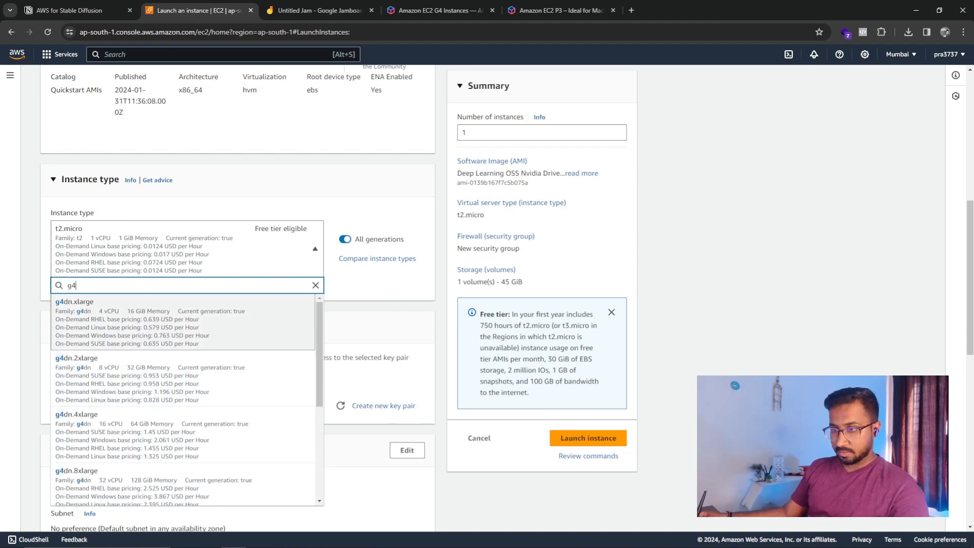
{"action": "key", "text": "Return"}
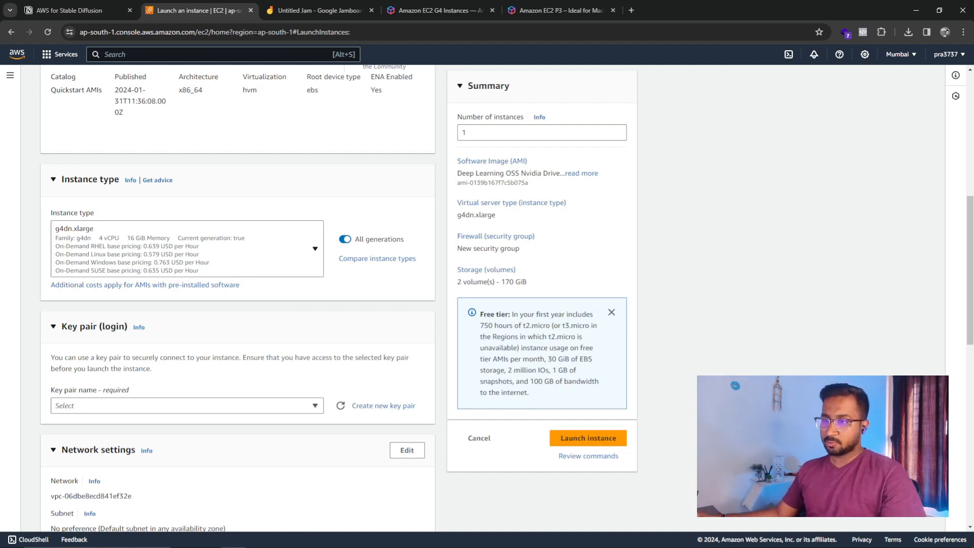
Create a new key pair named Linux-stable with type RSA and the .pem private key format
{"action": "scroll", "coordinate": [237, 305], "scroll_direction": "down", "scroll_amount": 1}
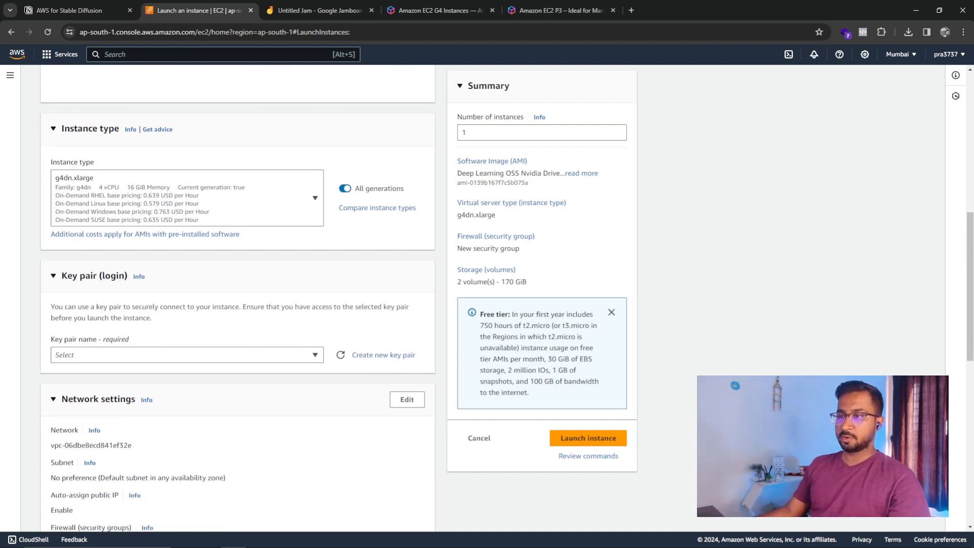
{"action": "scroll", "coordinate": [237, 304], "scroll_direction": "down", "scroll_amount": 2}
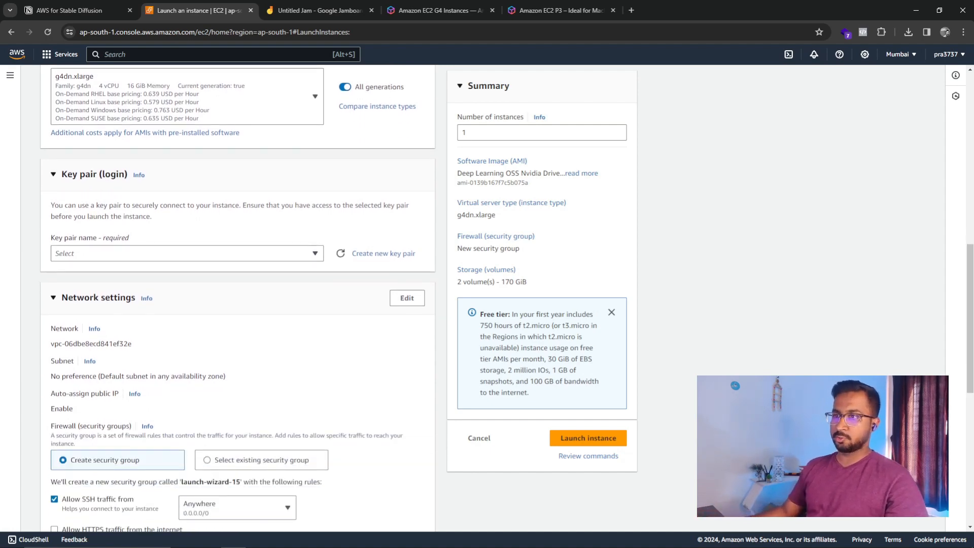
{"action": "scroll", "coordinate": [172, 203], "scroll_direction": "up", "scroll_amount": 2}
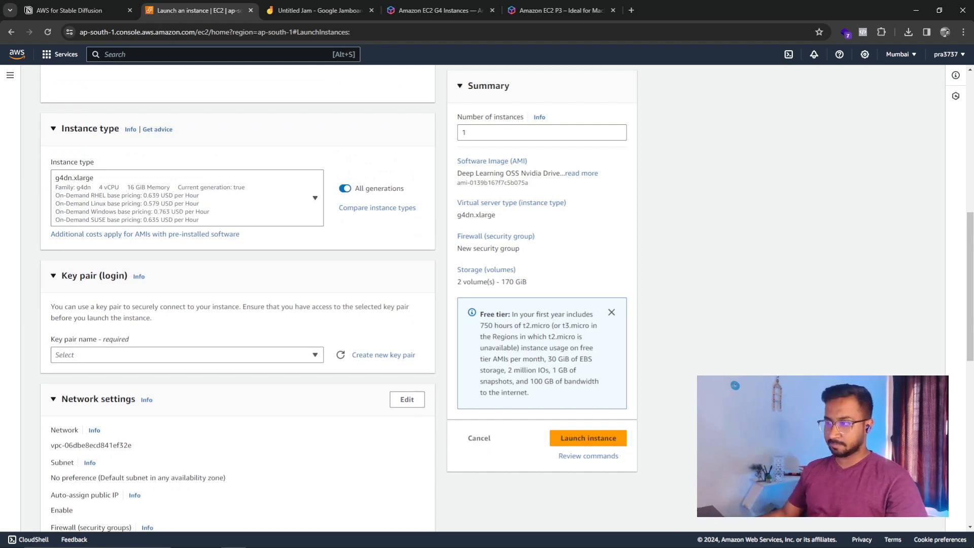
{"action": "scroll", "coordinate": [237, 298], "scroll_direction": "down", "scroll_amount": 3}
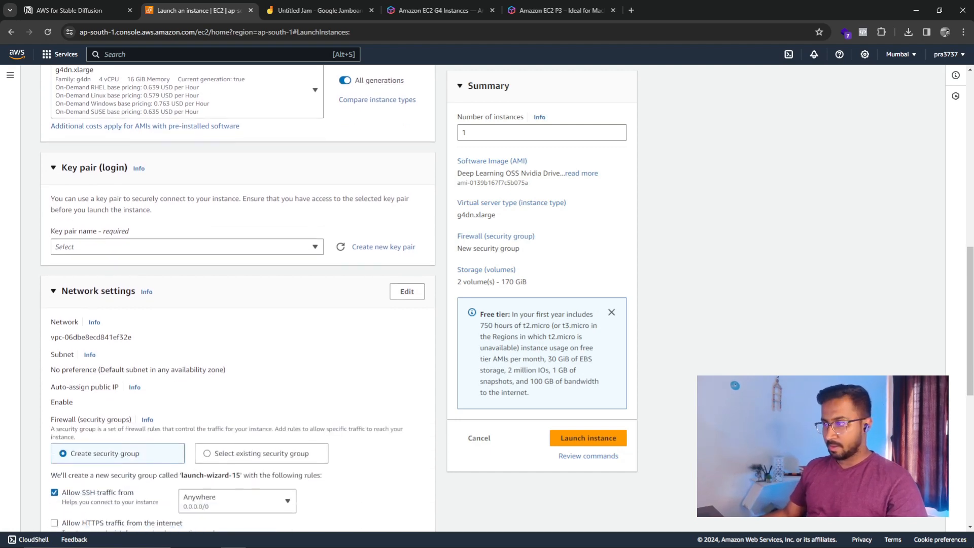
{"action": "scroll", "coordinate": [238, 298], "scroll_direction": "up", "scroll_amount": 4}
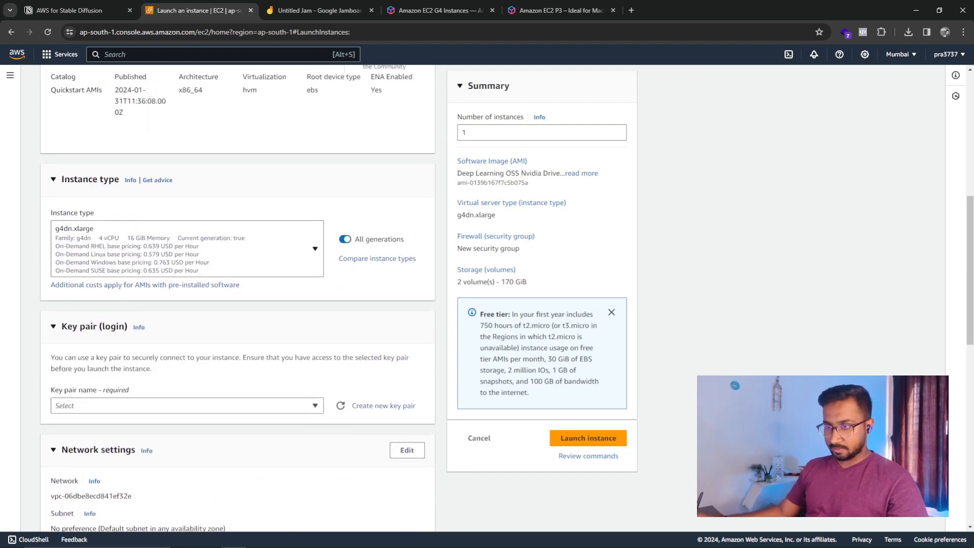
{"action": "scroll", "coordinate": [237, 299], "scroll_direction": "down", "scroll_amount": 4}
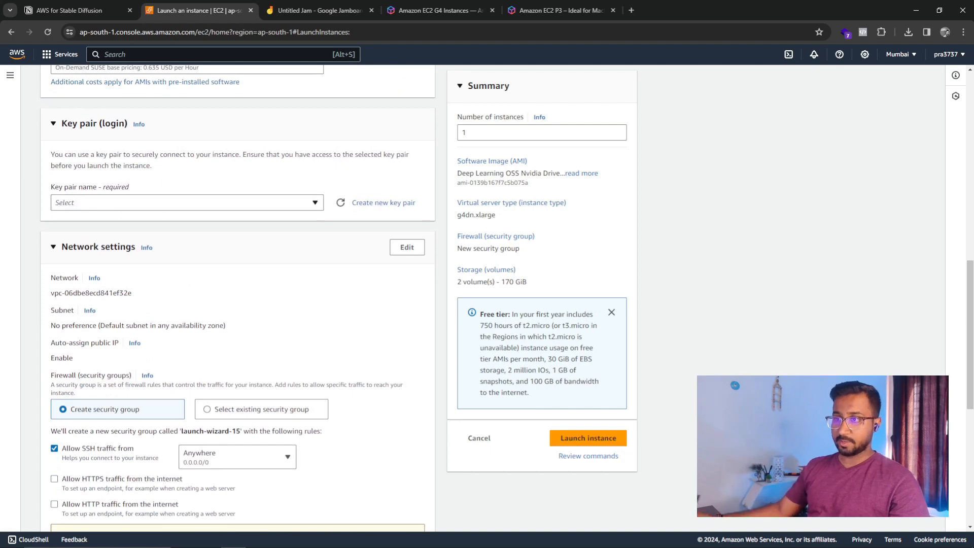
{"action": "left_click", "coordinate": [377, 202]}
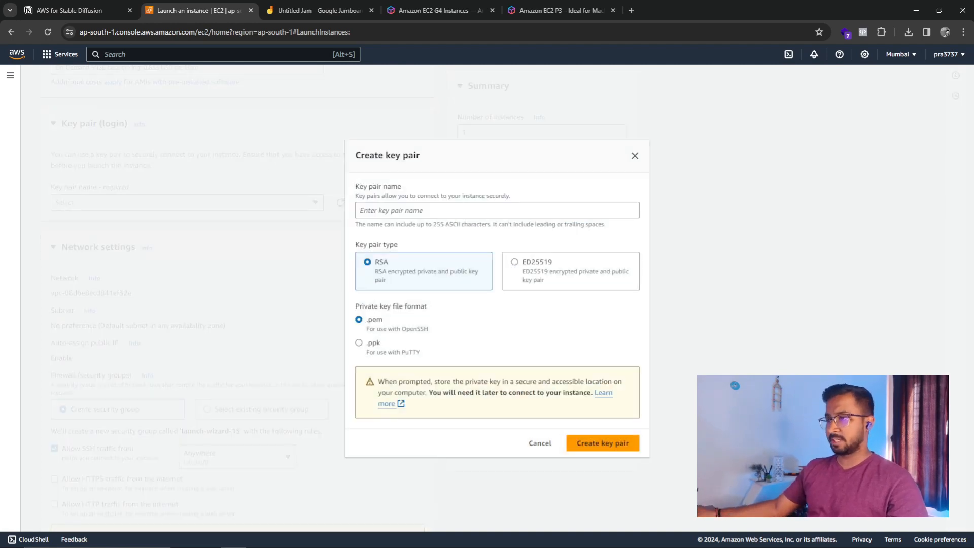
{"action": "type", "text": "Linu"}
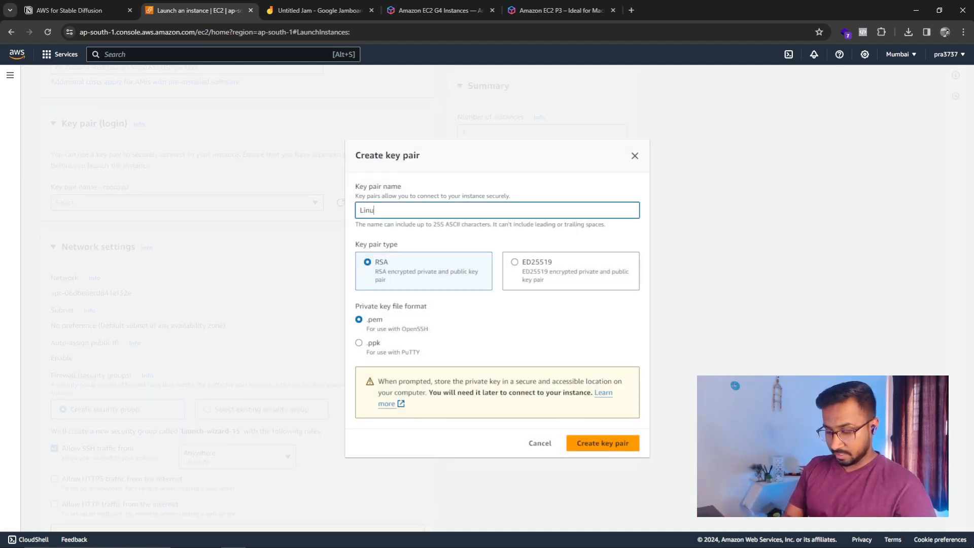
{"action": "type", "text": "x-stable"}
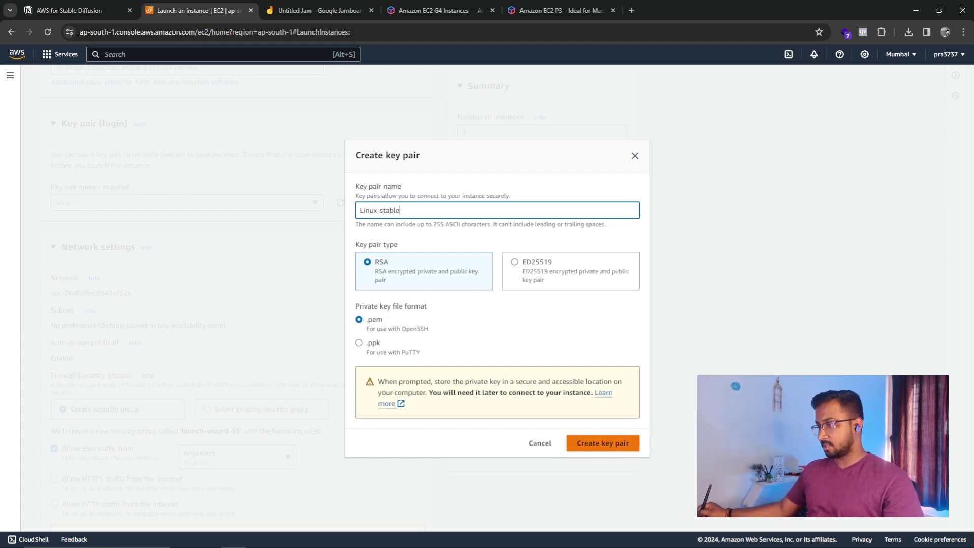
{"action": "left_click", "coordinate": [602, 442]}
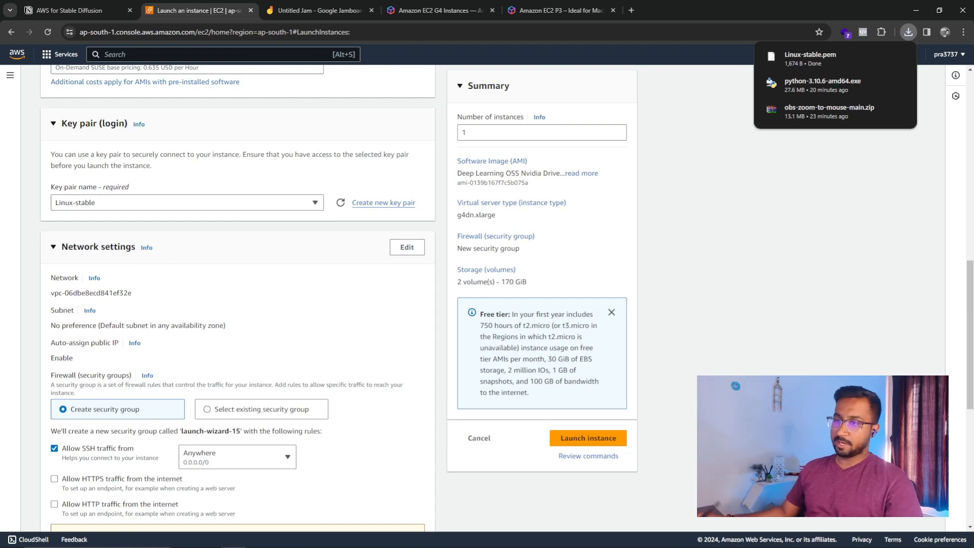
{"action": "scroll", "coordinate": [238, 299], "scroll_direction": "down", "scroll_amount": 2}
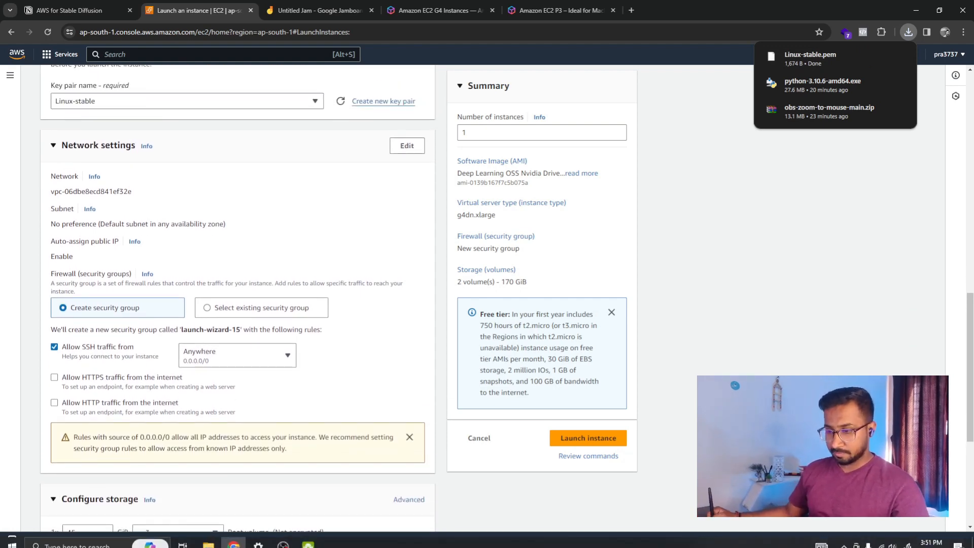
{"action": "left_click", "coordinate": [282, 537]}
{"action": "left_click", "coordinate": [209, 537]}
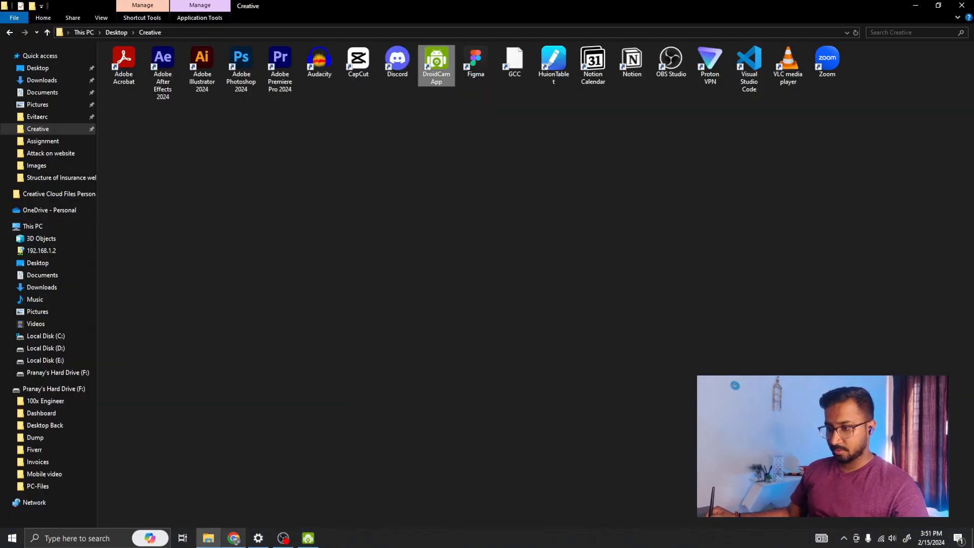
{"action": "left_click", "coordinate": [234, 537]}
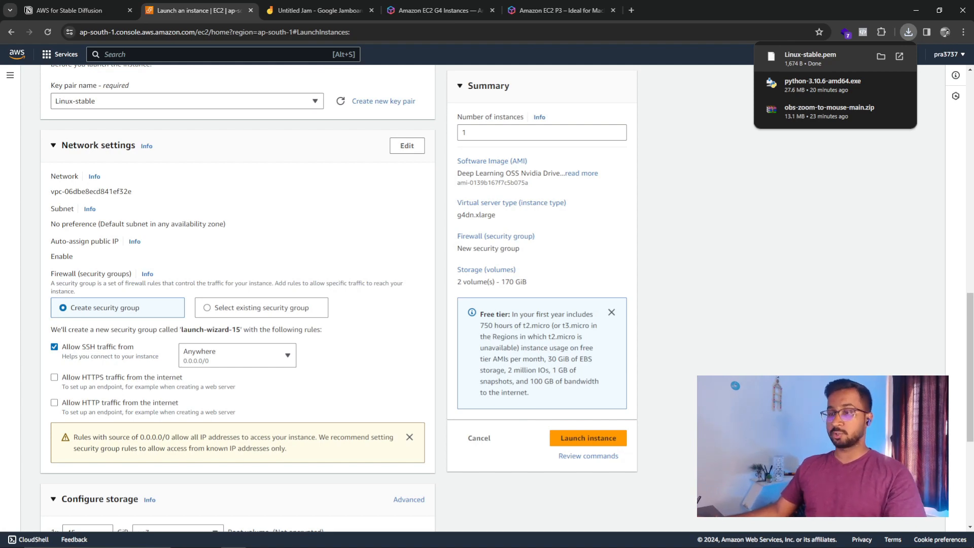
Open the network settings for editing and set the name of the new security group to Linux-final
{"action": "left_click", "coordinate": [406, 145]}
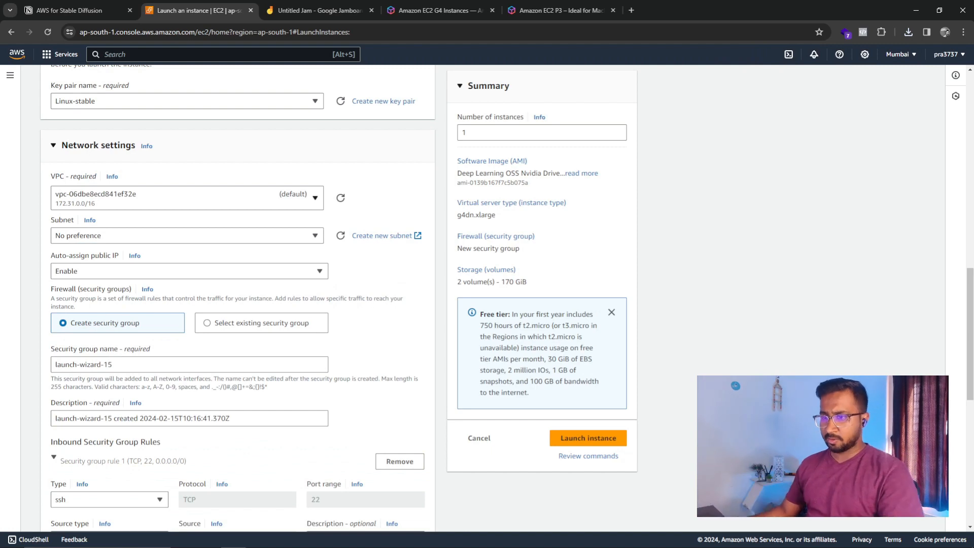
{"action": "scroll", "coordinate": [238, 304], "scroll_direction": "down", "scroll_amount": 2}
{"action": "scroll", "coordinate": [239, 304], "scroll_direction": "up", "scroll_amount": 3}
{"action": "scroll", "coordinate": [238, 304], "scroll_direction": "down", "scroll_amount": 2}
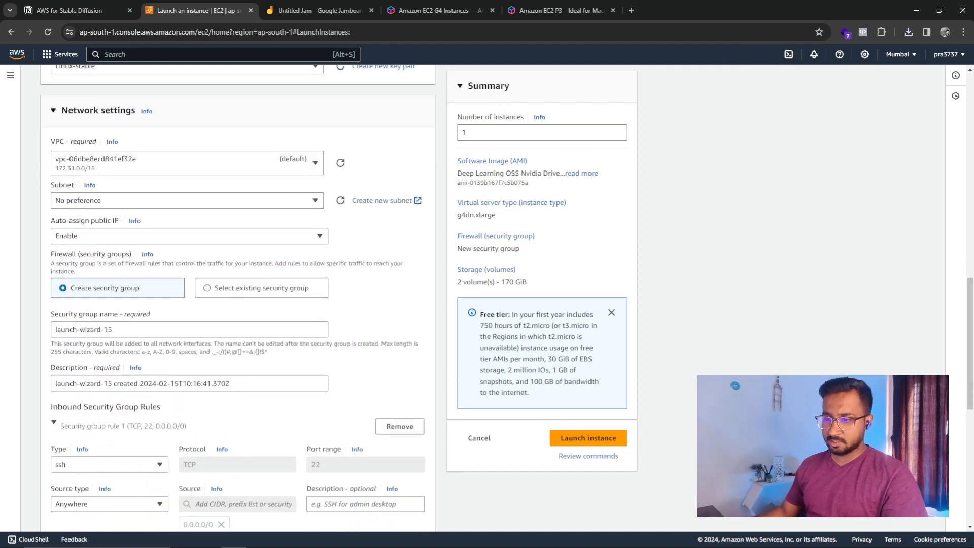
{"action": "scroll", "coordinate": [238, 305], "scroll_direction": "down", "scroll_amount": 2}
{"action": "triple_click", "coordinate": [117, 212]}
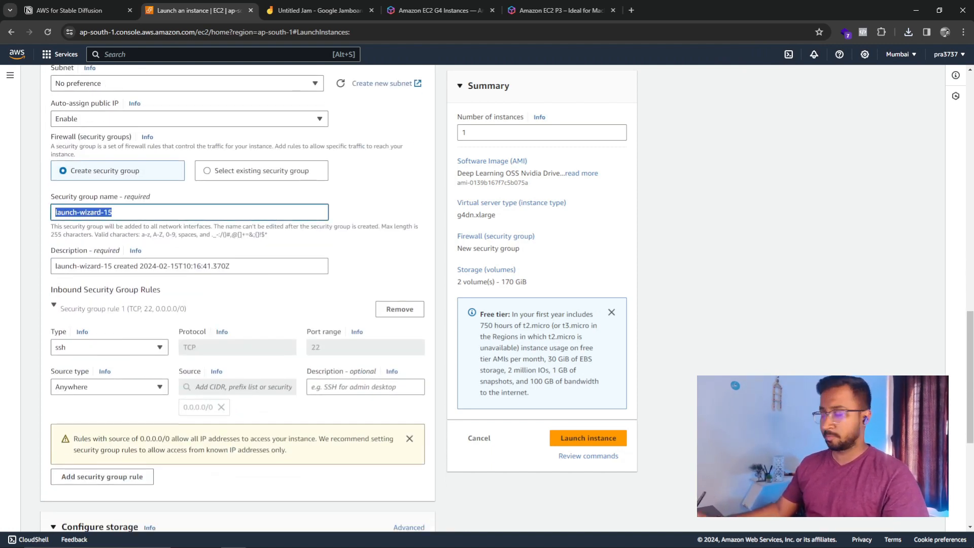
{"action": "type", "text": "Li"}
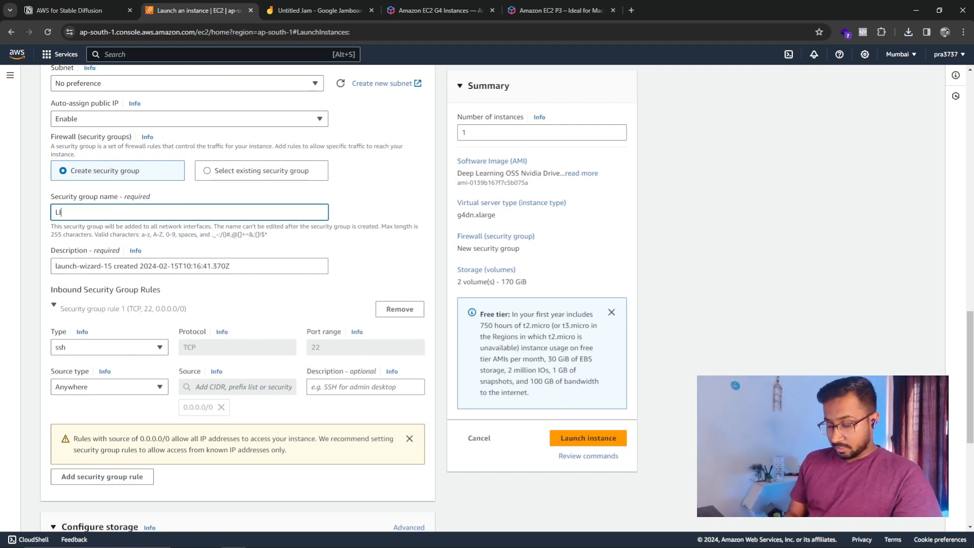
{"action": "key", "text": "BackSpace"}
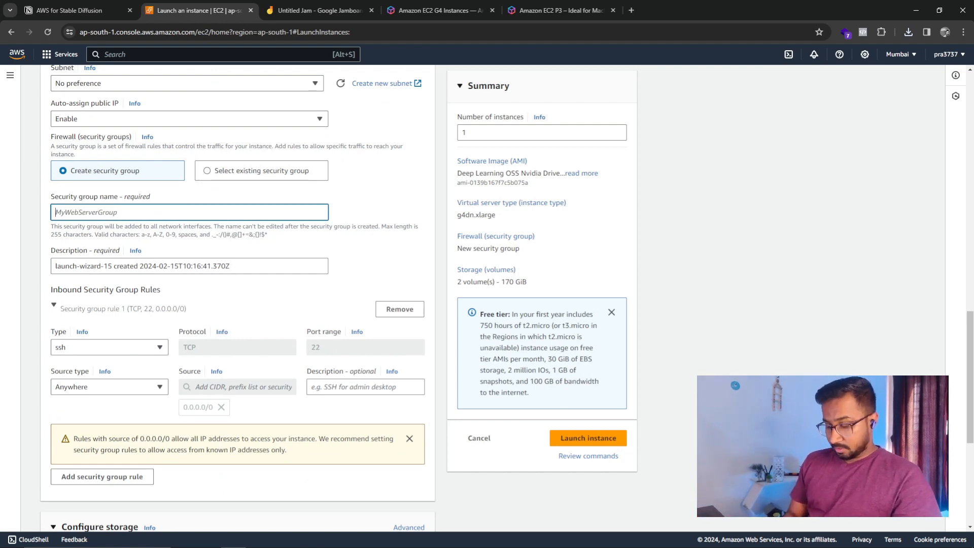
{"action": "type", "text": "Linux-fi"}
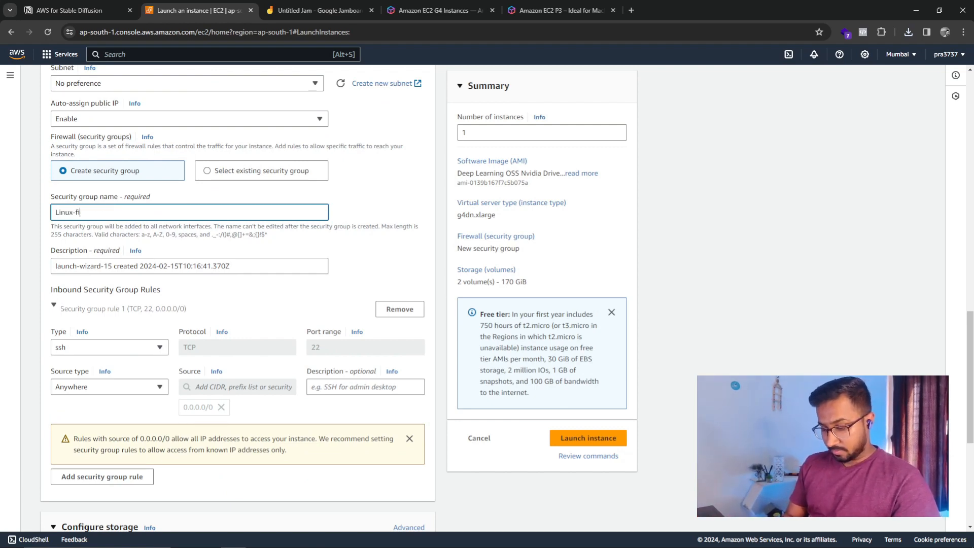
{"action": "type", "text": "nal"}
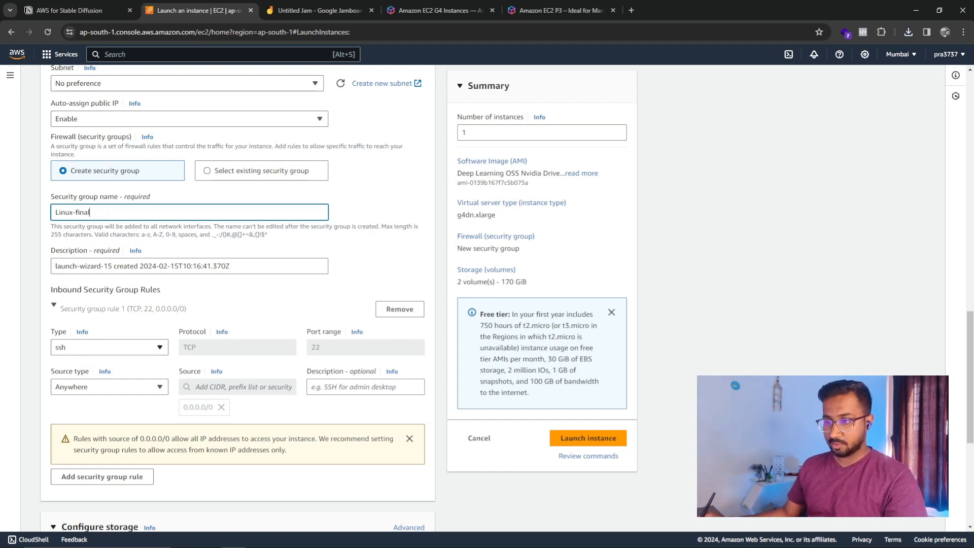
{"action": "left_click", "coordinate": [102, 476]}
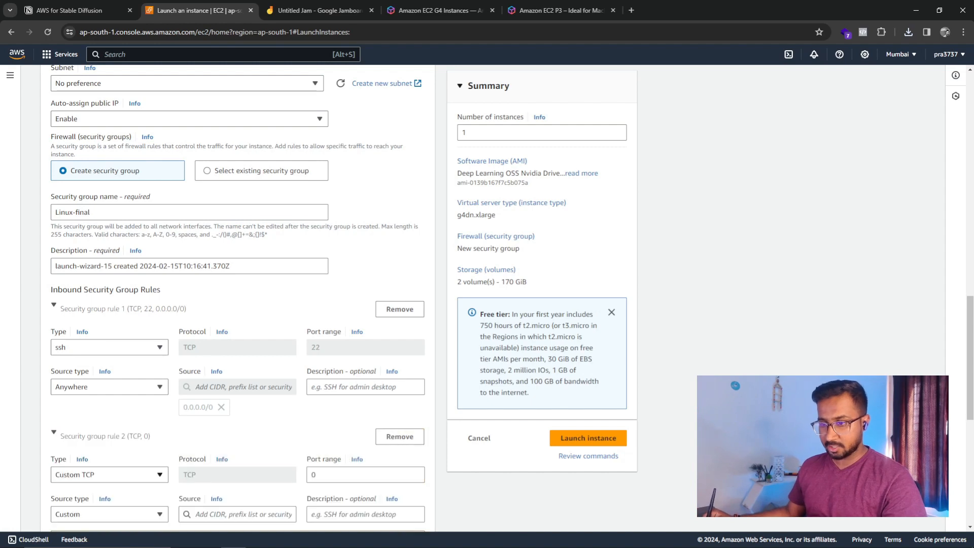
{"action": "scroll", "coordinate": [152, 355], "scroll_direction": "down", "scroll_amount": 4}
{"action": "left_click", "coordinate": [109, 271]}
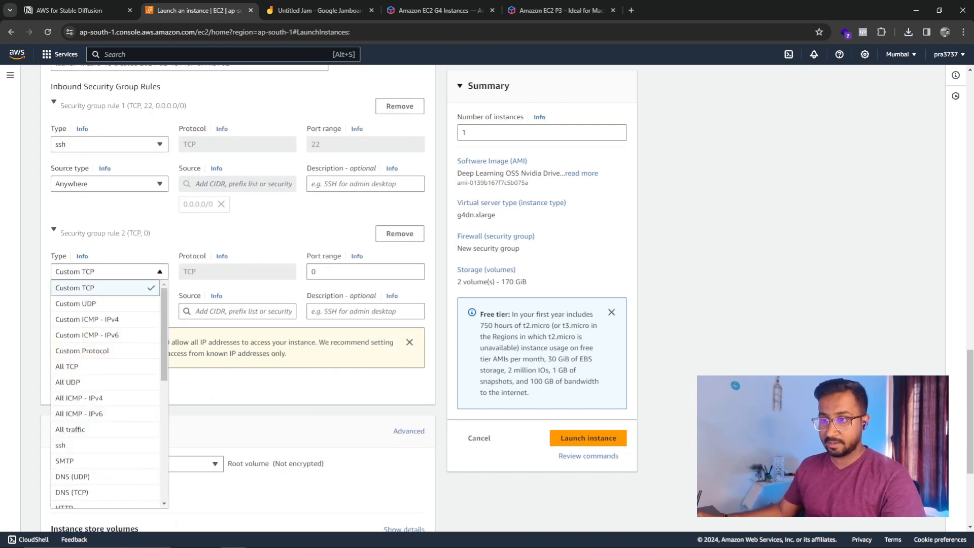
{"action": "left_click", "coordinate": [105, 288]}
{"action": "left_click", "coordinate": [54, 230]}
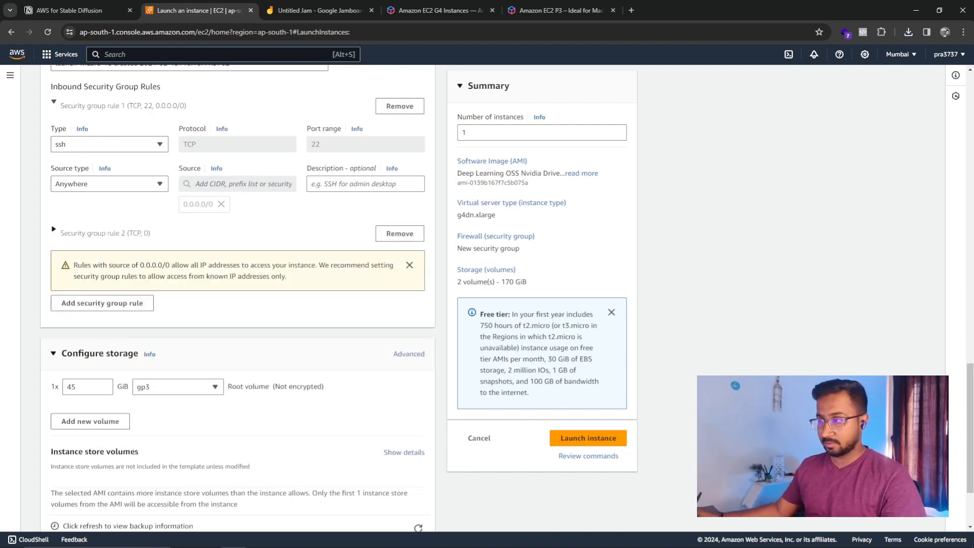
{"action": "left_click", "coordinate": [399, 234]}
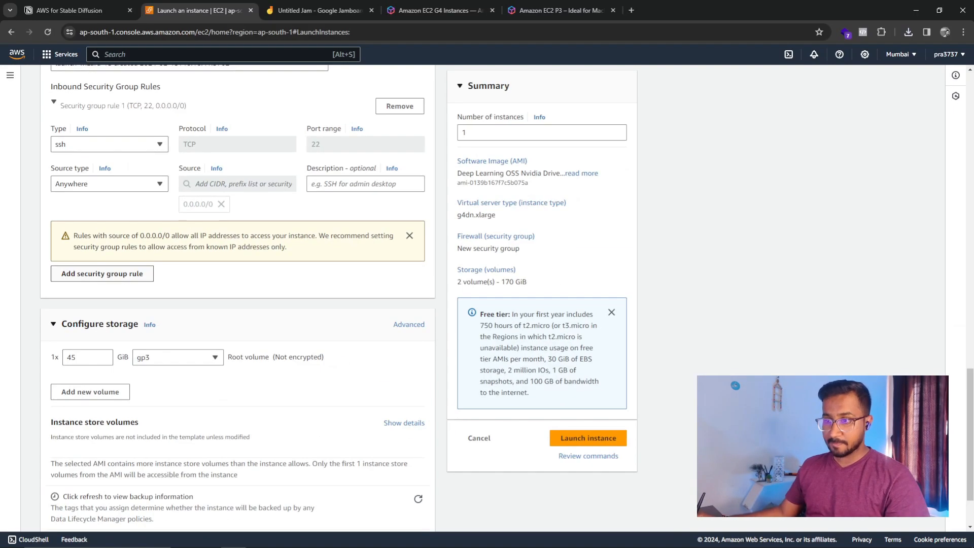
Add a second inbound security group rule with type rdp and source type Anywhere
{"action": "left_click", "coordinate": [102, 273]}
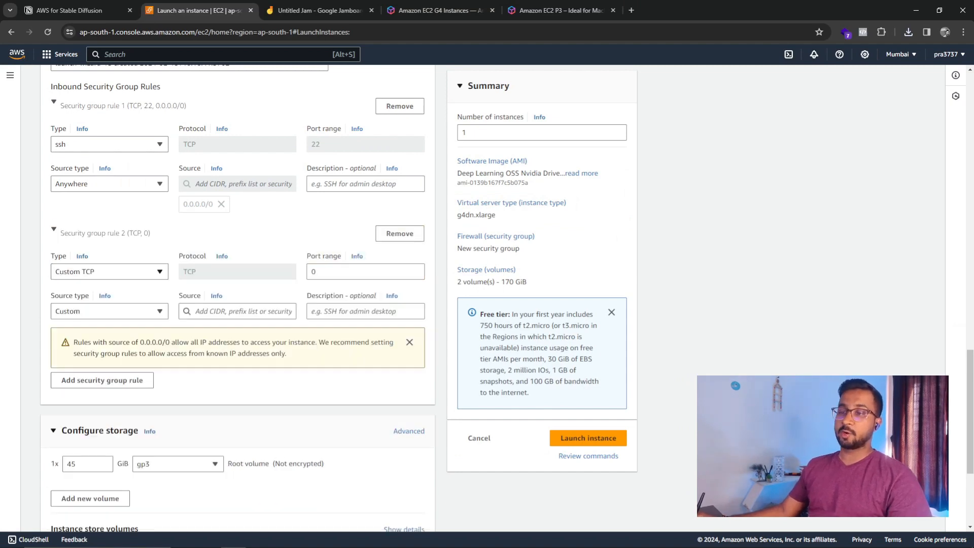
{"action": "left_click", "coordinate": [102, 272]}
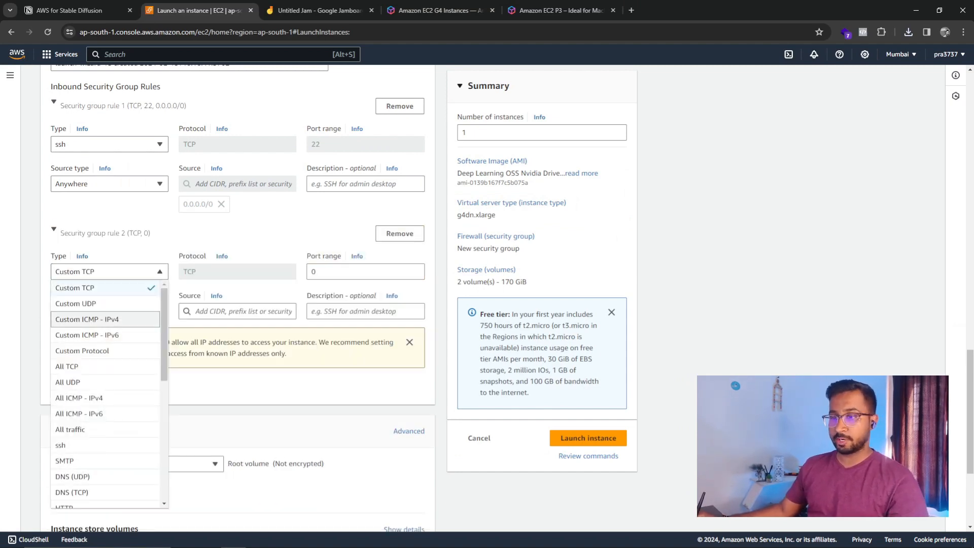
{"action": "scroll", "coordinate": [102, 368], "scroll_direction": "down", "scroll_amount": 4}
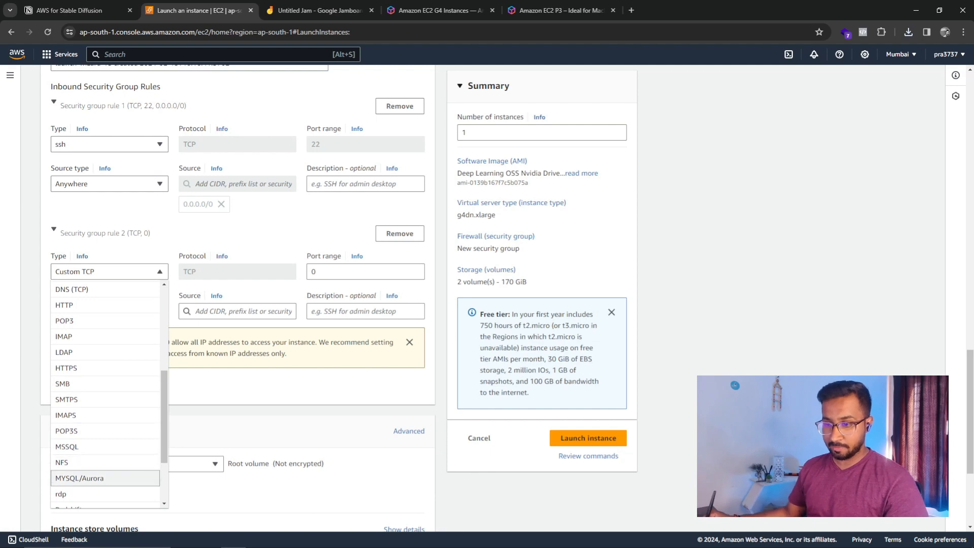
{"action": "scroll", "coordinate": [101, 405], "scroll_direction": "down", "scroll_amount": 3}
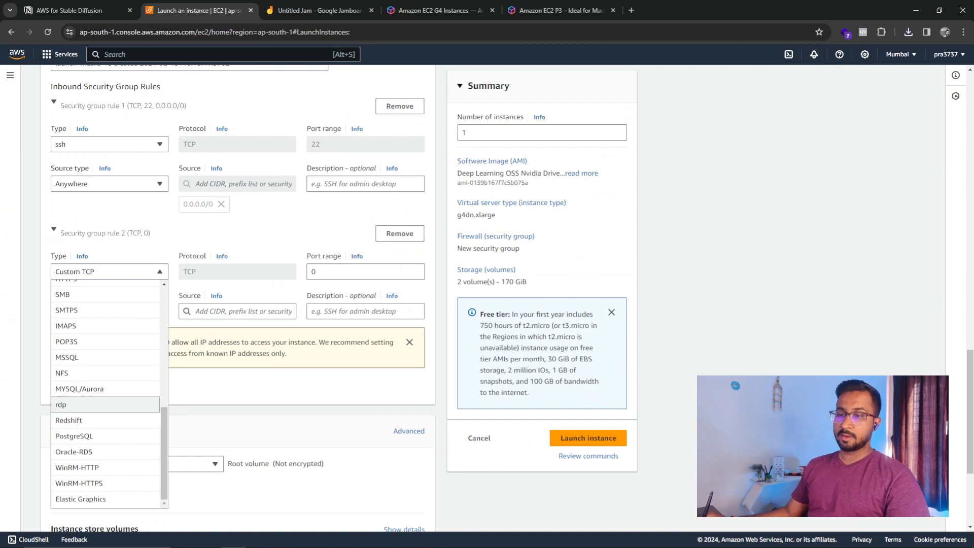
{"action": "left_click", "coordinate": [102, 405]}
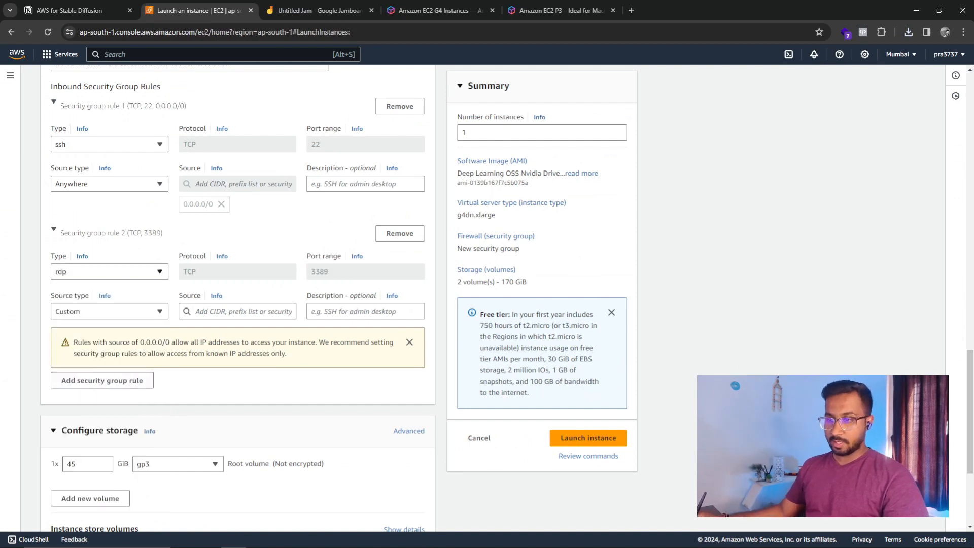
{"action": "left_click", "coordinate": [104, 311]}
{"action": "left_click", "coordinate": [109, 327]}
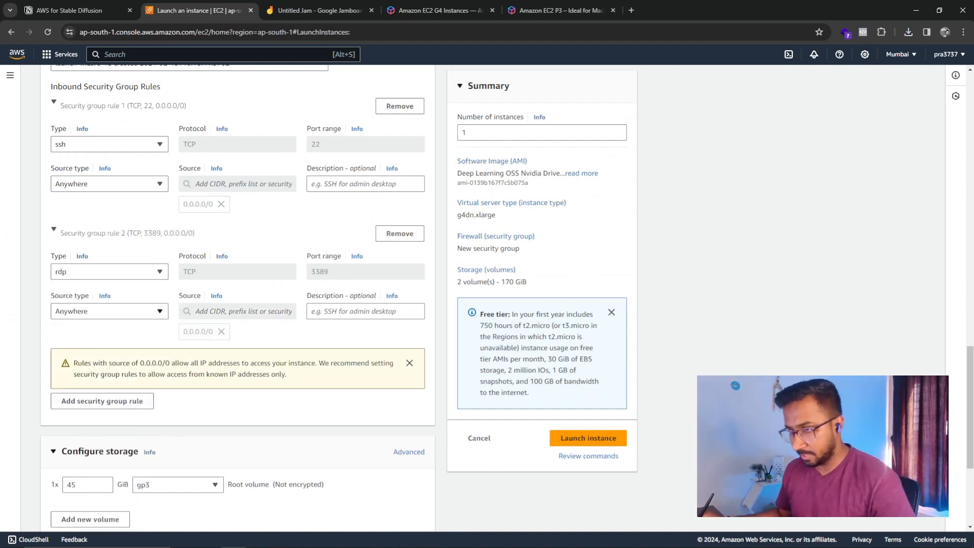
{"action": "left_click", "coordinate": [104, 310]}
{"action": "left_click", "coordinate": [95, 325]}
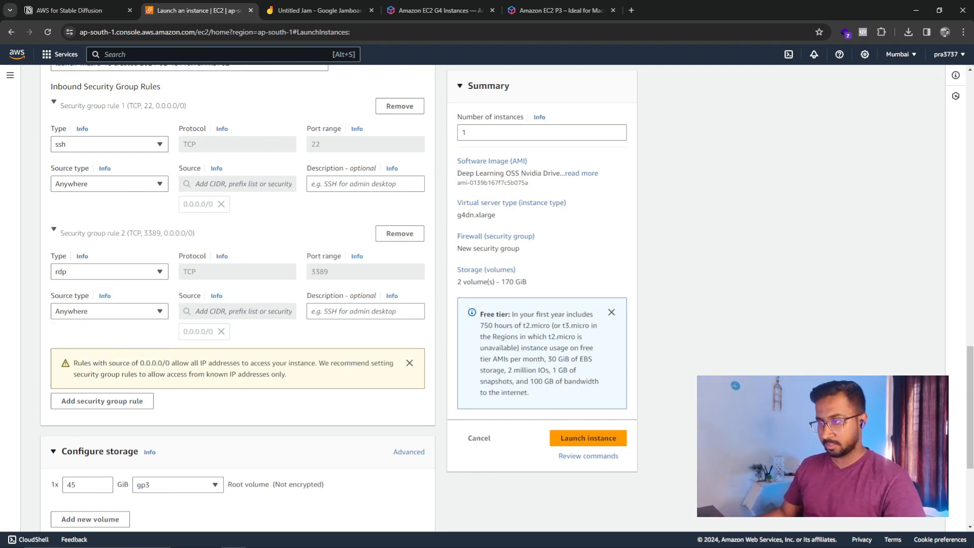
Set the size of the gp3 root volume to 145 GiB in the storage configuration
{"action": "scroll", "coordinate": [237, 304], "scroll_direction": "down", "scroll_amount": 3}
{"action": "scroll", "coordinate": [237, 304], "scroll_direction": "up", "scroll_amount": 2}
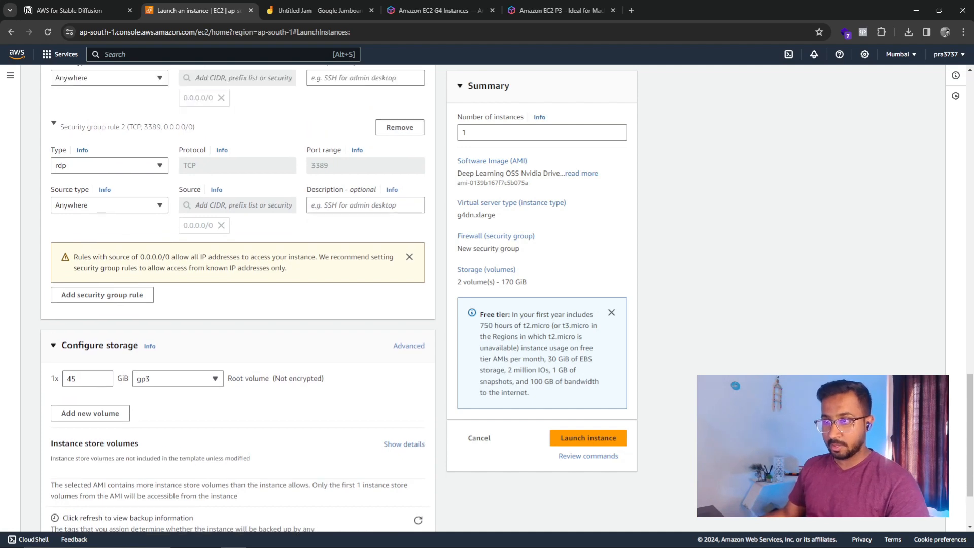
{"action": "scroll", "coordinate": [238, 304], "scroll_direction": "up", "scroll_amount": 1}
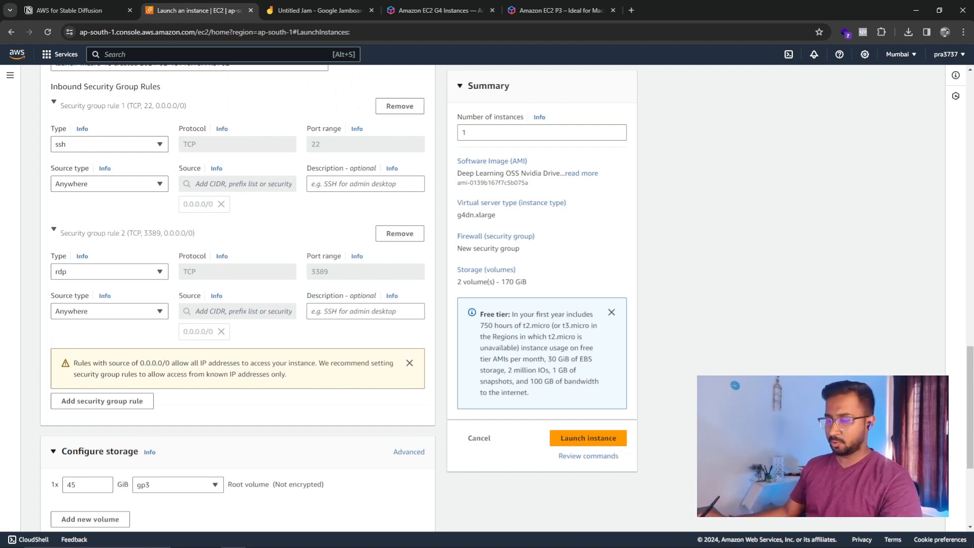
{"action": "scroll", "coordinate": [71, 281], "scroll_direction": "down", "scroll_amount": 4}
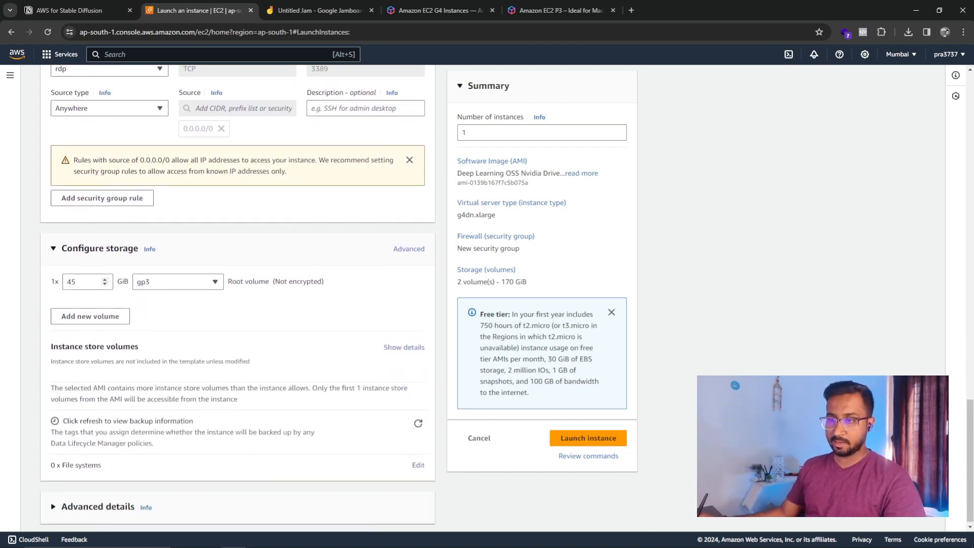
{"action": "left_click", "coordinate": [68, 282]}
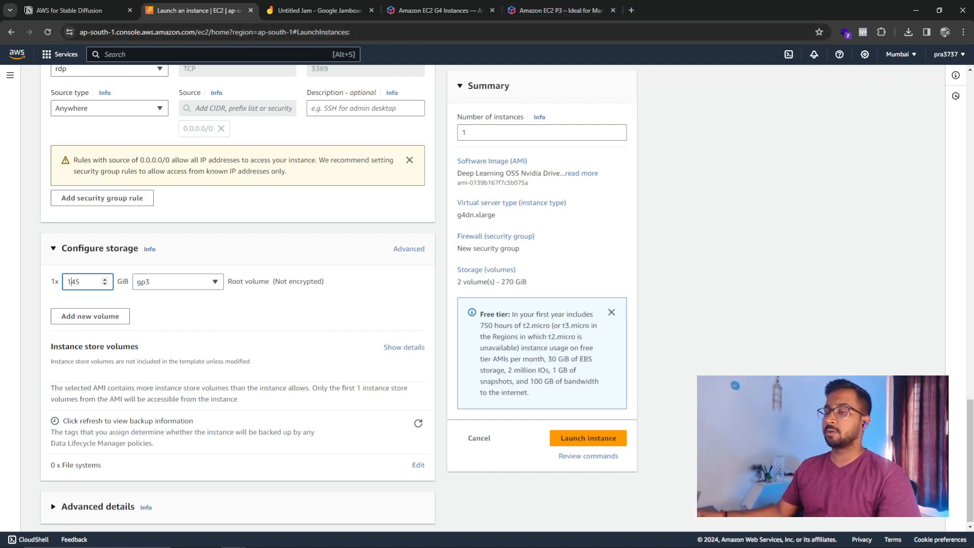
Calculate 145*0.096 with a Google search in a new browser tab, and return to the 145 GiB root volume setting of the launch form
{"action": "left_click", "coordinate": [631, 11]}
{"action": "type", "text": "1"}
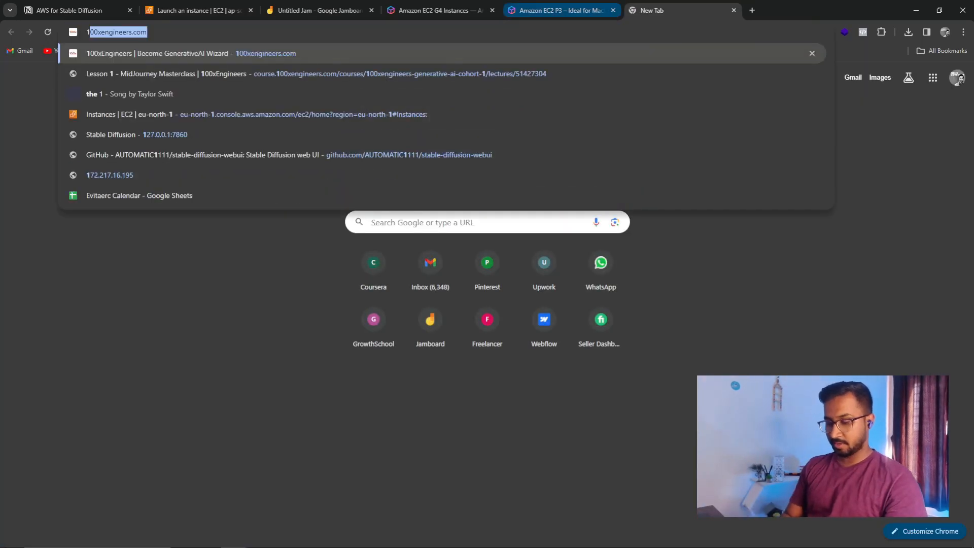
{"action": "type", "text": "45*"}
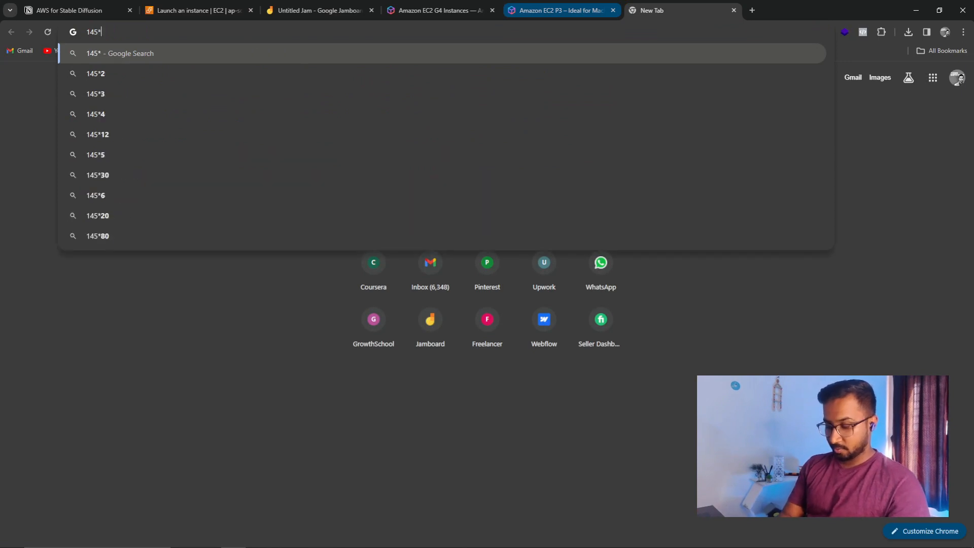
{"action": "type", "text": "0.096"}
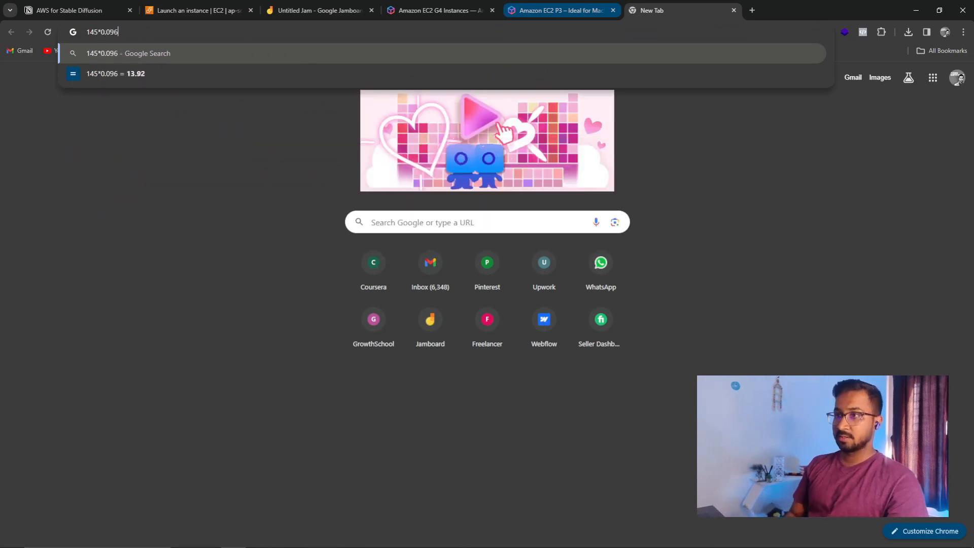
{"action": "key", "text": "Return"}
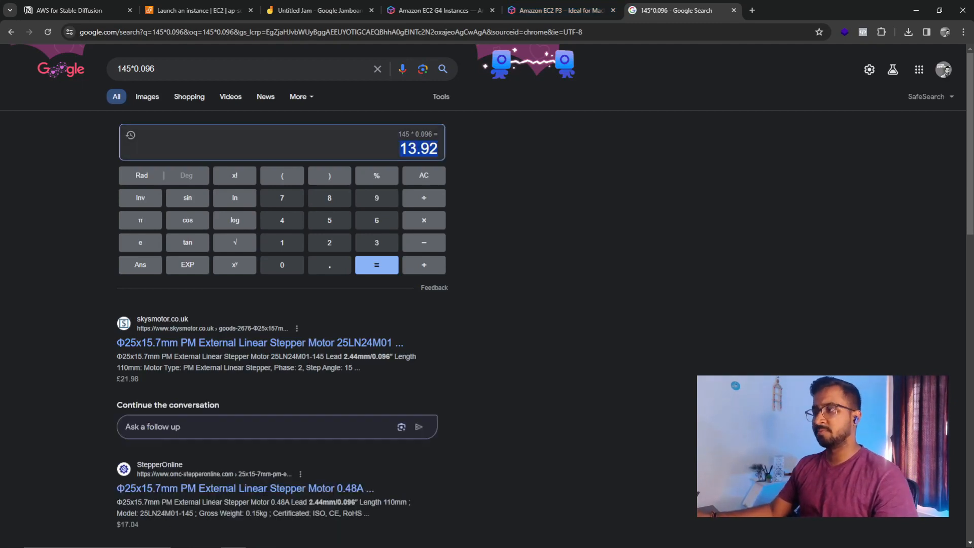
{"action": "left_click", "coordinate": [197, 11]}
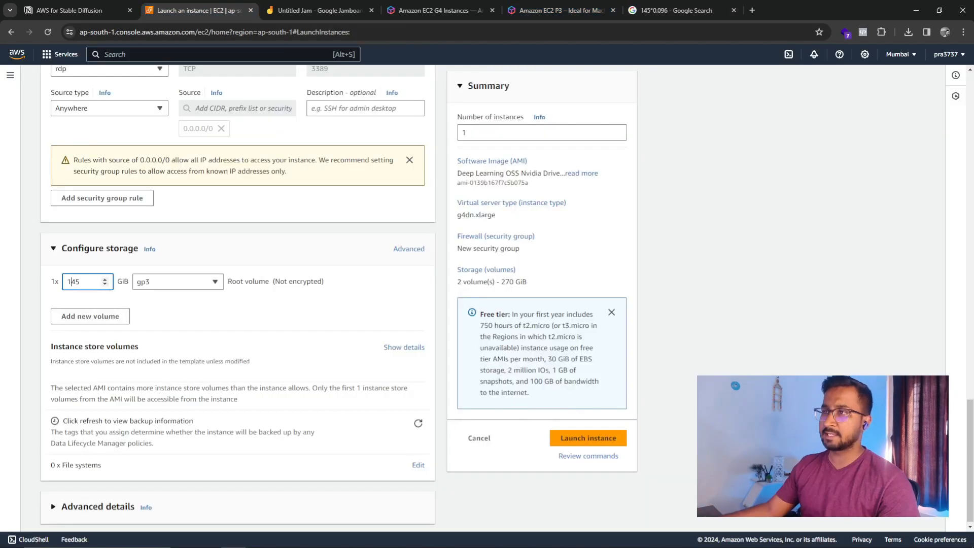
{"action": "type", "text": "145"}
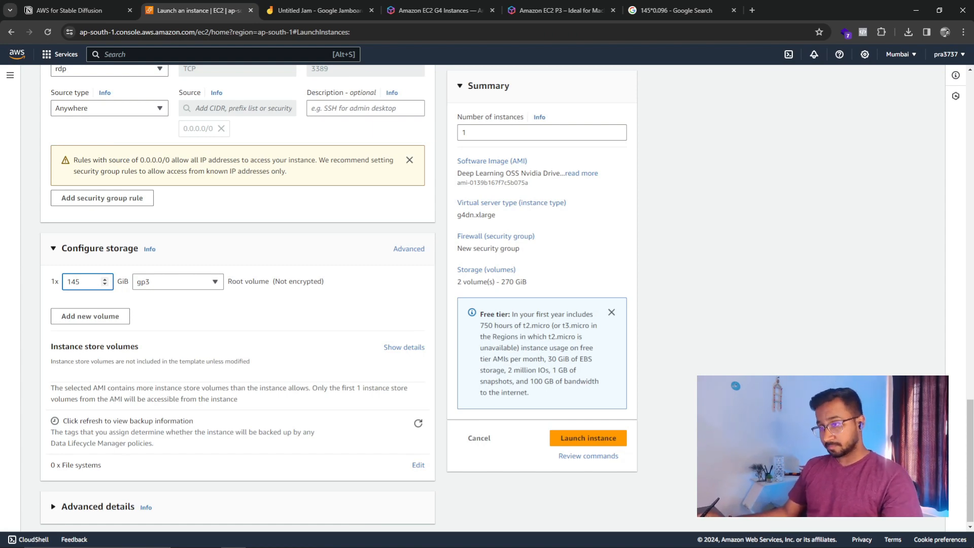
Review the whole launch form: name, AMI, instance type, key pair, network settings, security group rules and storage
{"action": "scroll", "coordinate": [237, 294], "scroll_direction": "down", "scroll_amount": 1}
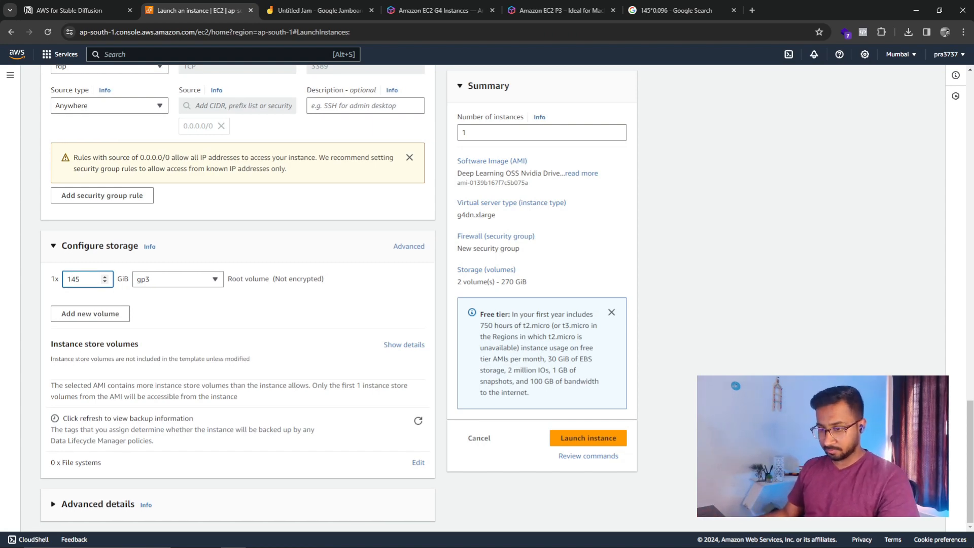
{"action": "scroll", "coordinate": [71, 279], "scroll_direction": "up", "scroll_amount": 15}
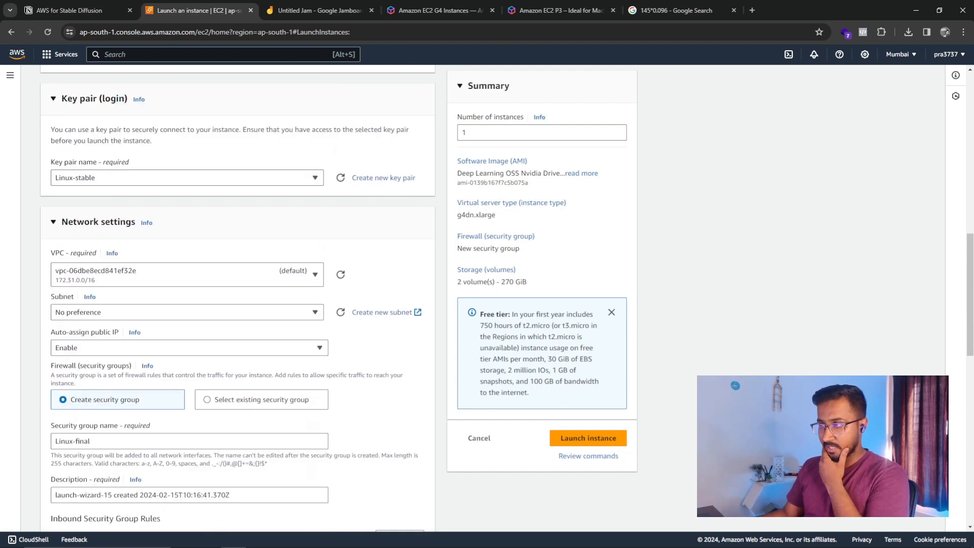
{"action": "scroll", "coordinate": [238, 297], "scroll_direction": "up", "scroll_amount": 1}
{"action": "scroll", "coordinate": [237, 294], "scroll_direction": "up", "scroll_amount": 4}
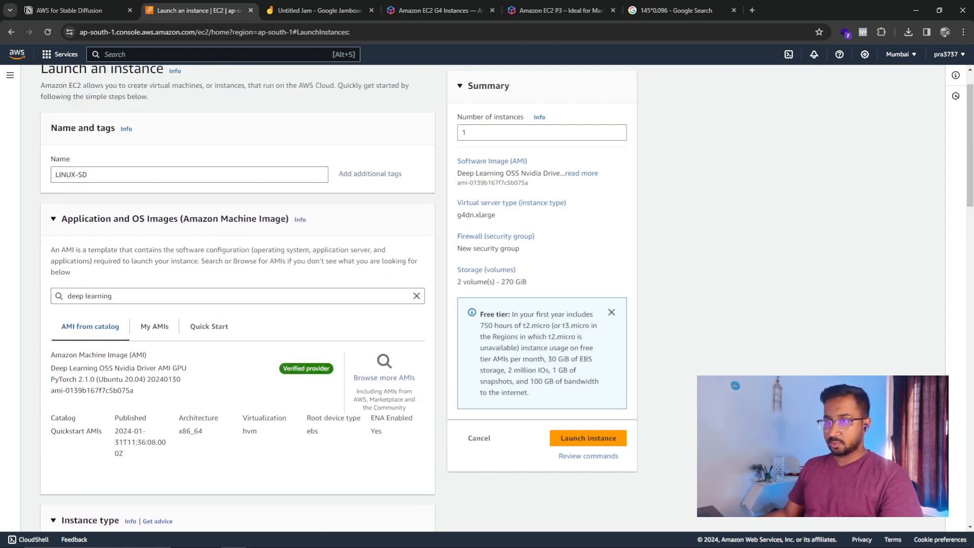
{"action": "scroll", "coordinate": [238, 294], "scroll_direction": "down", "scroll_amount": 1}
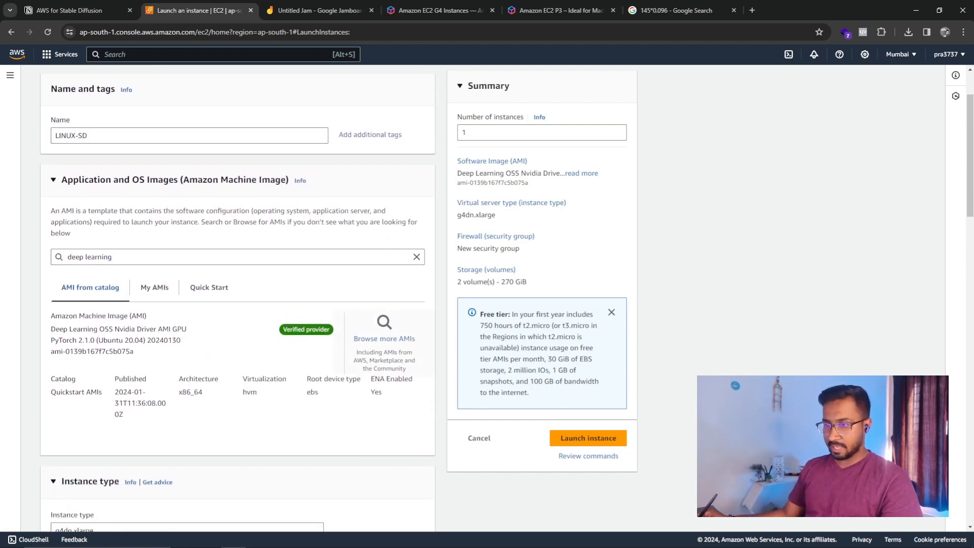
{"action": "scroll", "coordinate": [237, 294], "scroll_direction": "down", "scroll_amount": 4}
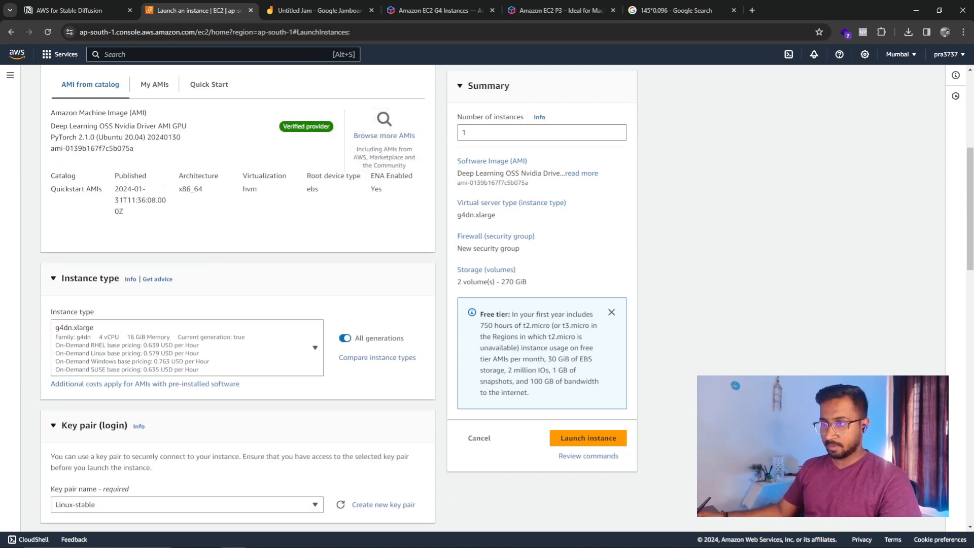
{"action": "scroll", "coordinate": [237, 294], "scroll_direction": "down", "scroll_amount": 2}
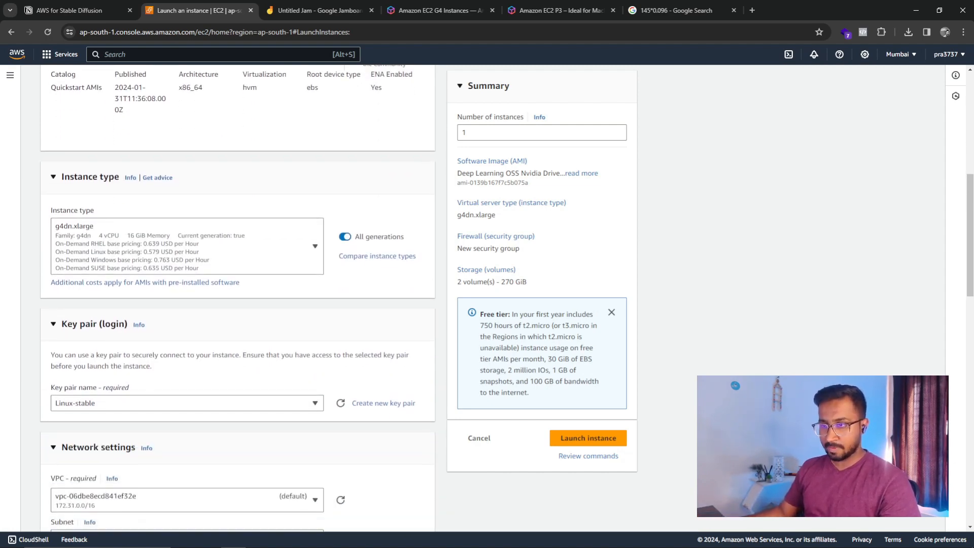
{"action": "scroll", "coordinate": [237, 294], "scroll_direction": "down", "scroll_amount": 4}
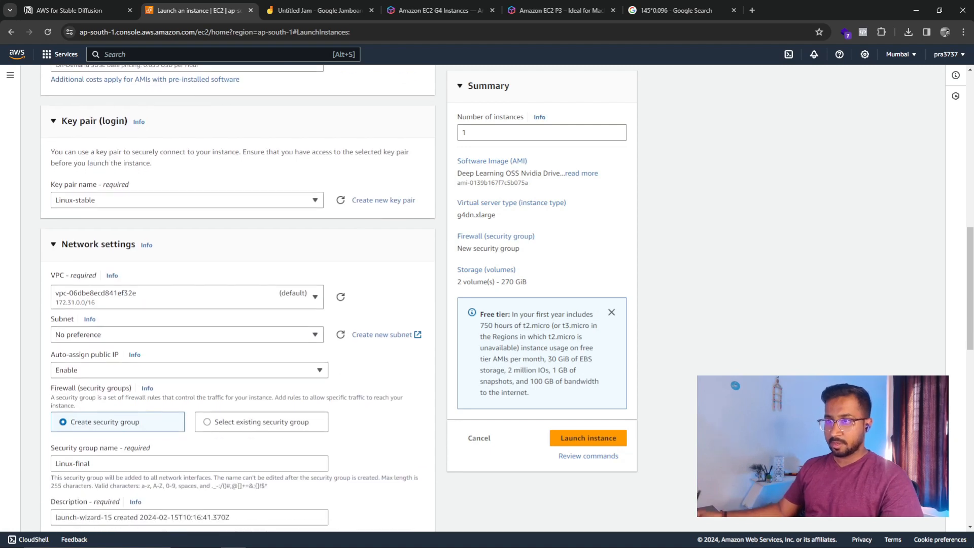
{"action": "scroll", "coordinate": [237, 294], "scroll_direction": "down", "scroll_amount": 2}
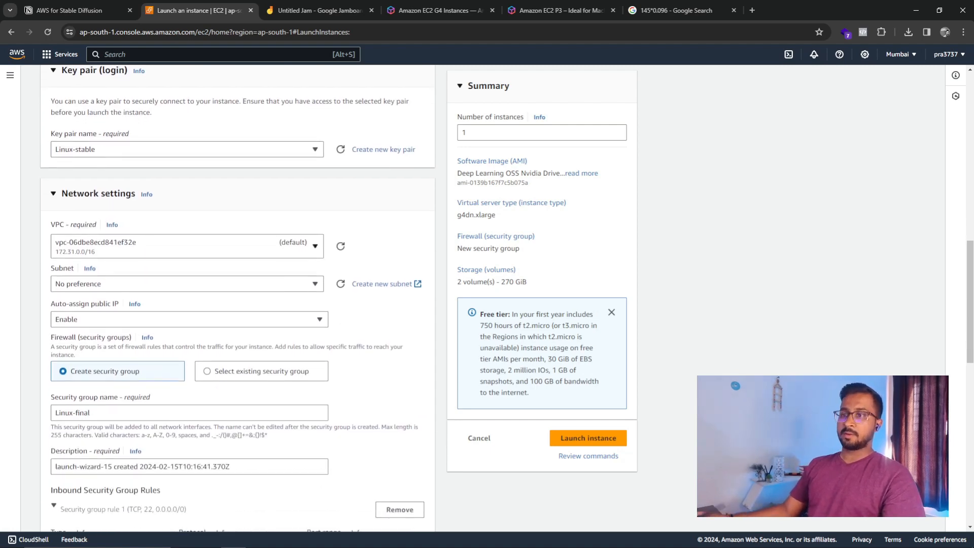
{"action": "scroll", "coordinate": [237, 294], "scroll_direction": "down", "scroll_amount": 1}
{"action": "scroll", "coordinate": [238, 295], "scroll_direction": "down", "scroll_amount": 3}
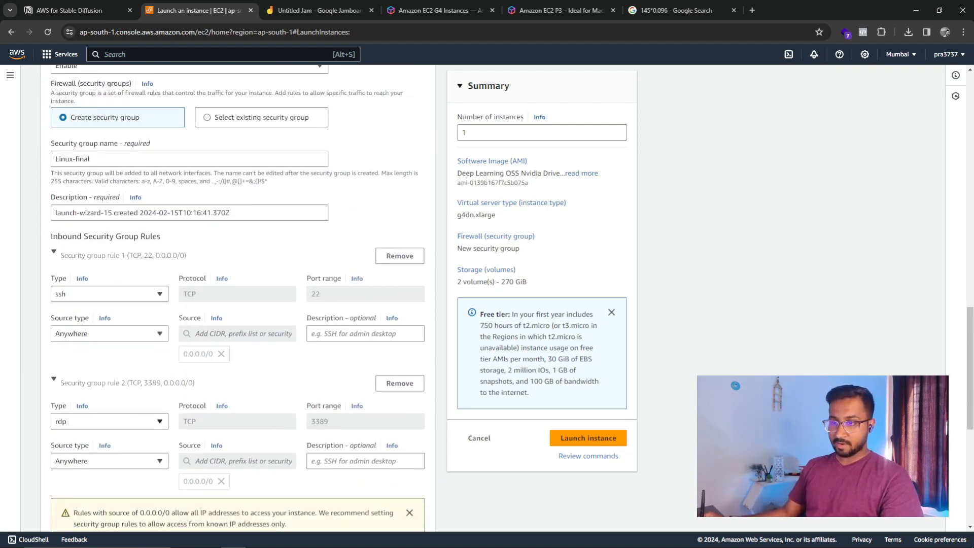
{"action": "scroll", "coordinate": [237, 294], "scroll_direction": "down", "scroll_amount": 6}
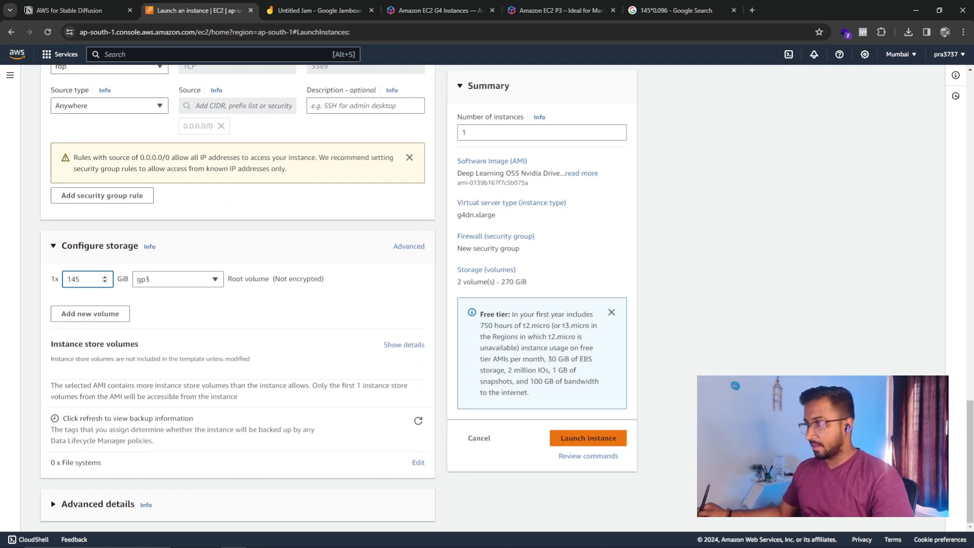
Launch the instance, and open it in the instances list with LINUX-SD selected
{"action": "left_click", "coordinate": [588, 437]}
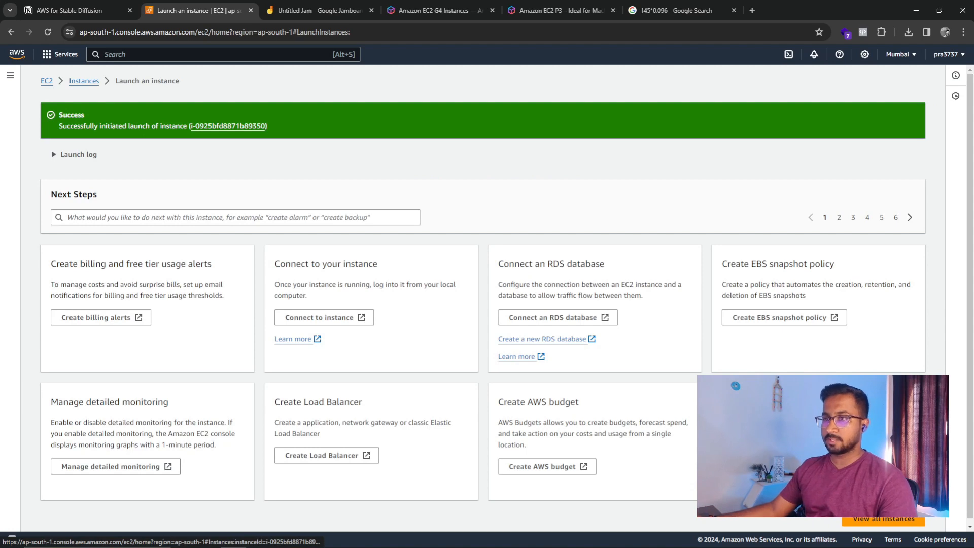
{"action": "left_click", "coordinate": [228, 126]}
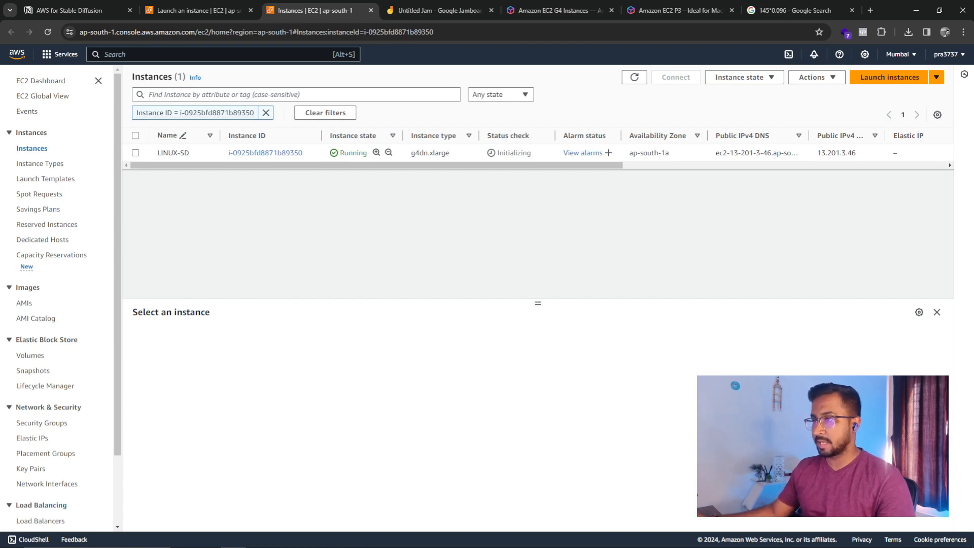
{"action": "left_click_drag", "start_coordinate": [532, 153], "coordinate": [497, 153]}
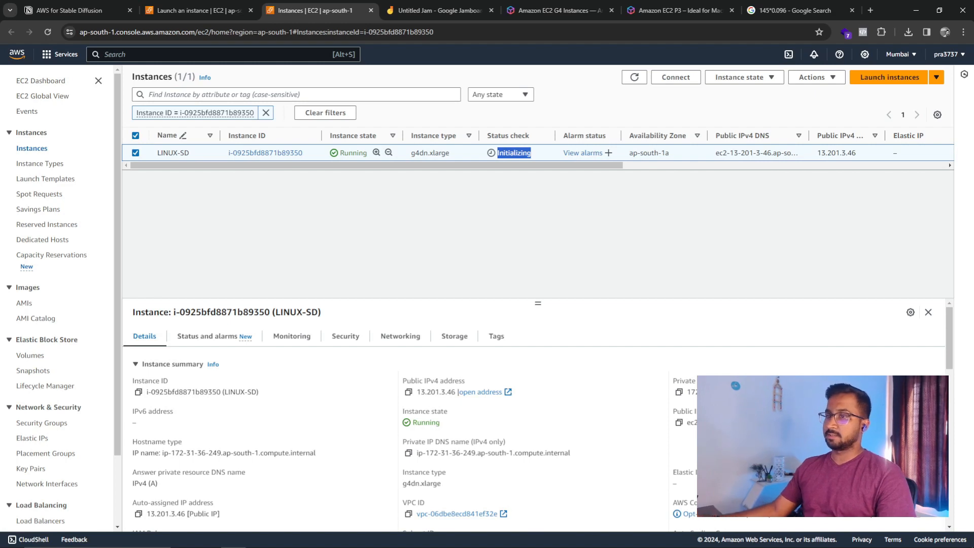
{"action": "left_click", "coordinate": [136, 152]}
{"action": "left_click", "coordinate": [135, 152]}
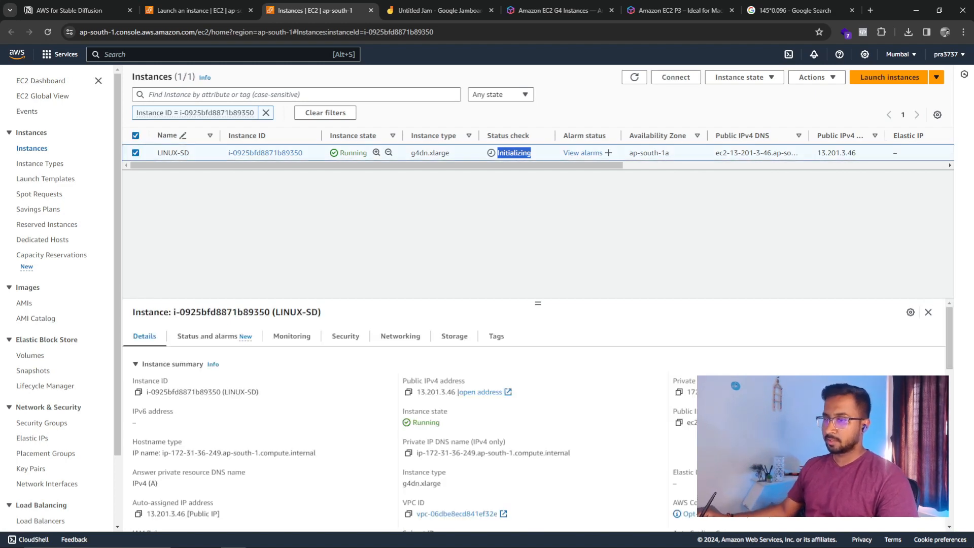
Examine the details and status checks of LINUX-SD, copying its public IPv4 address
{"action": "scroll", "coordinate": [533, 421], "scroll_direction": "down", "scroll_amount": 5}
{"action": "scroll", "coordinate": [735, 385], "scroll_direction": "up", "scroll_amount": 5}
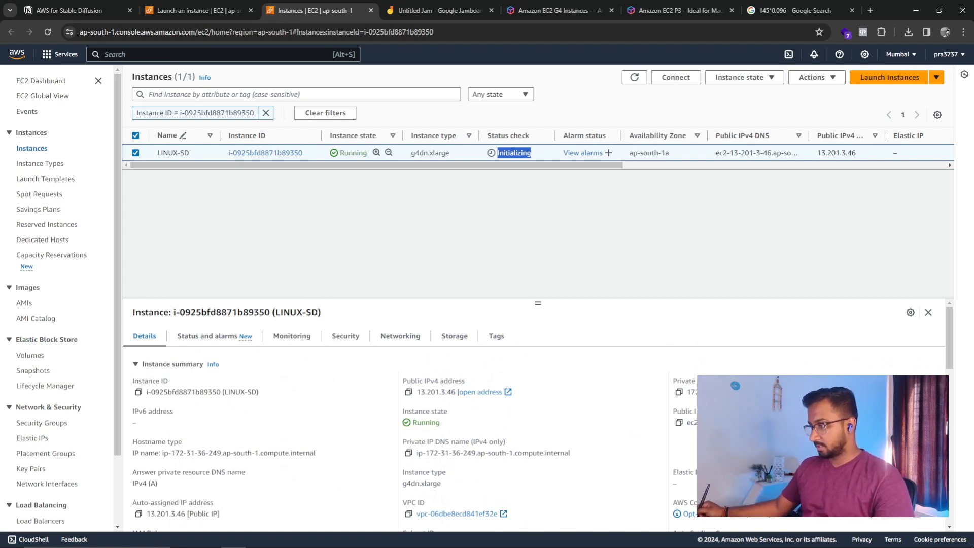
{"action": "left_click_drag", "start_coordinate": [676, 411], "coordinate": [723, 412]}
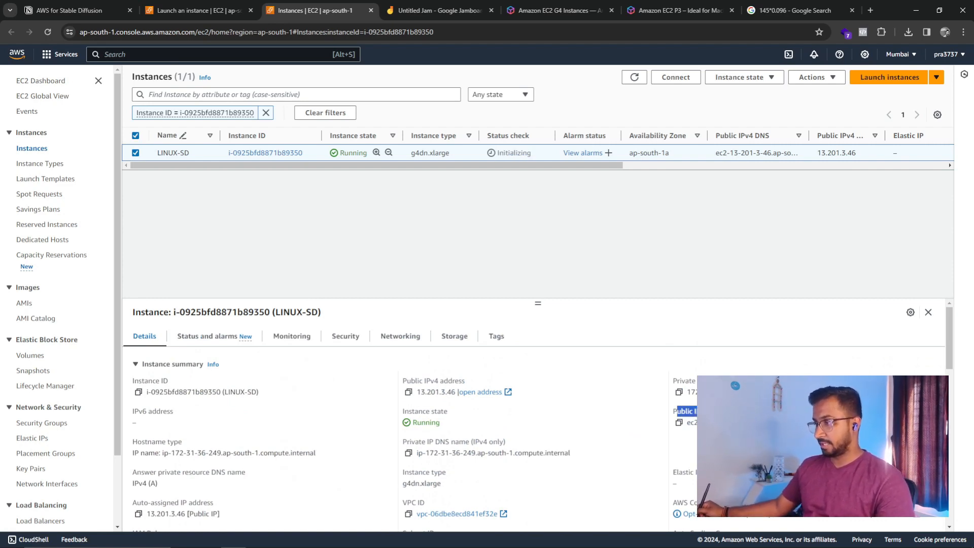
{"action": "left_click", "coordinate": [736, 419]}
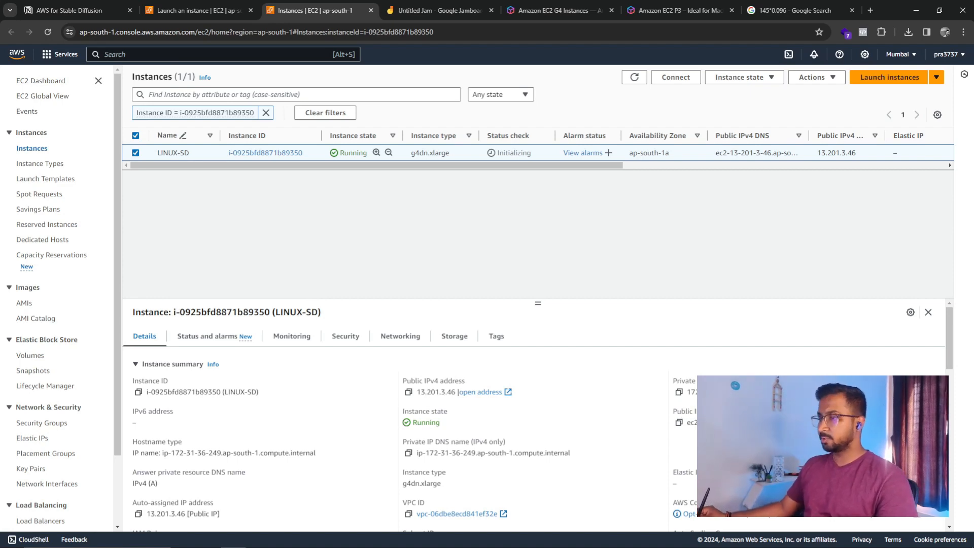
{"action": "left_click", "coordinate": [408, 392]}
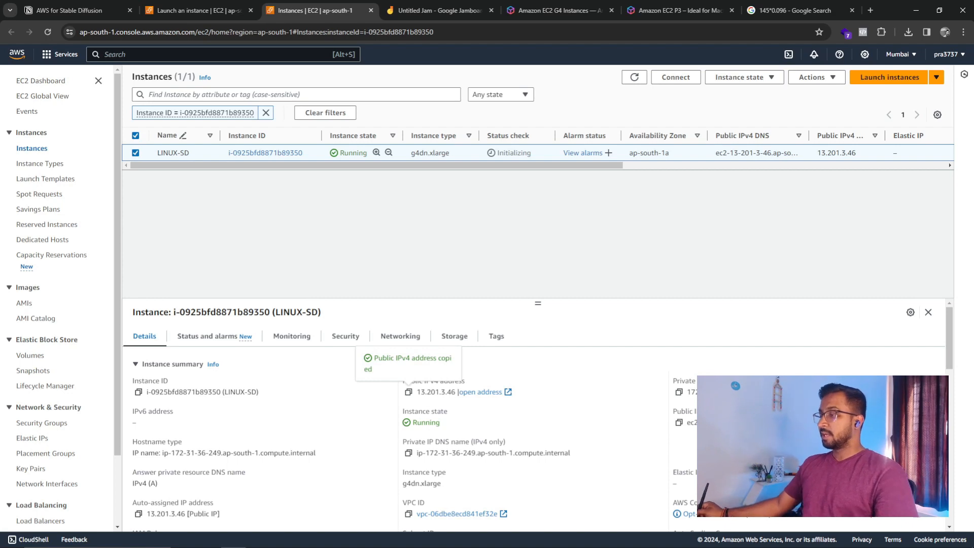
{"action": "left_click_drag", "start_coordinate": [676, 411], "coordinate": [724, 412]}
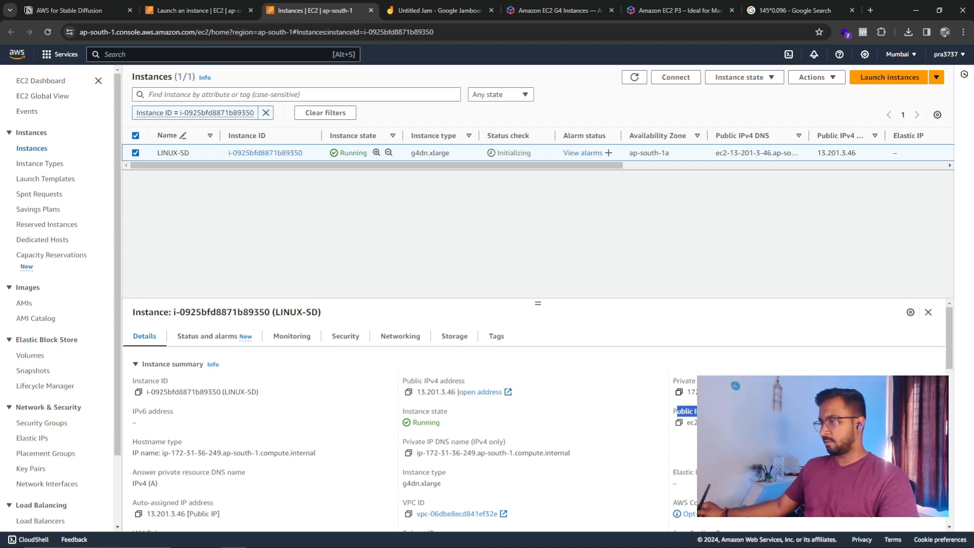
{"action": "left_click", "coordinate": [725, 414]}
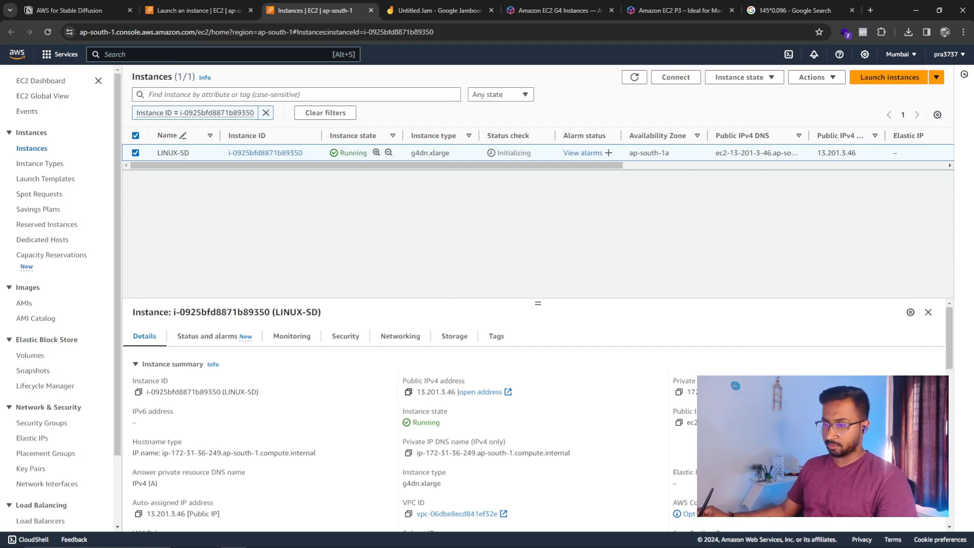
{"action": "left_click", "coordinate": [408, 392]}
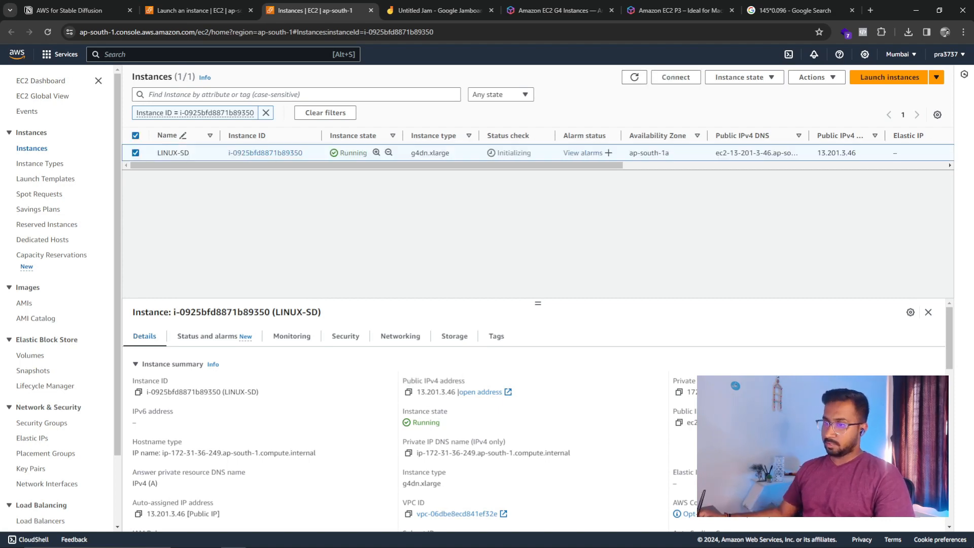
{"action": "left_click", "coordinate": [206, 336]}
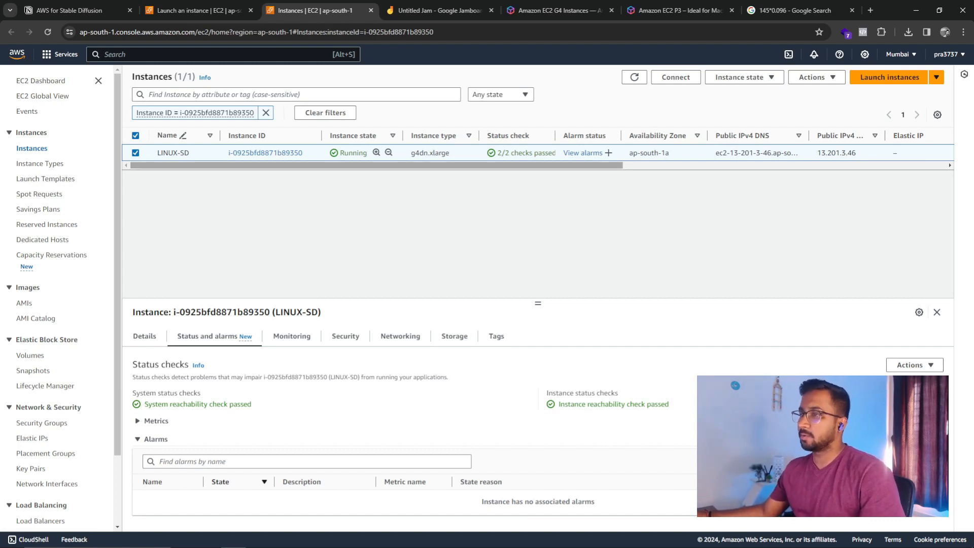
Connect to LINUX-SD through EC2 Instance Connect with the default username ubuntu
{"action": "left_click", "coordinate": [675, 77]}
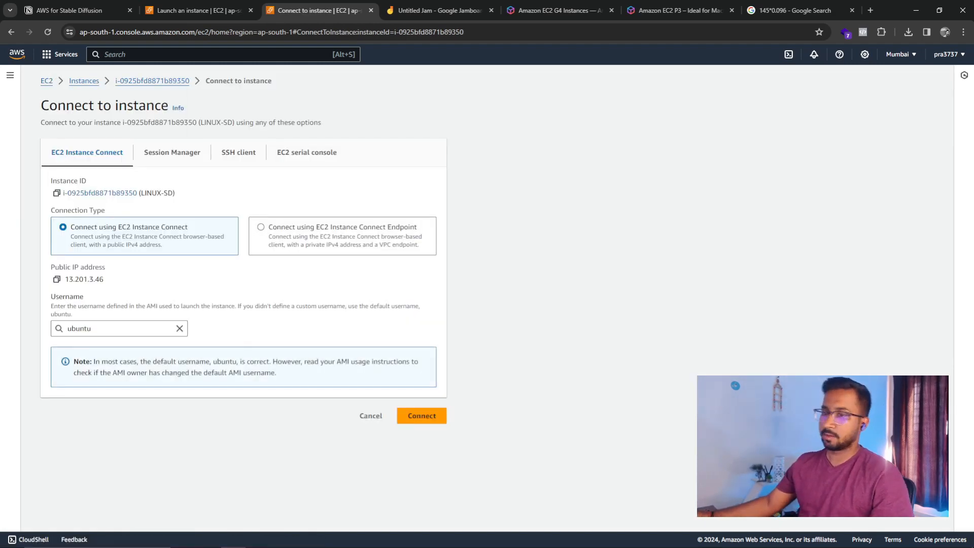
{"action": "left_click", "coordinate": [180, 328]}
{"action": "left_click", "coordinate": [102, 345]}
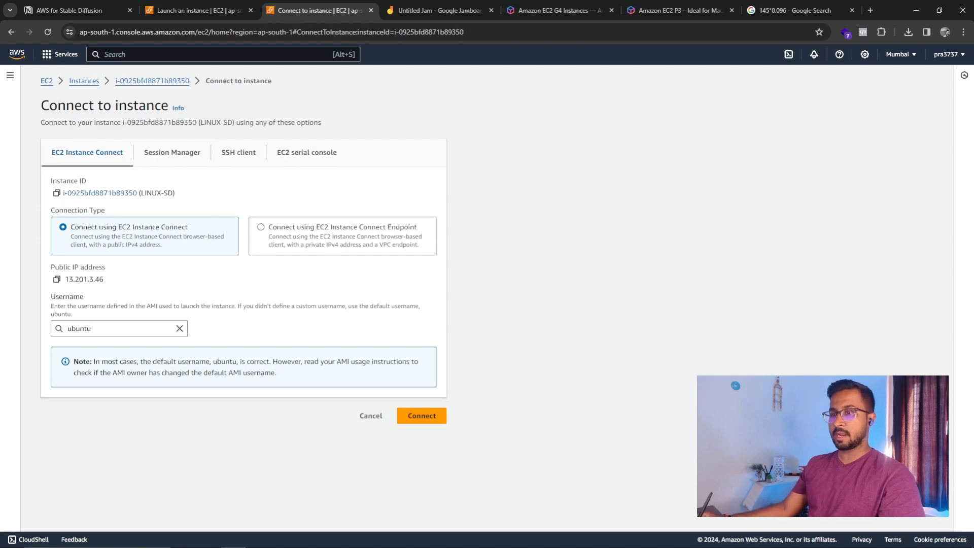
{"action": "left_click", "coordinate": [422, 415]}
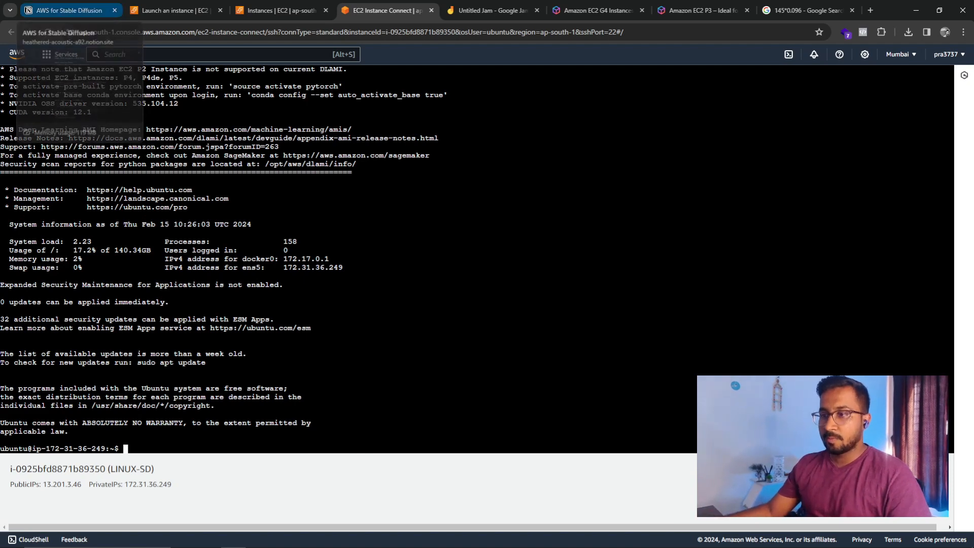
Update and upgrade the instance's packages by running the guide's sudo apt update && sudo apt upgrade -y in the EC2 terminal
{"action": "left_click", "coordinate": [66, 10]}
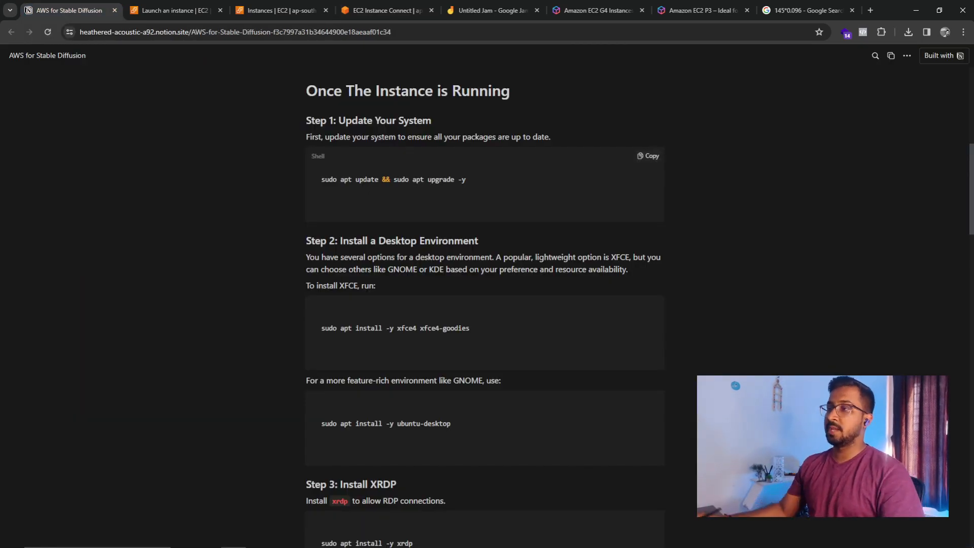
{"action": "left_click_drag", "start_coordinate": [465, 179], "coordinate": [337, 179]}
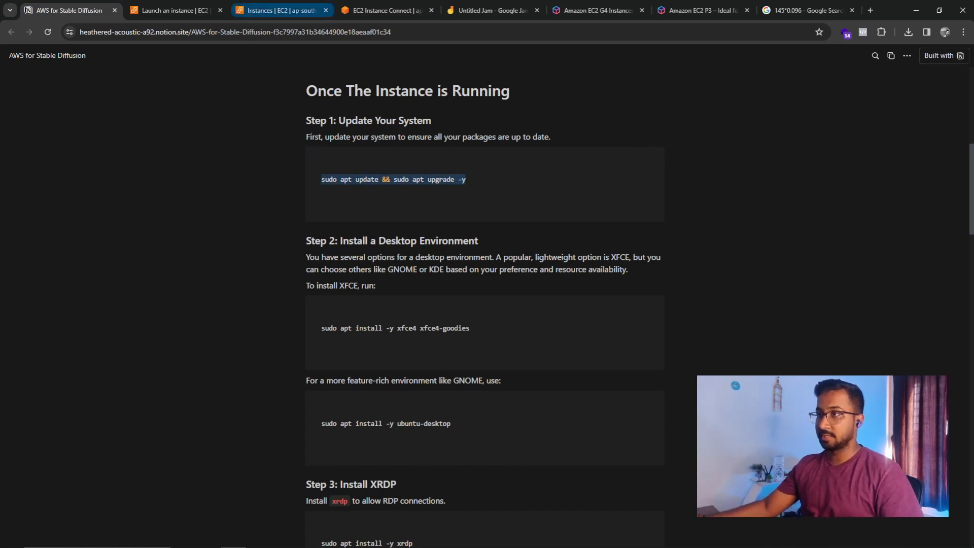
{"action": "left_click", "coordinate": [282, 10]}
{"action": "left_click", "coordinate": [387, 10]}
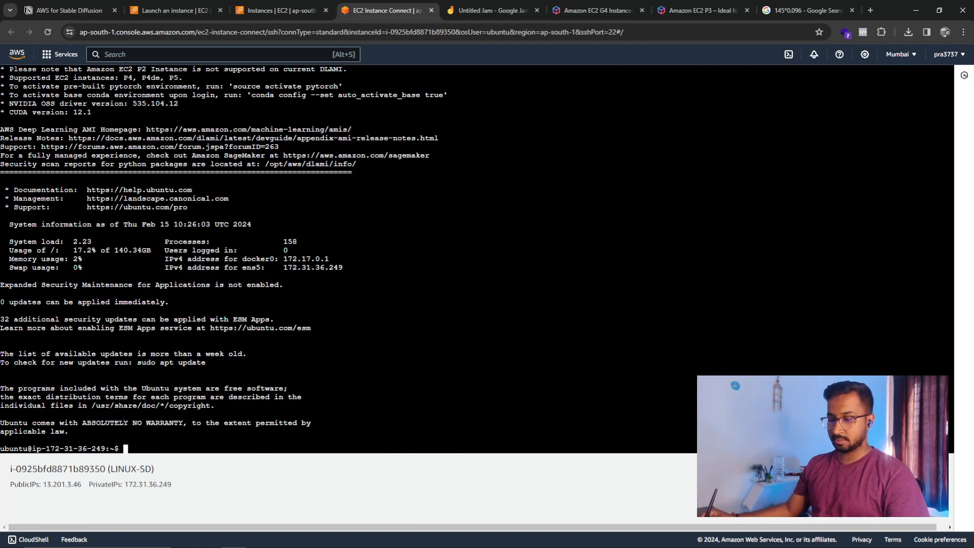
{"action": "key", "text": "ctrl+v"}
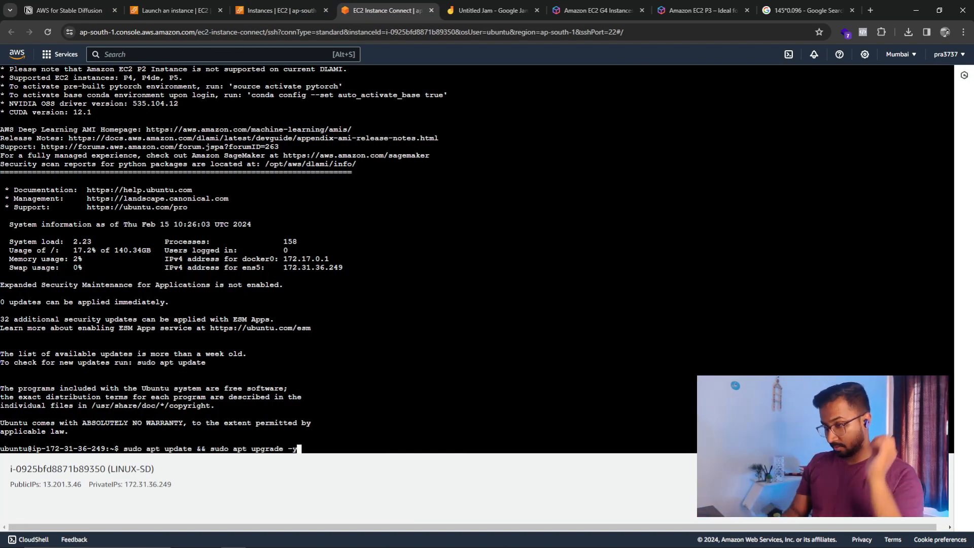
{"action": "key", "text": "Return"}
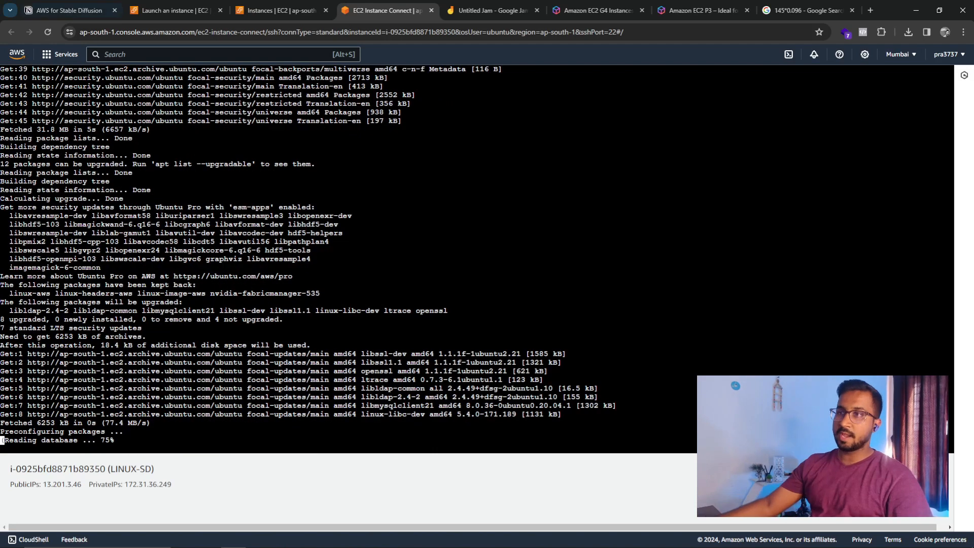
{"action": "left_click", "coordinate": [69, 10]}
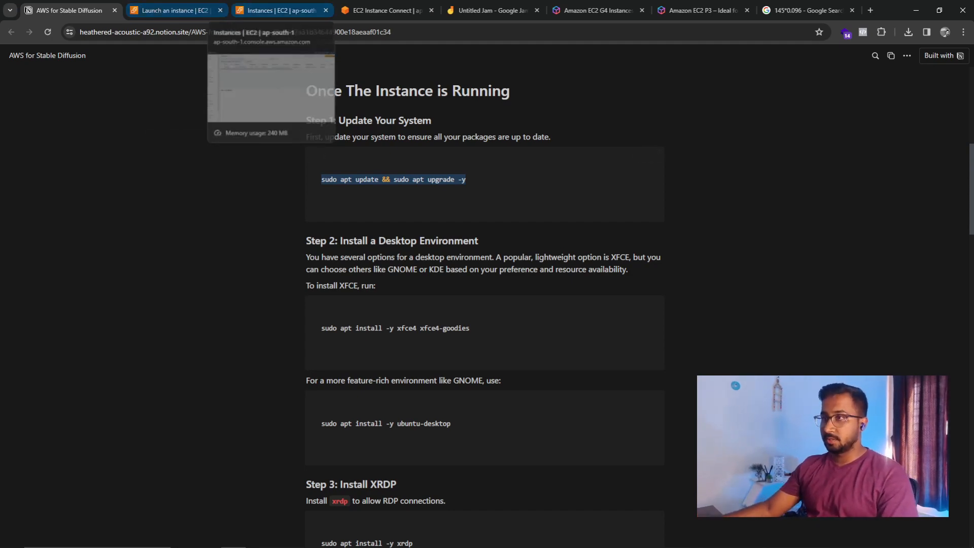
{"action": "left_click", "coordinate": [386, 10]}
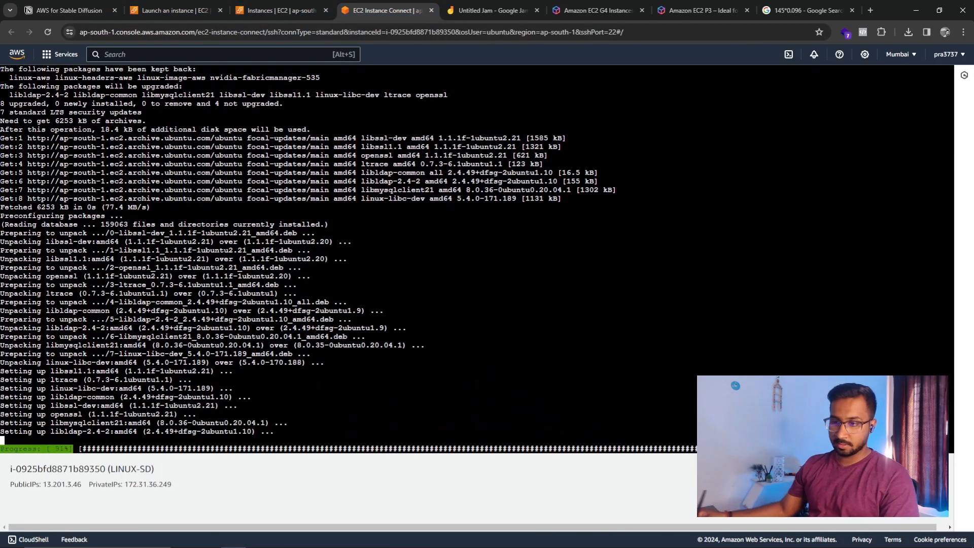
Compare the desktop environment options in the Notion guide, copy sudo apt install -y xfce4 xfce4-goodies, and return to the EC2 terminal
{"action": "left_click", "coordinate": [69, 11]}
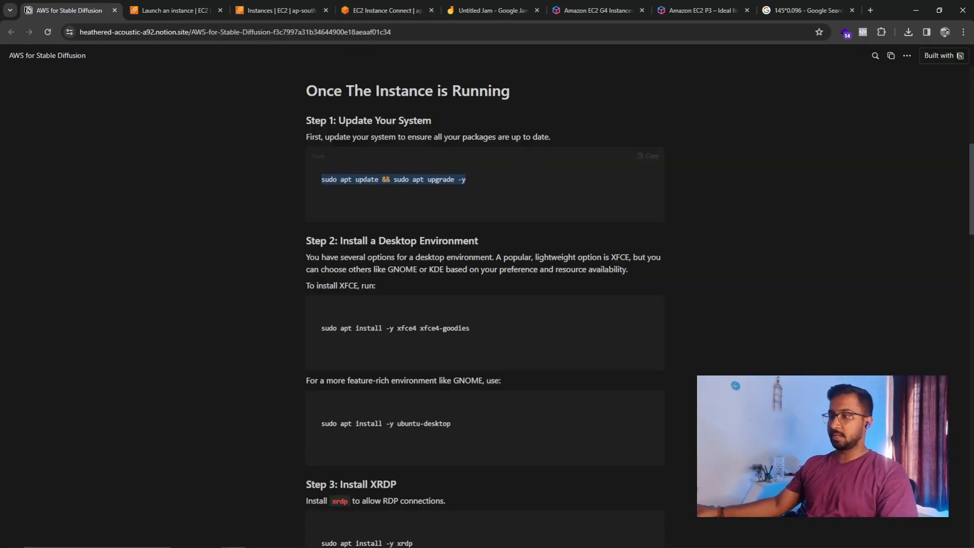
{"action": "left_click_drag", "start_coordinate": [470, 328], "coordinate": [321, 328]}
{"action": "key", "text": "ctrl+c"}
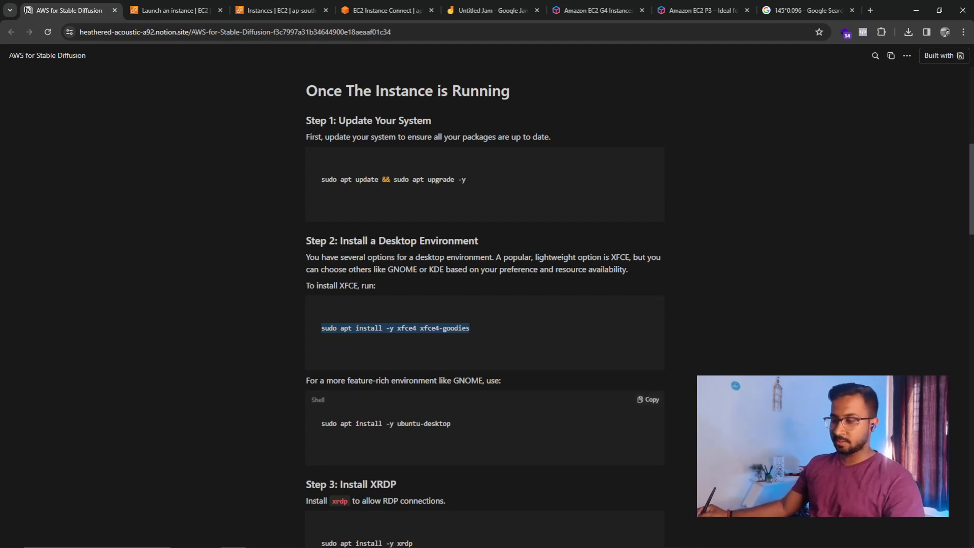
{"action": "left_click_drag", "start_coordinate": [321, 424], "coordinate": [451, 424]}
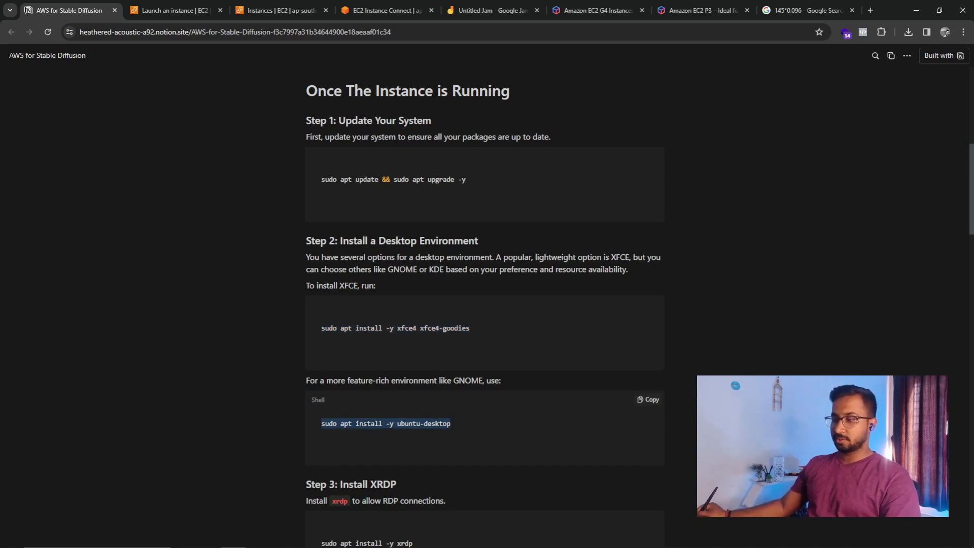
{"action": "left_click", "coordinate": [507, 478]}
{"action": "scroll", "coordinate": [484, 304], "scroll_direction": "down", "scroll_amount": 2}
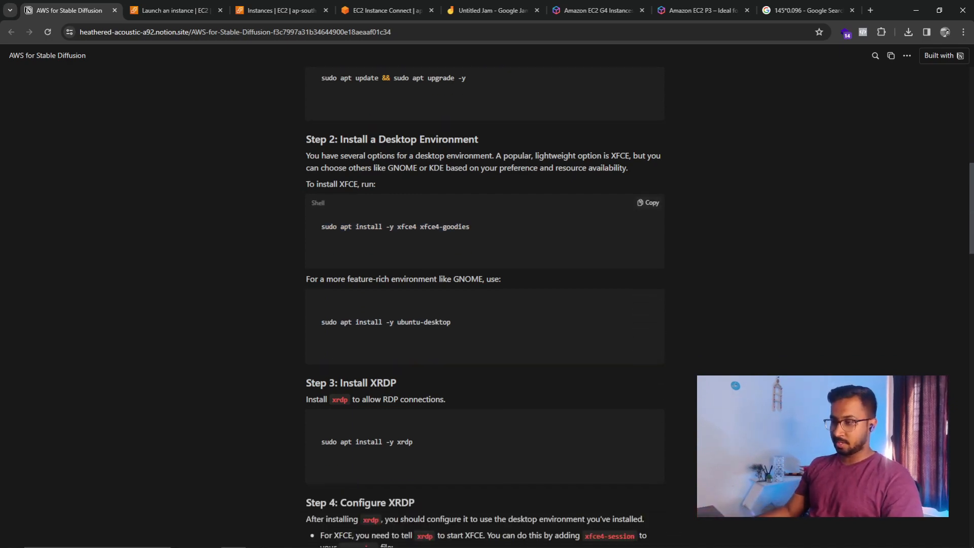
{"action": "scroll", "coordinate": [484, 305], "scroll_direction": "up", "scroll_amount": 1}
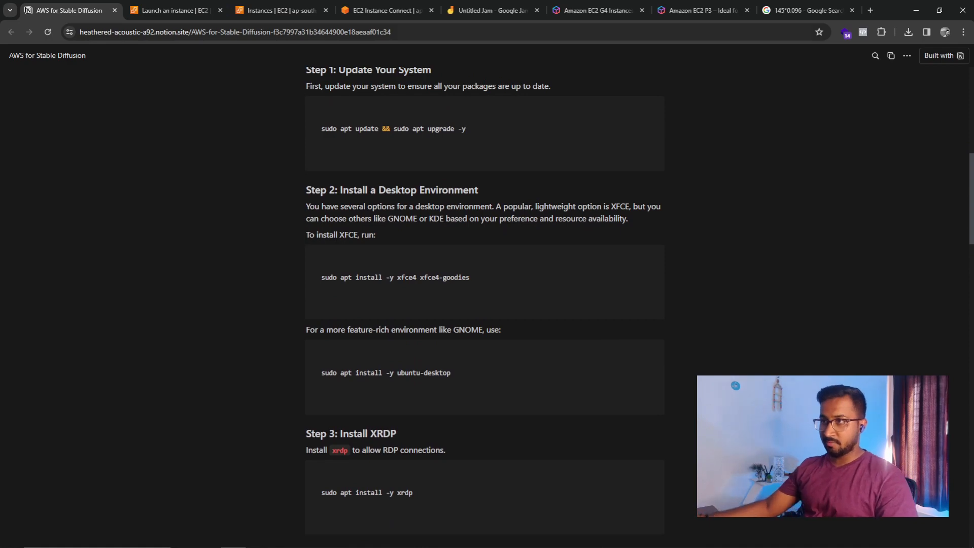
{"action": "left_click", "coordinate": [175, 10]}
{"action": "left_click", "coordinate": [281, 10]}
{"action": "left_click", "coordinate": [386, 10]}
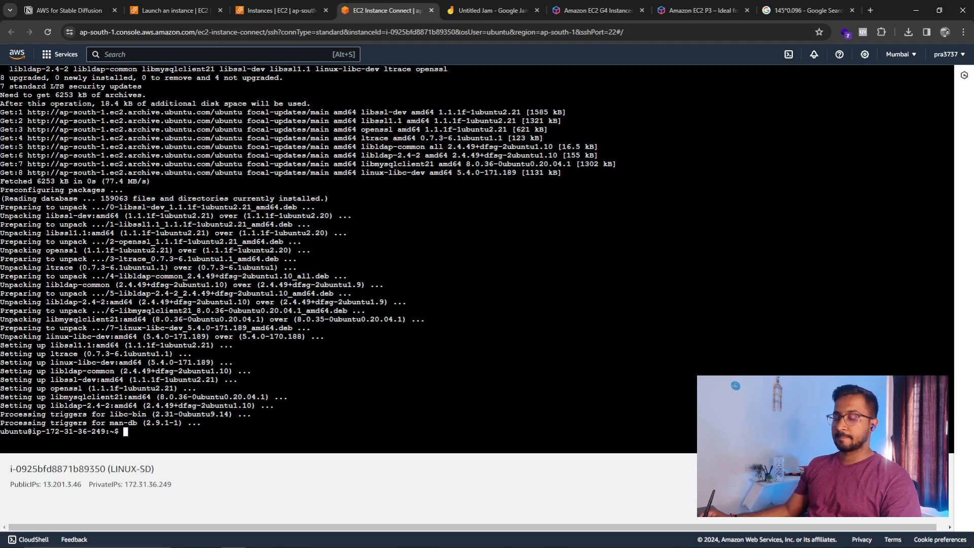
{"action": "left_click", "coordinate": [281, 10]}
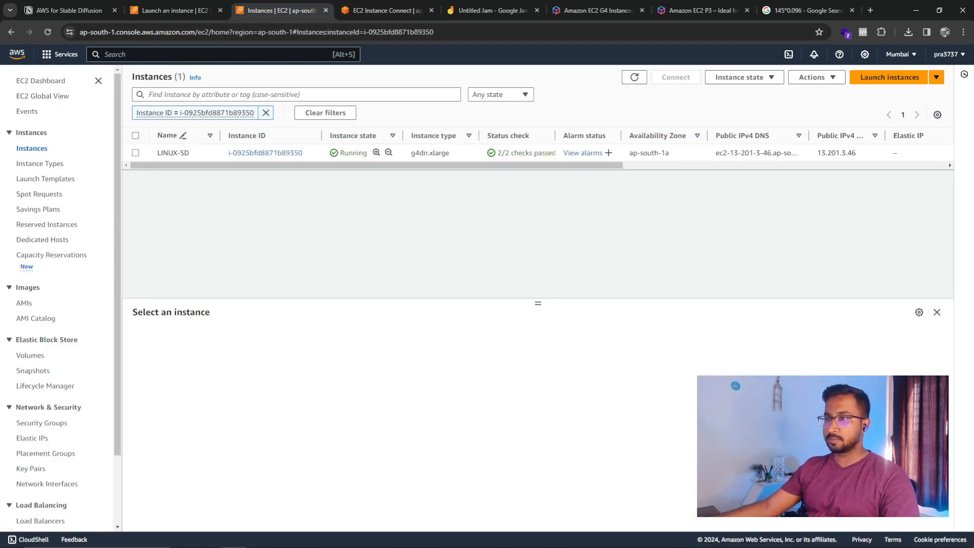
{"action": "left_click", "coordinate": [173, 10]}
{"action": "left_click", "coordinate": [282, 10]}
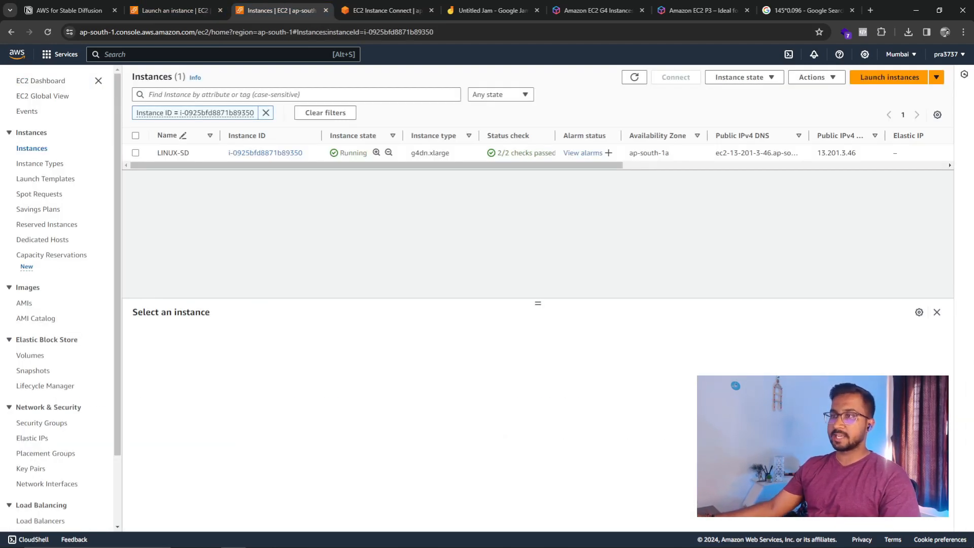
{"action": "left_click", "coordinate": [173, 10]}
{"action": "left_click", "coordinate": [281, 10]}
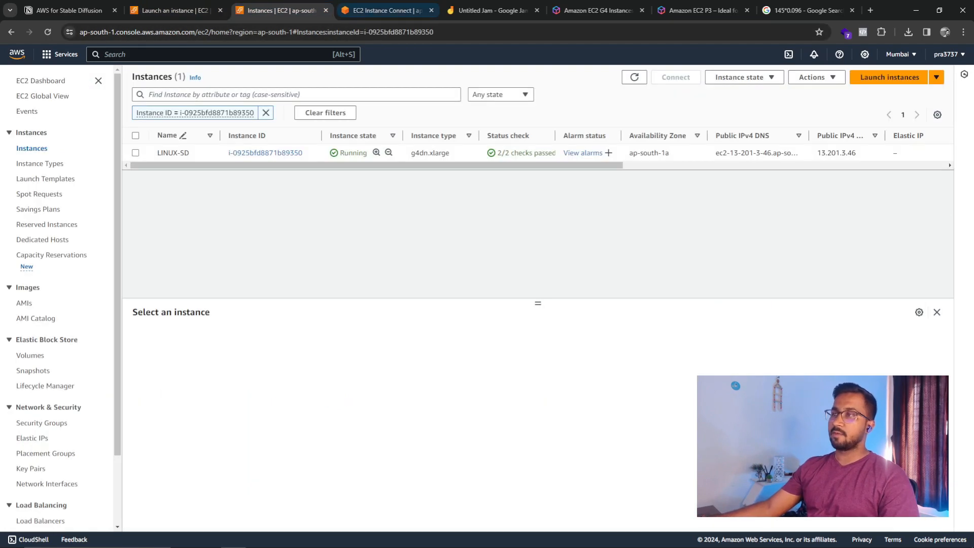
Install XFCE in the EC2 terminal with the copied sudo apt install -y xfce4 xfce4-goodies, choosing gdm3 as the default display manager
{"action": "left_click", "coordinate": [385, 10]}
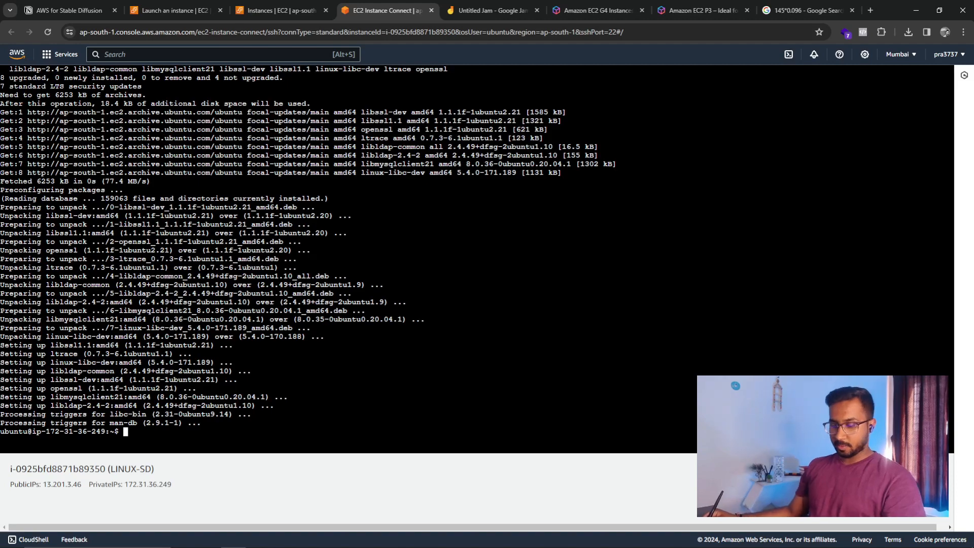
{"action": "key", "text": "ctrl+v"}
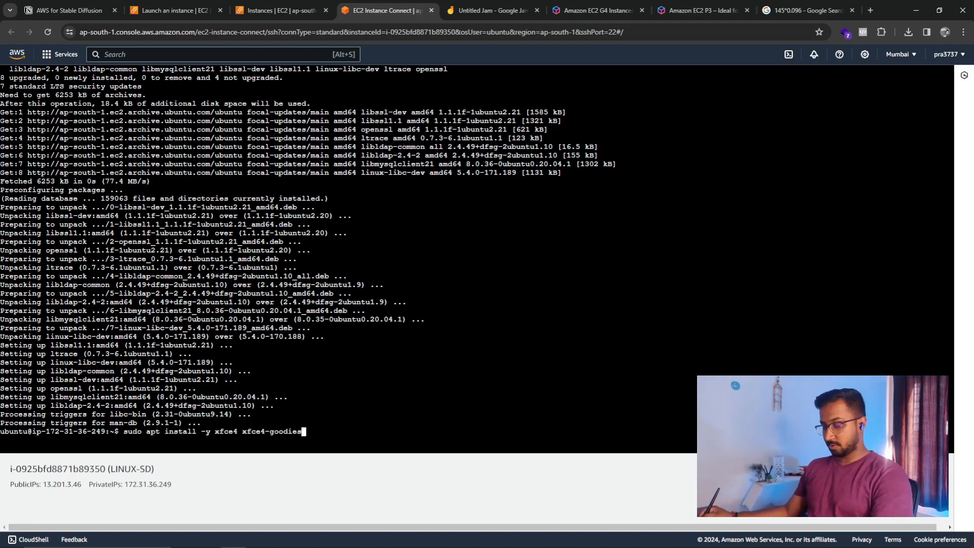
{"action": "key", "text": "Return"}
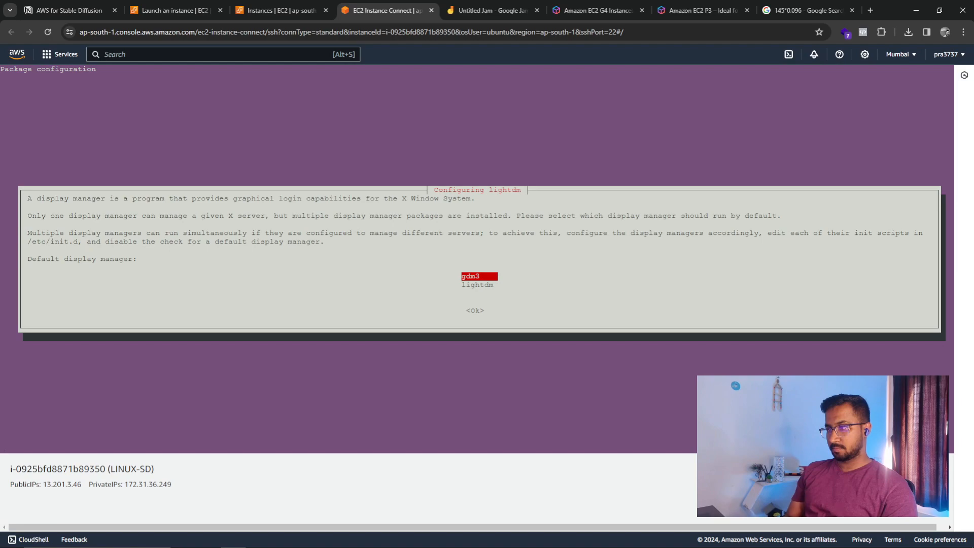
{"action": "key", "text": "Return"}
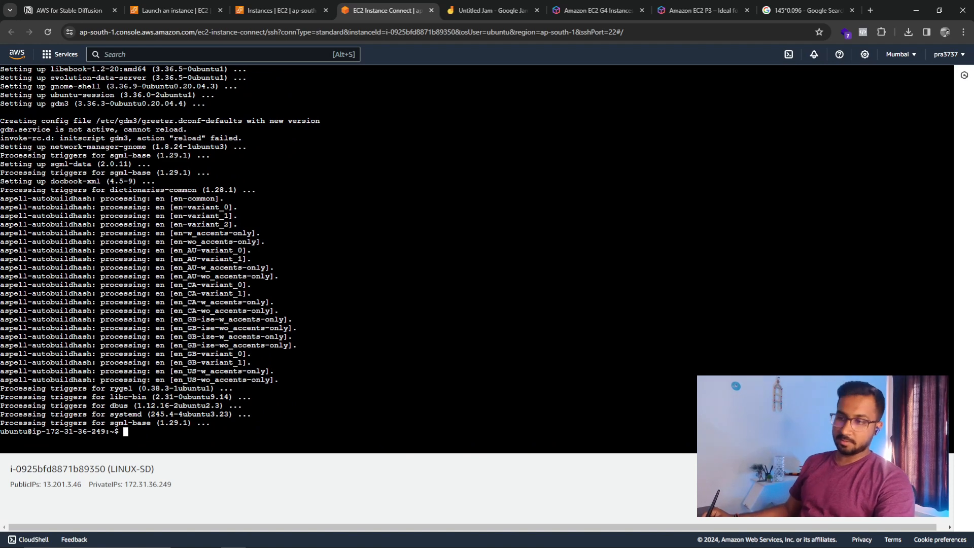
Install XRDP by copying sudo apt install -y xrdp from the Notion guide and running it in the EC2 terminal
{"action": "left_click", "coordinate": [69, 10]}
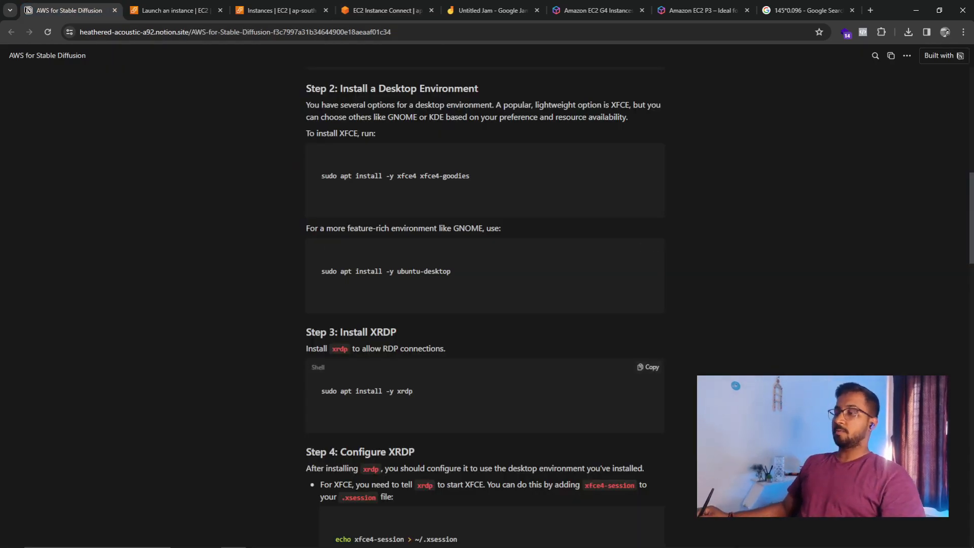
{"action": "left_click_drag", "start_coordinate": [415, 391], "coordinate": [320, 391]}
{"action": "key", "text": "ctrl+c"}
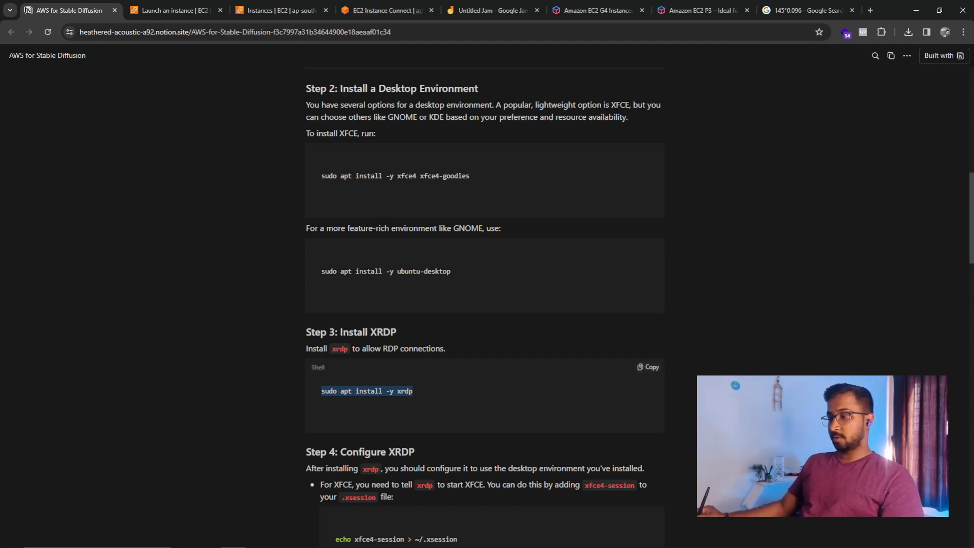
{"action": "left_click", "coordinate": [387, 11]}
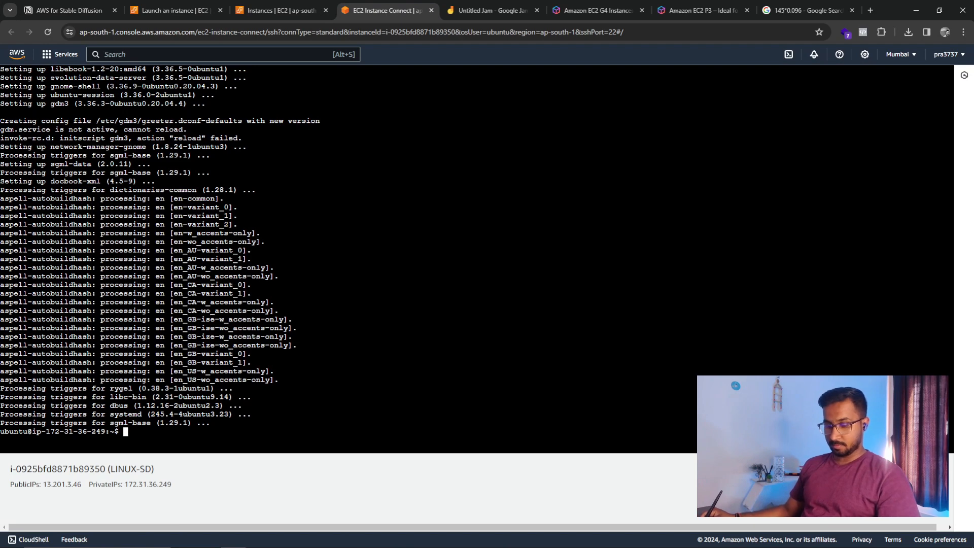
{"action": "key", "text": "ctrl+v"}
{"action": "key", "text": "Return"}
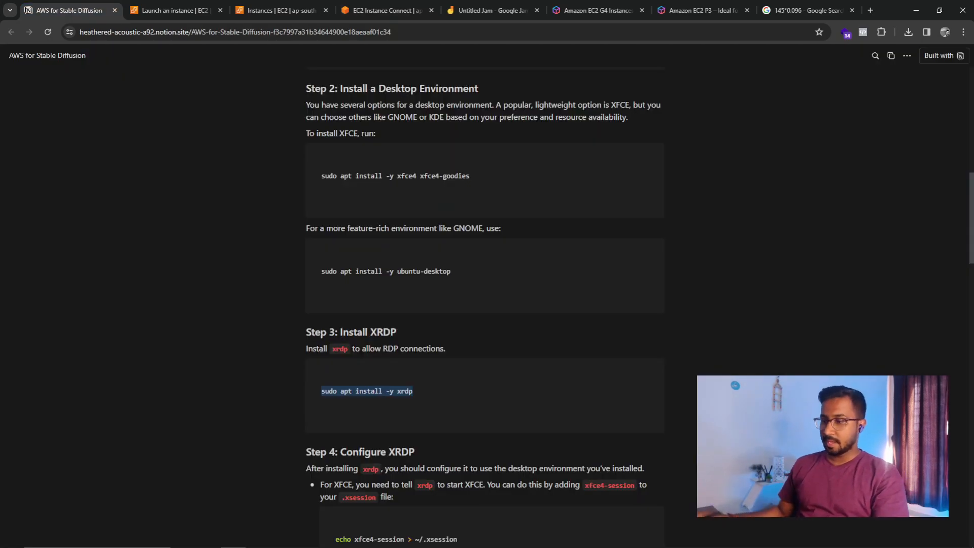
Review the guide's remaining XRDP instructions: configuration, firewall, service restart, RDP connection, password change and restarting the instance
{"action": "scroll", "coordinate": [487, 304], "scroll_direction": "down", "scroll_amount": 4}
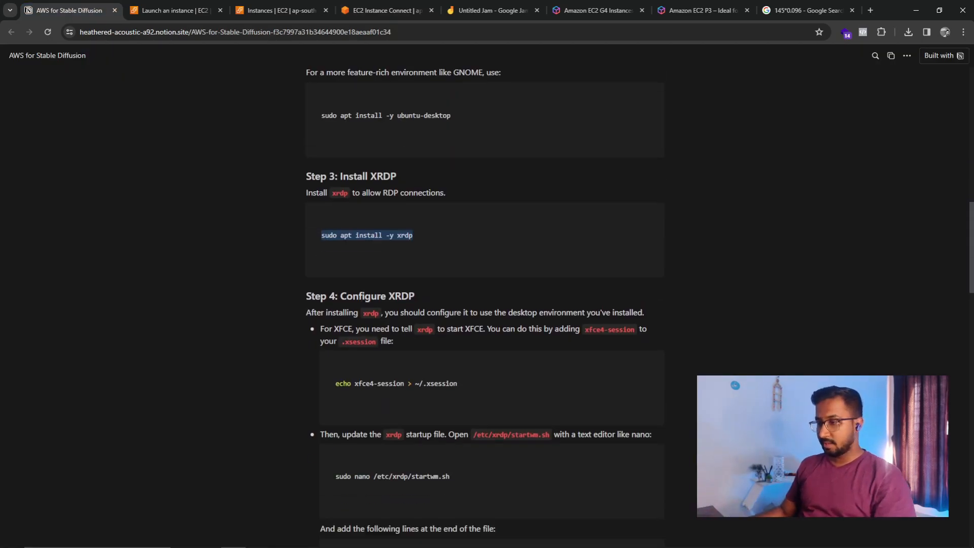
{"action": "left_click_drag", "start_coordinate": [457, 336], "coordinate": [335, 336]}
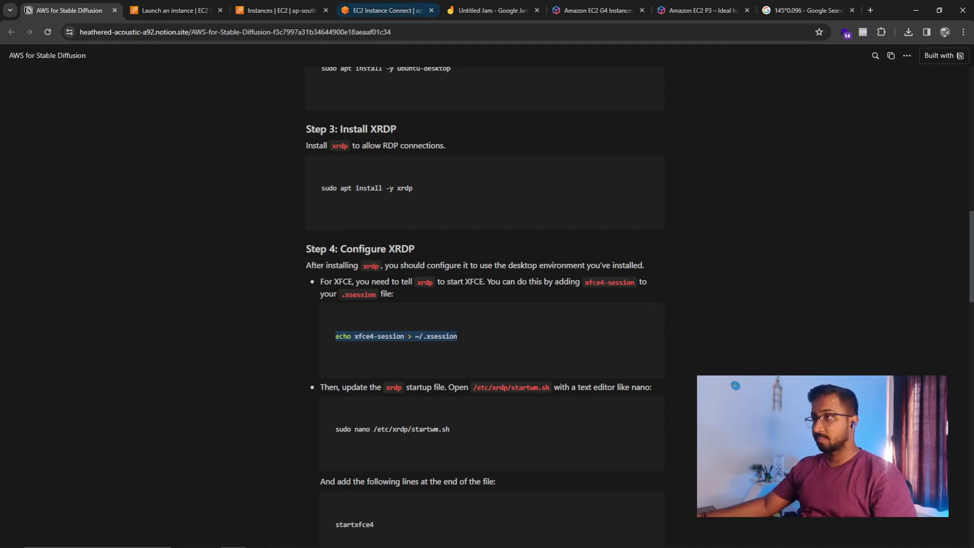
{"action": "scroll", "coordinate": [485, 304], "scroll_direction": "down", "scroll_amount": 3}
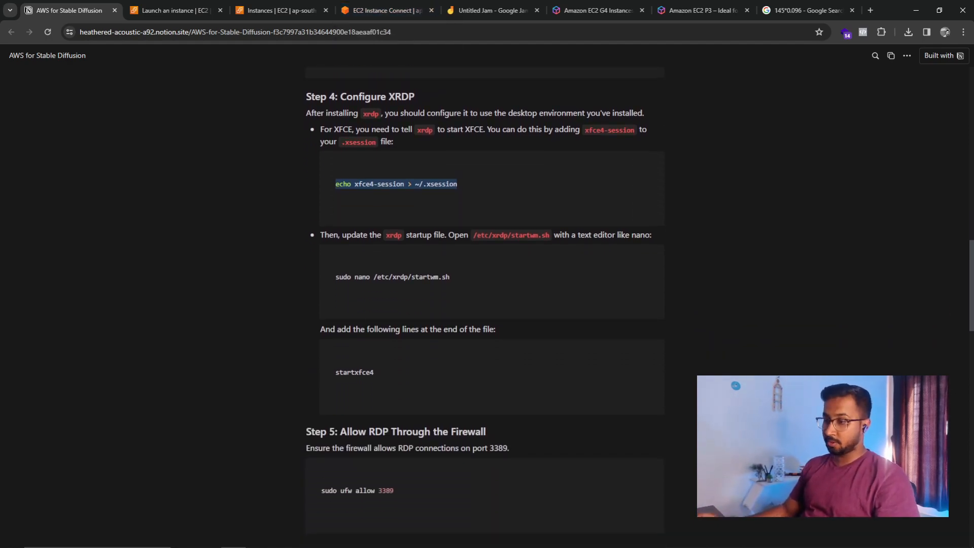
{"action": "scroll", "coordinate": [485, 304], "scroll_direction": "down", "scroll_amount": 6}
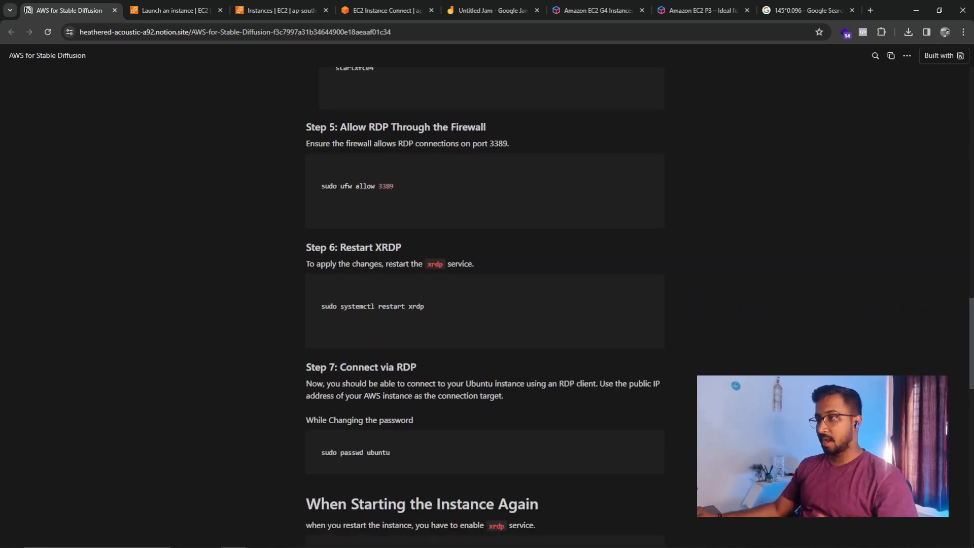
{"action": "scroll", "coordinate": [485, 305], "scroll_direction": "down", "scroll_amount": 2}
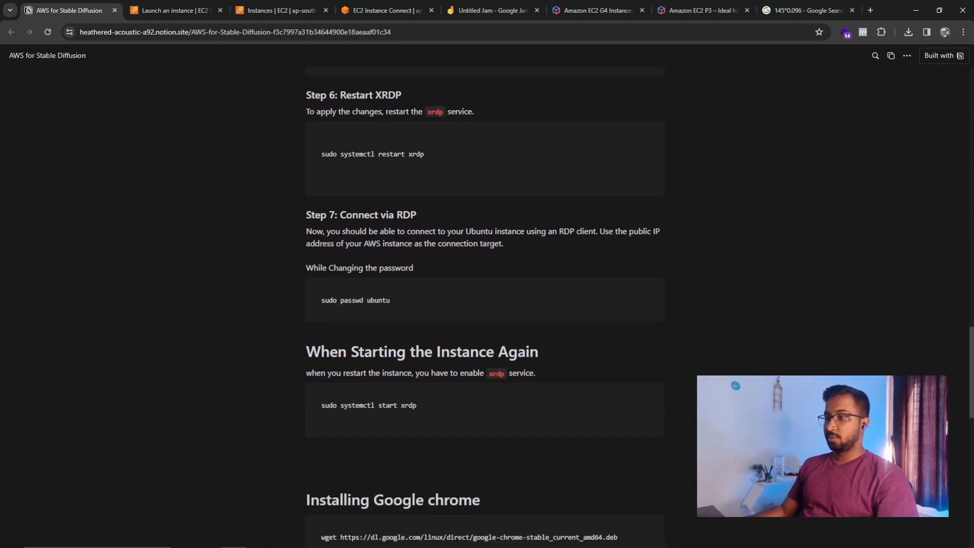
{"action": "left_click_drag", "start_coordinate": [416, 455], "coordinate": [321, 456]}
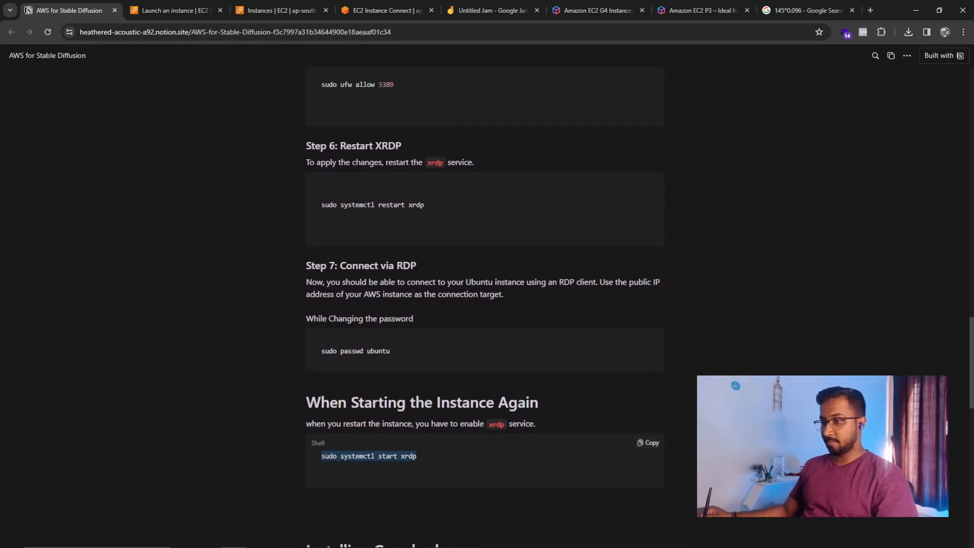
{"action": "scroll", "coordinate": [485, 345], "scroll_direction": "up", "scroll_amount": 8}
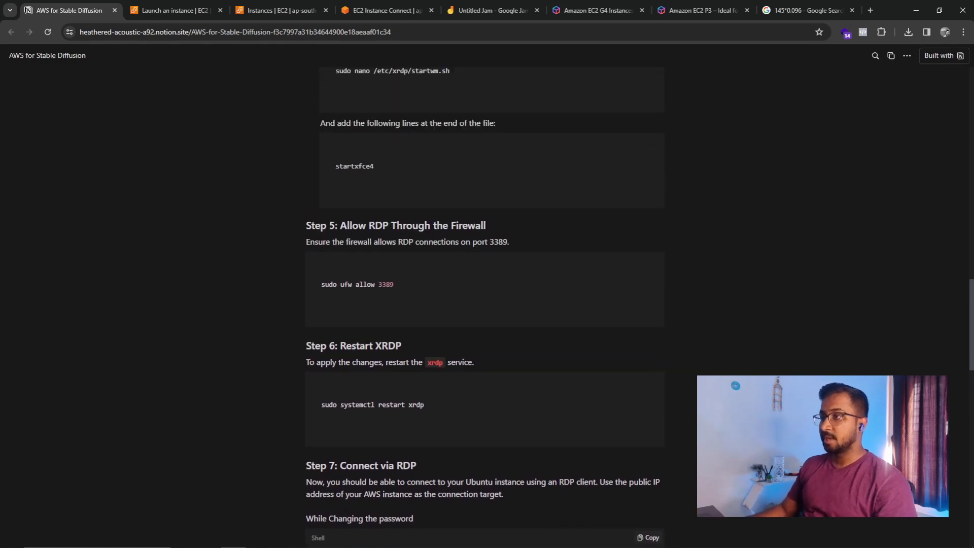
Make XRDP start an XFCE session by running the guide's echo xfce4-session > ~/.xsession in the EC2 terminal
{"action": "left_click_drag", "start_coordinate": [457, 234], "coordinate": [335, 234]}
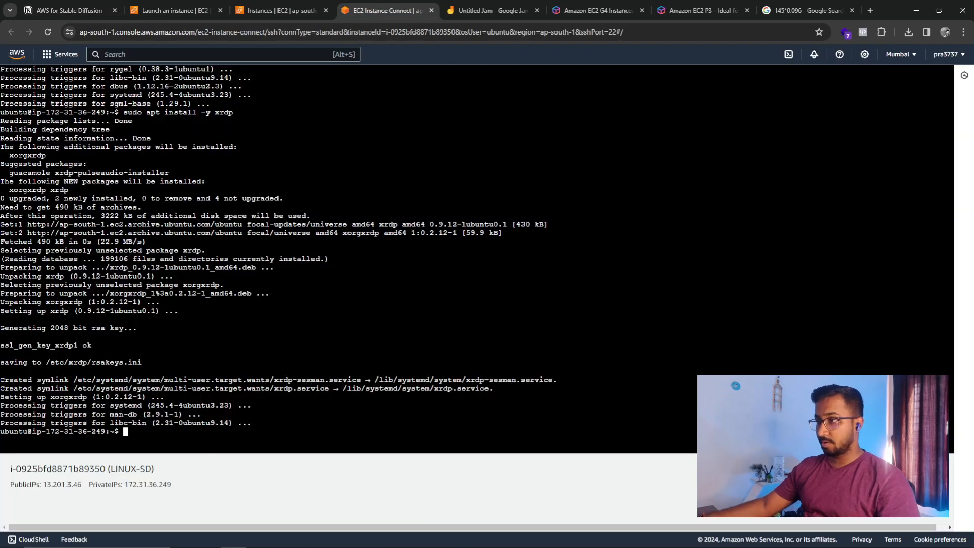
{"action": "left_click", "coordinate": [381, 10]}
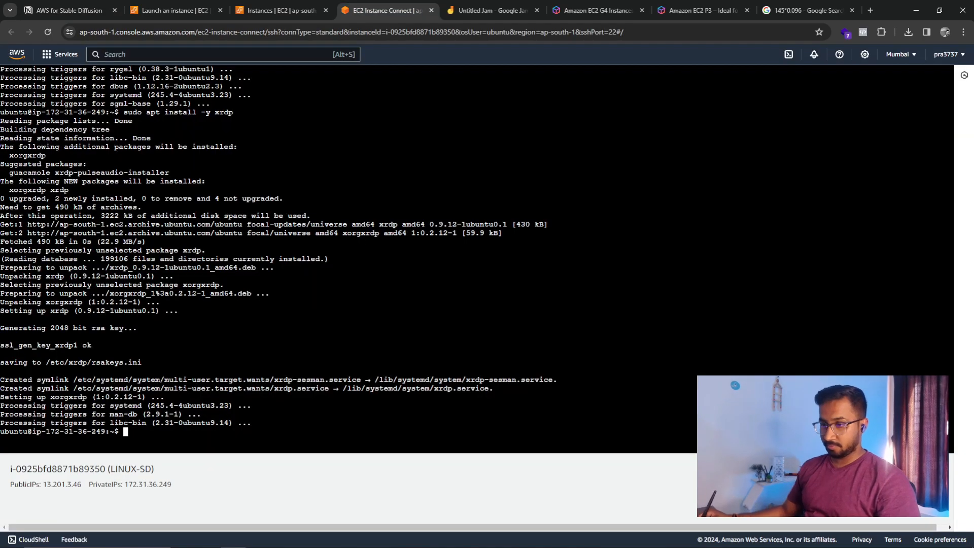
{"action": "type", "text": "echo xfce4-session > ~/.xsession"}
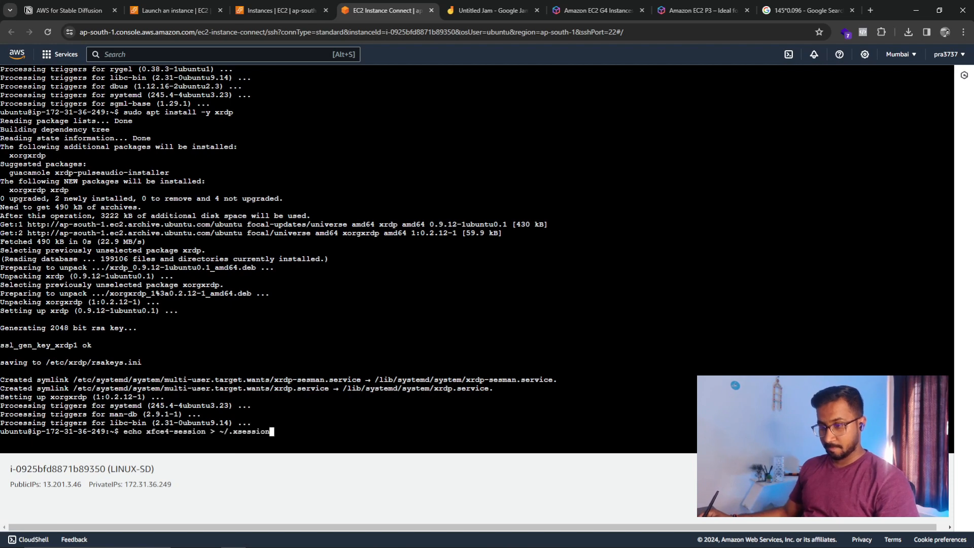
{"action": "key", "text": "Return"}
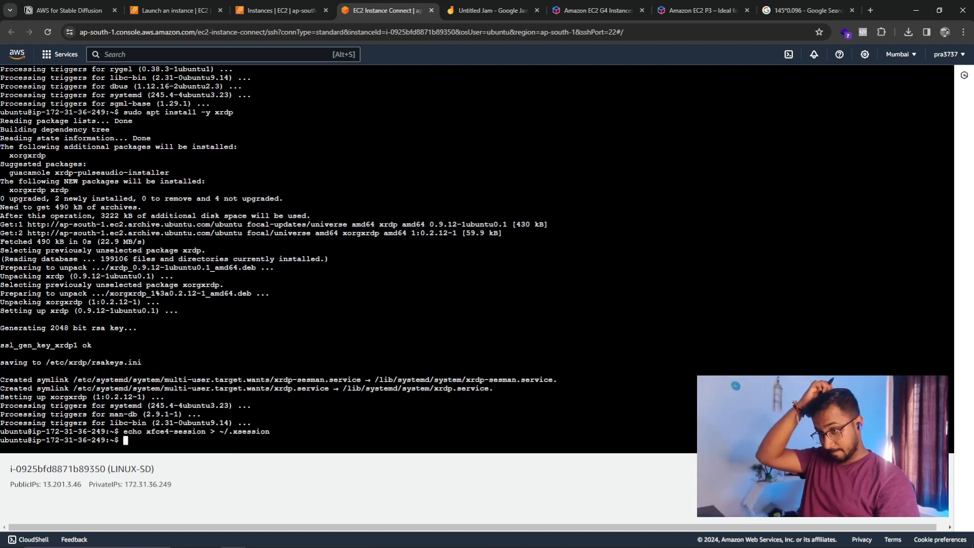
Open the XRDP startup file by copying the guide's sudo nano /etc/xrdp/startwm.sh and running it in the EC2 terminal
{"action": "left_click", "coordinate": [71, 10]}
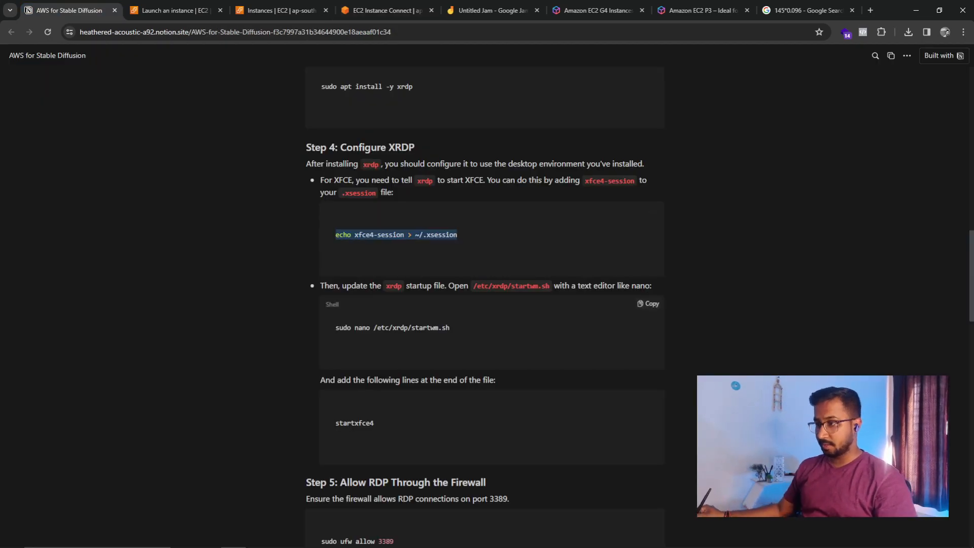
{"action": "left_click_drag", "start_coordinate": [374, 327], "coordinate": [335, 327]}
{"action": "key", "text": "ctrl+c"}
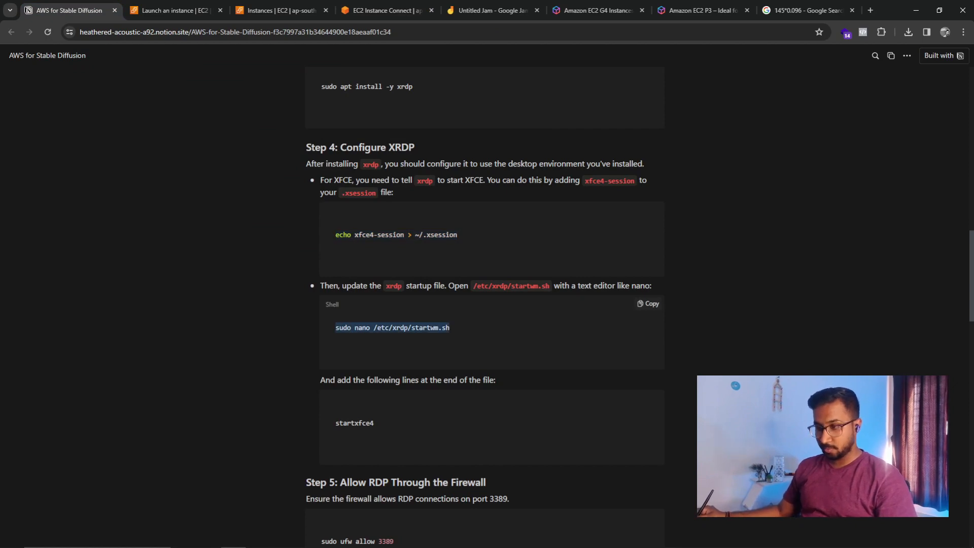
{"action": "left_click", "coordinate": [386, 10]}
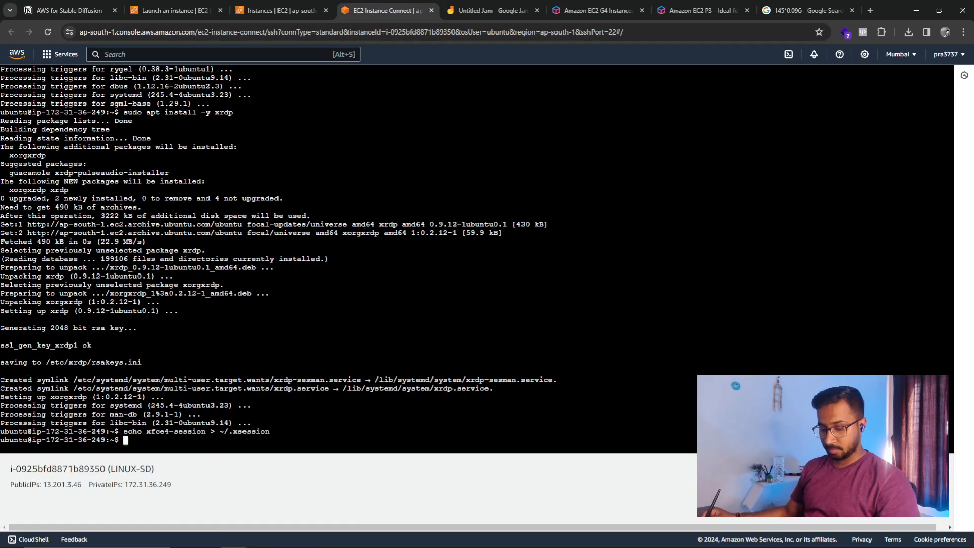
{"action": "key", "text": "ctrl+v"}
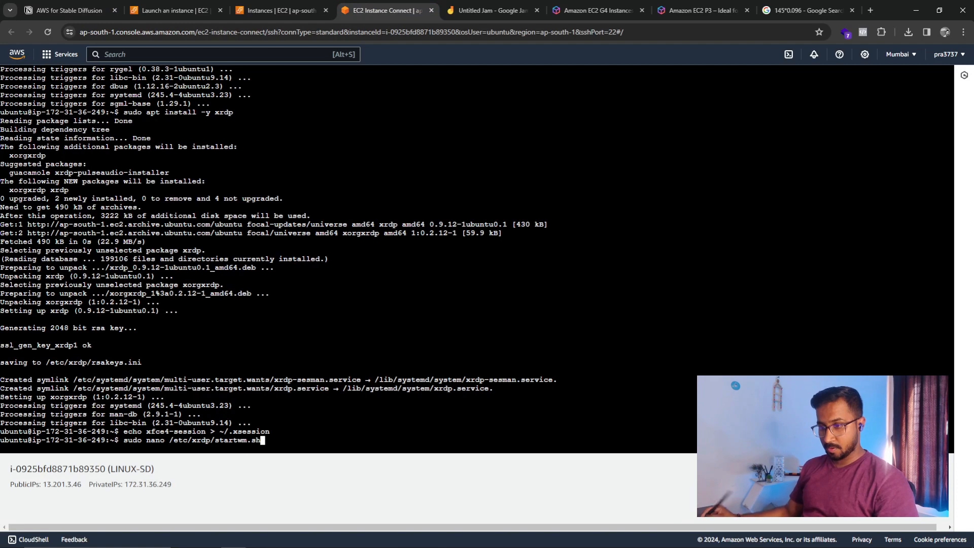
{"action": "key", "text": "Return"}
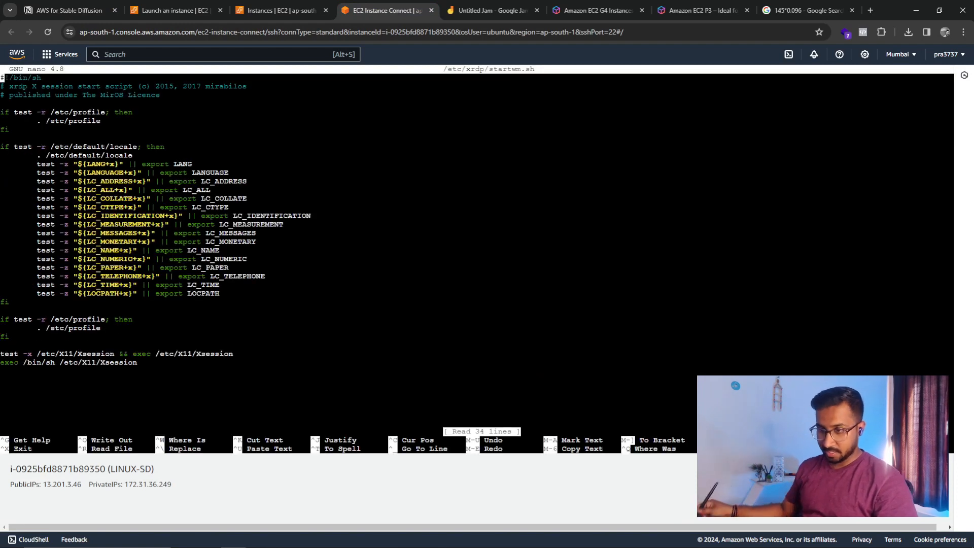
Add the guide's startxfce4 line at the end of /etc/xrdp/startwm.sh, below the exec /bin/sh /etc/X11/Xsession line
{"action": "key", "text": "Down"}
{"action": "key", "text": "Down"}
{"action": "key", "text": "Down"}
{"action": "key", "text": "Down"}
{"action": "key", "text": "Down"}
{"action": "key", "text": "Down"}
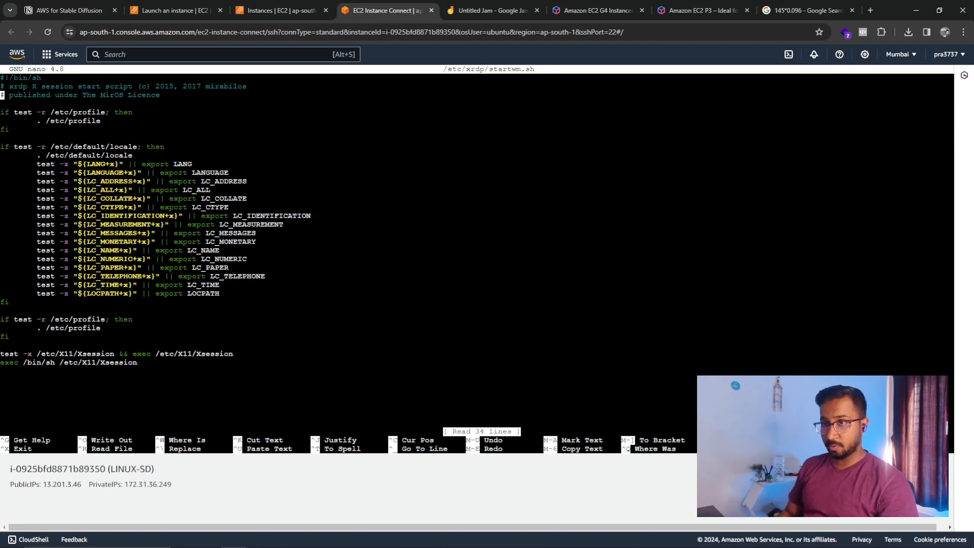
{"action": "key", "text": "Down"}
{"action": "key", "text": "Down"}
{"action": "key", "text": "Down"}
{"action": "key", "text": "Down"}
{"action": "key", "text": "Down"}
{"action": "key", "text": "Down"}
{"action": "key", "text": "Down"}
{"action": "key", "text": "Down"}
{"action": "key", "text": "Down"}
{"action": "key", "text": "Down"}
{"action": "key", "text": "Down"}
{"action": "key", "text": "Down"}
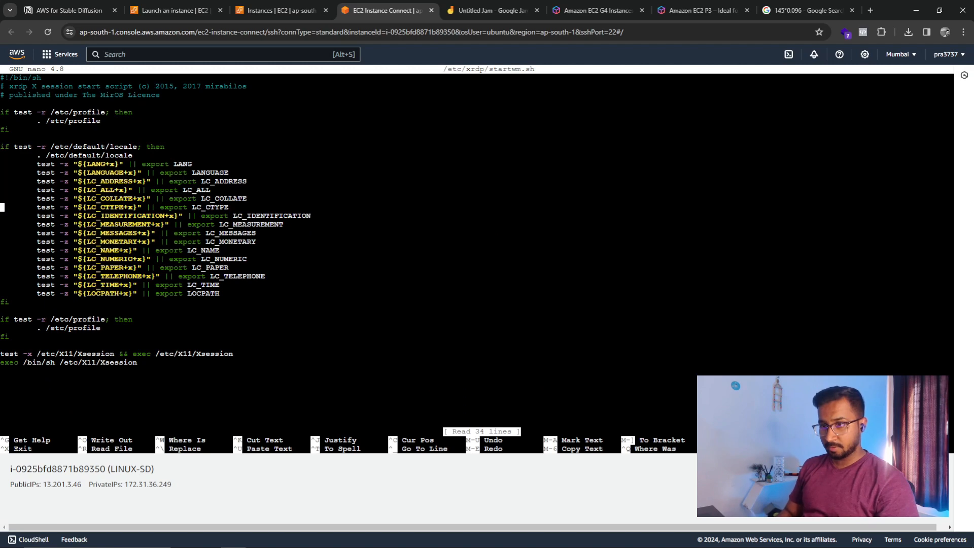
{"action": "key", "text": "Down"}
{"action": "key", "text": "Down"}
{"action": "key", "text": "Down"}
{"action": "key", "text": "Down"}
{"action": "key", "text": "Down"}
{"action": "key", "text": "Down"}
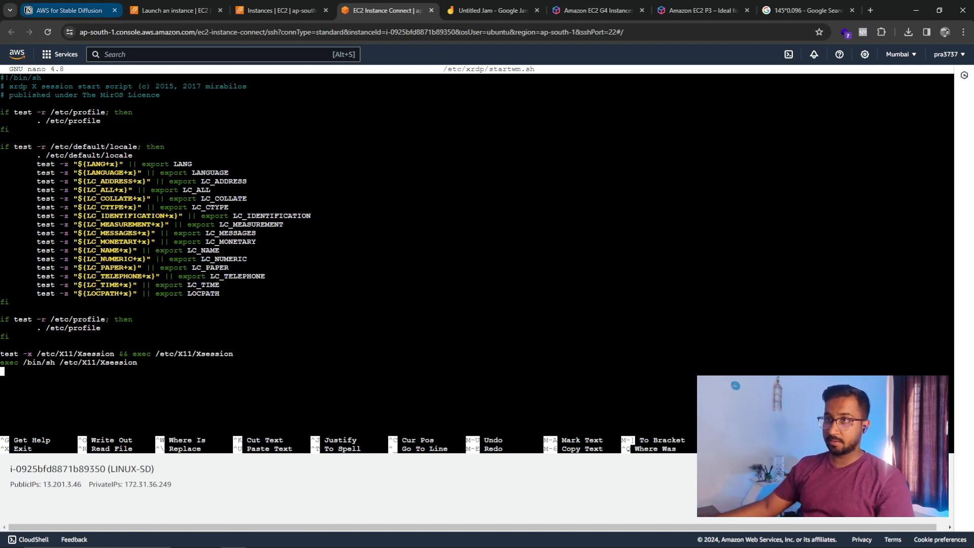
{"action": "left_click", "coordinate": [68, 11]}
{"action": "left_click_drag", "start_coordinate": [375, 423], "coordinate": [335, 422]}
{"action": "key", "text": "ctrl+c"}
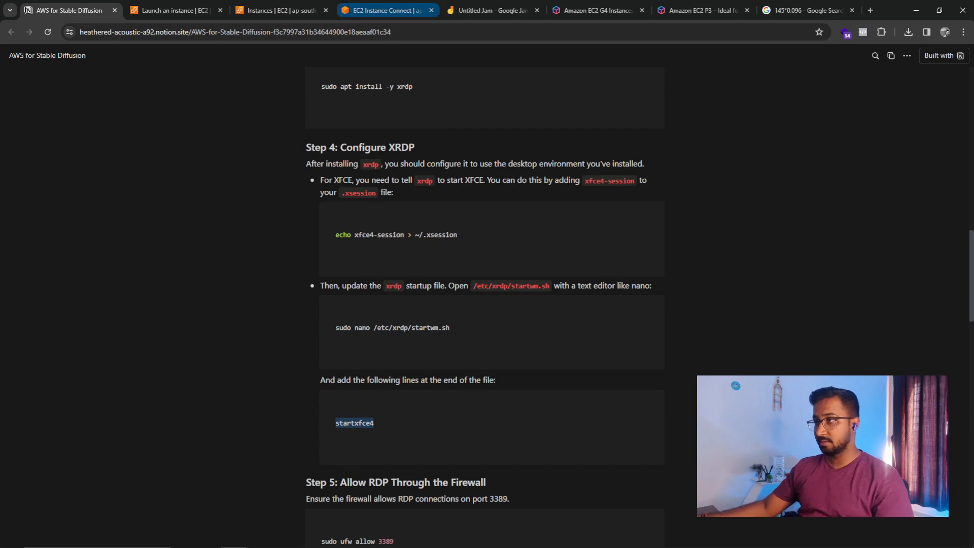
{"action": "left_click", "coordinate": [388, 10]}
{"action": "key", "text": "ctrl+v"}
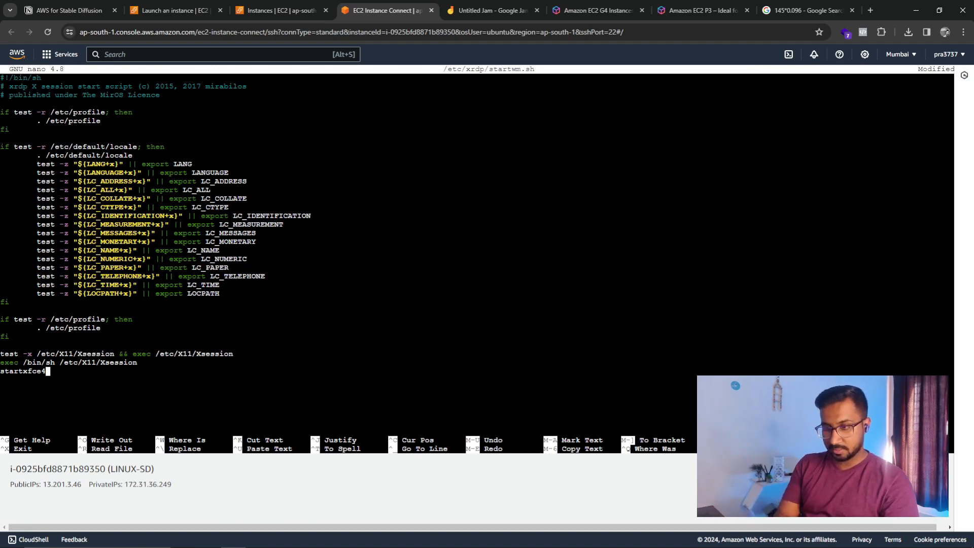
{"action": "key", "text": "ctrl+x"}
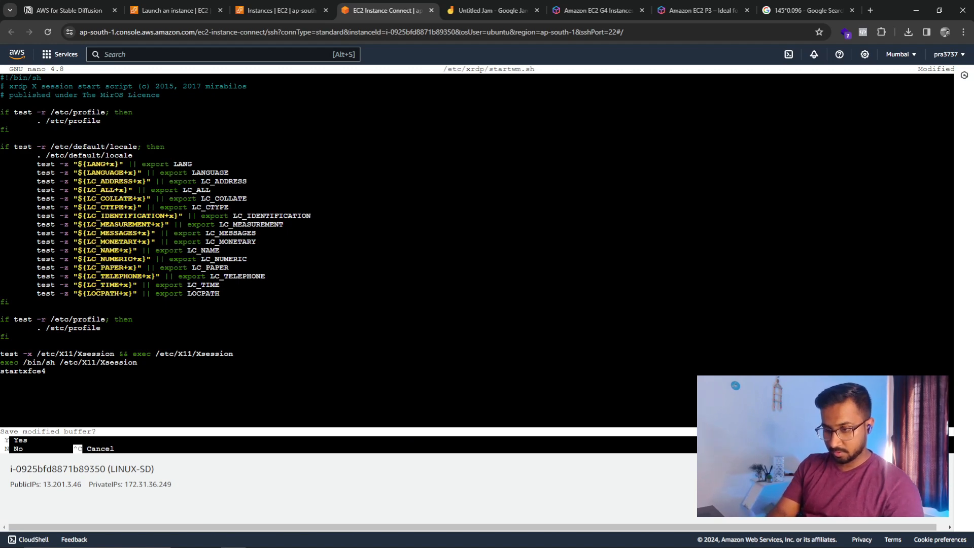
{"action": "key", "text": "y"}
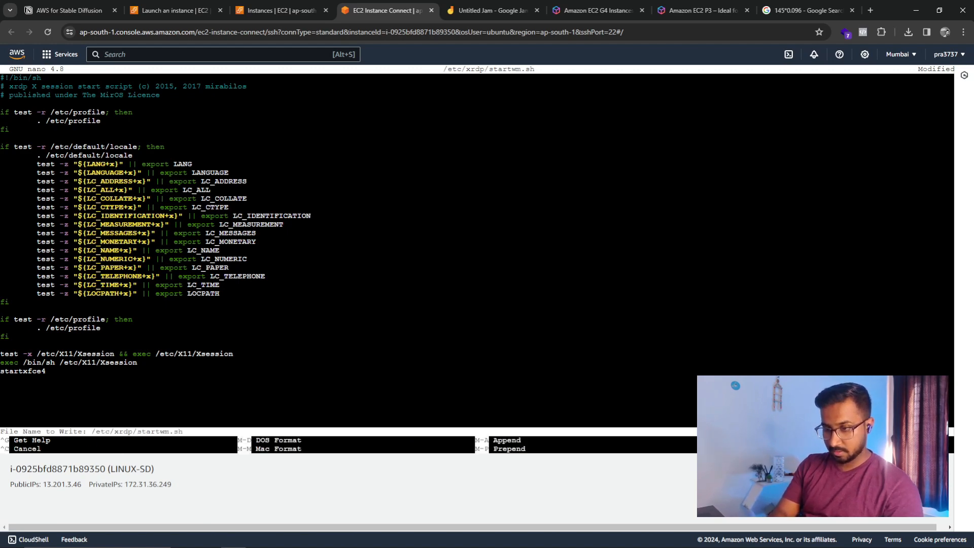
{"action": "key", "text": "ctrl+c"}
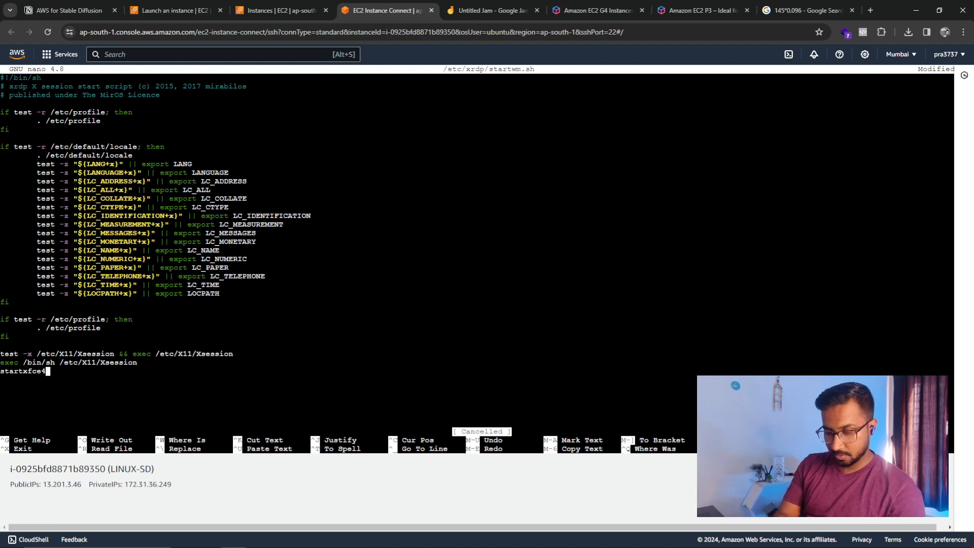
Save the modified startwm.sh under its existing name and exit nano
{"action": "key", "text": "ctrl+x"}
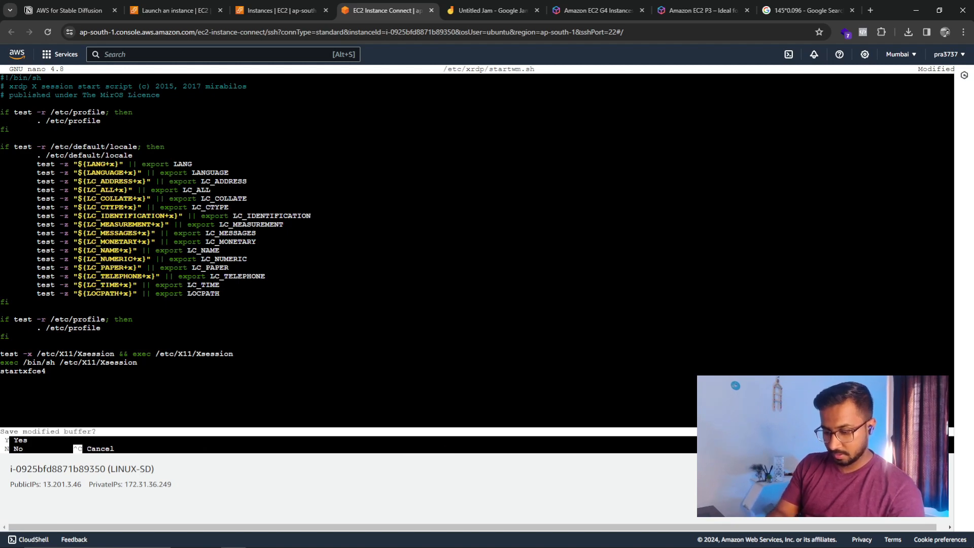
{"action": "key", "text": "y"}
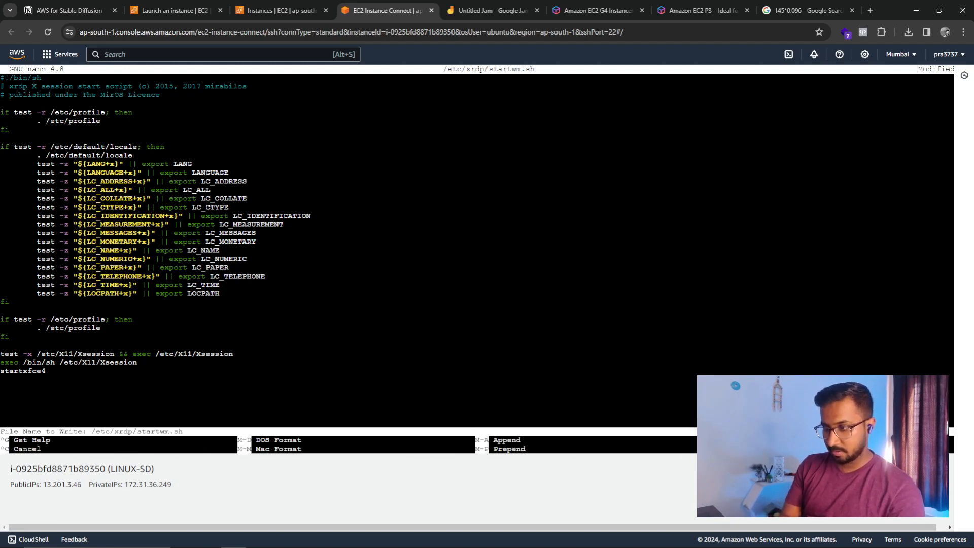
{"action": "key", "text": "Return"}
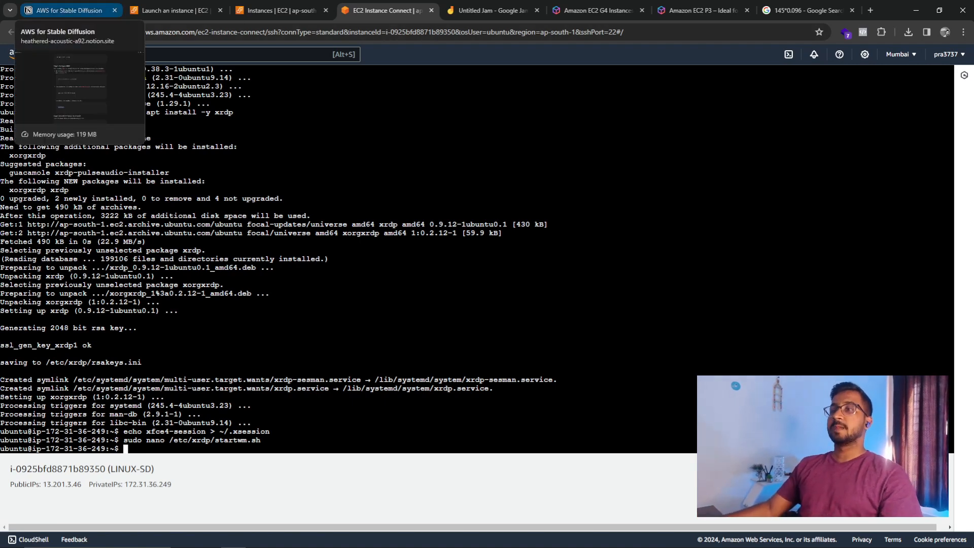
{"action": "left_click", "coordinate": [69, 10]}
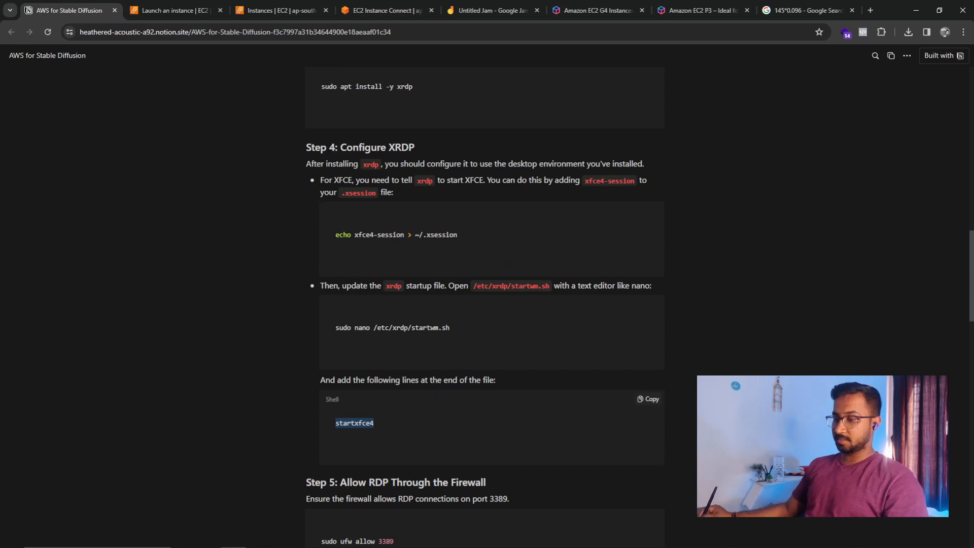
{"action": "left_click", "coordinate": [558, 380]}
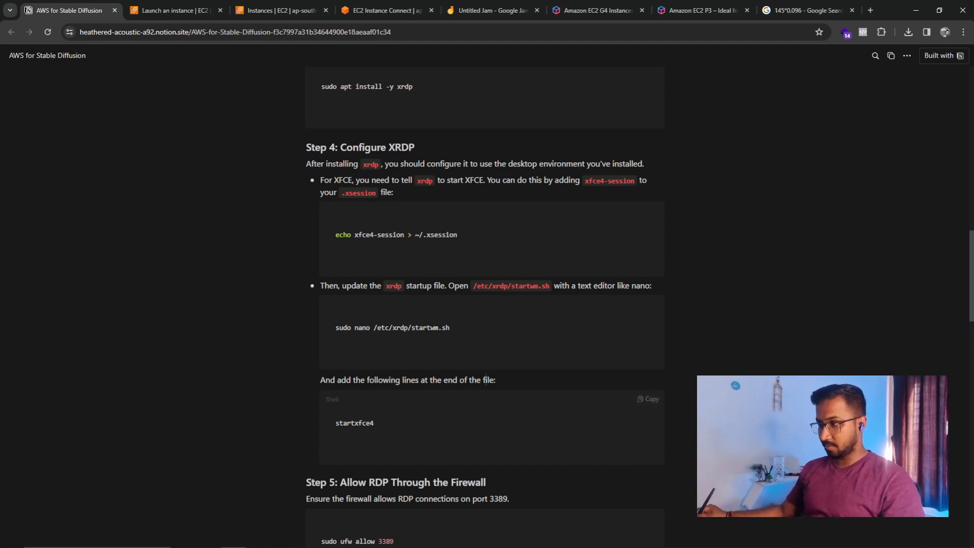
{"action": "left_click", "coordinate": [170, 10]}
{"action": "left_click", "coordinate": [280, 10]}
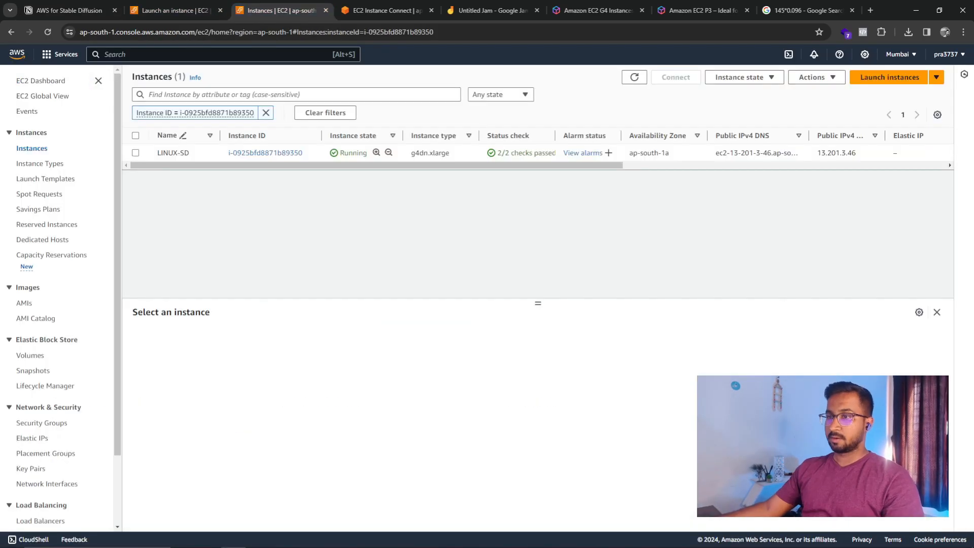
{"action": "left_click", "coordinate": [385, 11]}
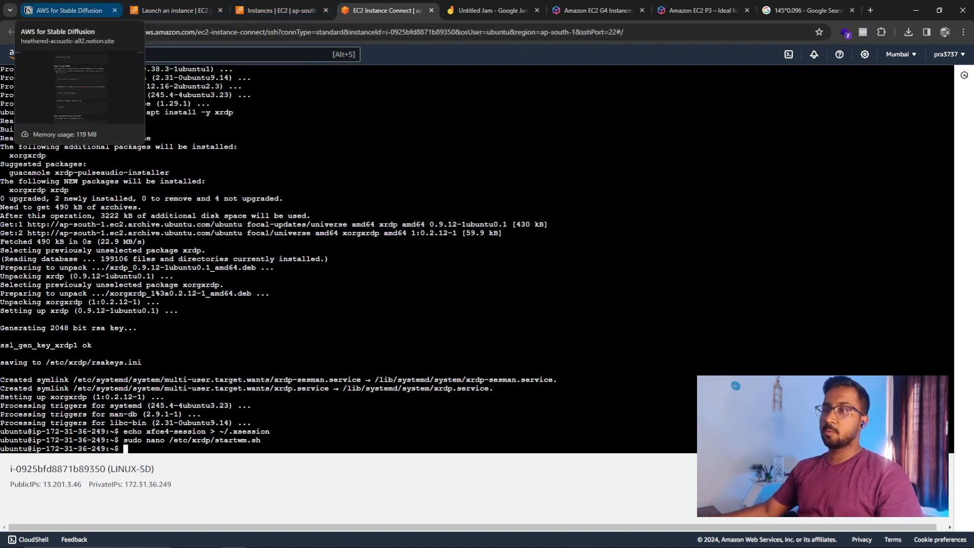
Allow RDP through the firewall by copying sudo ufw allow 3389 from the guide and running it in the EC2 terminal
{"action": "left_click", "coordinate": [68, 10]}
{"action": "scroll", "coordinate": [485, 304], "scroll_direction": "down", "scroll_amount": 1}
{"action": "scroll", "coordinate": [485, 304], "scroll_direction": "down", "scroll_amount": 3}
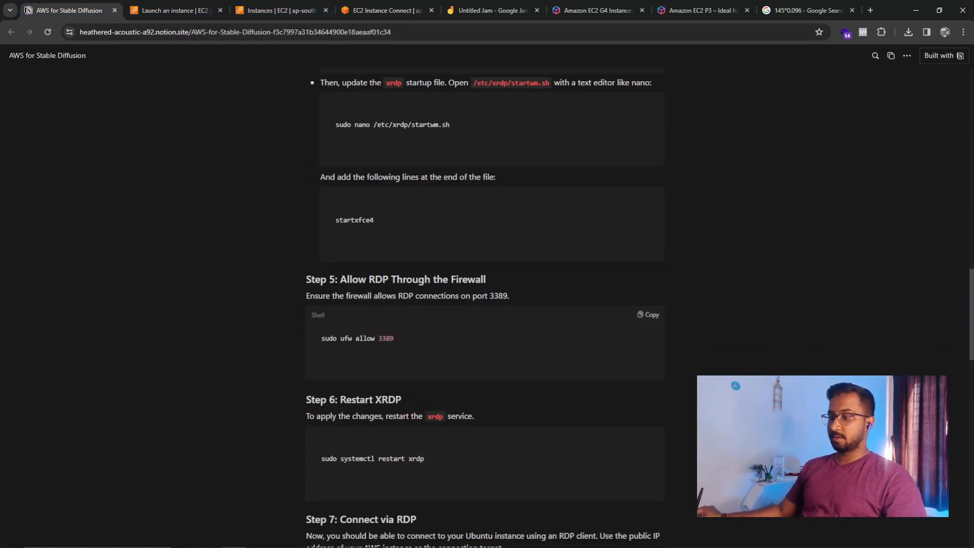
{"action": "left_click_drag", "start_coordinate": [394, 338], "coordinate": [321, 338]}
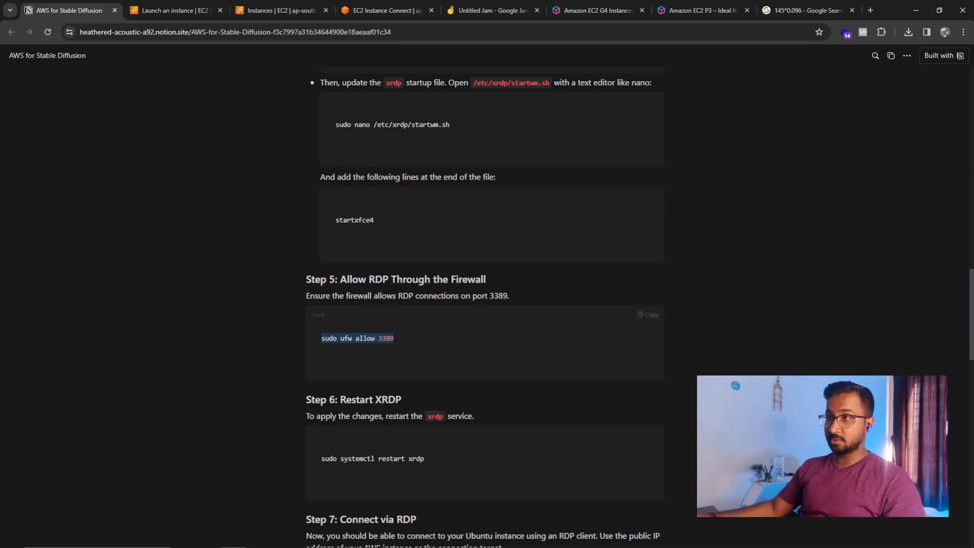
{"action": "left_click", "coordinate": [281, 10]}
{"action": "left_click", "coordinate": [387, 10]}
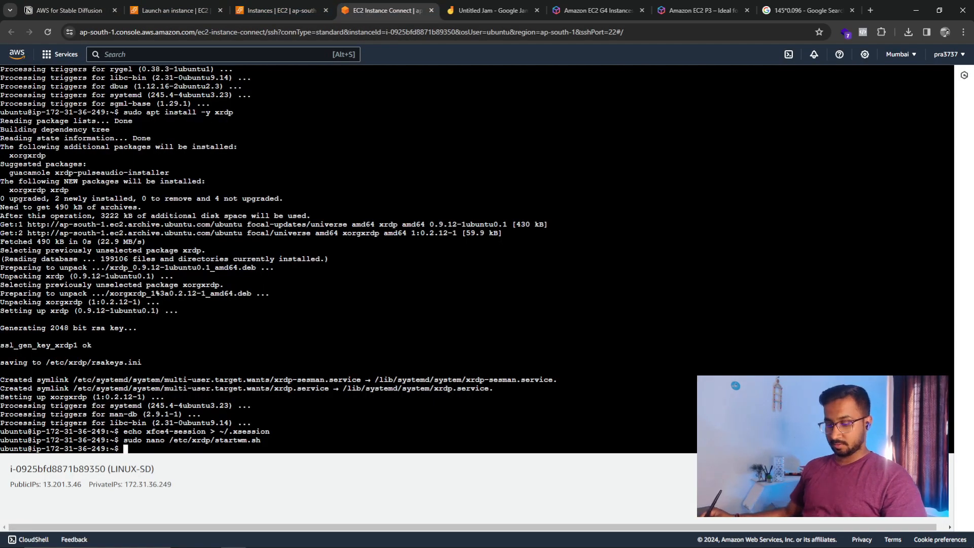
{"action": "key", "text": "ctrl+v"}
{"action": "key", "text": "Return"}
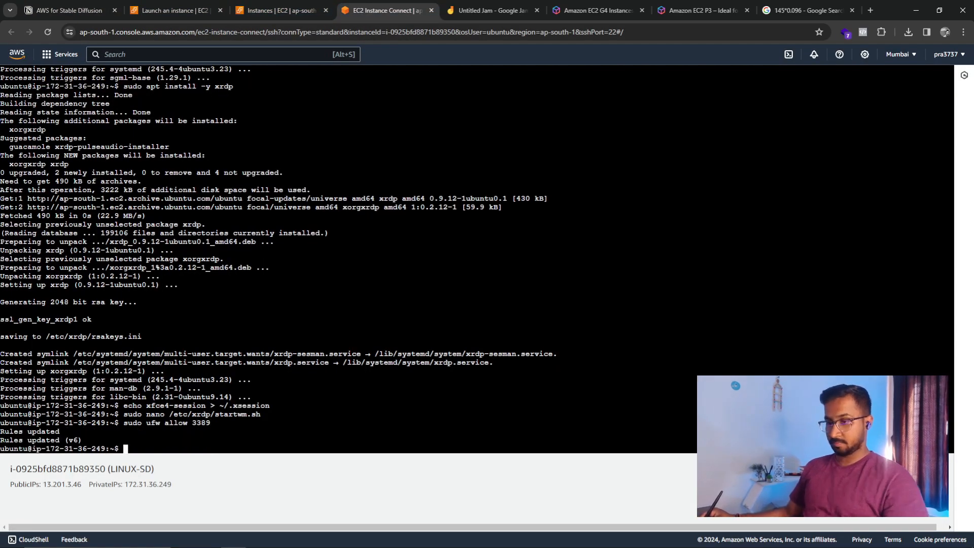
Restart the XRDP service by running the guide's sudo systemctl restart xrdp in the EC2 terminal
{"action": "left_click", "coordinate": [69, 10]}
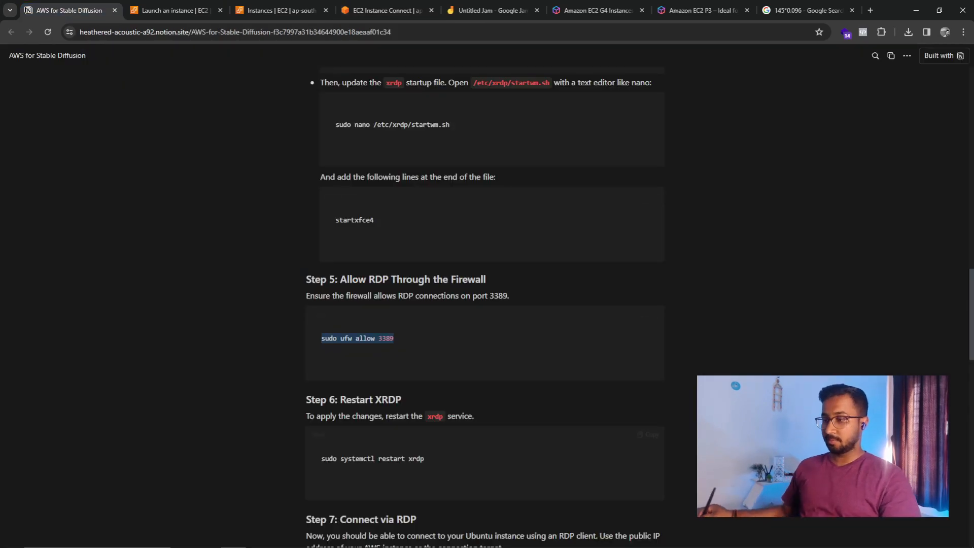
{"action": "left_click_drag", "start_coordinate": [427, 458], "coordinate": [324, 458]}
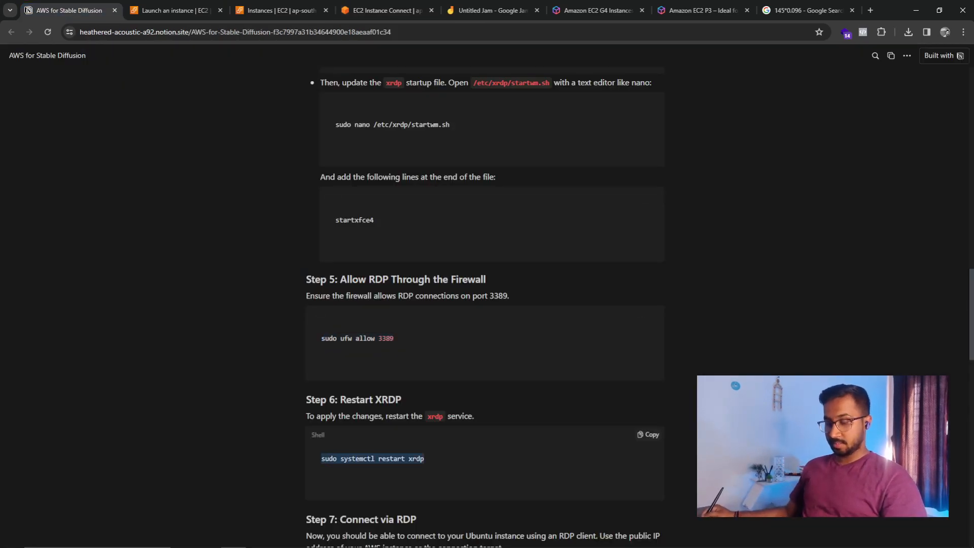
{"action": "left_click", "coordinate": [386, 10]}
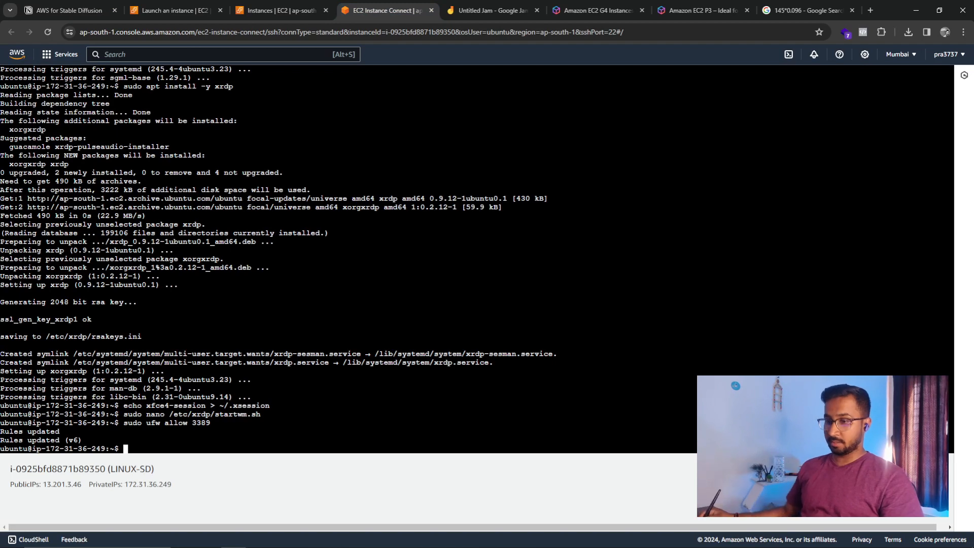
{"action": "key", "text": "ctrl+v"}
{"action": "key", "text": "Return"}
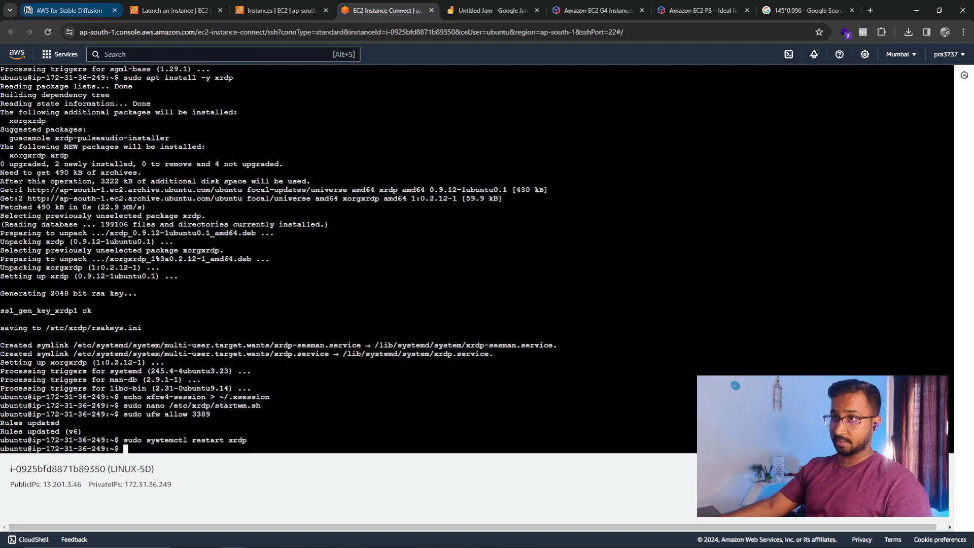
Run the guide's sudo passwd ubuntu in the EC2 terminal, enter and retype the new account password, and return to the Notion guide
{"action": "left_click", "coordinate": [71, 11]}
{"action": "scroll", "coordinate": [485, 304], "scroll_direction": "down", "scroll_amount": 5}
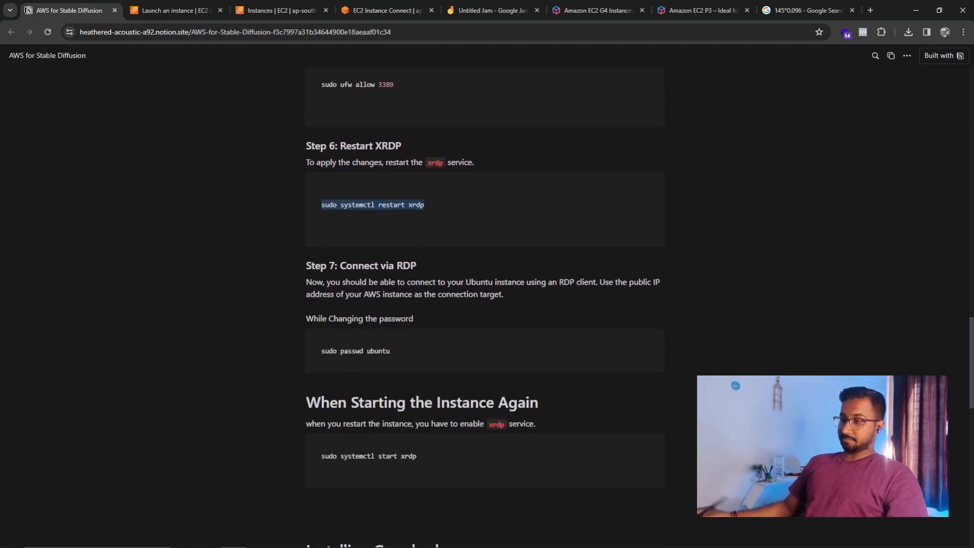
{"action": "left_click", "coordinate": [648, 337]}
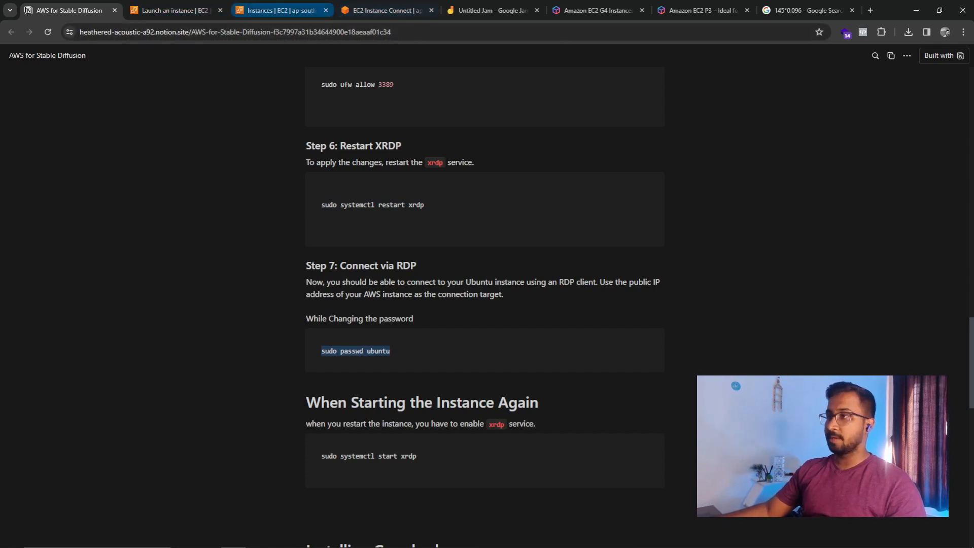
{"action": "left_click", "coordinate": [386, 10]}
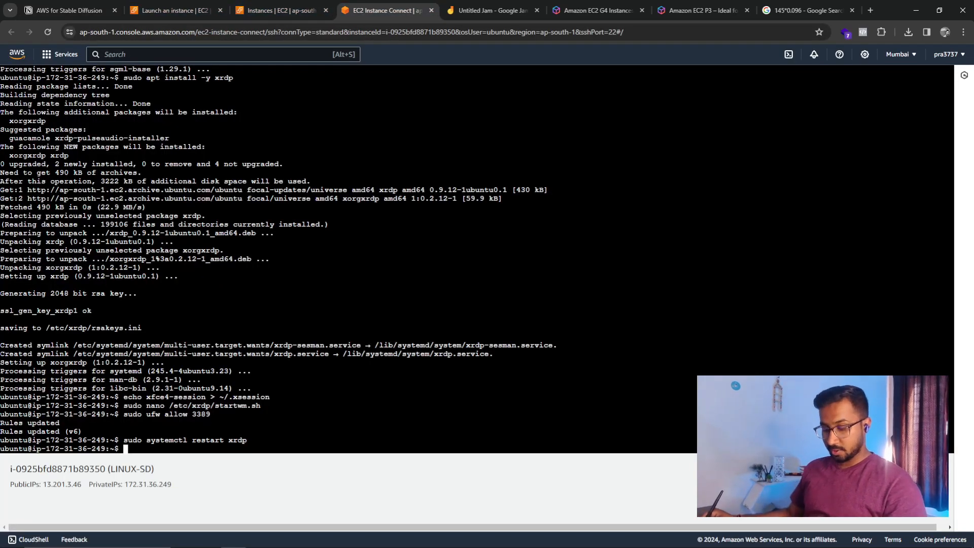
{"action": "key", "text": "ctrl+v"}
{"action": "key", "text": "Return"}
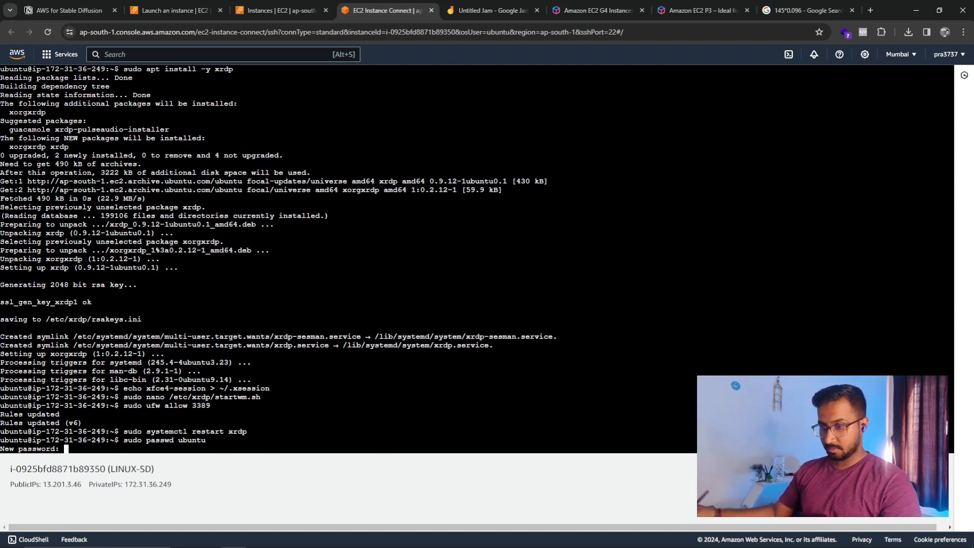
{"action": "key", "text": "Return"}
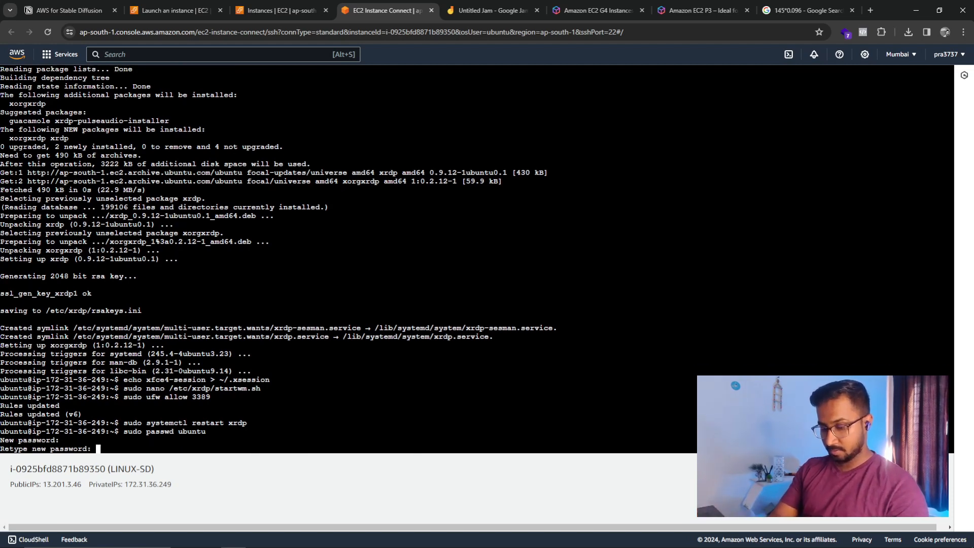
{"action": "key", "text": "Return"}
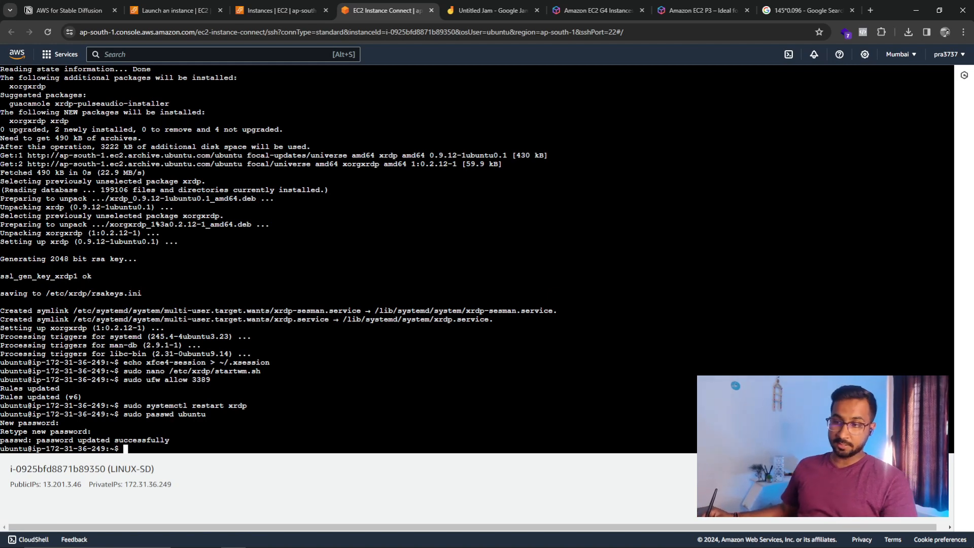
{"action": "left_click", "coordinate": [69, 10]}
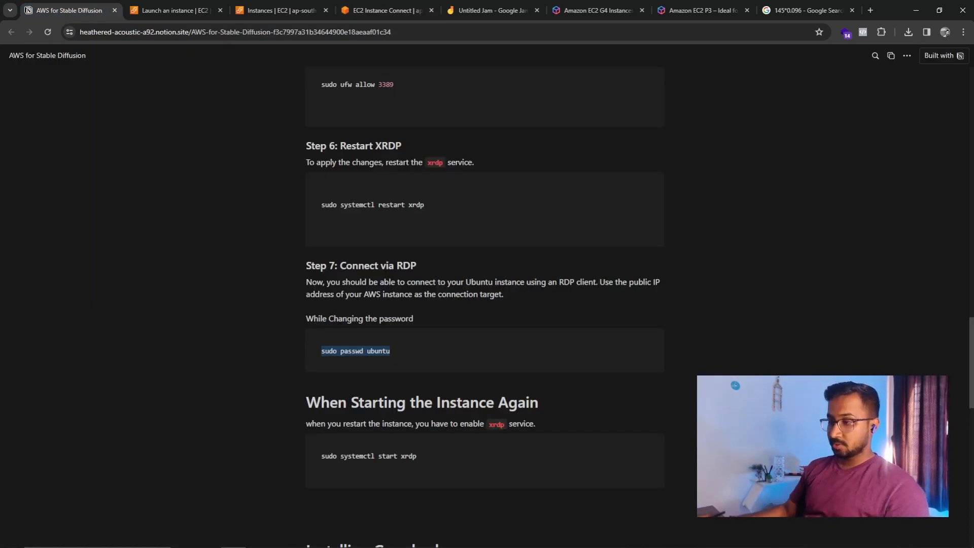
Review the guide's sudo systemctl start xrdp command for starting the instance again, and return to the EC2 terminal
{"action": "scroll", "coordinate": [485, 305], "scroll_direction": "down", "scroll_amount": 2}
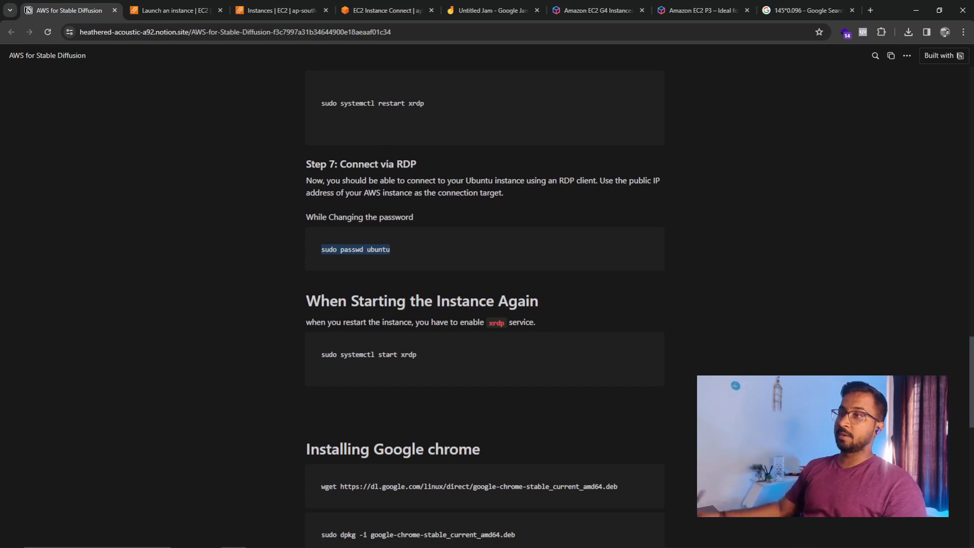
{"action": "left_click", "coordinate": [386, 10]}
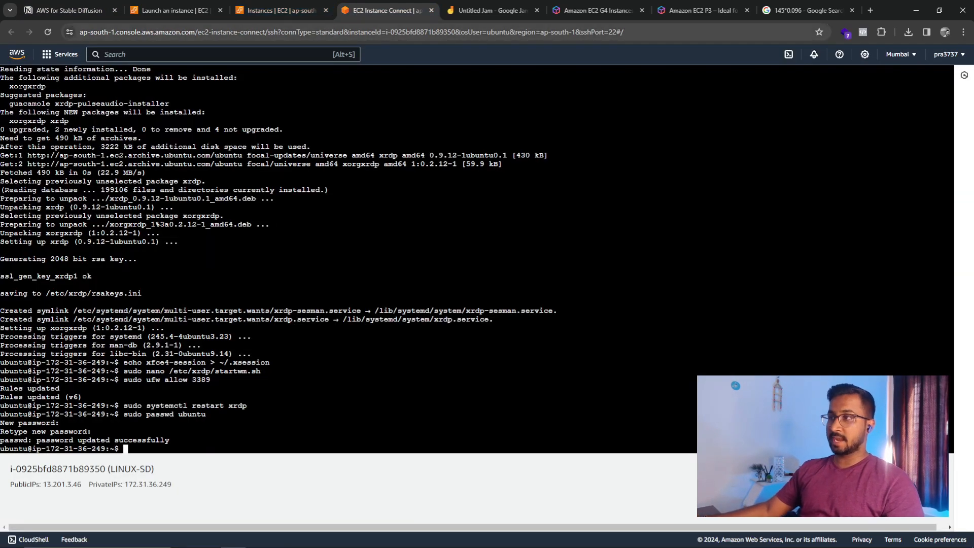
{"action": "left_click", "coordinate": [71, 10]}
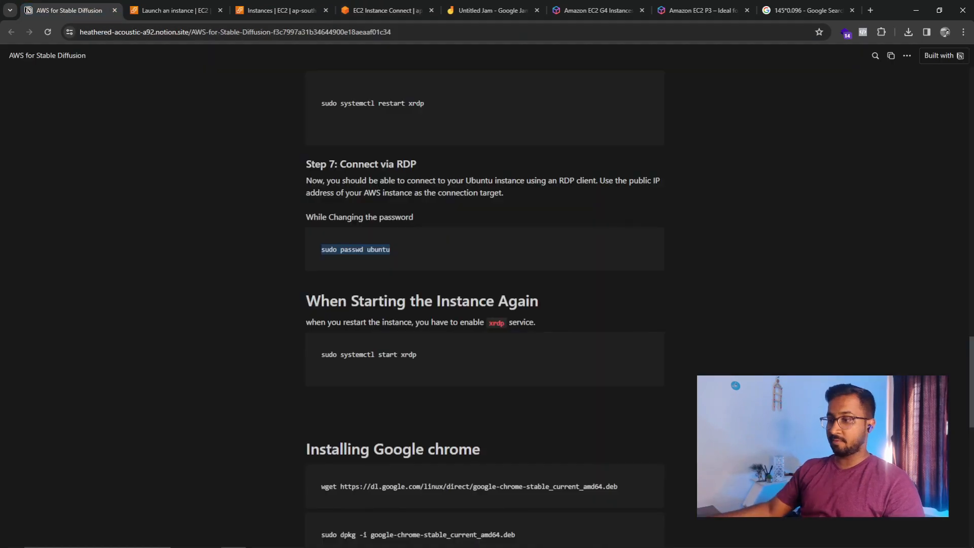
{"action": "left_click_drag", "start_coordinate": [416, 354], "coordinate": [321, 354]}
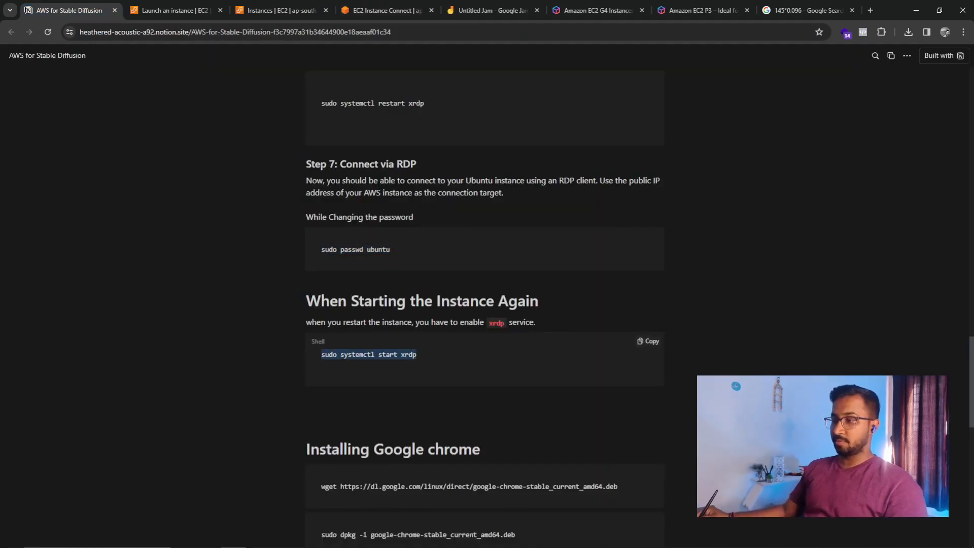
{"action": "left_click", "coordinate": [388, 11]}
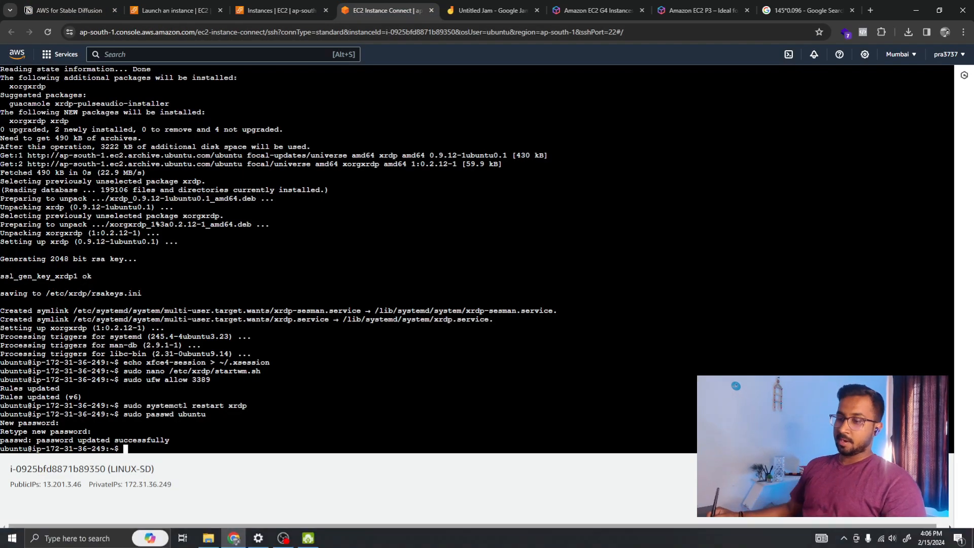
Open Remote Desktop Connection and set the computer to the LINUX-SD instance's public IPv4 address, 13.201.3.46, copied from the EC2 Instances page
{"action": "left_click", "coordinate": [77, 538]}
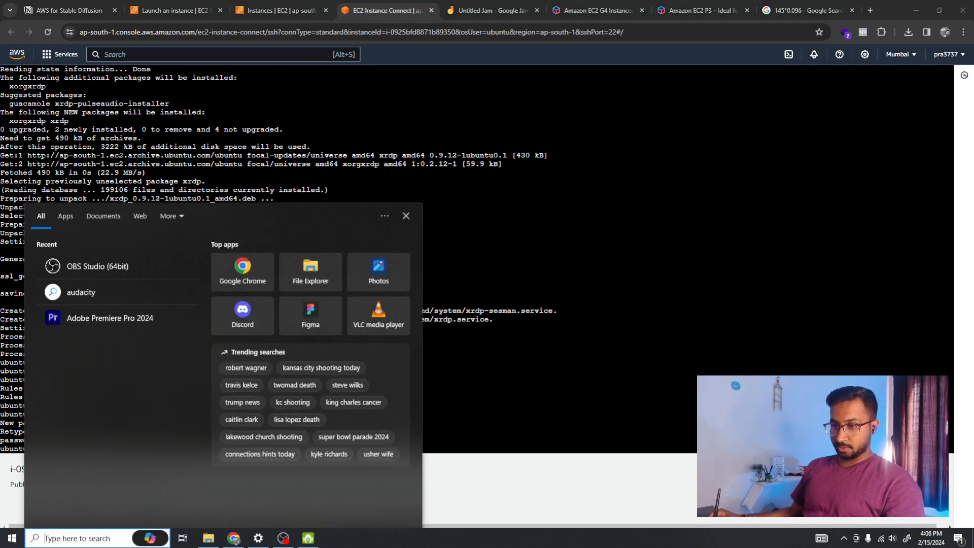
{"action": "type", "text": "rd"}
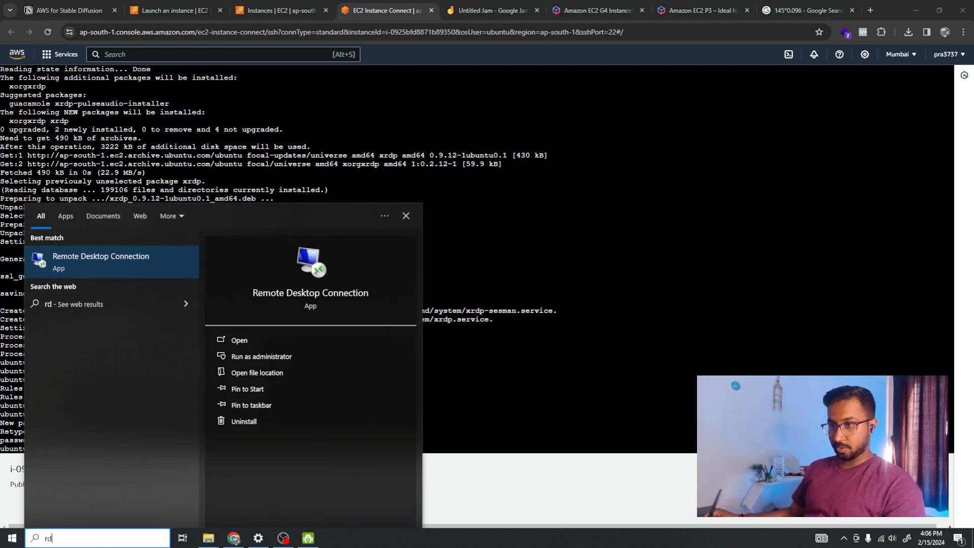
{"action": "key", "text": "Return"}
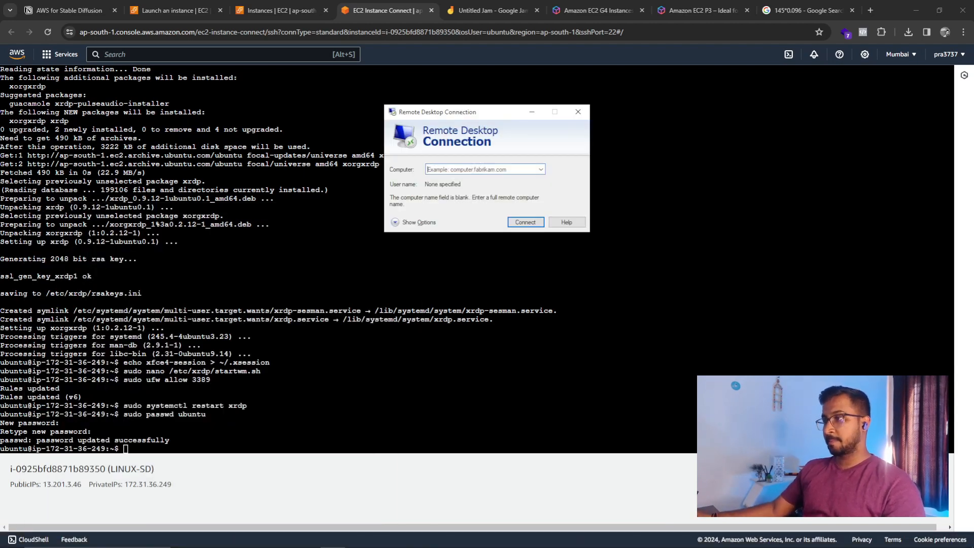
{"action": "left_click", "coordinate": [282, 10]}
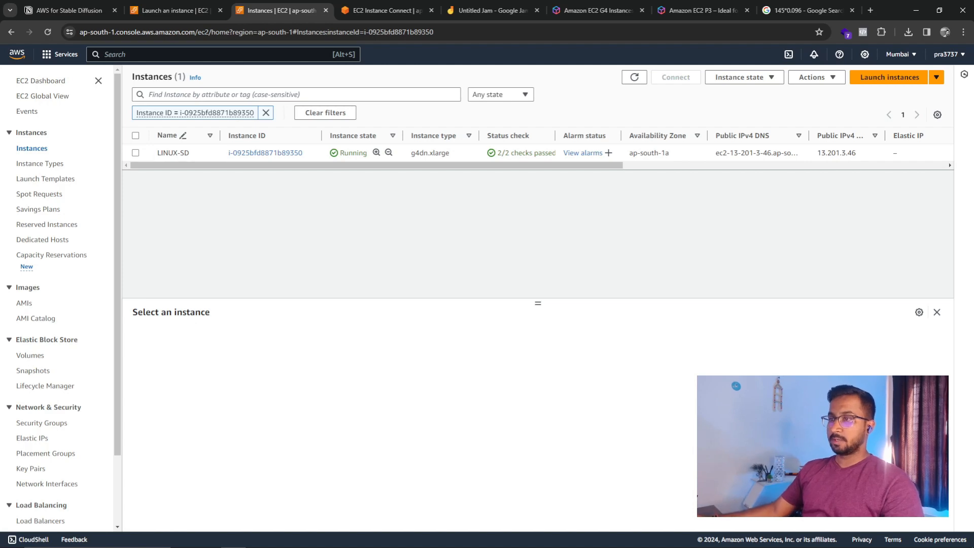
{"action": "left_click", "coordinate": [135, 153]}
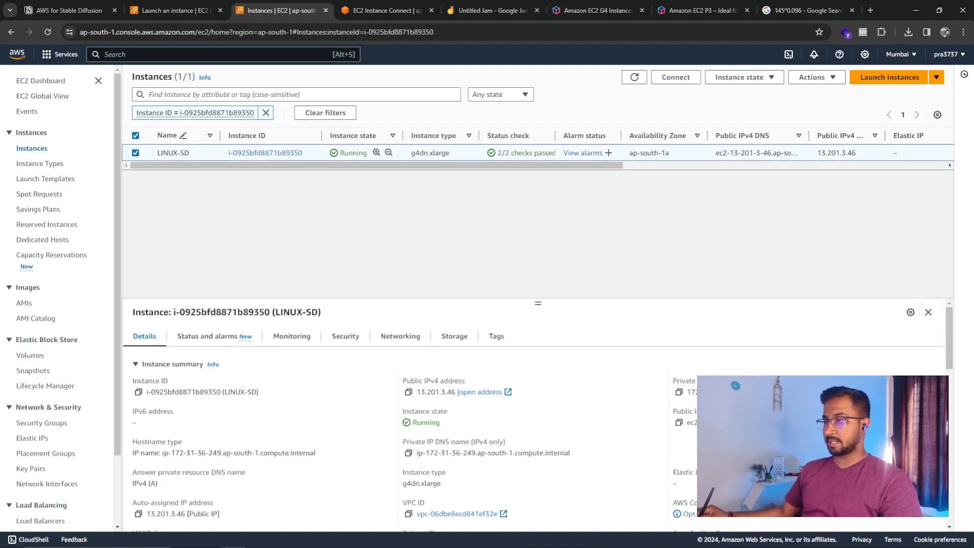
{"action": "left_click", "coordinate": [409, 392]}
{"action": "left_click", "coordinate": [332, 538]}
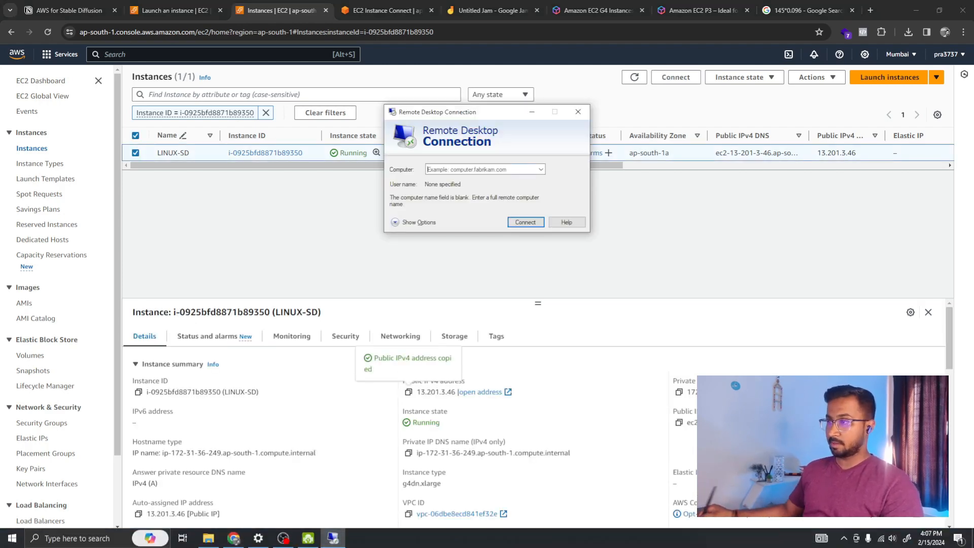
{"action": "key", "text": "ctrl+v"}
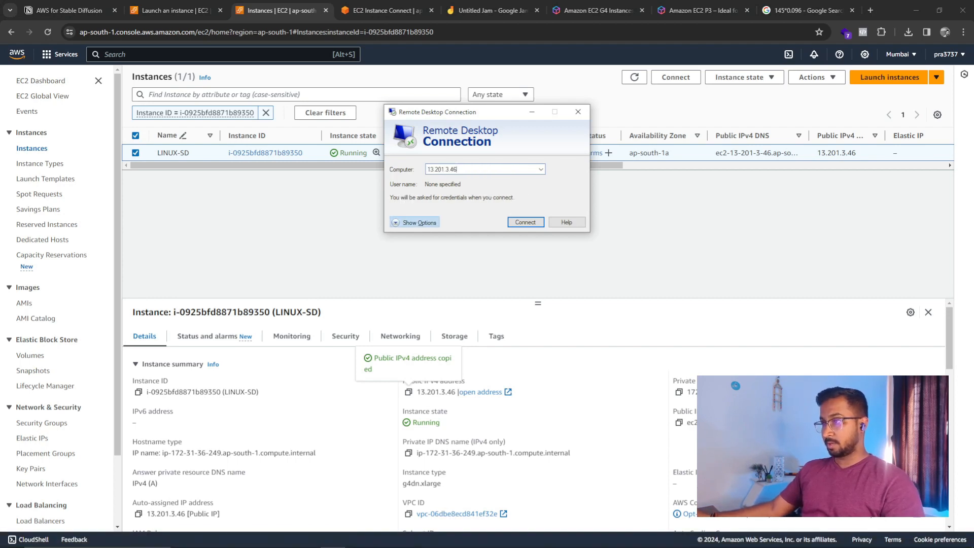
Set the remote connection's user name to ubuntu, connect, and accept the unverified remote computer
{"action": "left_click", "coordinate": [418, 222]}
{"action": "left_click", "coordinate": [513, 220]}
{"action": "type", "text": "ubuntu"}
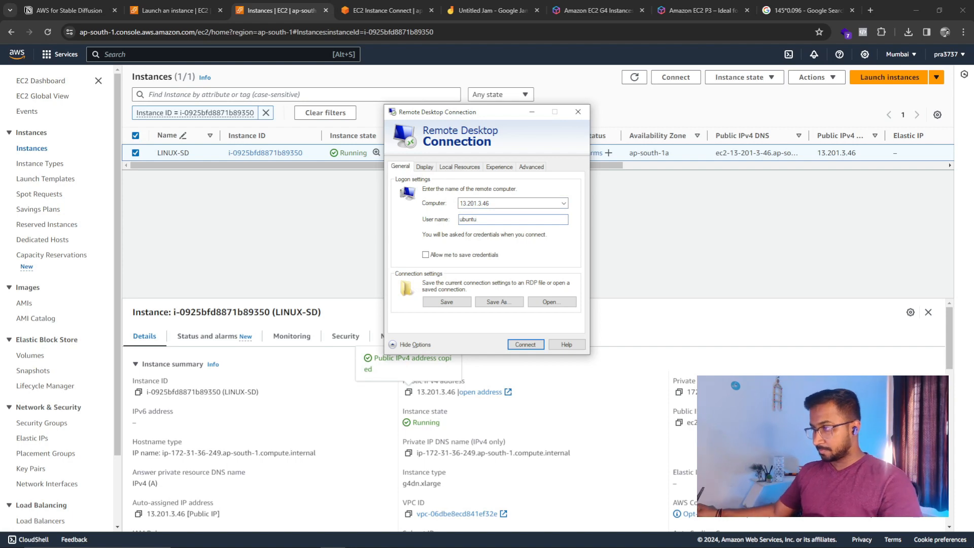
{"action": "key", "text": "Return"}
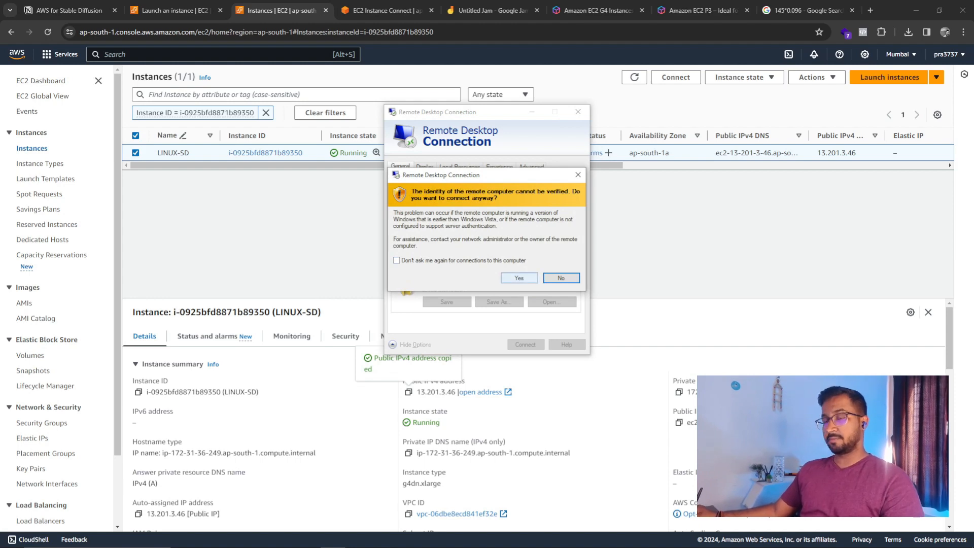
{"action": "left_click", "coordinate": [518, 277]}
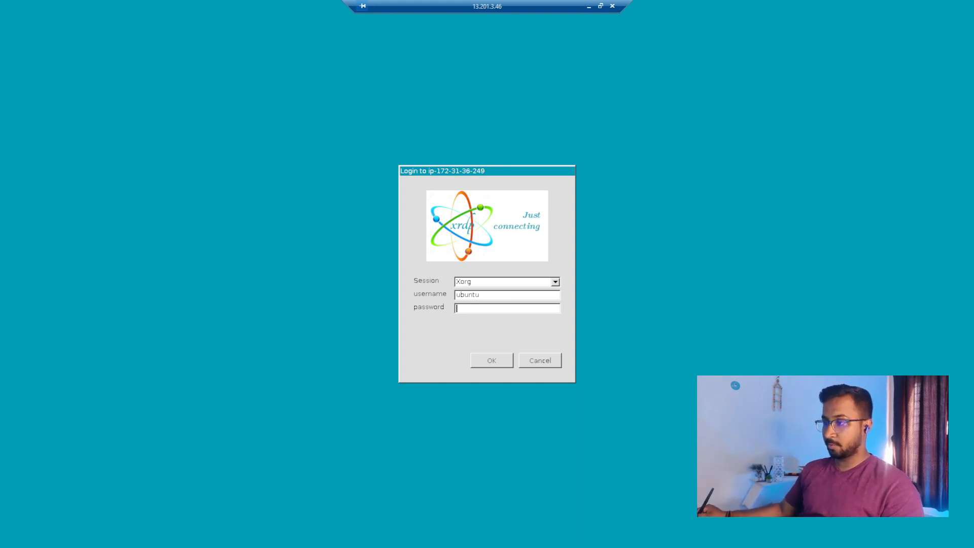
Recheck the Notion guide, return to the remote session, and log in to the Xorg session as ubuntu with the account password
{"action": "left_click", "coordinate": [589, 6]}
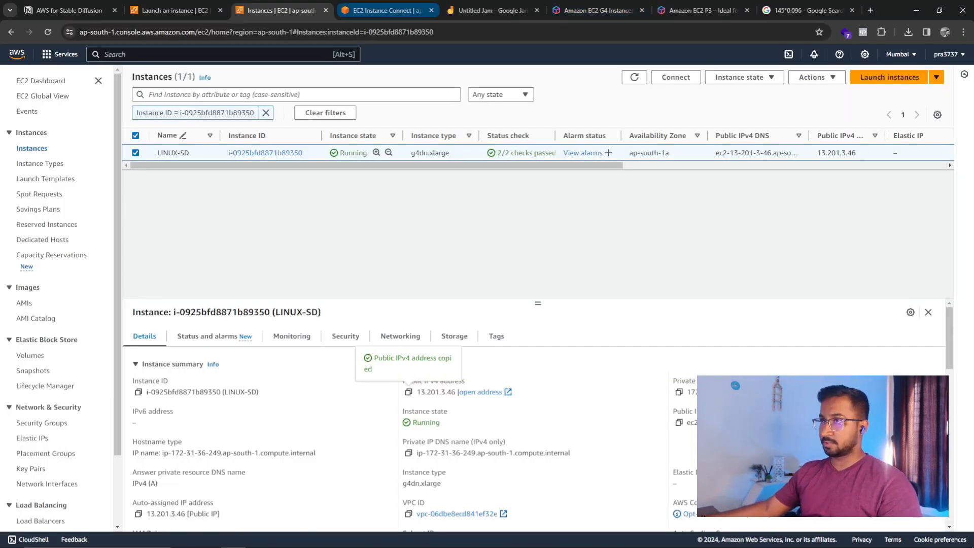
{"action": "left_click", "coordinate": [70, 10]}
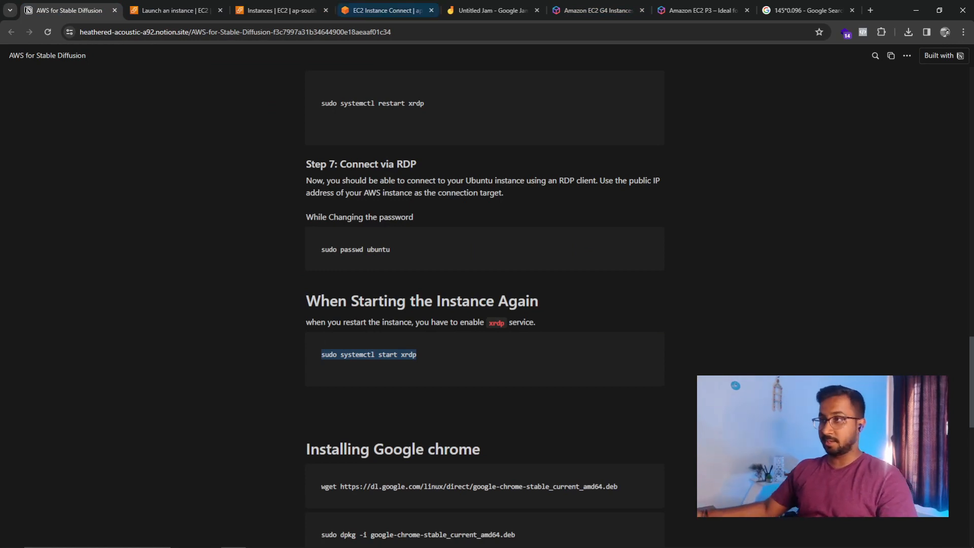
{"action": "left_click", "coordinate": [332, 537]}
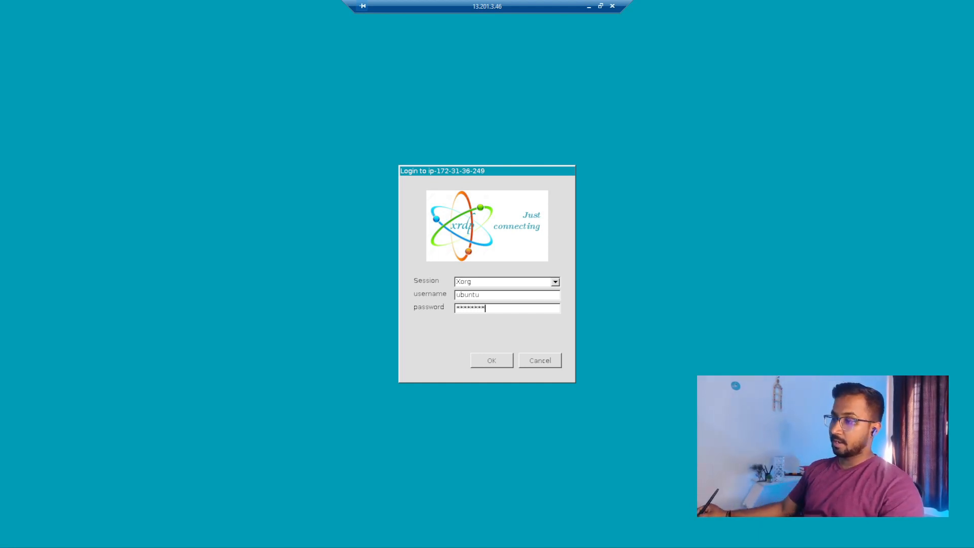
{"action": "key", "text": "Return"}
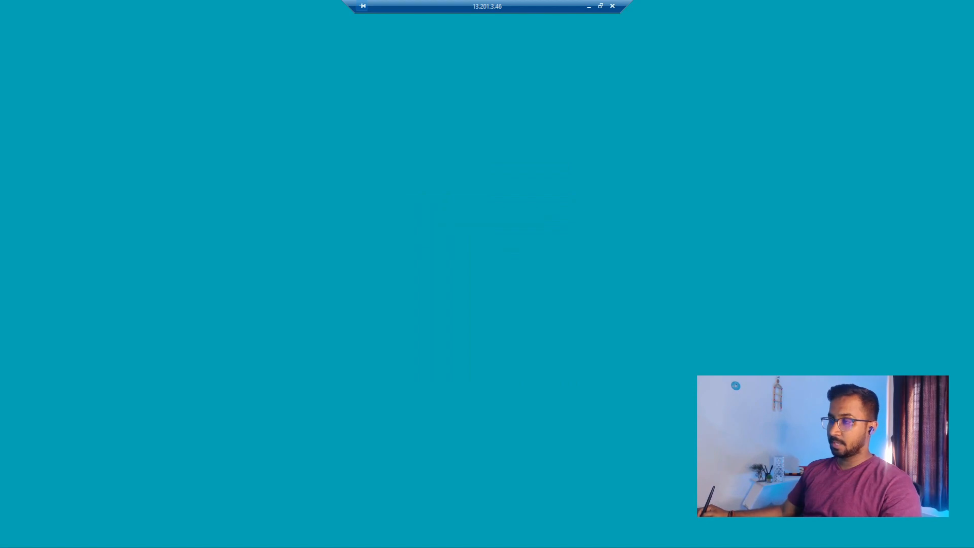
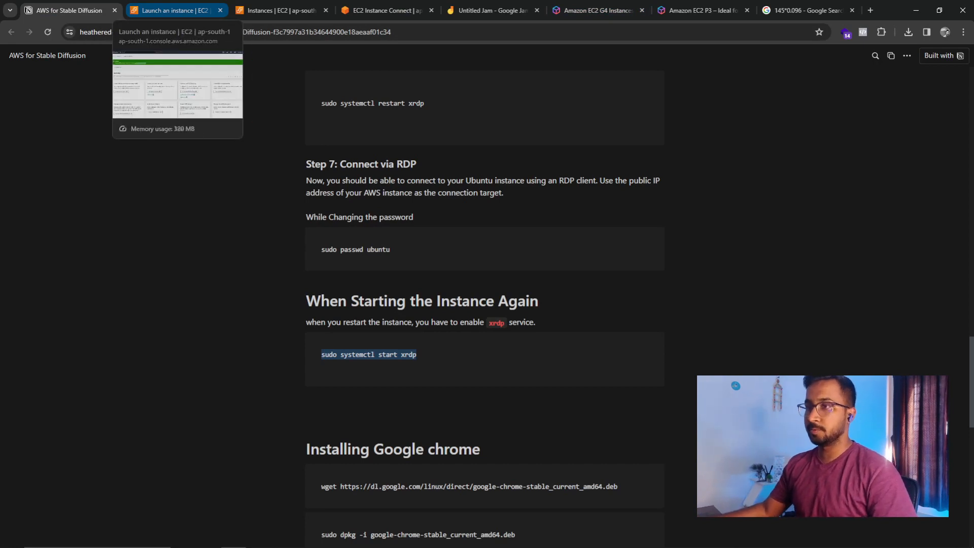
Download google-chrome-stable_current_amd64.deb by copying the guide's wget command and running it in a terminal on the remote desktop
{"action": "scroll", "coordinate": [485, 305], "scroll_direction": "down", "scroll_amount": 4}
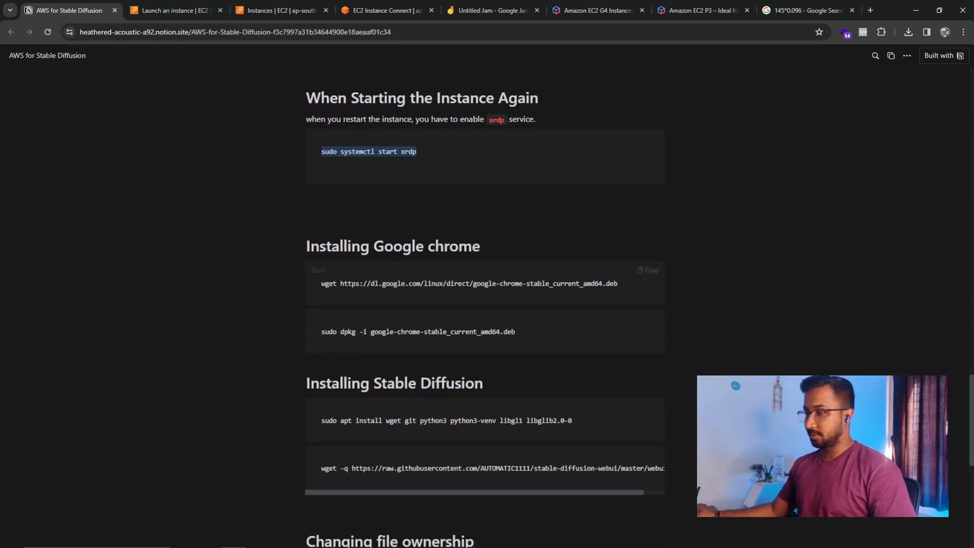
{"action": "left_click_drag", "start_coordinate": [617, 283], "coordinate": [321, 283]}
{"action": "key", "text": "ctrl+c"}
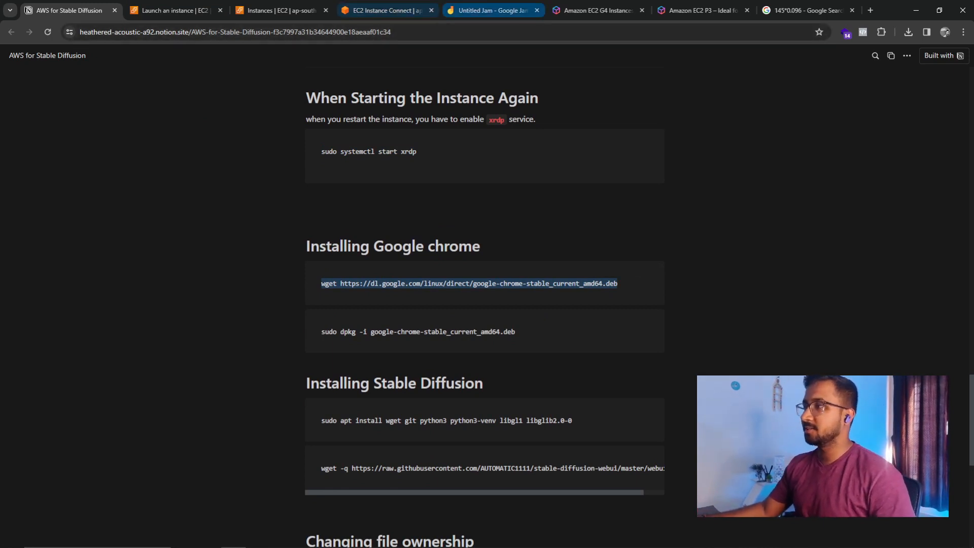
{"action": "left_click", "coordinate": [334, 537]}
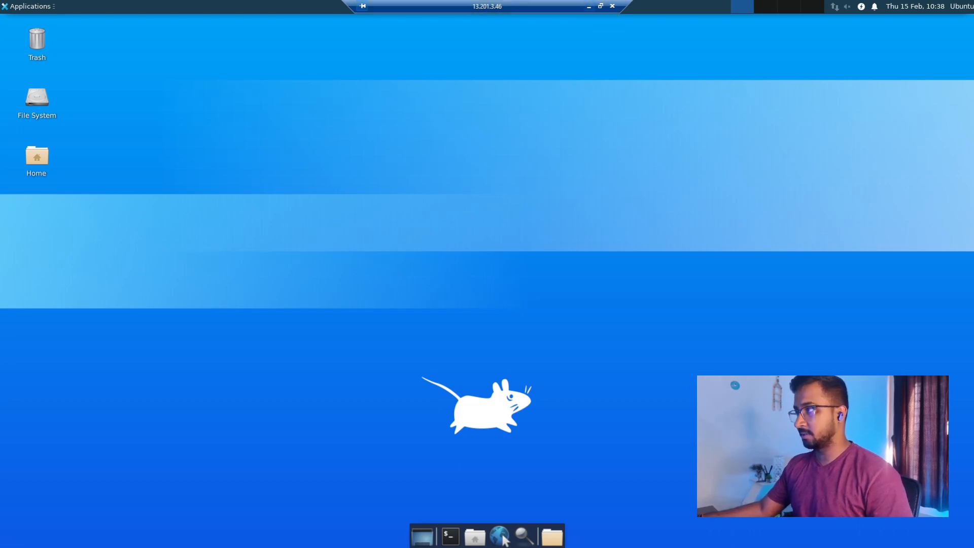
{"action": "left_click", "coordinate": [588, 6]}
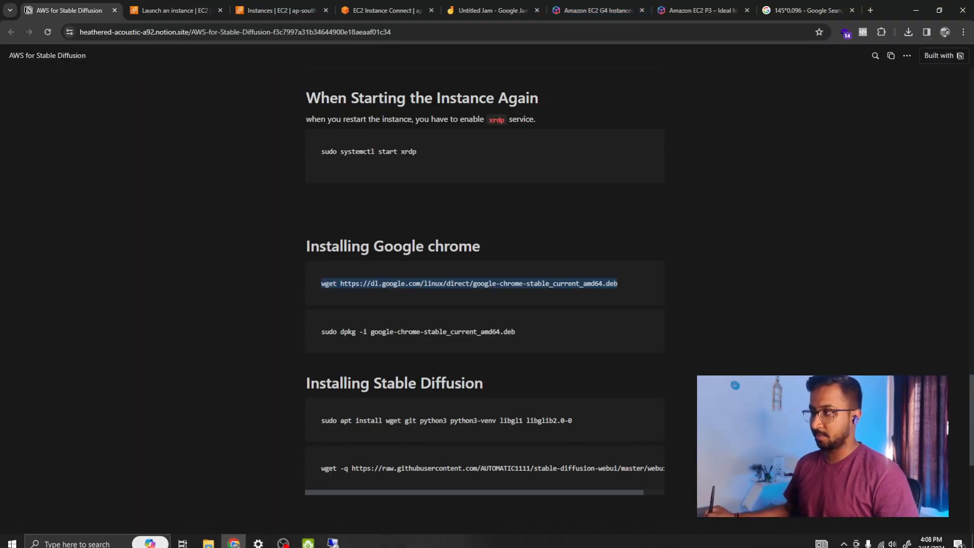
{"action": "left_click", "coordinate": [332, 542]}
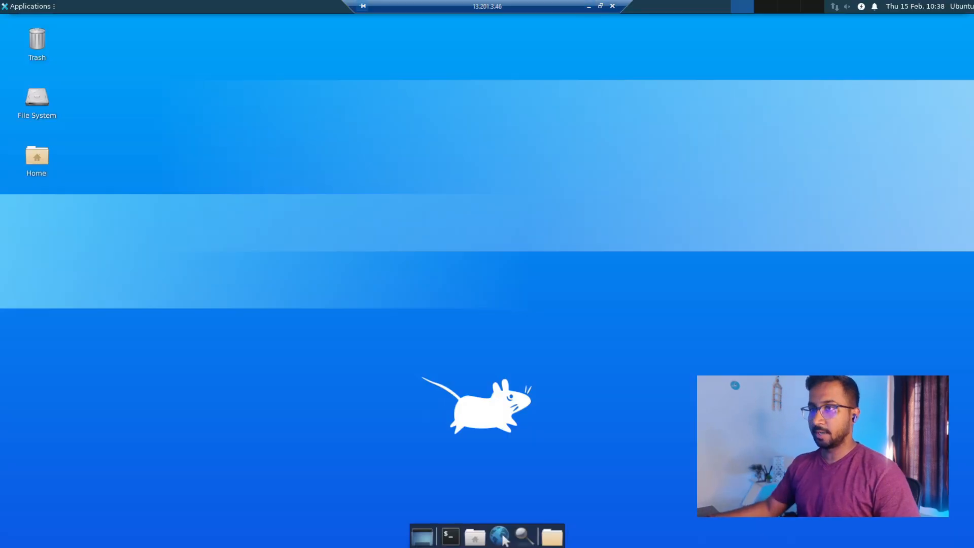
{"action": "left_click", "coordinate": [451, 536]}
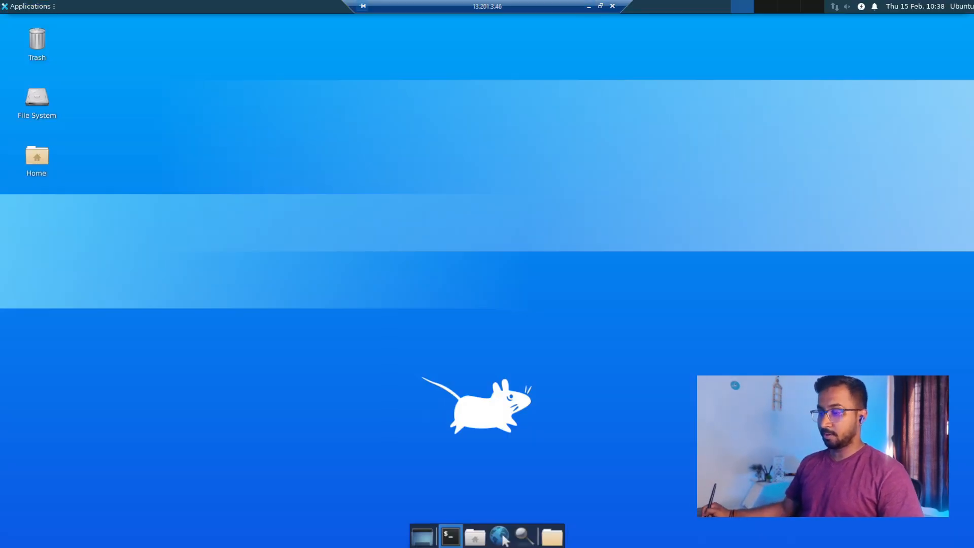
{"action": "key", "text": "ctrl+shift+v"}
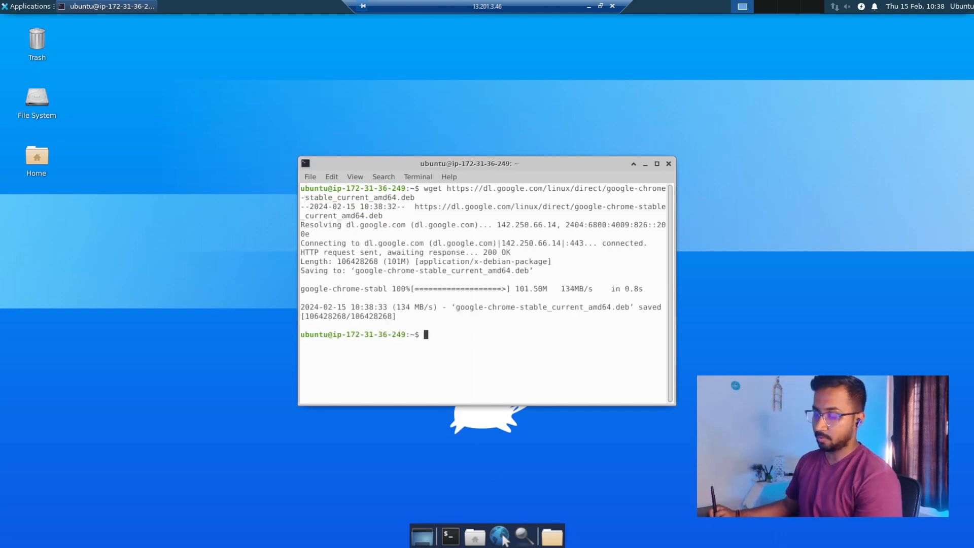
Install Chrome by copying the guide's sudo dpkg -i google-chrome-stable_current_amd64.deb command and running it in the remote terminal
{"action": "left_click", "coordinate": [589, 7]}
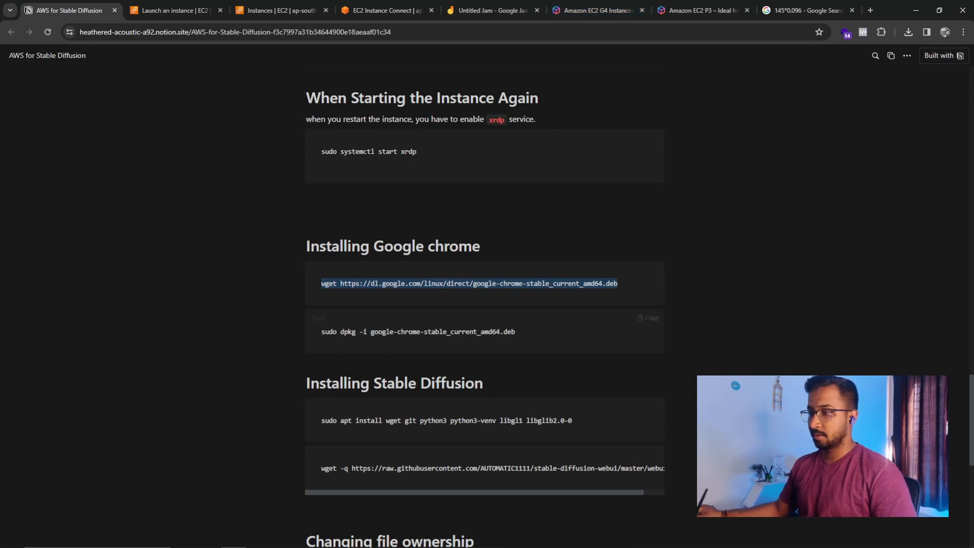
{"action": "left_click_drag", "start_coordinate": [516, 332], "coordinate": [321, 332]}
{"action": "key", "text": "ctrl+c"}
{"action": "mouse_move", "coordinate": [233, 538]}
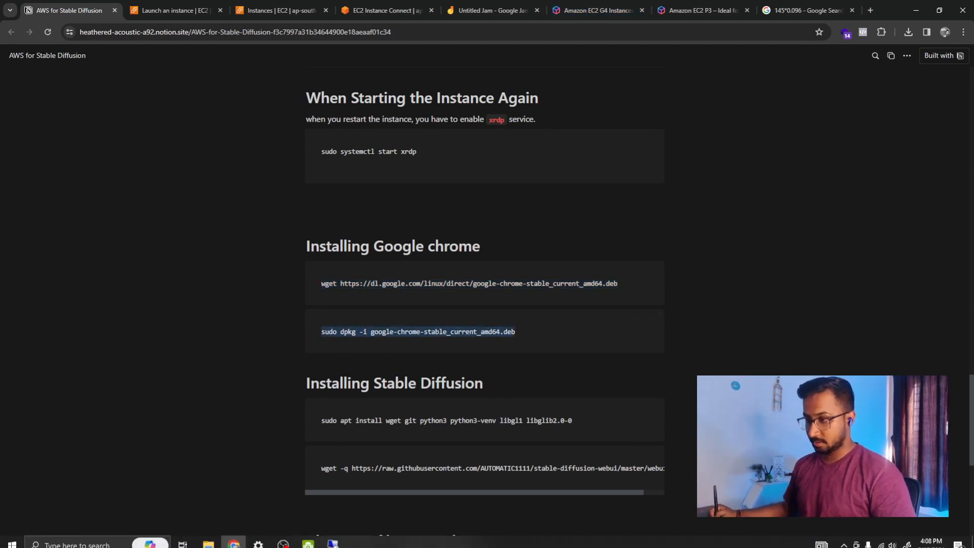
{"action": "left_click", "coordinate": [333, 538]}
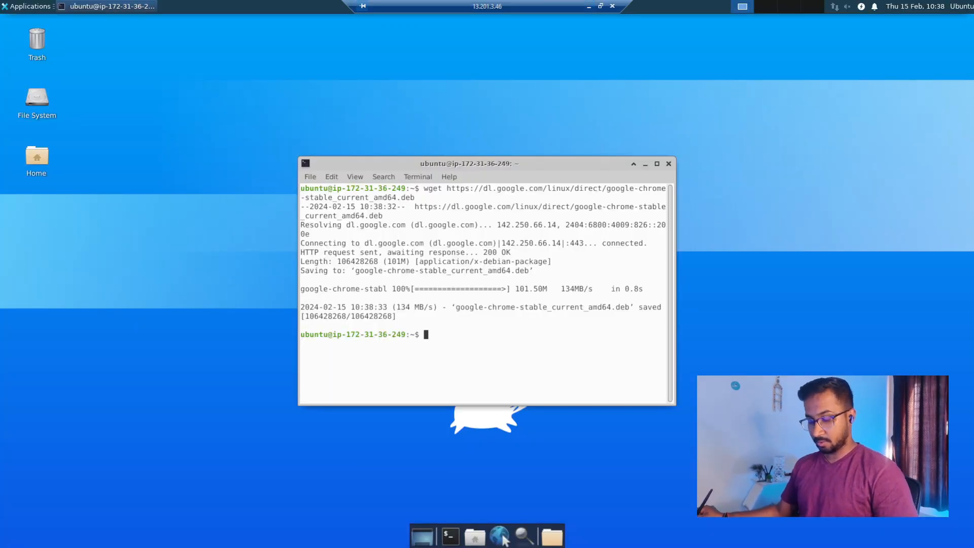
{"action": "key", "text": "ctrl+shift+v"}
{"action": "key", "text": "Return"}
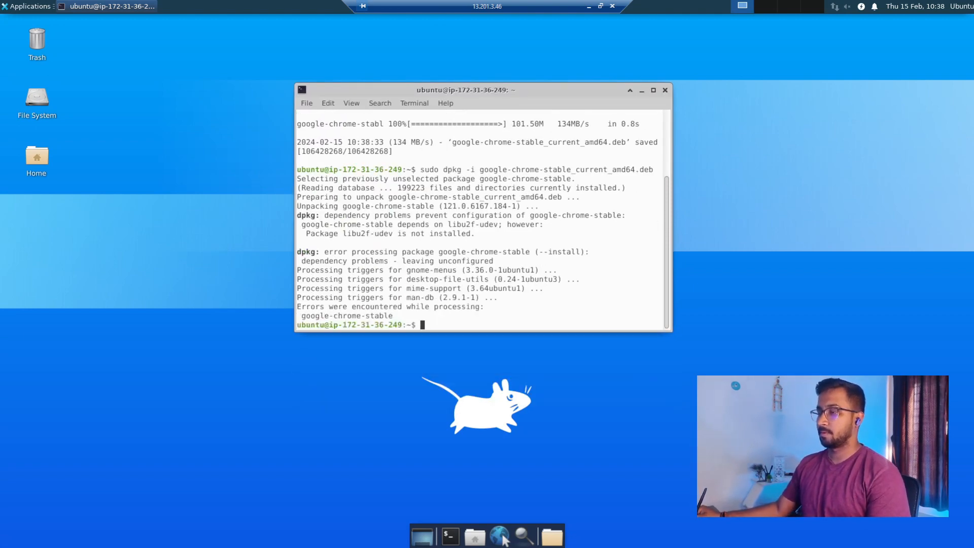
Minimize the remote terminal, launch Google Chrome on the XFCE desktop, and continue to a new tab without signing in
{"action": "left_click", "coordinate": [641, 90]}
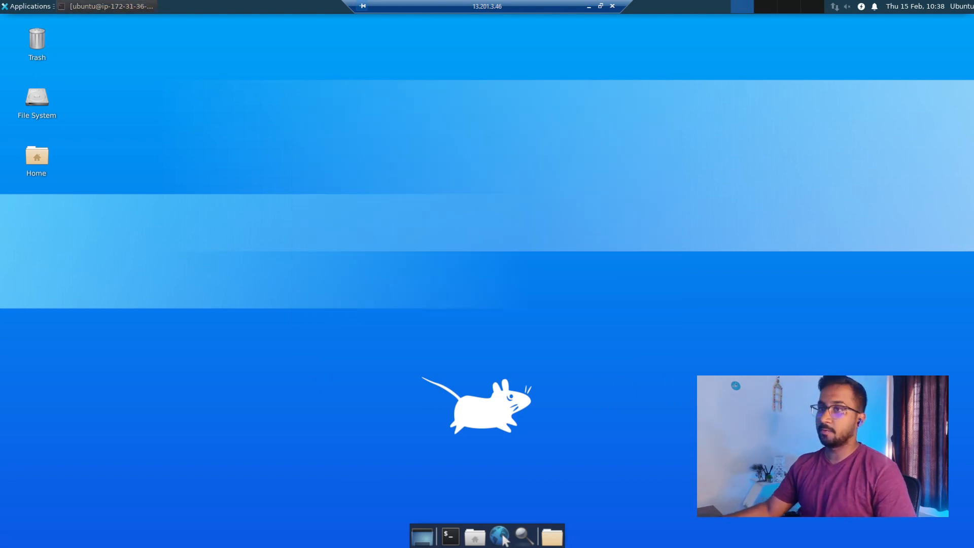
{"action": "left_click", "coordinate": [27, 7]}
{"action": "mouse_move", "coordinate": [41, 137]}
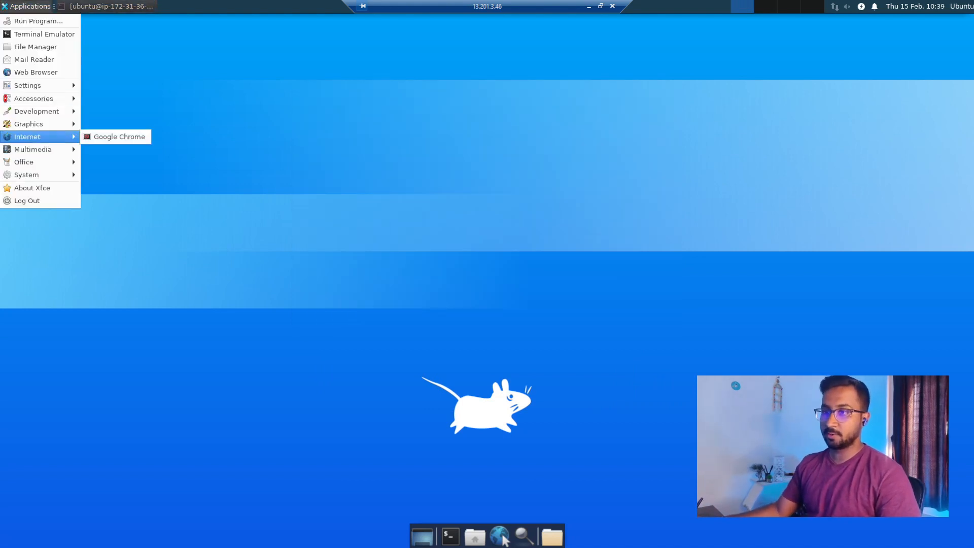
{"action": "left_click", "coordinate": [118, 136]}
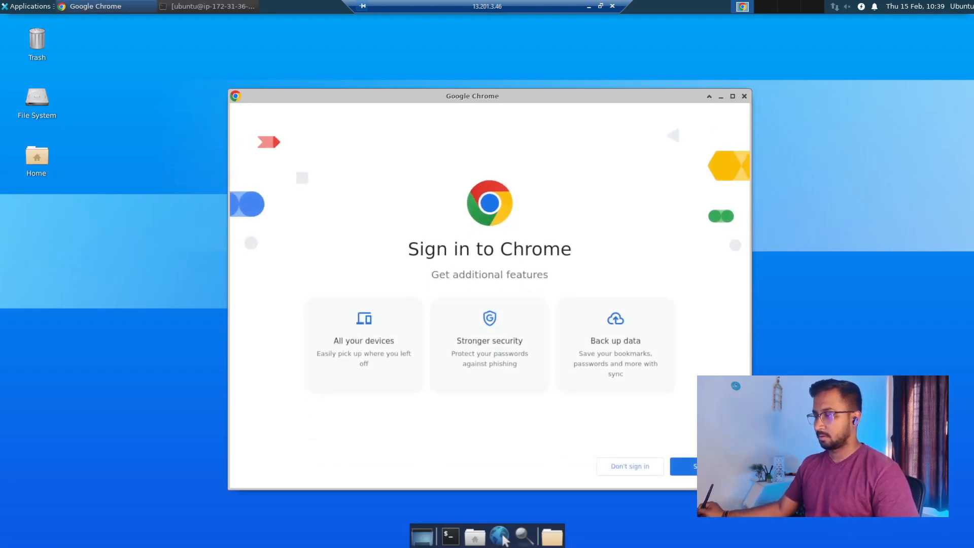
{"action": "left_click", "coordinate": [503, 537]}
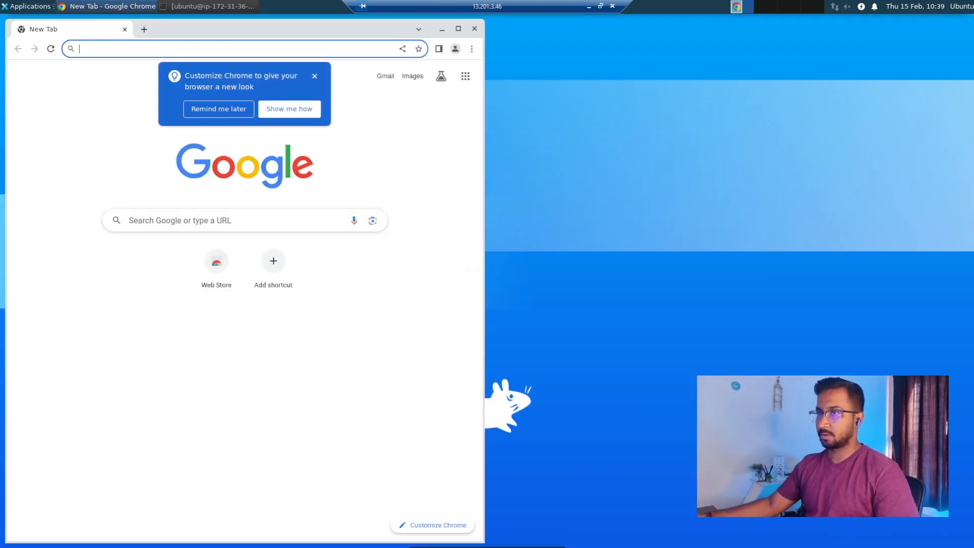
Close the Chrome browser and open the ubuntu home folder in a maximized File Manager window
{"action": "left_click", "coordinate": [458, 29]}
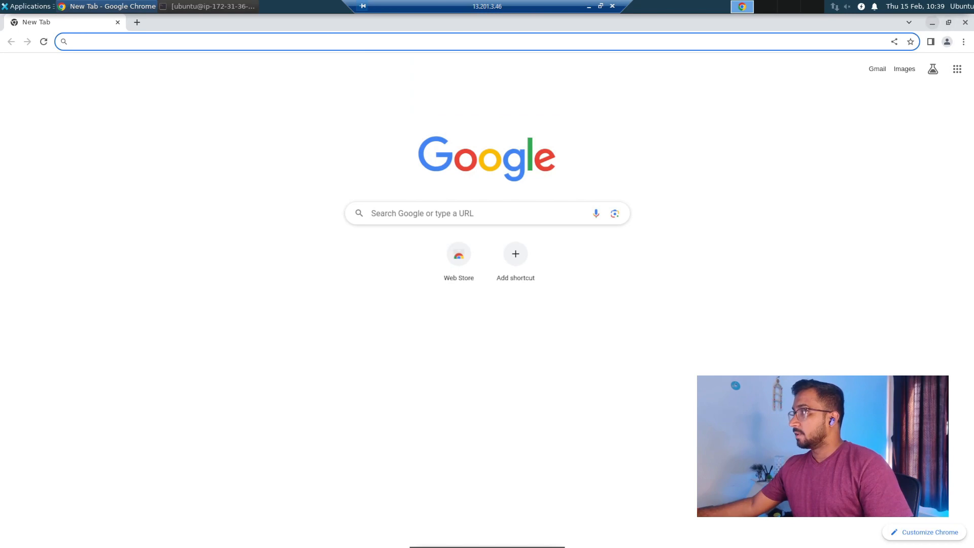
{"action": "left_click", "coordinate": [965, 22]}
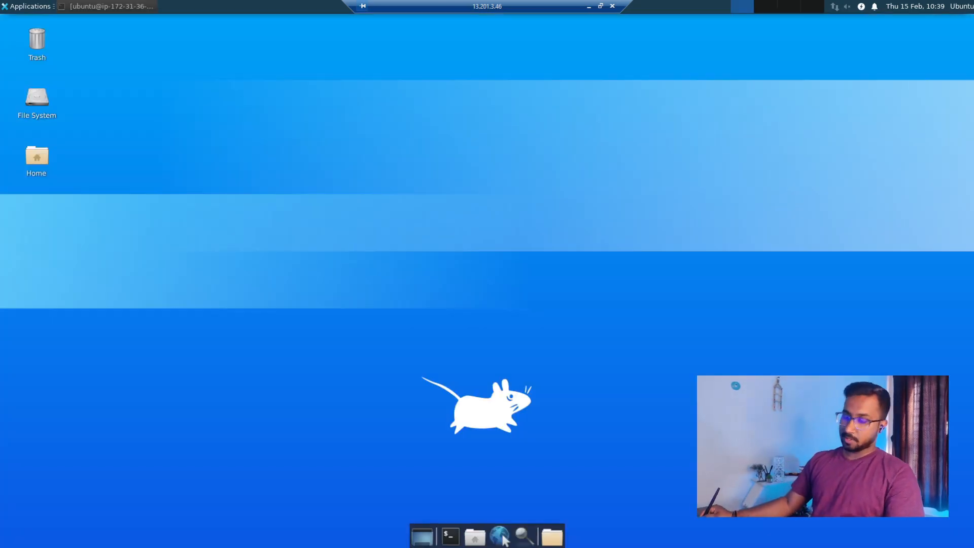
{"action": "left_click", "coordinate": [552, 537]}
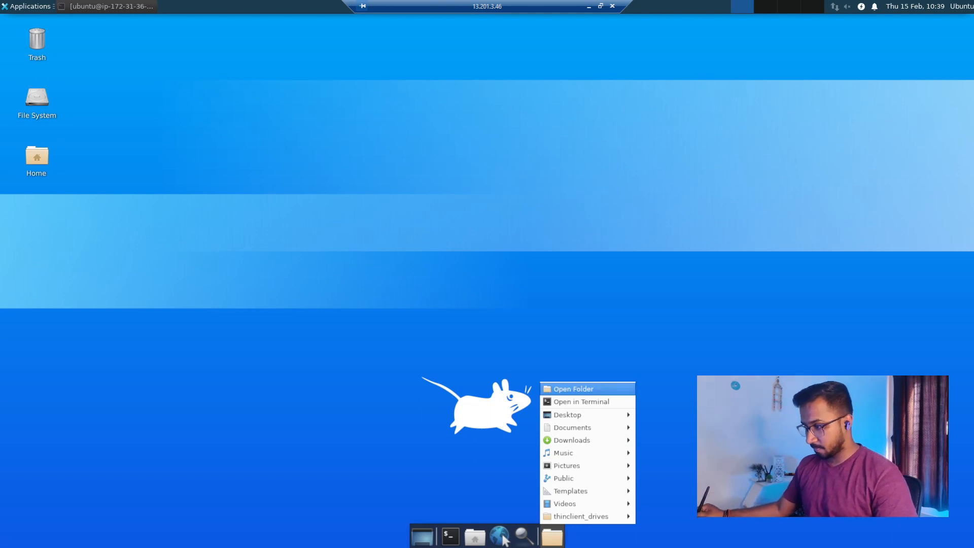
{"action": "left_click", "coordinate": [573, 389]}
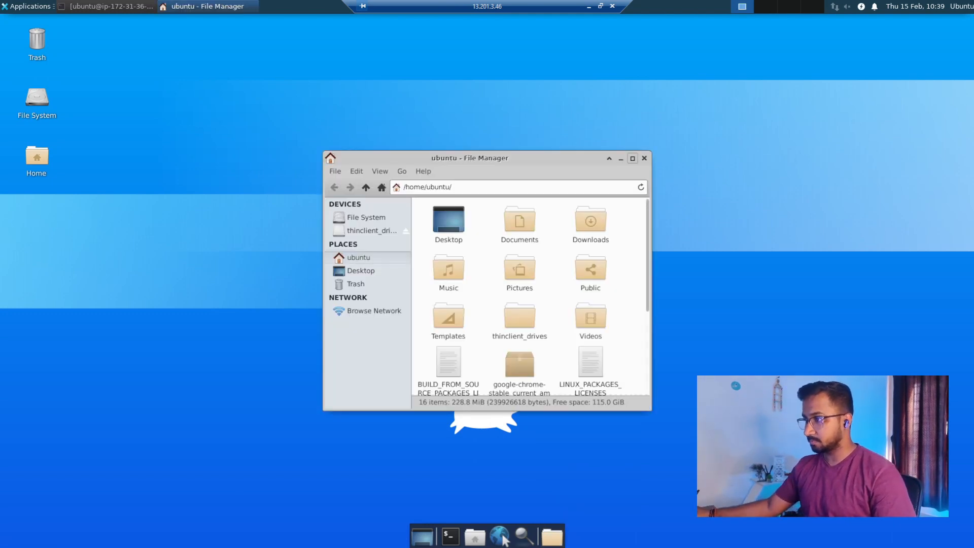
{"action": "left_click", "coordinate": [632, 159]}
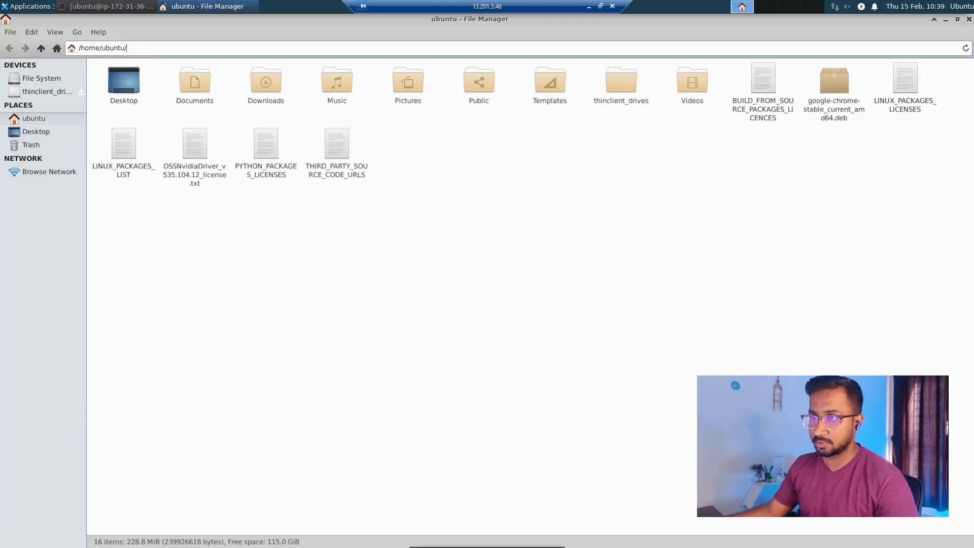
Look at the File System root folder and return to the ubuntu home folder
{"action": "key", "text": "ctrl+a"}
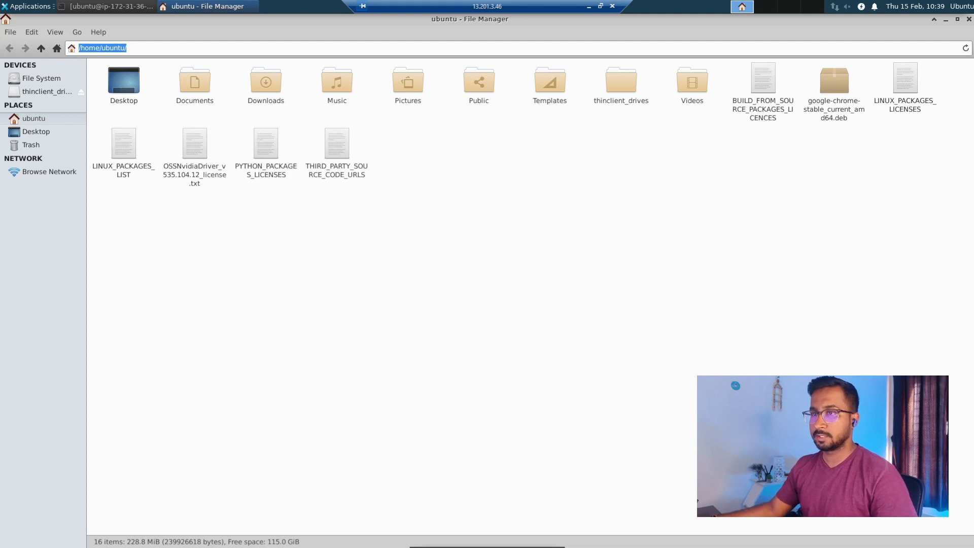
{"action": "left_click", "coordinate": [41, 78]}
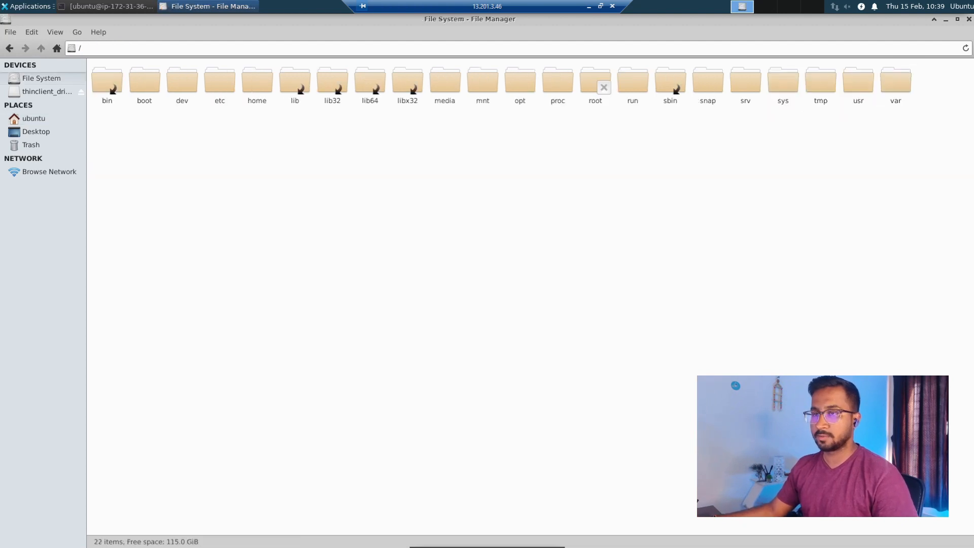
{"action": "right_click", "coordinate": [54, 78]}
{"action": "key", "text": "Escape"}
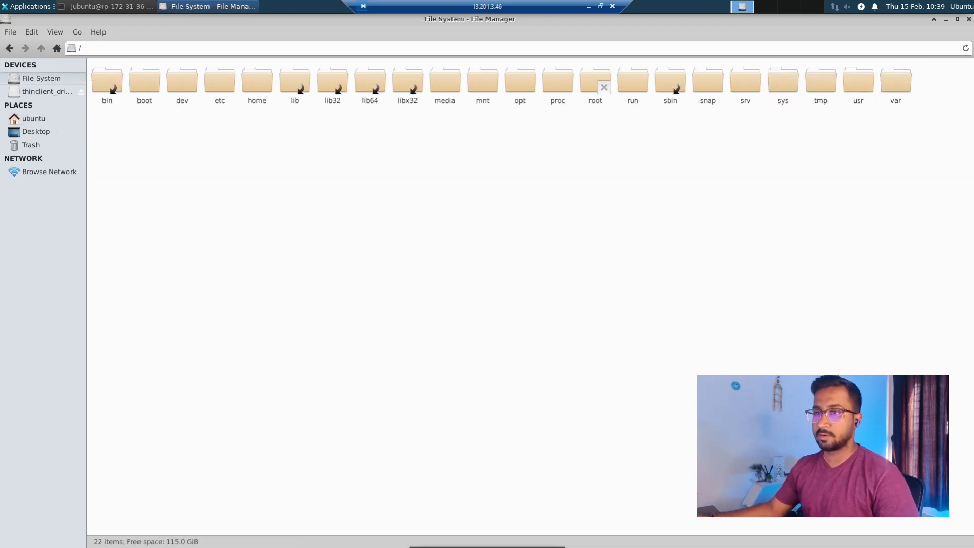
{"action": "left_click", "coordinate": [34, 119]}
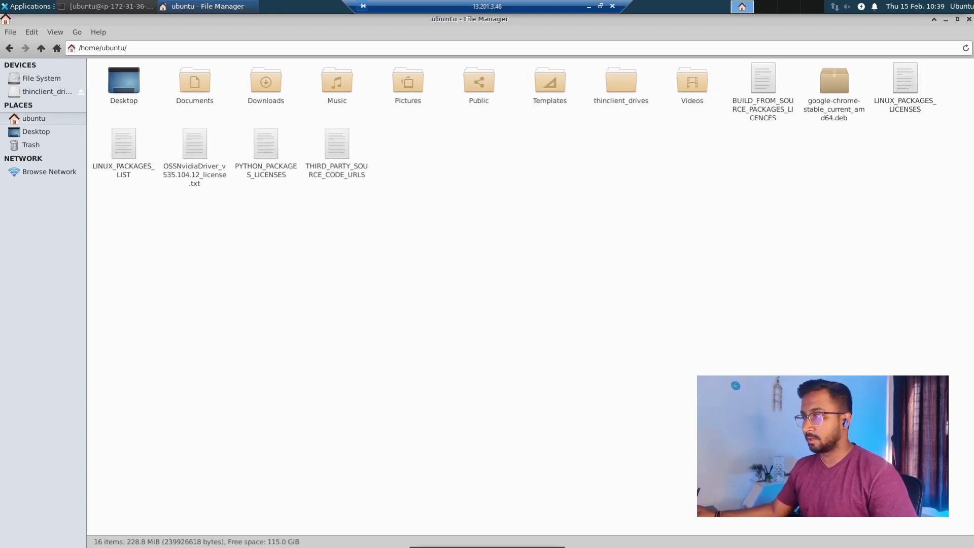
Create a new folder named SD in /home/ubuntu
{"action": "right_click", "coordinate": [526, 242]}
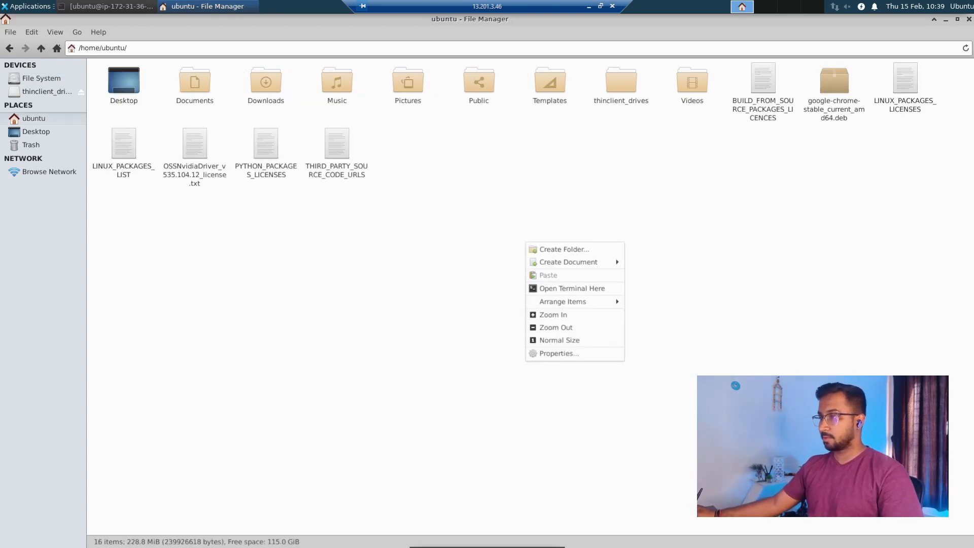
{"action": "left_click", "coordinate": [558, 249]}
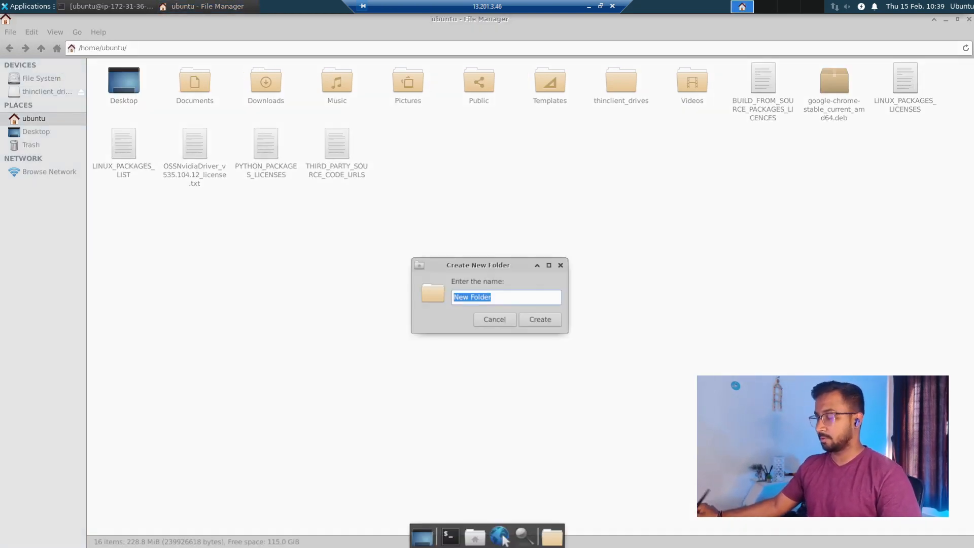
{"action": "type", "text": "SD"}
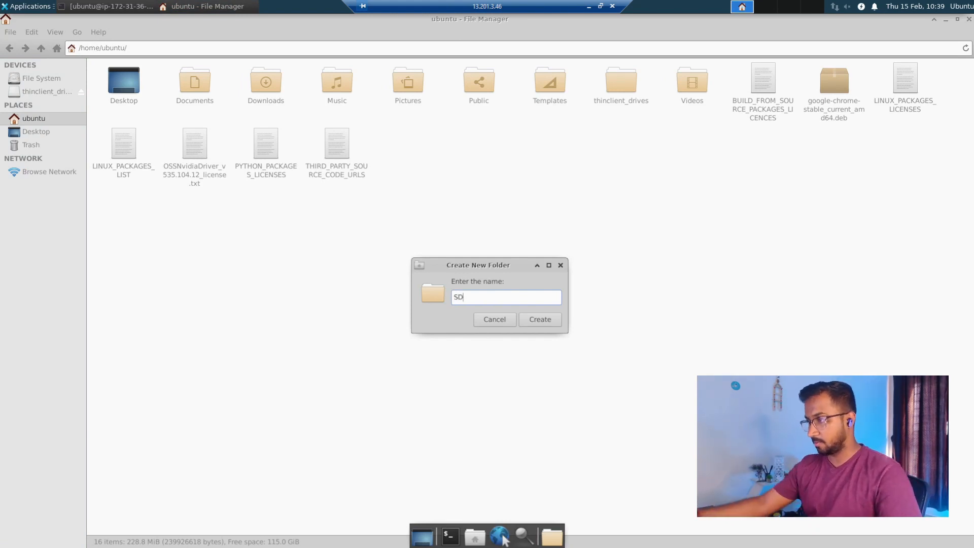
{"action": "key", "text": "Return"}
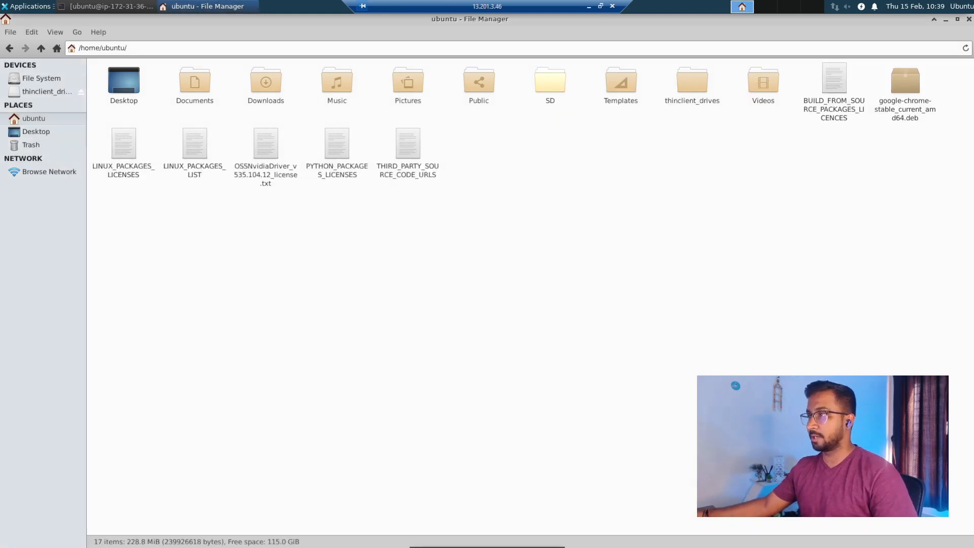
Open a terminal in the SD folder and run the guide's sudo apt install wget git python3 python3-venv libgl1 libglib2.0-0 command
{"action": "left_click", "coordinate": [547, 82]}
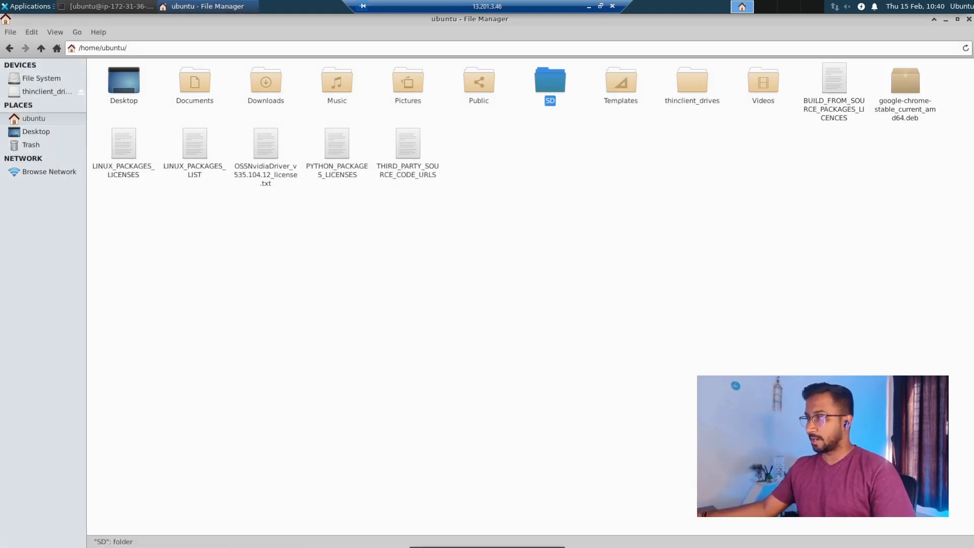
{"action": "right_click", "coordinate": [548, 82]}
{"action": "left_click", "coordinate": [594, 244]}
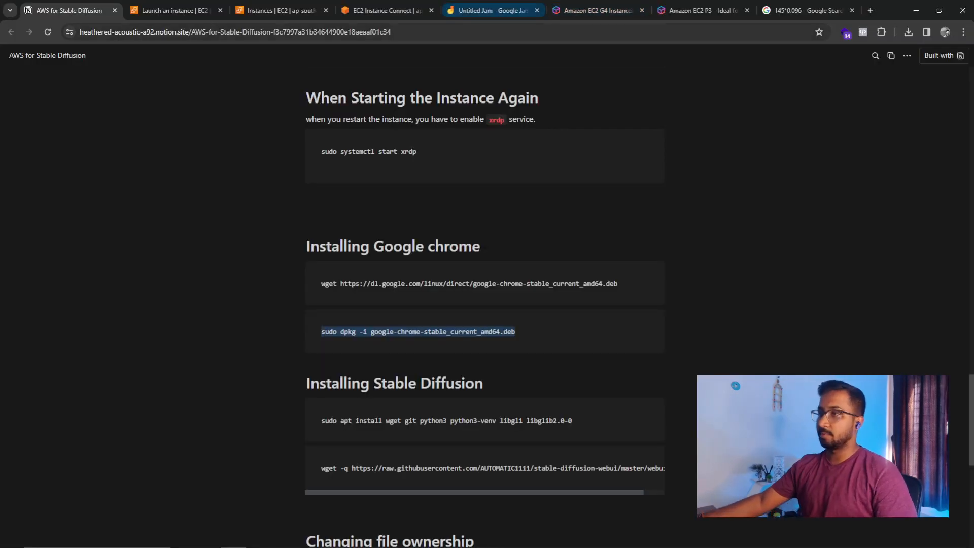
{"action": "scroll", "coordinate": [485, 304], "scroll_direction": "down", "scroll_amount": 3}
{"action": "left_click_drag", "start_coordinate": [573, 268], "coordinate": [321, 268]}
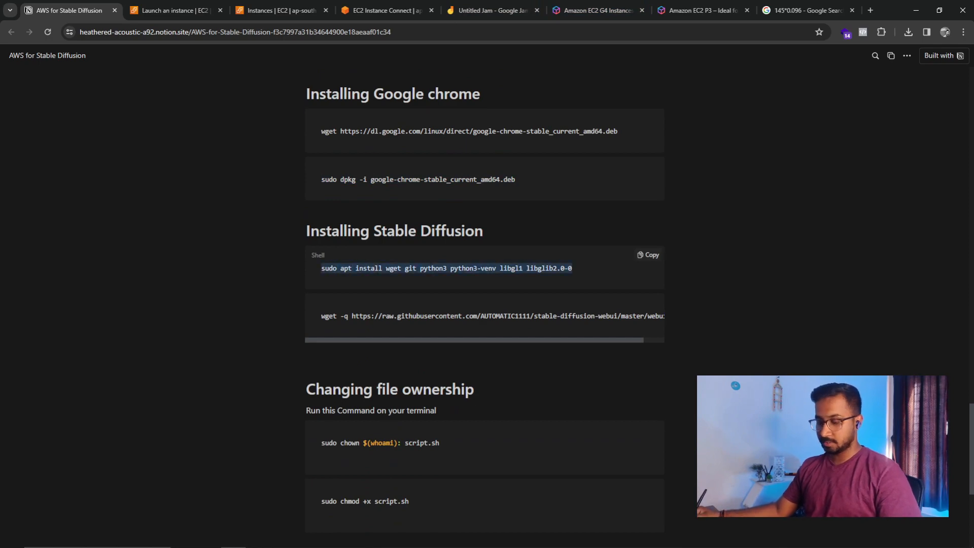
{"action": "left_click", "coordinate": [333, 538]}
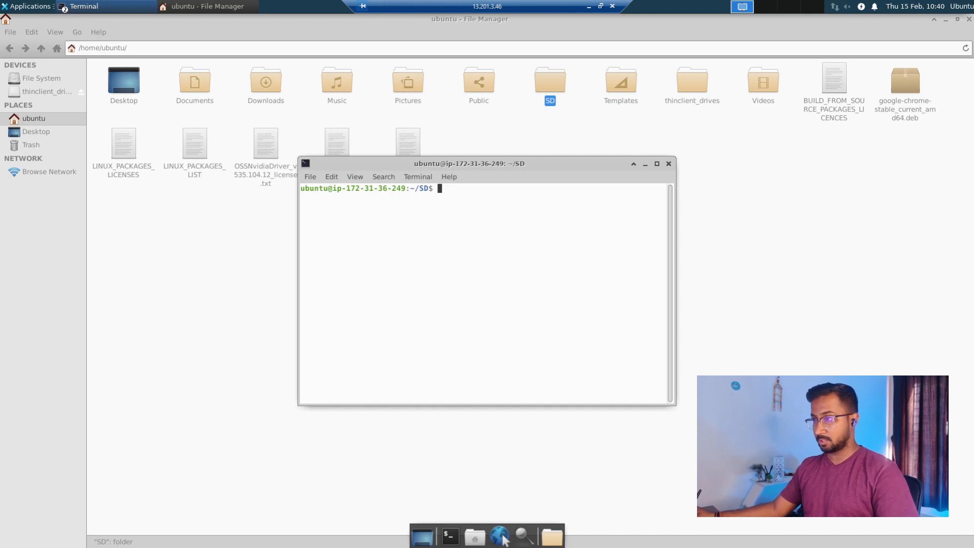
{"action": "type", "text": "sudo apt install wget git python3 python3-venv libgl1 libglib2.0-0"}
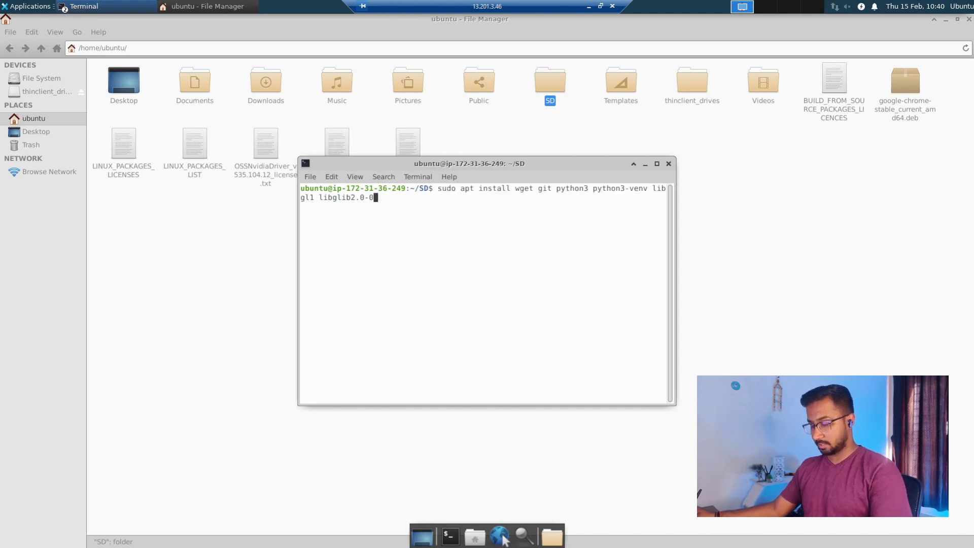
{"action": "key", "text": "Return"}
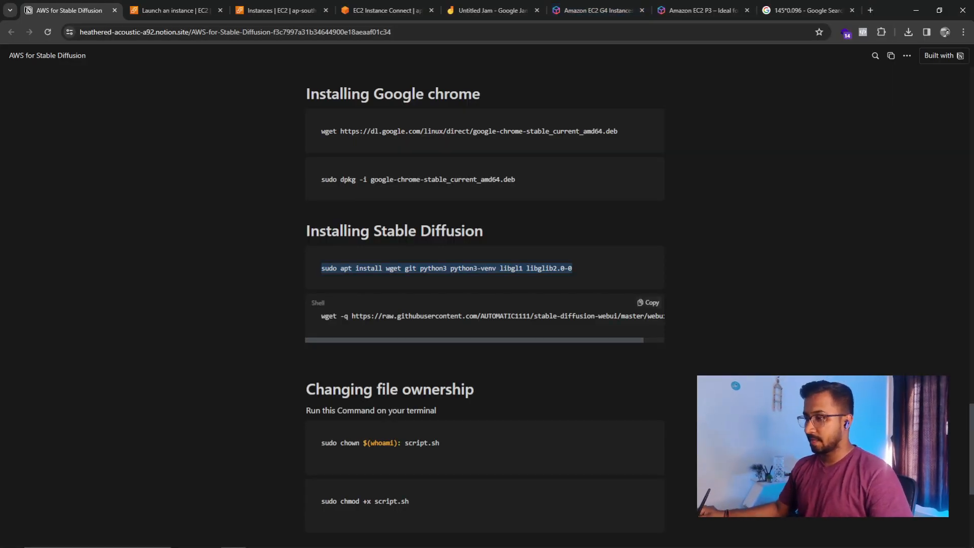
Download the AUTOMATIC1111 webui.sh script by copying the guide's wget -q command and running it in the SD folder's terminal
{"action": "left_click_drag", "start_coordinate": [321, 315], "coordinate": [659, 315]}
{"action": "key", "text": "ctrl+c"}
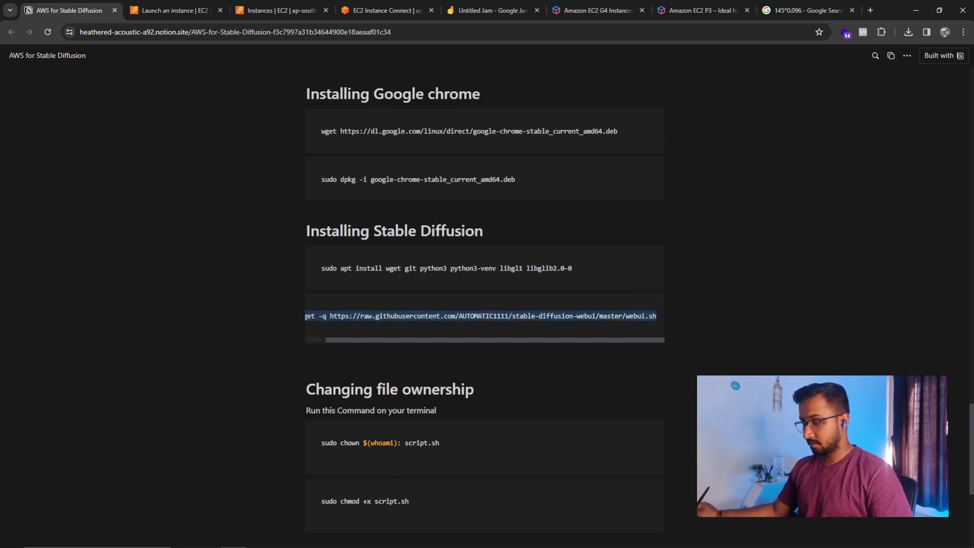
{"action": "left_click_drag", "start_coordinate": [441, 231], "coordinate": [454, 269]}
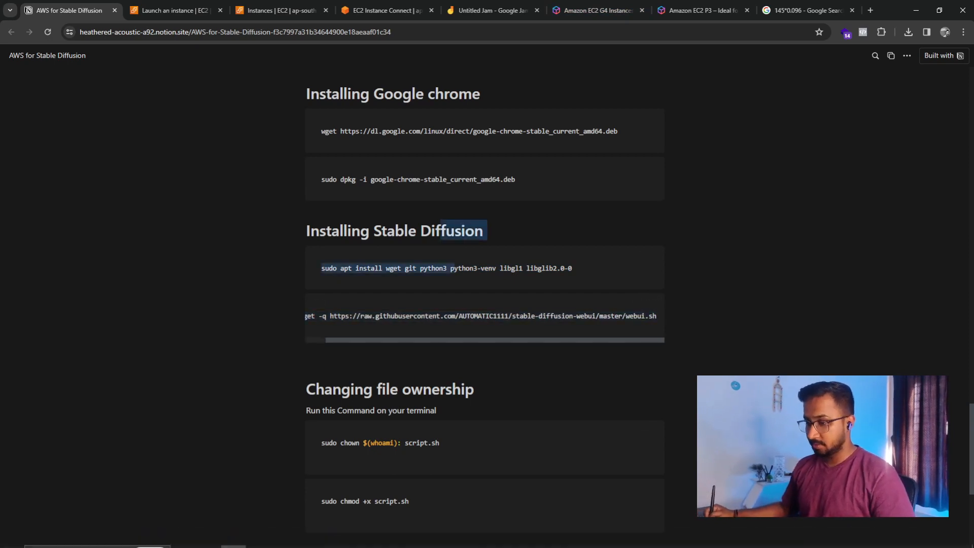
{"action": "left_click", "coordinate": [332, 538]}
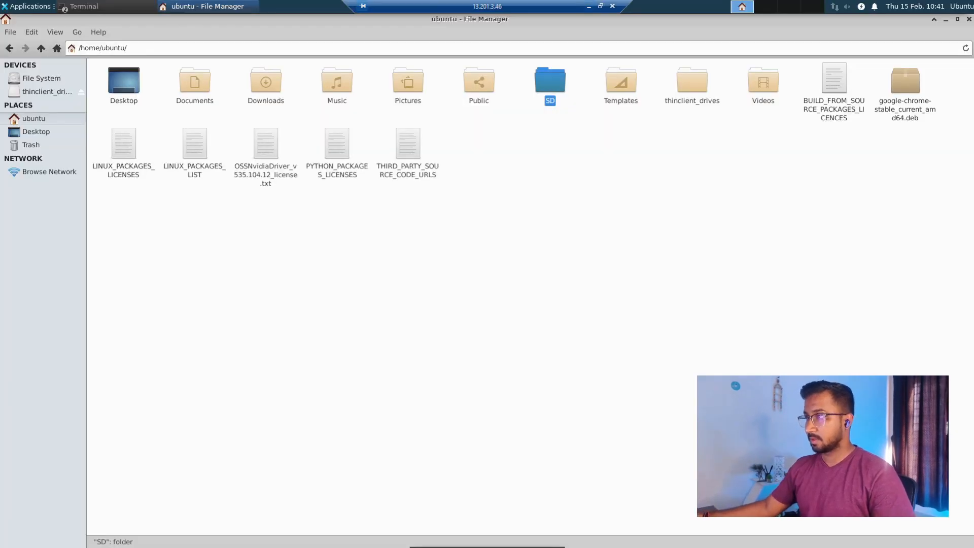
{"action": "left_click", "coordinate": [79, 6]}
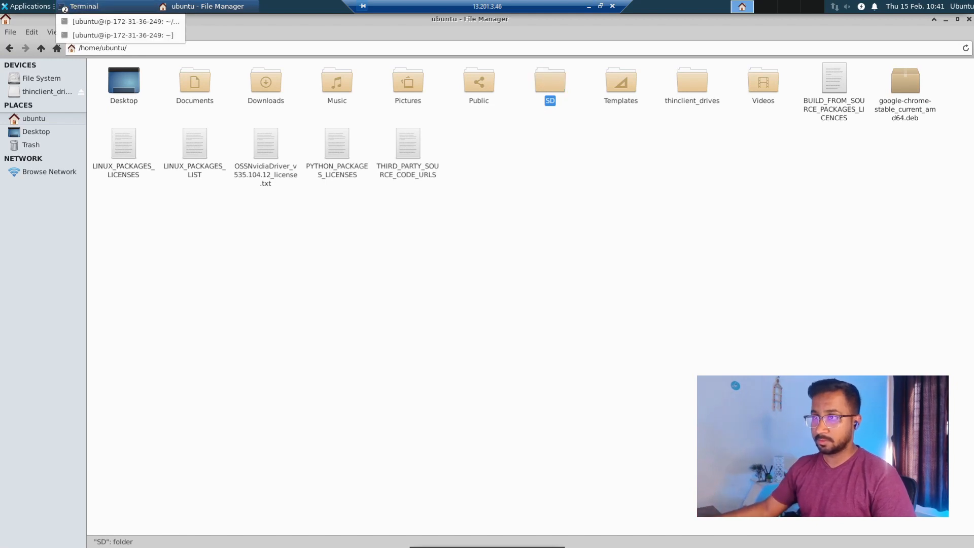
{"action": "left_click", "coordinate": [121, 22]}
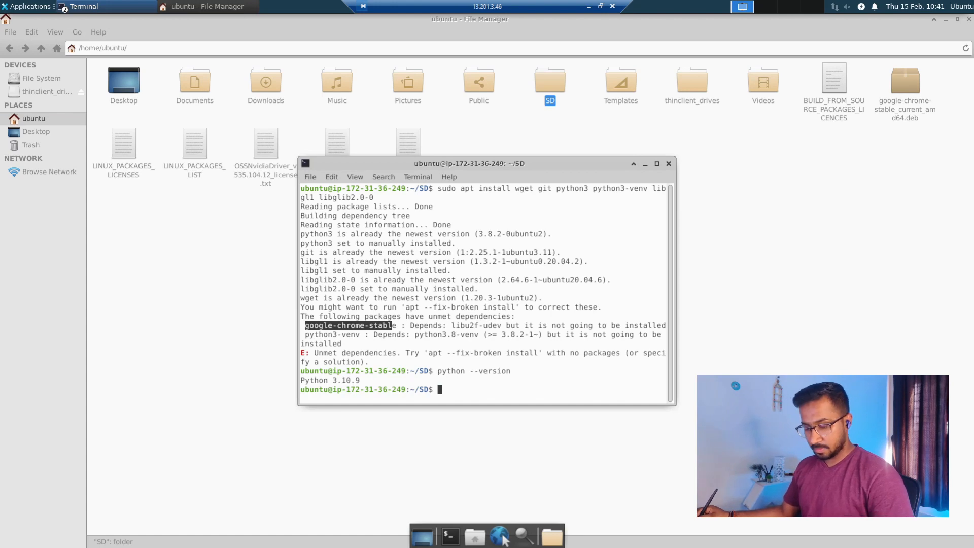
{"action": "key", "text": "ctrl+shift+v"}
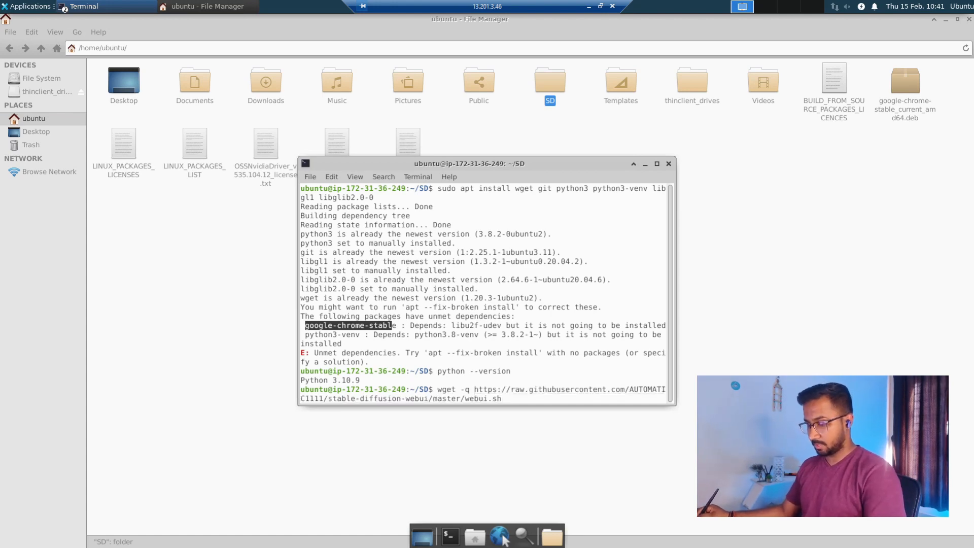
{"action": "key", "text": "Return"}
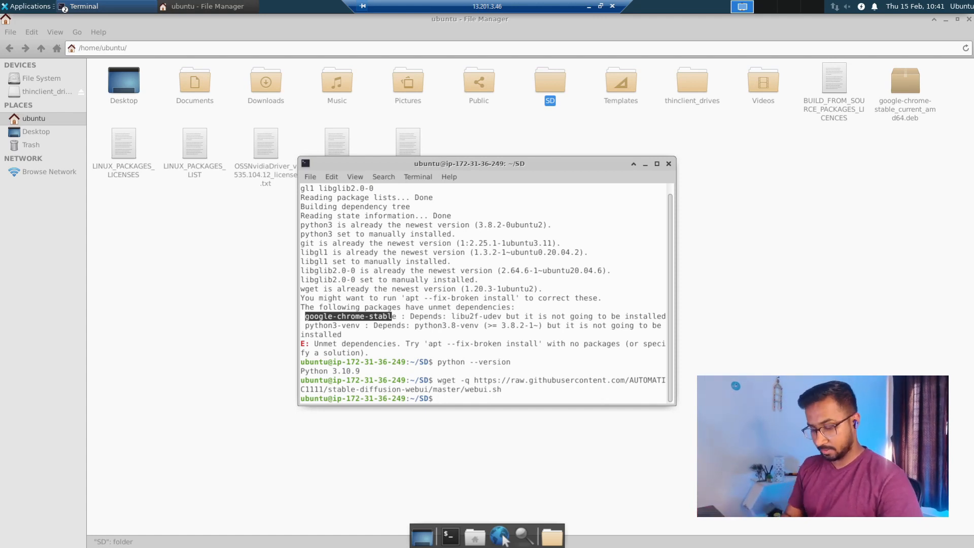
Clear the SD terminal and enter the command ./webui.sh without running it
{"action": "type", "text": "clear"}
{"action": "key", "text": "Return"}
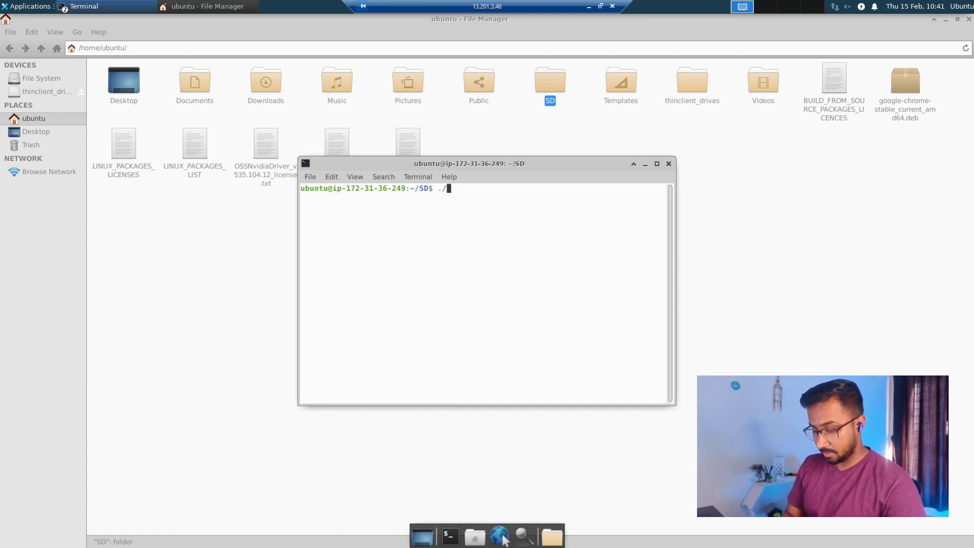
{"action": "type", "text": "./webui"}
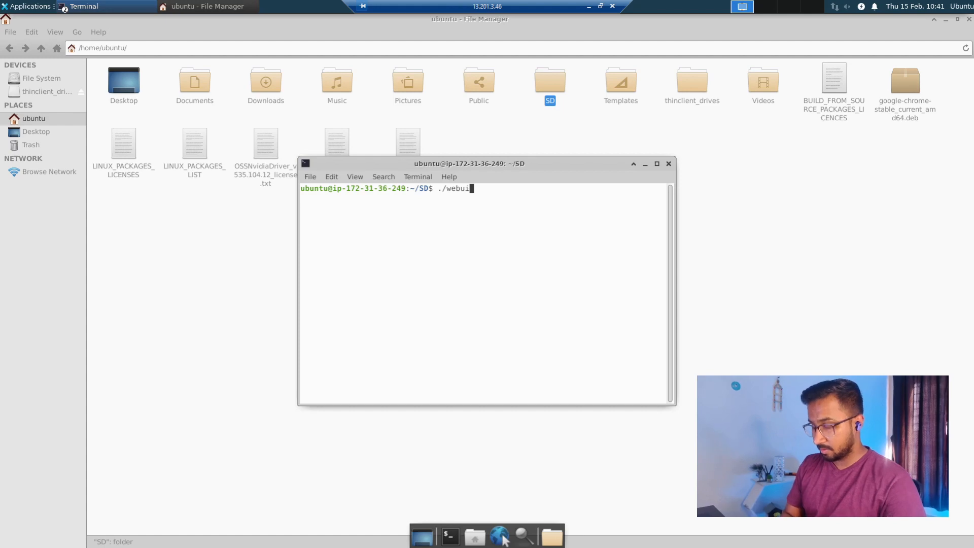
{"action": "type", "text": ".sh"}
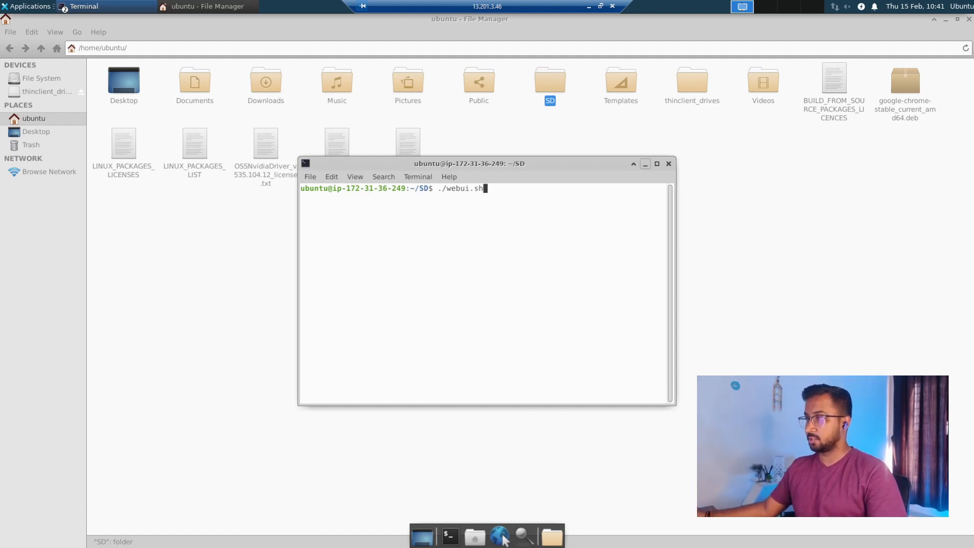
Check the SD folder for webui.sh and run the entered ./webui.sh command in its terminal
{"action": "double_click", "coordinate": [549, 81]}
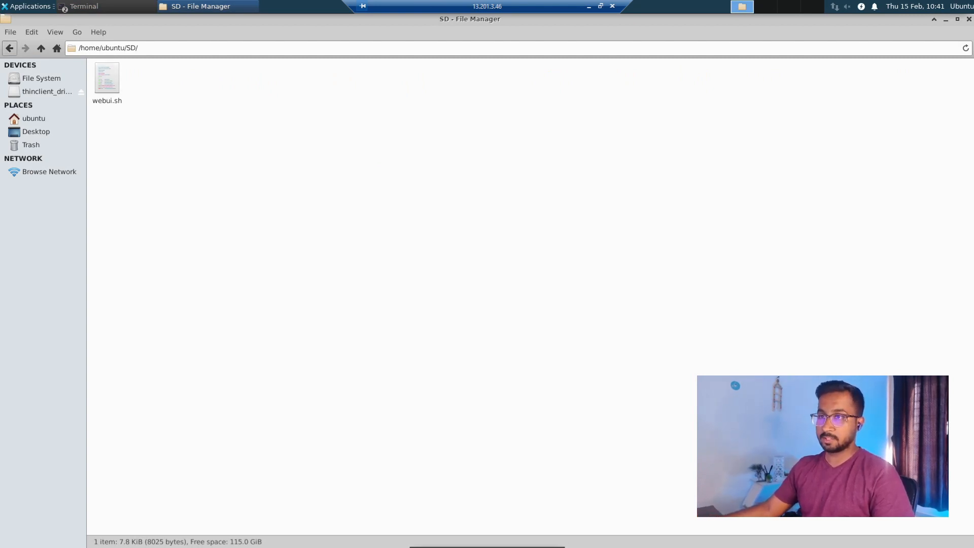
{"action": "left_click", "coordinate": [9, 48]}
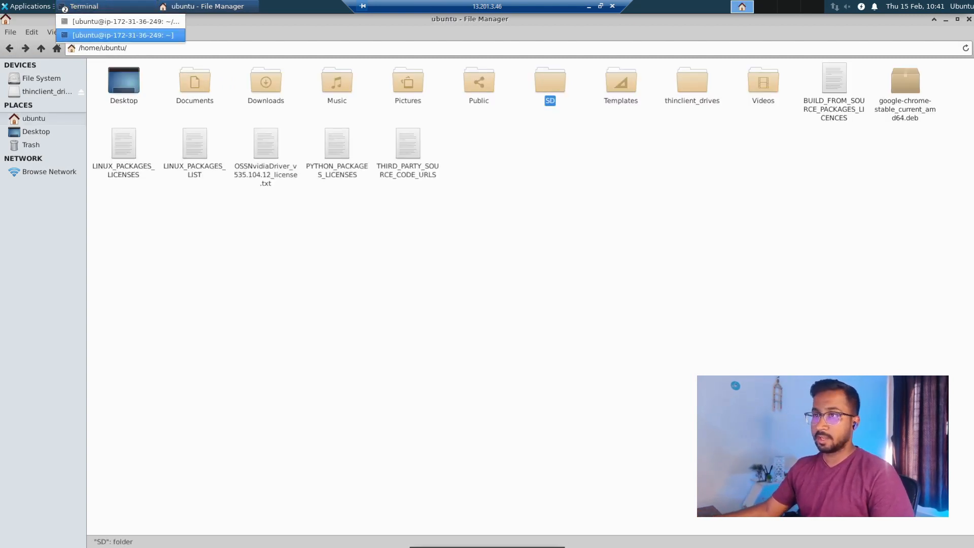
{"action": "left_click", "coordinate": [81, 6]}
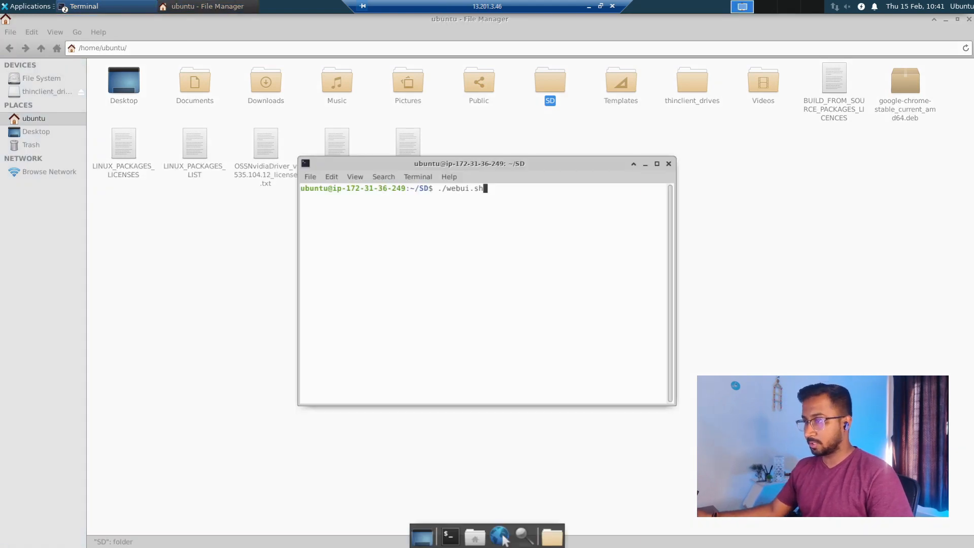
{"action": "left_click_drag", "start_coordinate": [451, 189], "coordinate": [499, 190]}
{"action": "left_click", "coordinate": [499, 191]}
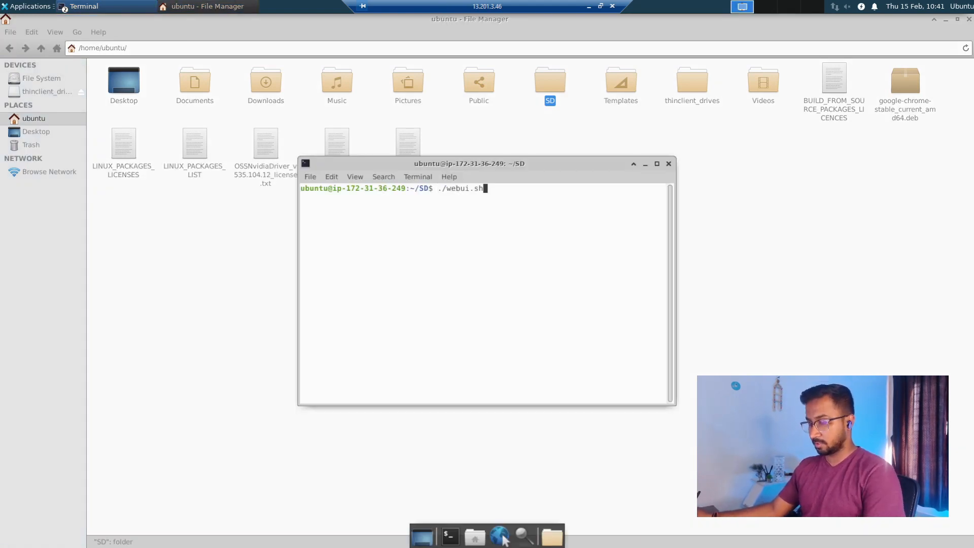
{"action": "key", "text": "Return"}
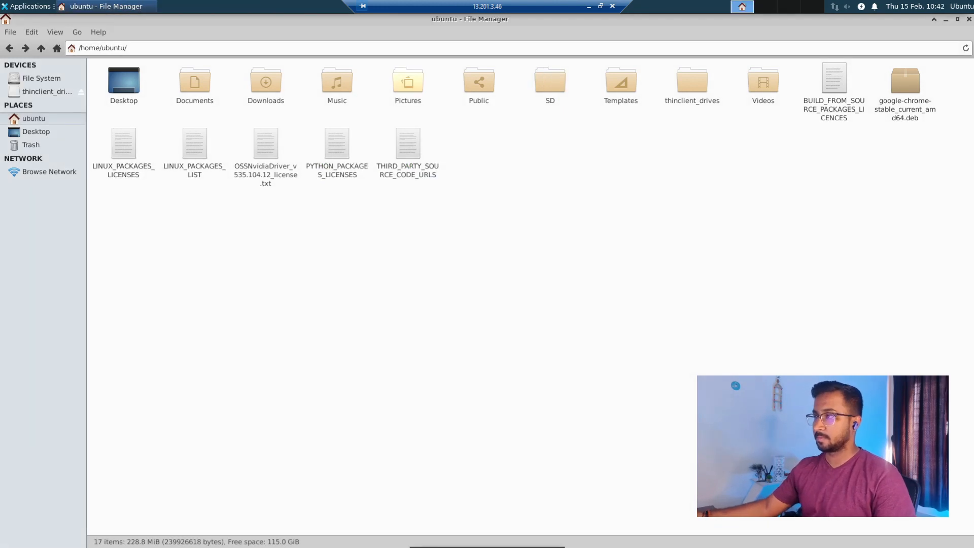
Open a terminal in the SD folder and try to run ./webui.sh
{"action": "right_click", "coordinate": [551, 80]}
{"action": "key", "text": "Escape"}
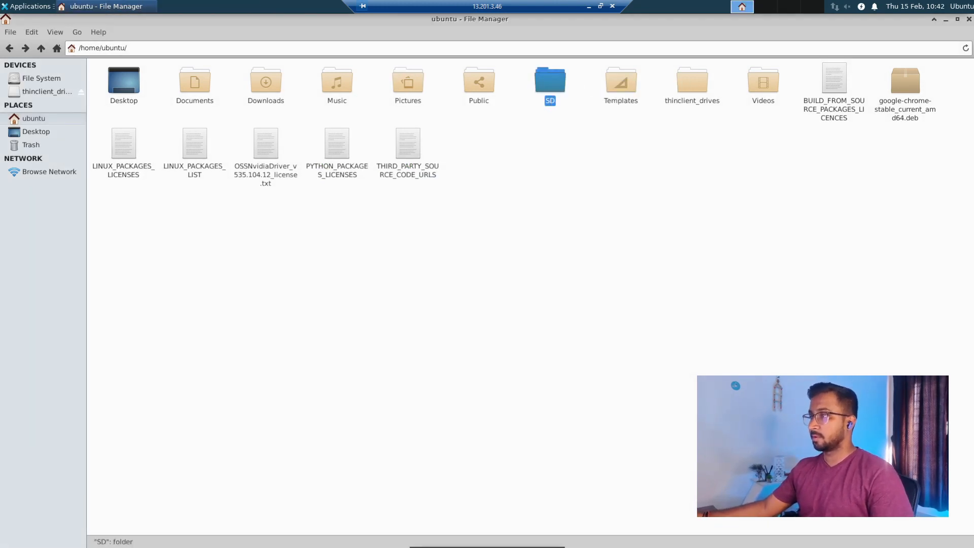
{"action": "right_click", "coordinate": [550, 82]}
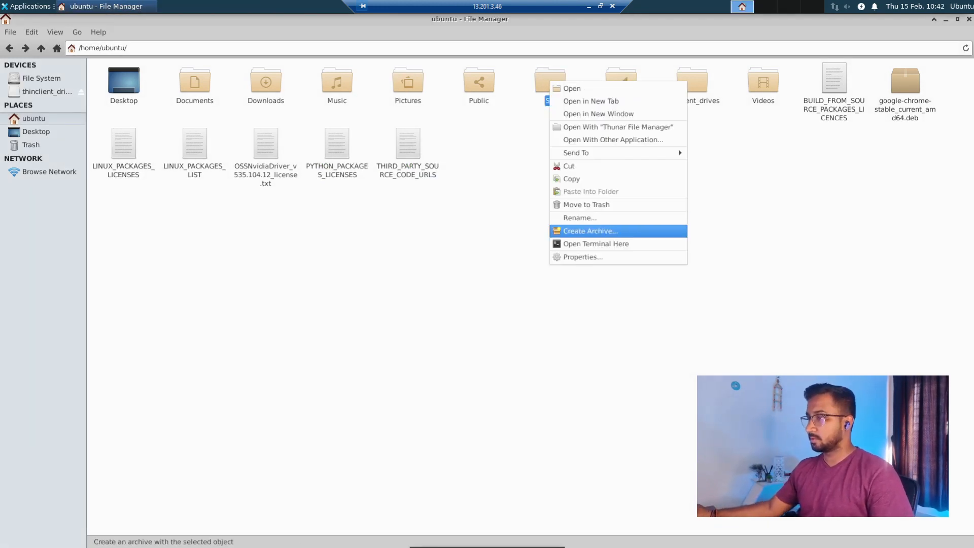
{"action": "left_click", "coordinate": [588, 243]}
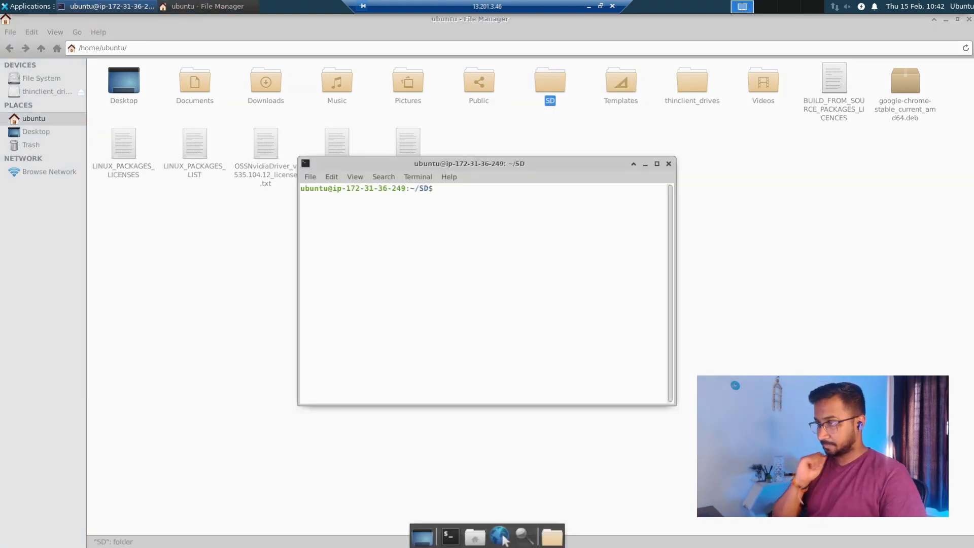
{"action": "type", "text": "./webui.s"}
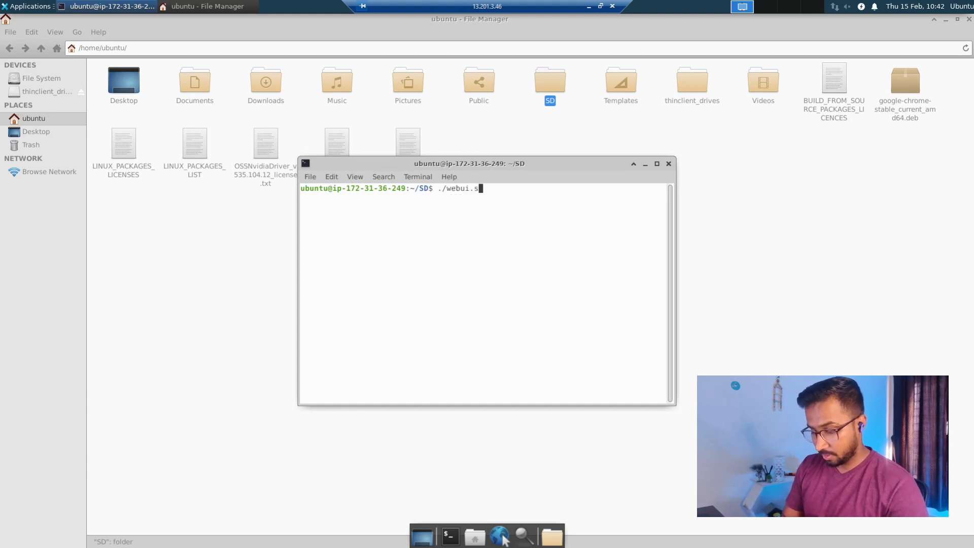
{"action": "type", "text": "h"}
{"action": "key", "text": "Return"}
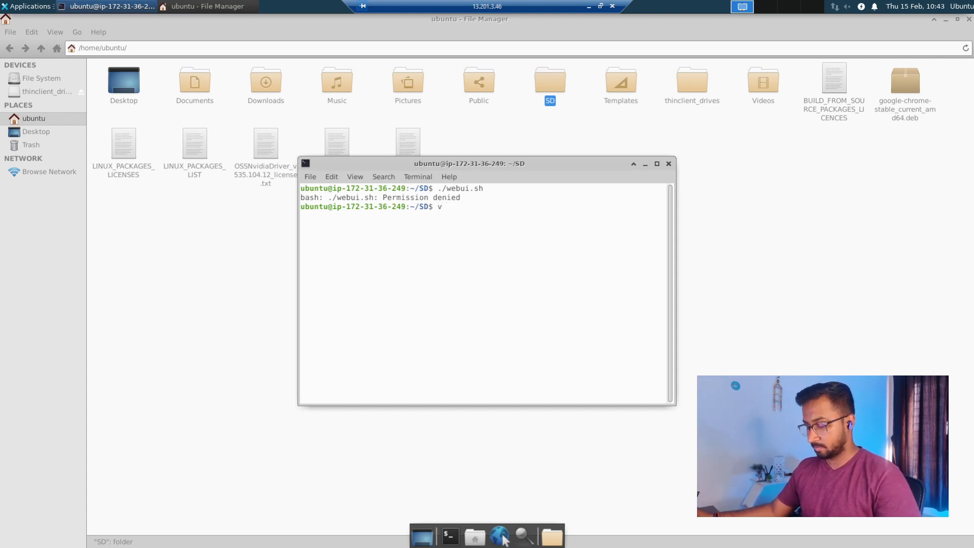
Copy the guide's sudo chown $(whoami): command into the SD terminal and remove its script.sh file name
{"action": "key", "text": "BackSpace"}
{"action": "key", "text": "alt+Tab"}
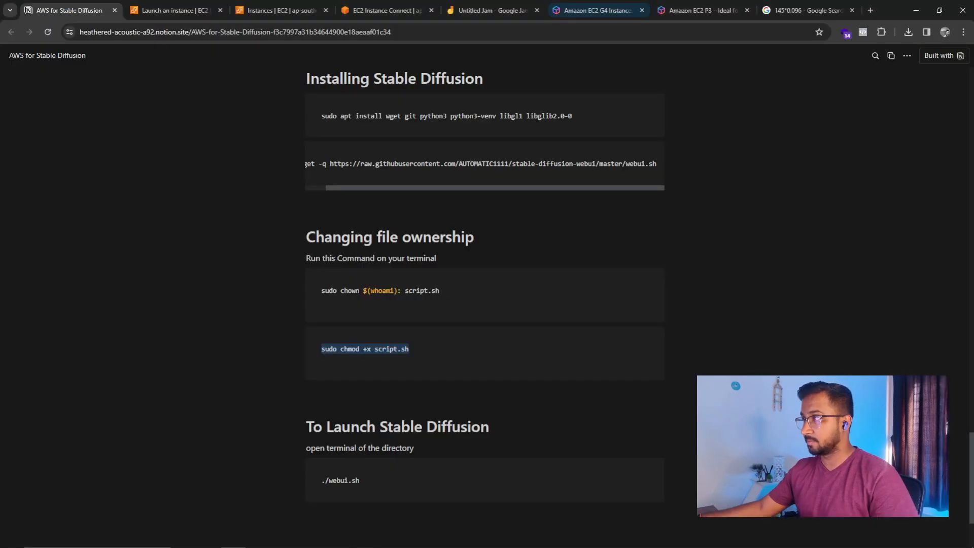
{"action": "left_click_drag", "start_coordinate": [441, 291], "coordinate": [321, 291]}
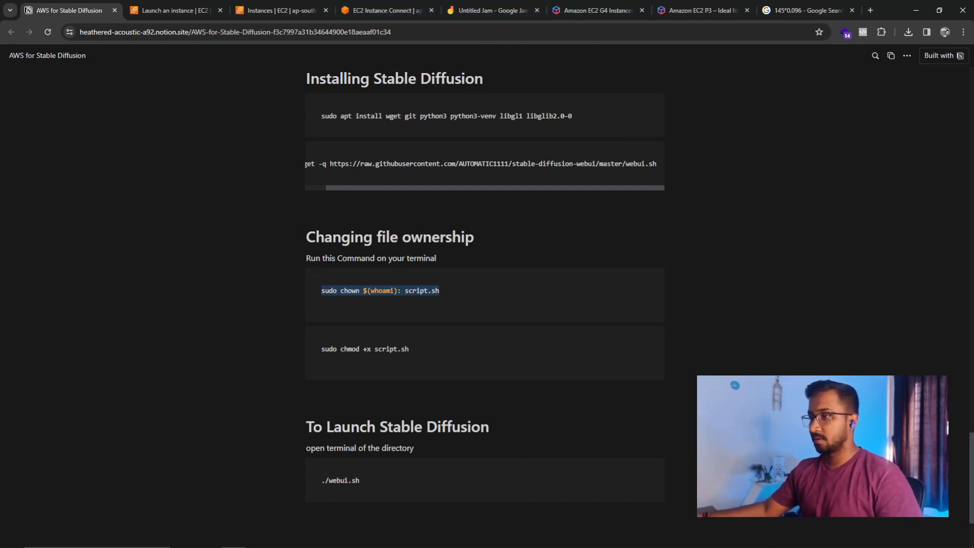
{"action": "left_click", "coordinate": [332, 537]}
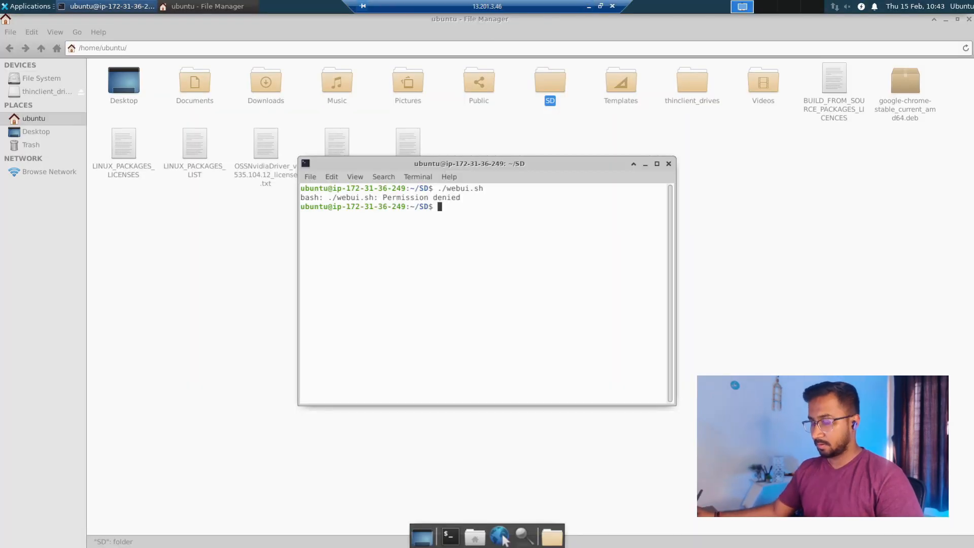
{"action": "type", "text": "sudo chown $(whoami): script.sh"}
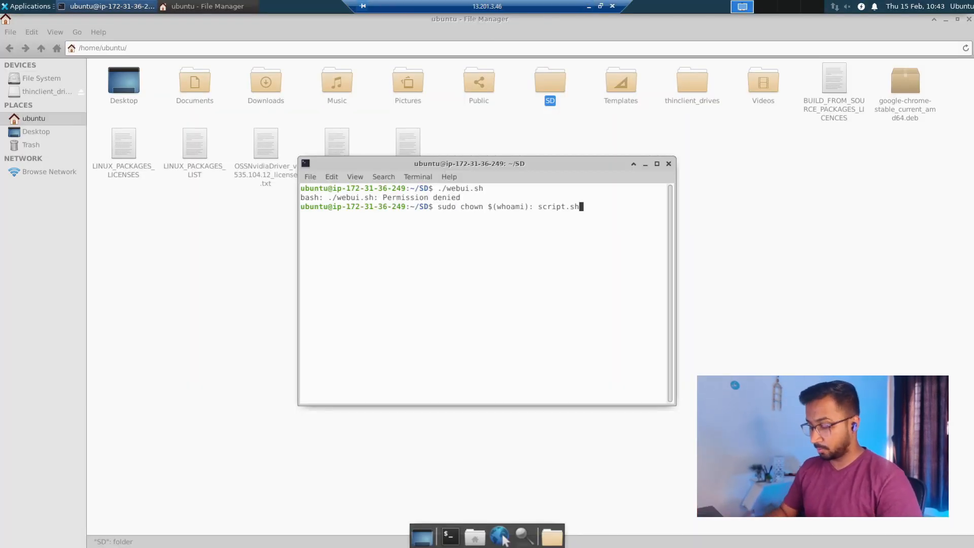
{"action": "key", "text": "BackSpace"}
{"action": "key", "text": "BackSpace"}
{"action": "key", "text": "BackSpace"}
{"action": "key", "text": "BackSpace"}
{"action": "key", "text": "BackSpace"}
{"action": "key", "text": "BackSpace"}
{"action": "key", "text": "BackSpace"}
{"action": "key", "text": "BackSpace"}
{"action": "key", "text": "BackSpace"}
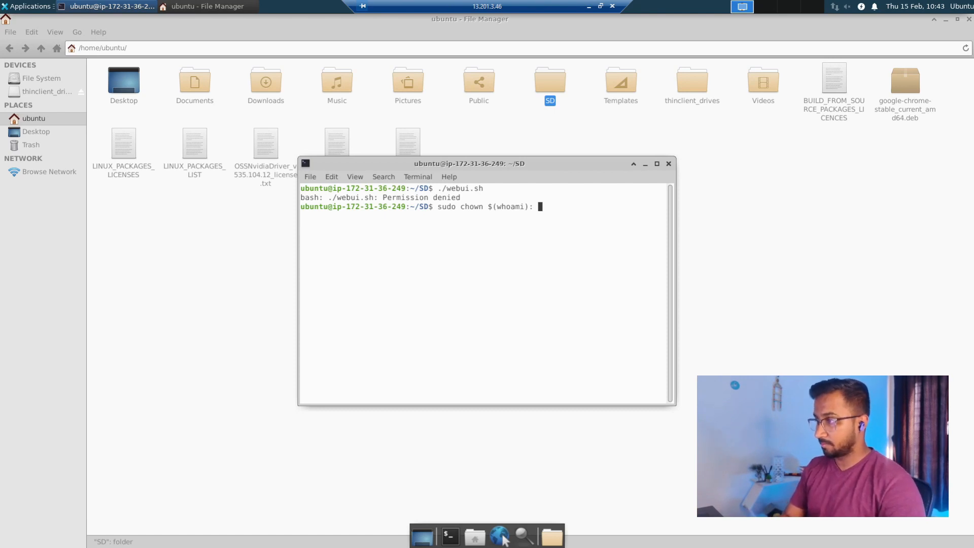
{"action": "type", "text": "./"}
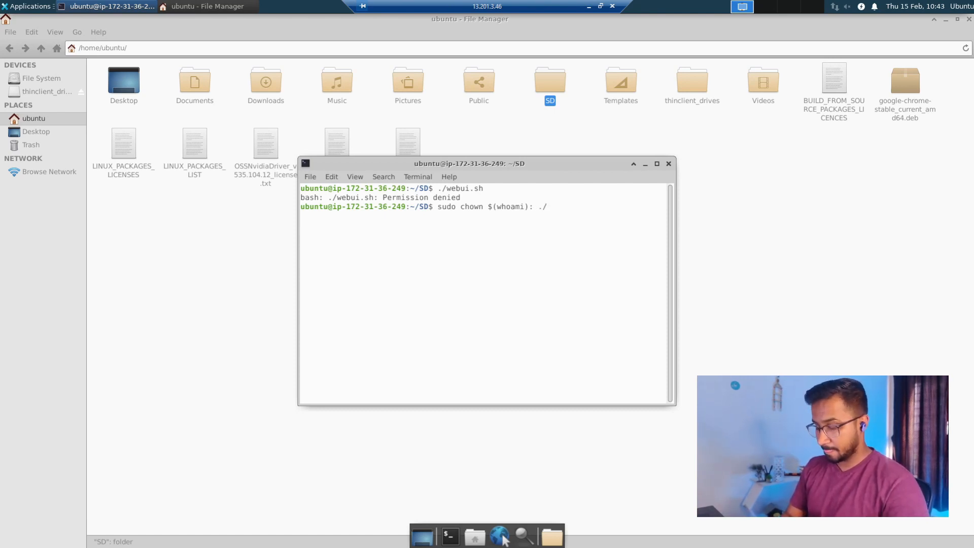
{"action": "type", "text": "webui"}
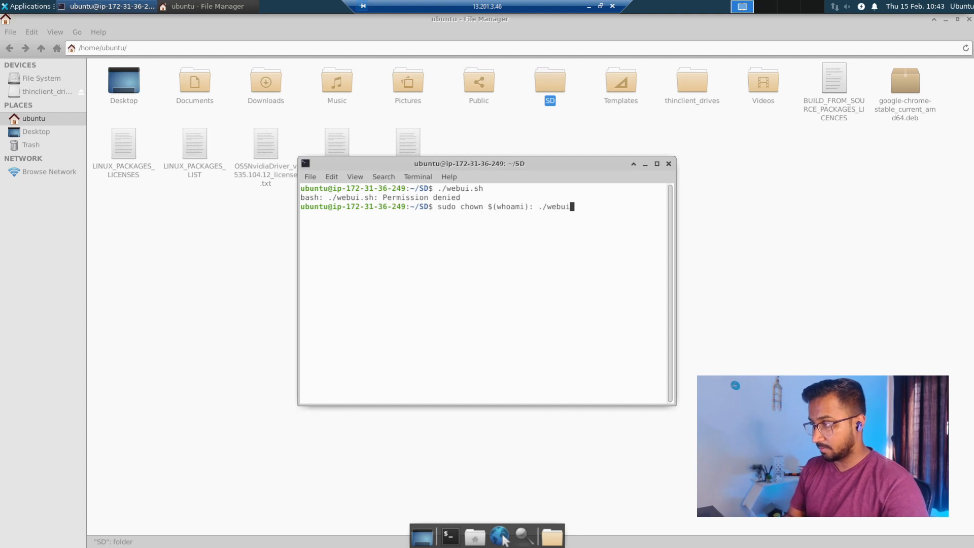
{"action": "type", "text": ".sh"}
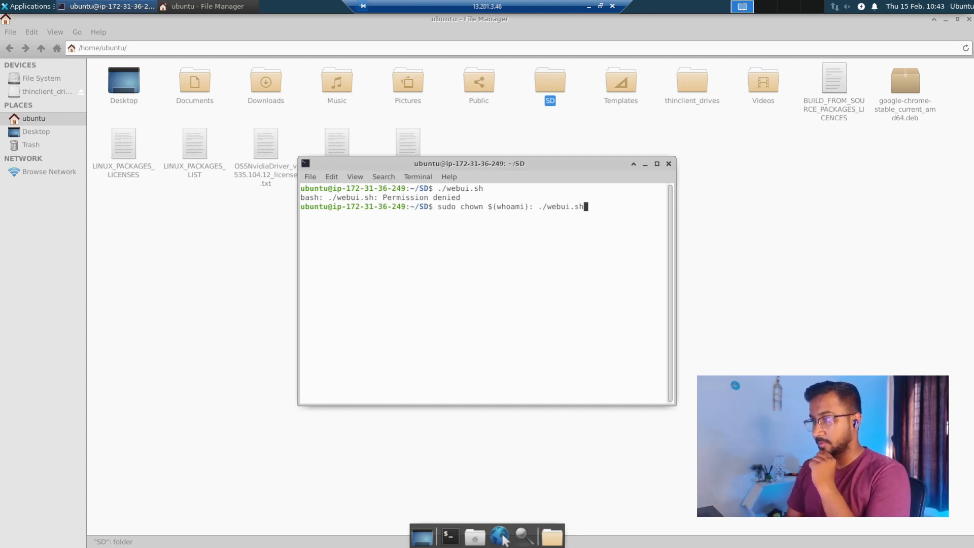
{"action": "key", "text": "BackSpace"}
{"action": "key", "text": "BackSpace"}
{"action": "key", "text": "BackSpace"}
{"action": "key", "text": "BackSpace"}
{"action": "key", "text": "BackSpace"}
{"action": "key", "text": "BackSpace"}
{"action": "key", "text": "BackSpace"}
{"action": "key", "text": "BackSpace"}
{"action": "key", "text": "BackSpace"}
{"action": "key", "text": "BackSpace"}
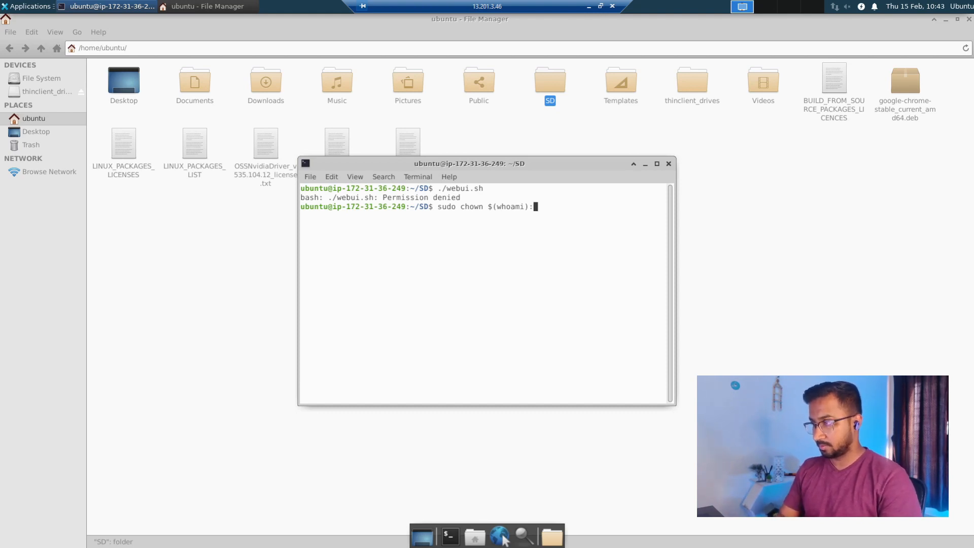
Complete the chown command with webui.sh as the file and run it
{"action": "type", "text": "webui.sh"}
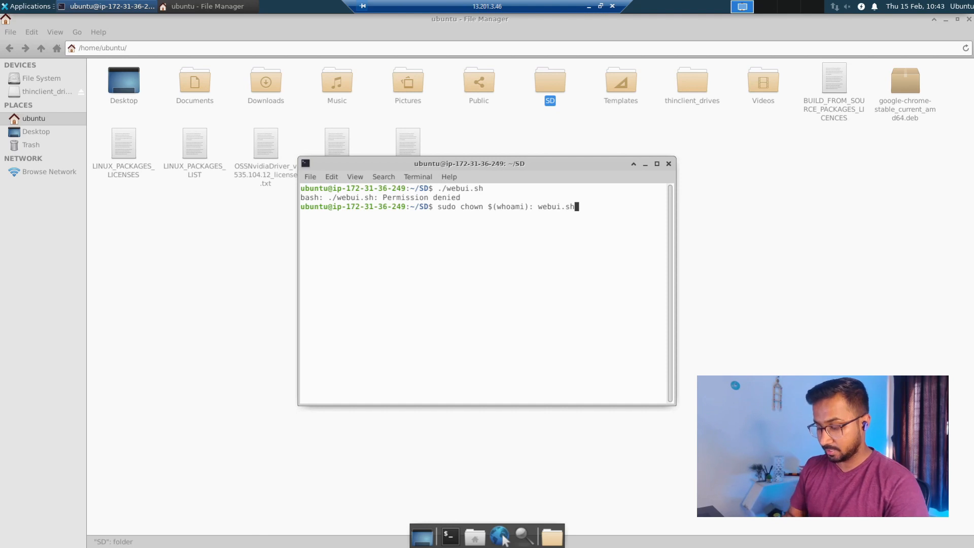
{"action": "key", "text": "Return"}
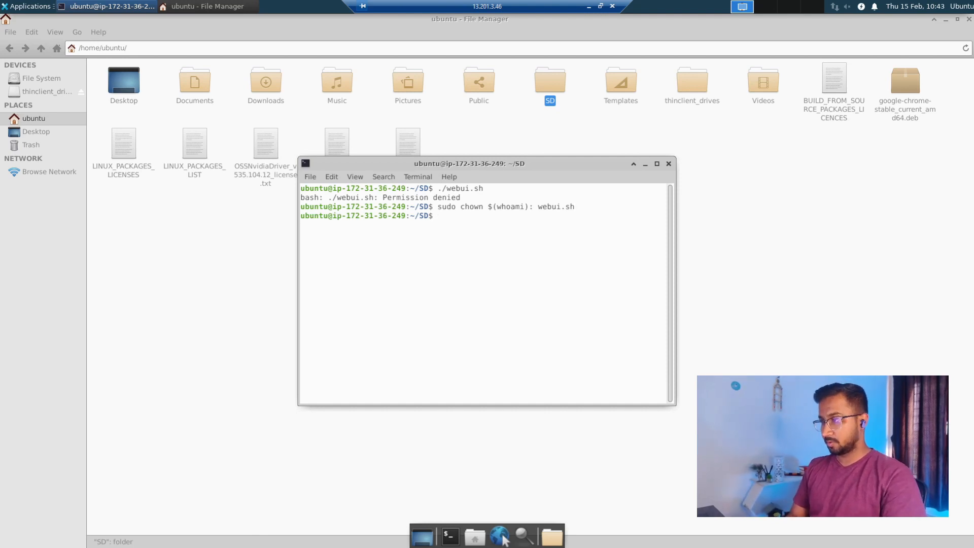
Make the script executable by running sudo chmod +x webui.sh, checking the command against the guide
{"action": "type", "text": "s"}
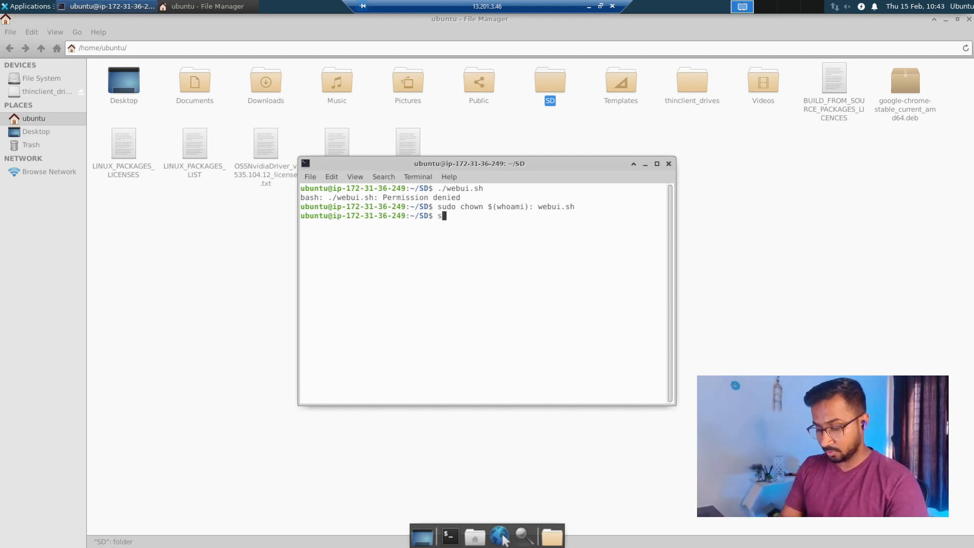
{"action": "type", "text": "udo chm"}
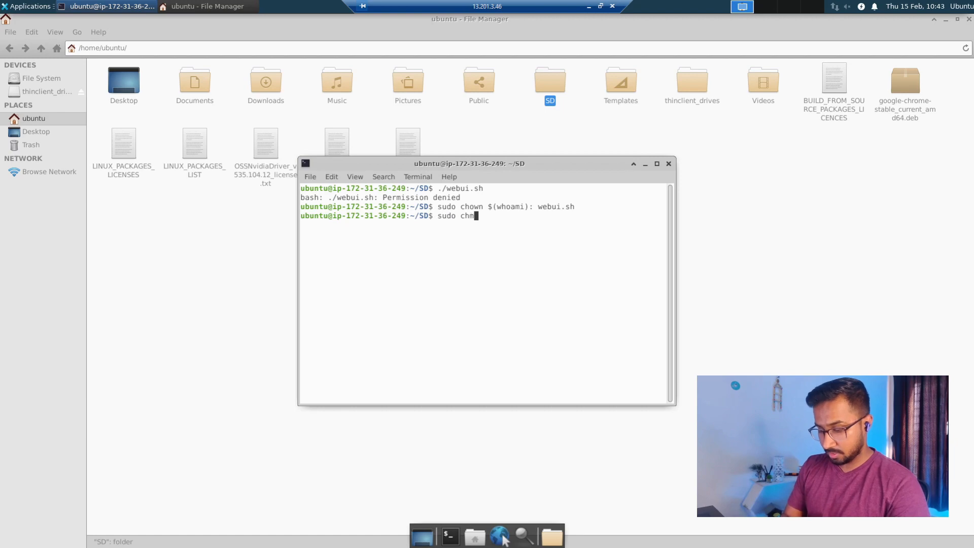
{"action": "type", "text": "od"}
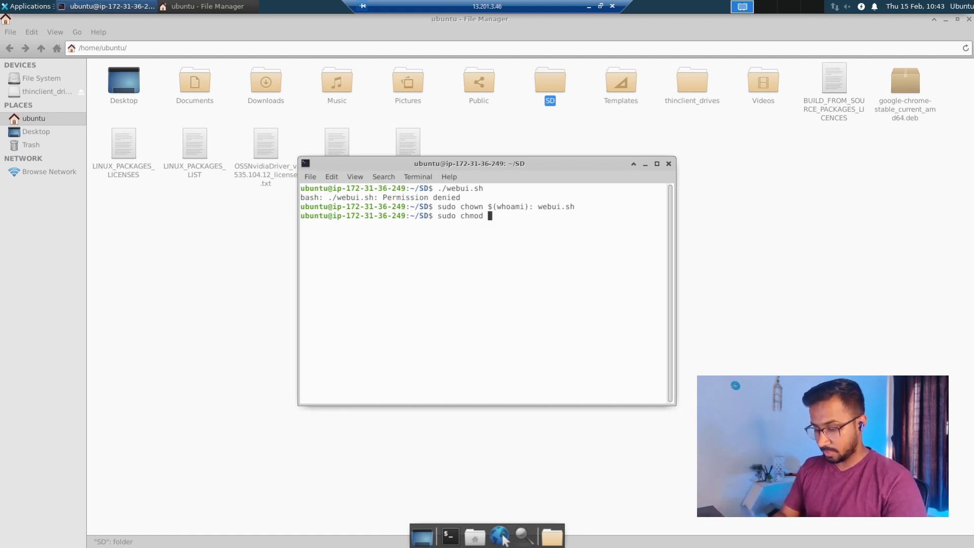
{"action": "type", "text": " +X"}
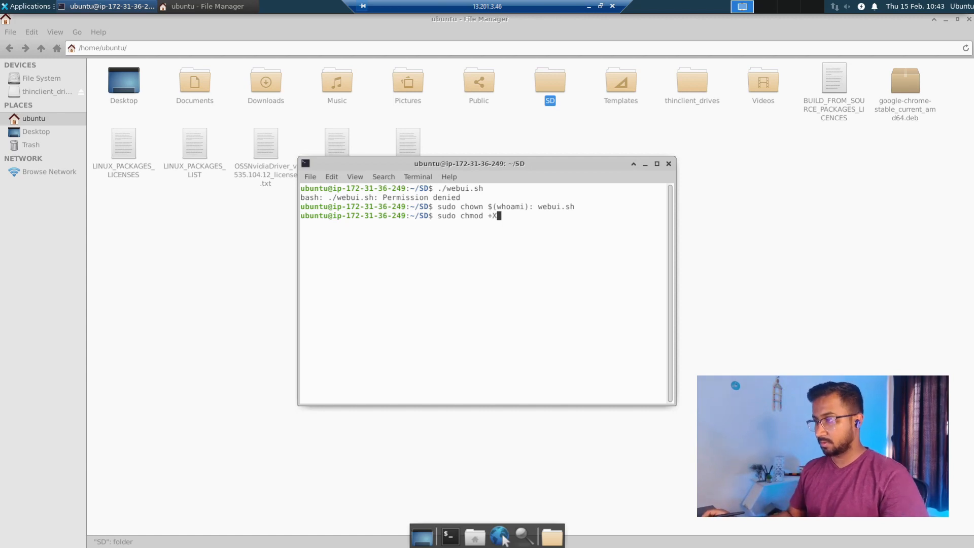
{"action": "type", "text": "x"}
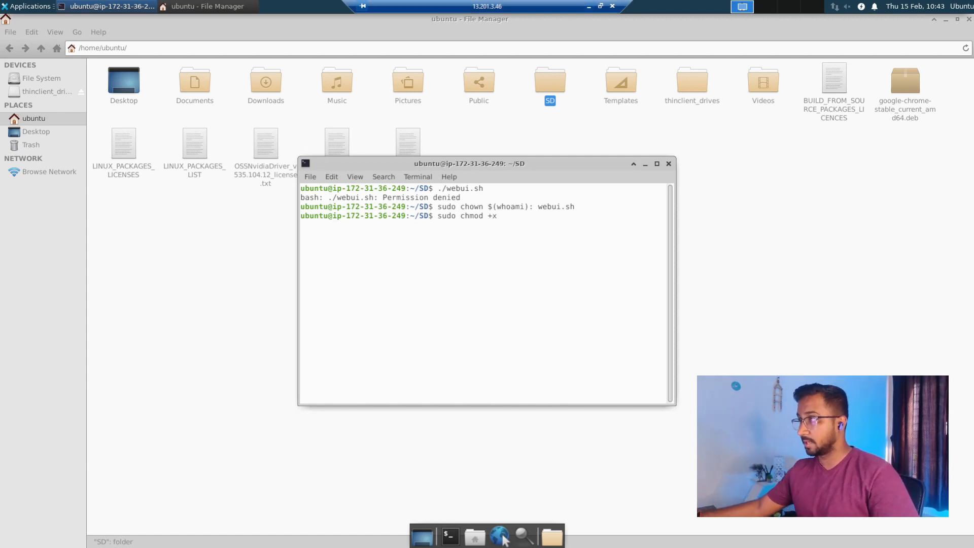
{"action": "left_click", "coordinate": [589, 7]}
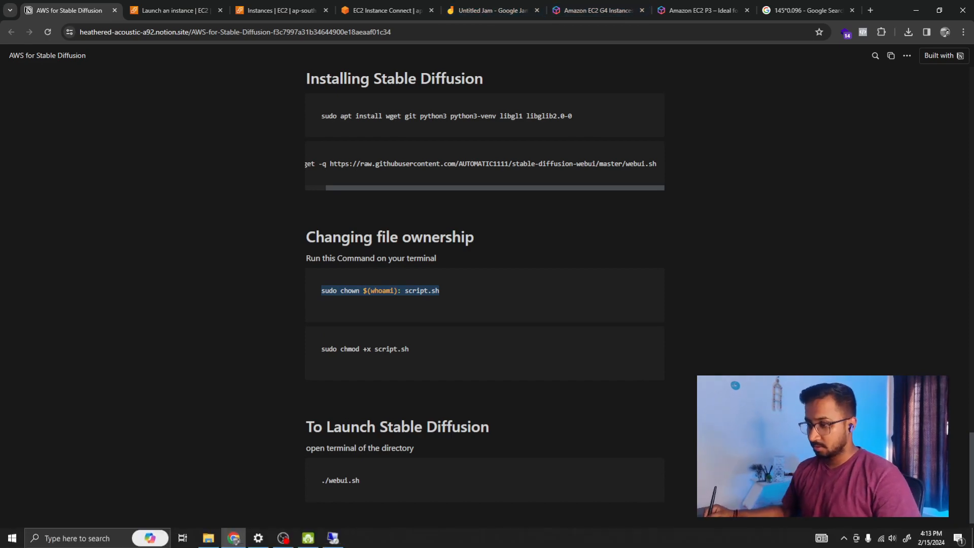
{"action": "left_click", "coordinate": [332, 538]}
{"action": "type", "text": "web"}
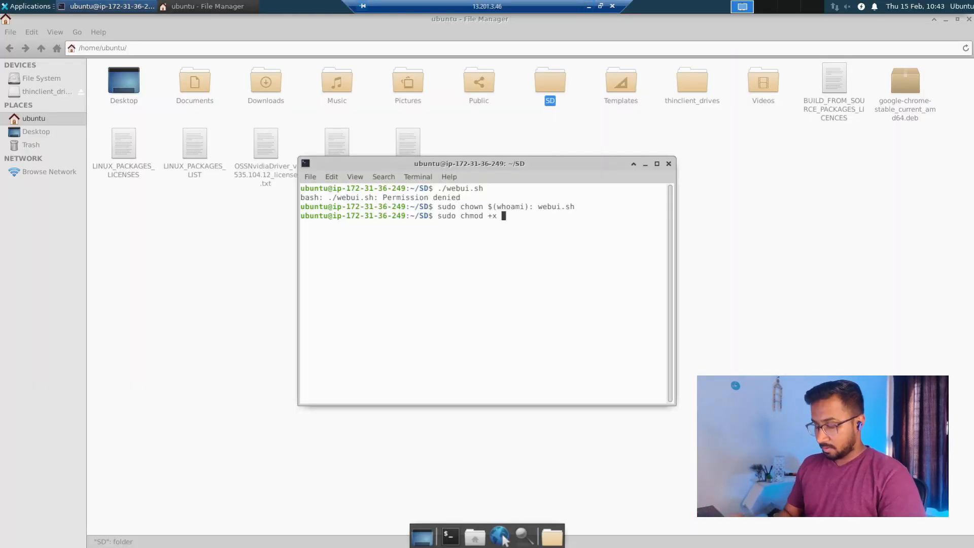
{"action": "type", "text": "ui"}
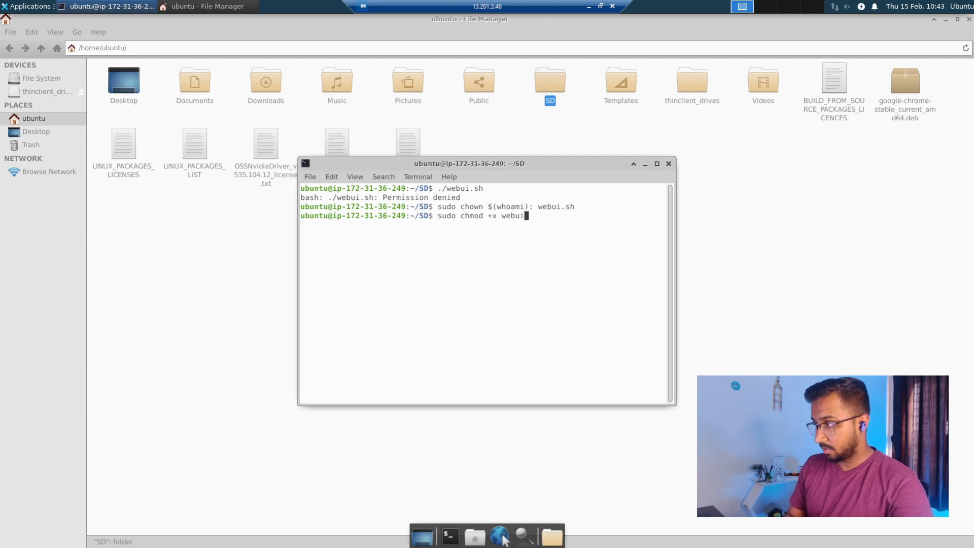
{"action": "type", "text": ".sh"}
{"action": "key", "text": "Return"}
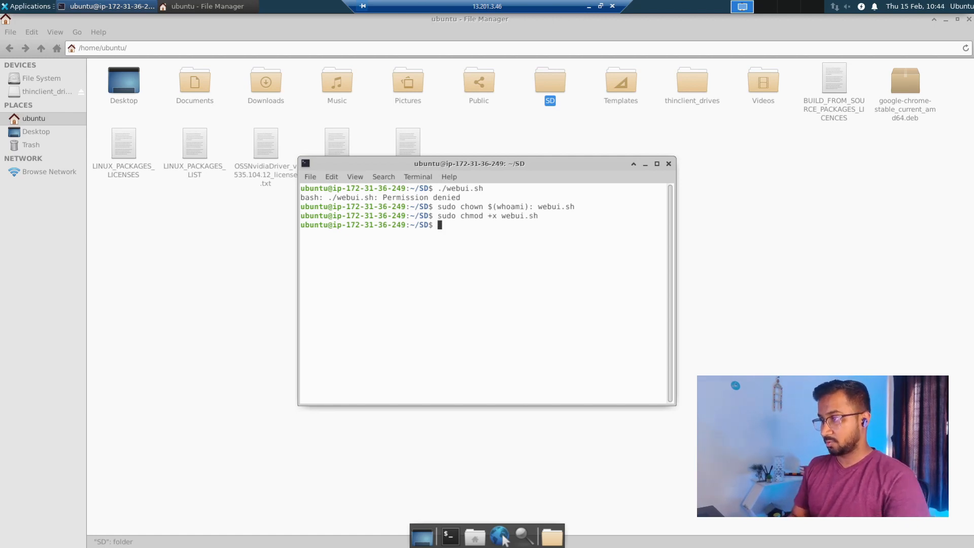
Run ./webui.sh in the SD terminal to install and launch the Stable Diffusion web UI
{"action": "type", "text": "./"}
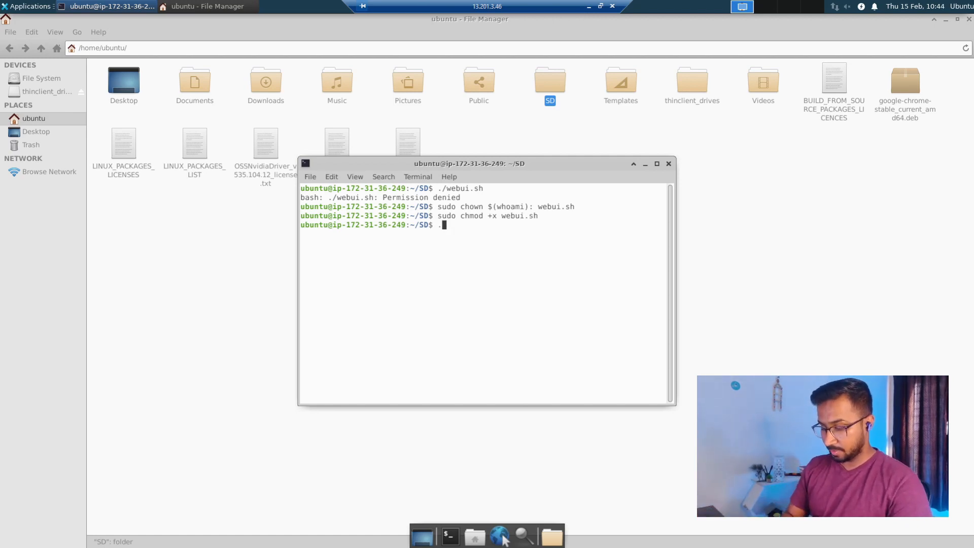
{"action": "type", "text": "webui.sh"}
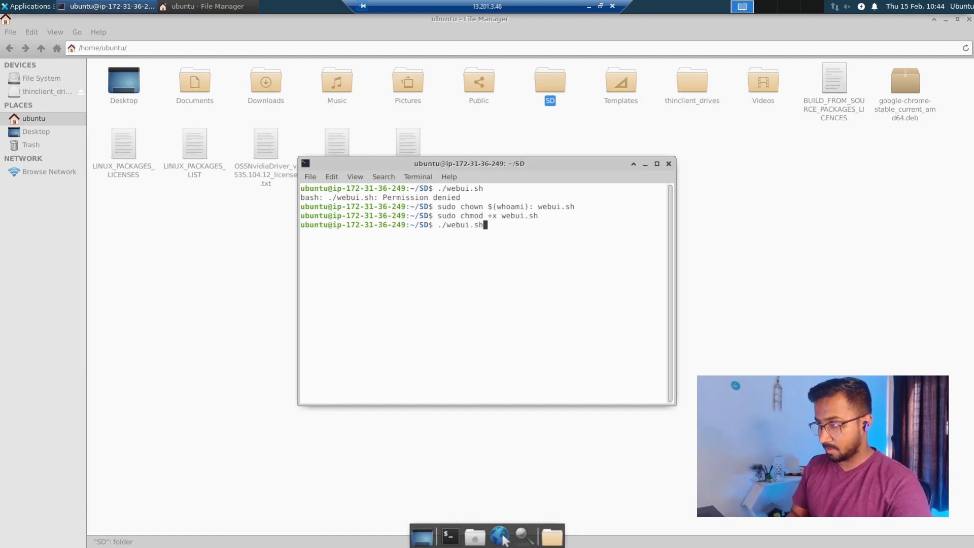
{"action": "key", "text": "Return"}
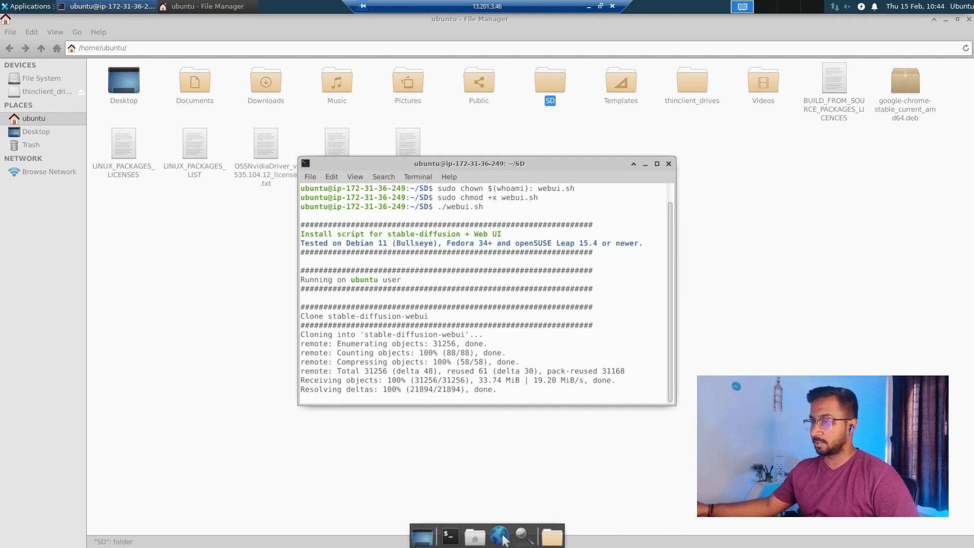
{"action": "left_click", "coordinate": [656, 163]}
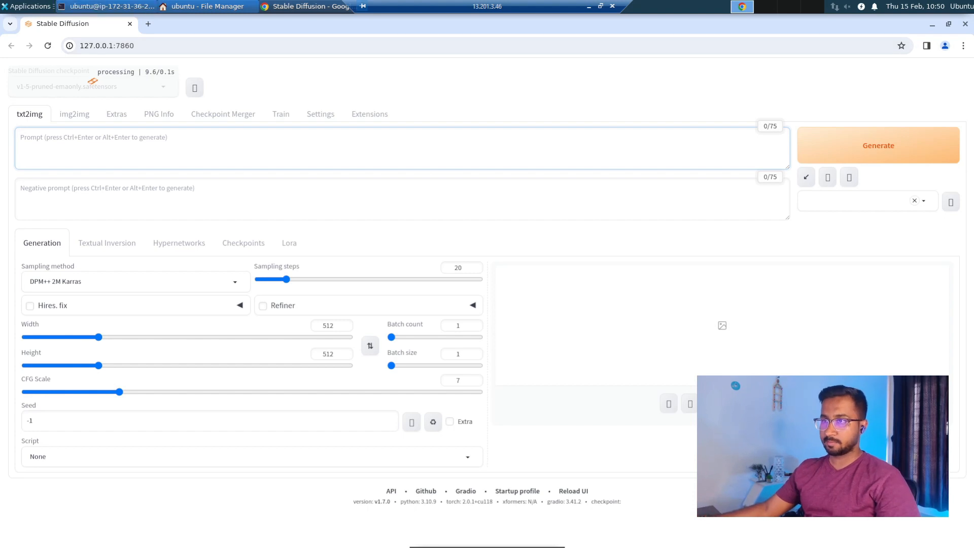
Check and minimize the terminal, and generate a txt2img image with the prompt "Man eating rock"
{"action": "left_click", "coordinate": [116, 6]}
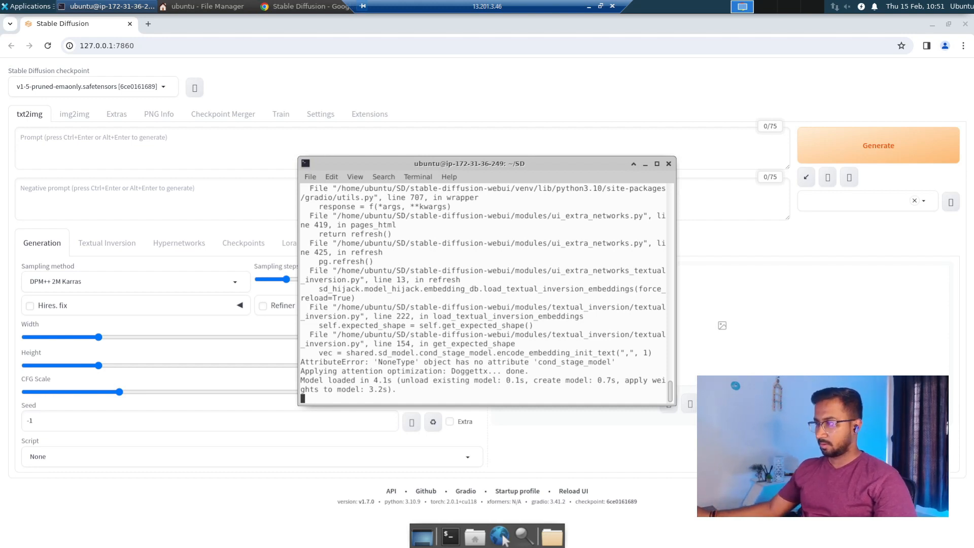
{"action": "left_click", "coordinate": [644, 163]}
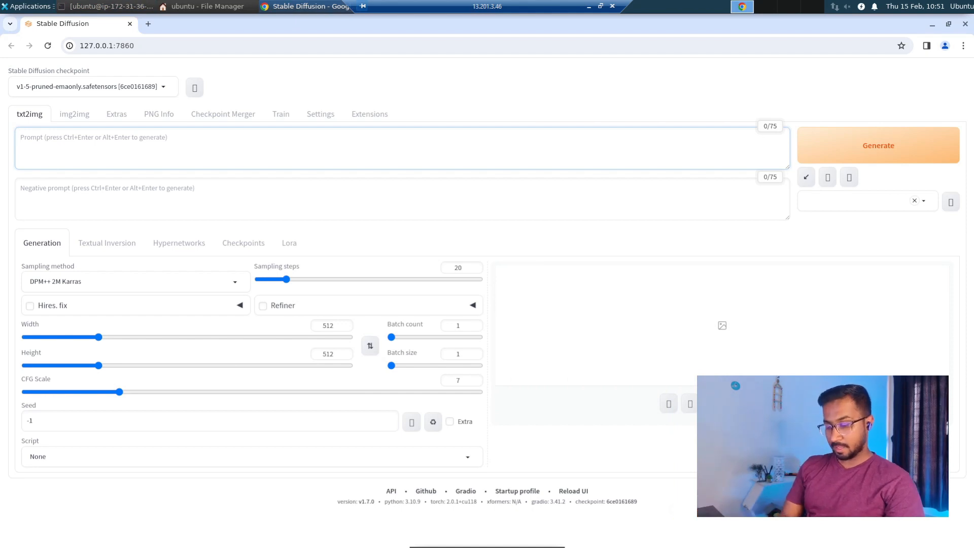
{"action": "type", "text": "Man eating rock"}
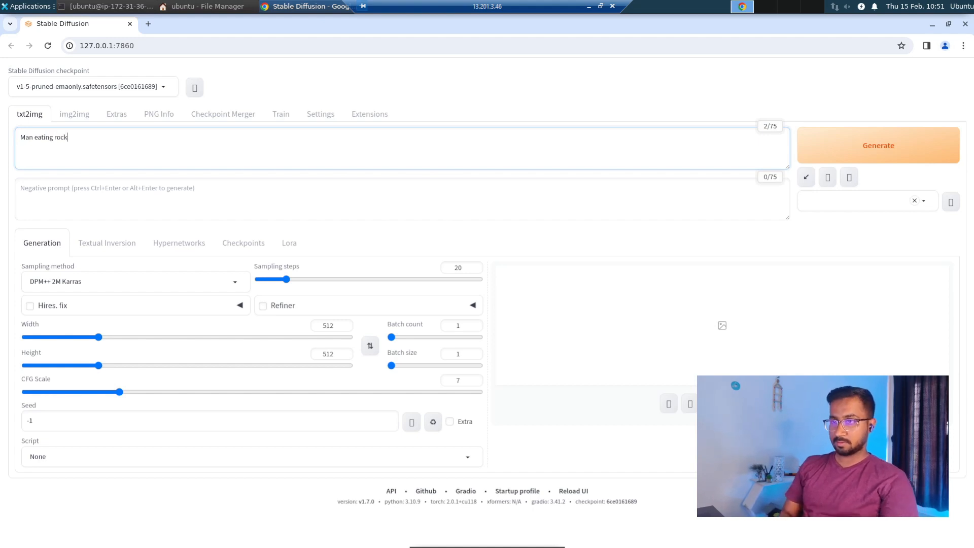
{"action": "key", "text": "ctrl+Return"}
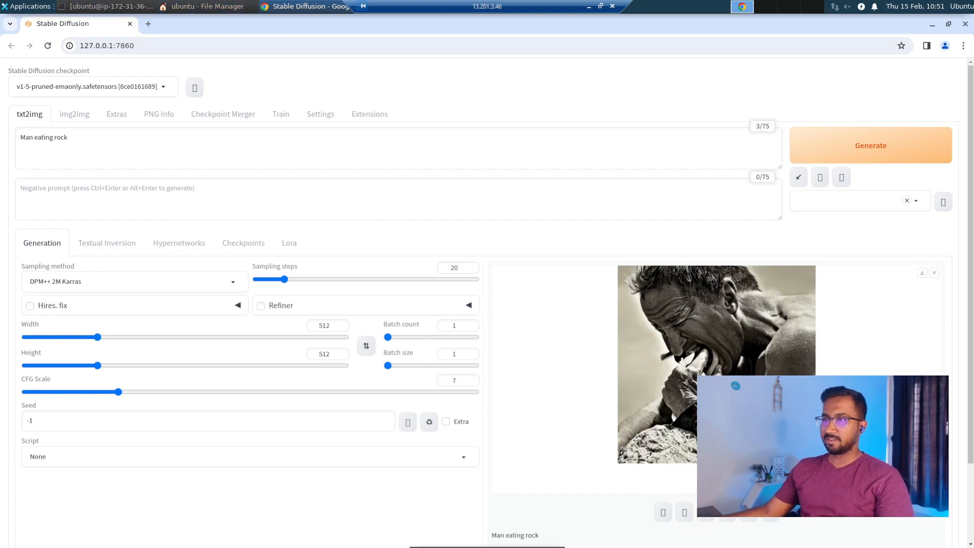
Check the terminal's generation progress, and open the Civitai website in a new browser tab, accepting the ad privacy notice
{"action": "left_click", "coordinate": [205, 7]}
{"action": "left_click", "coordinate": [109, 7]}
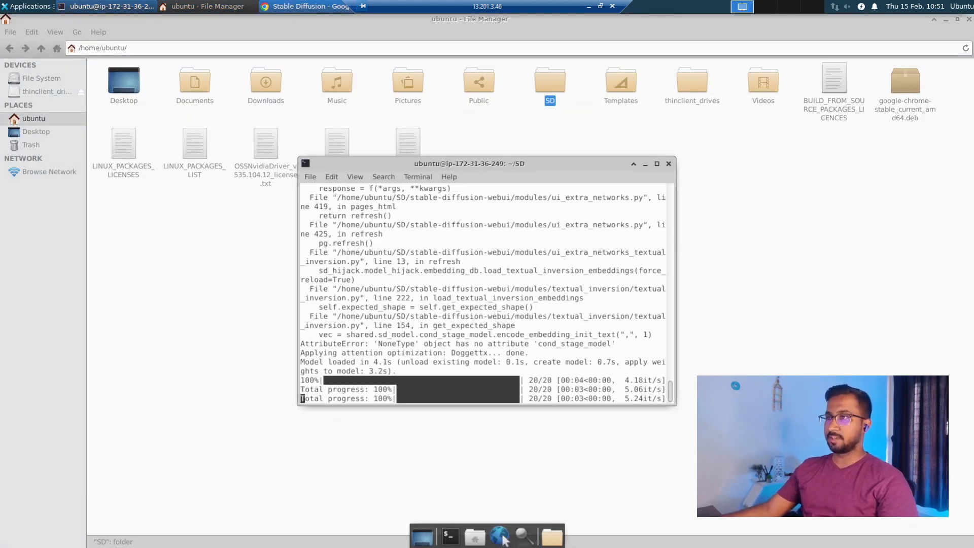
{"action": "left_click", "coordinate": [305, 7]}
{"action": "left_click", "coordinate": [148, 23]}
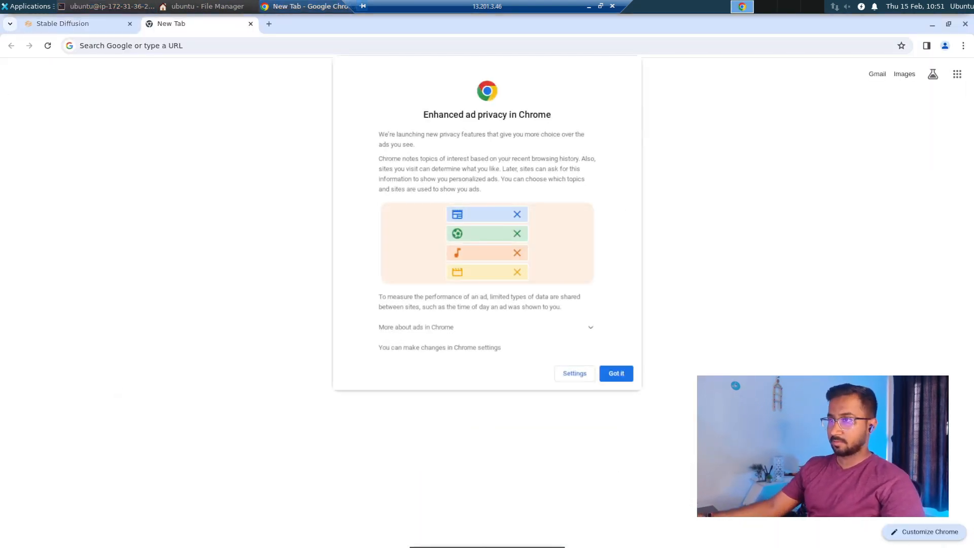
{"action": "left_click", "coordinate": [616, 373]}
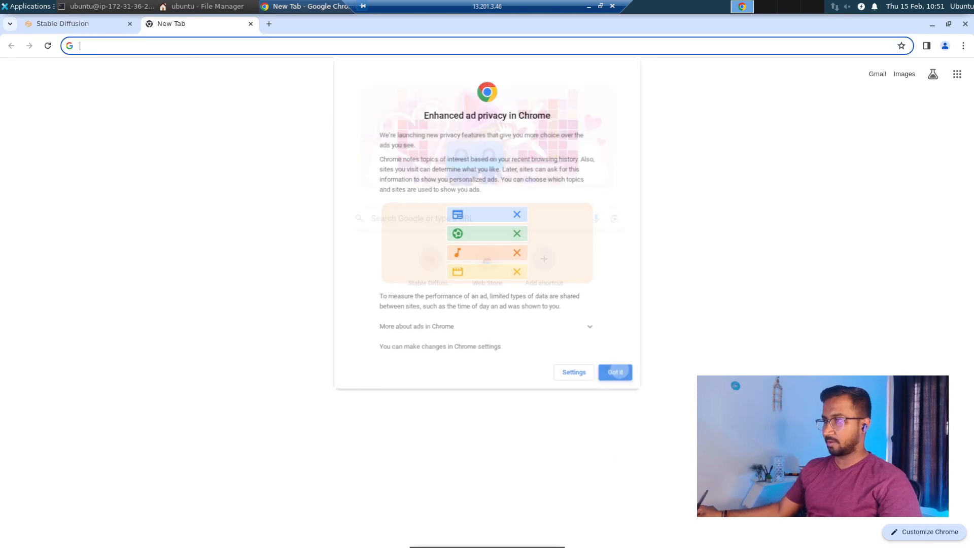
{"action": "type", "text": "civ"}
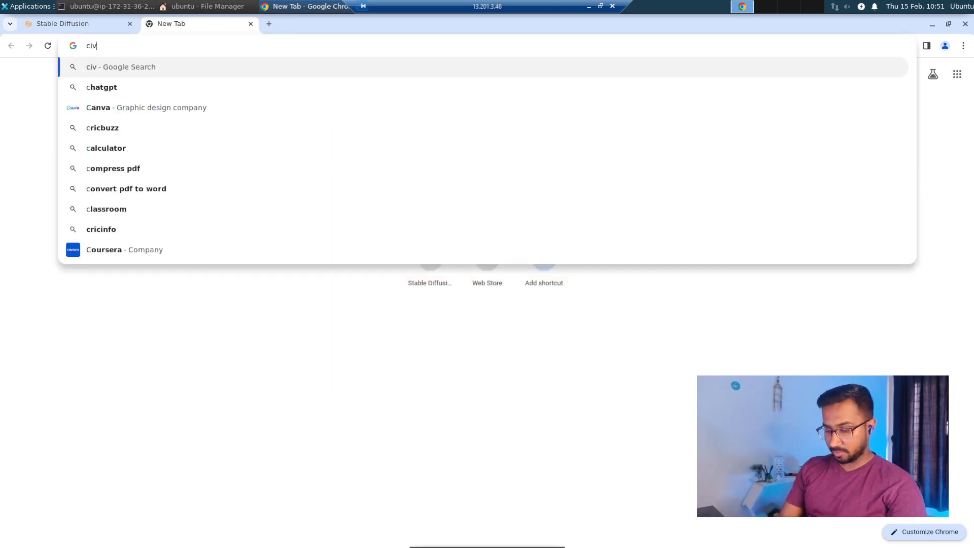
{"action": "type", "text": "itai"}
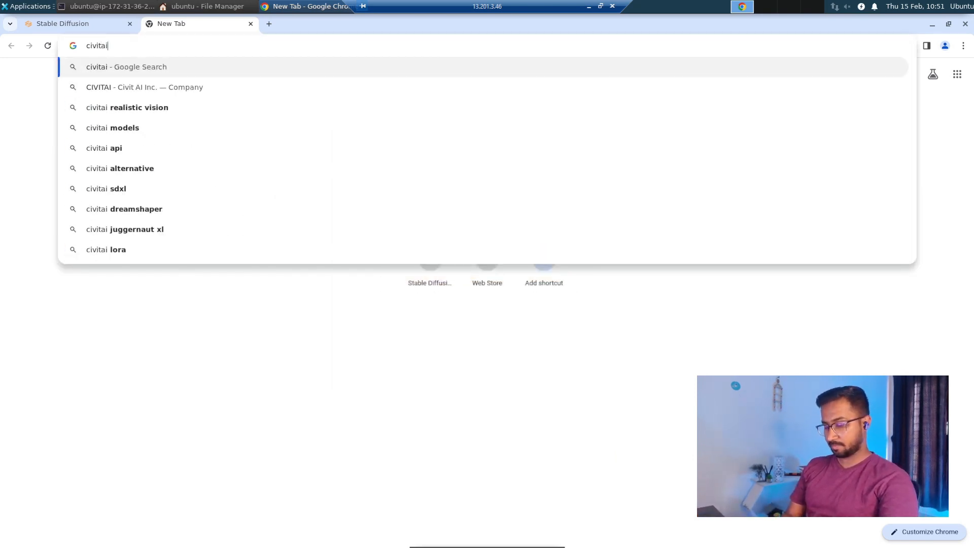
{"action": "key", "text": "Return"}
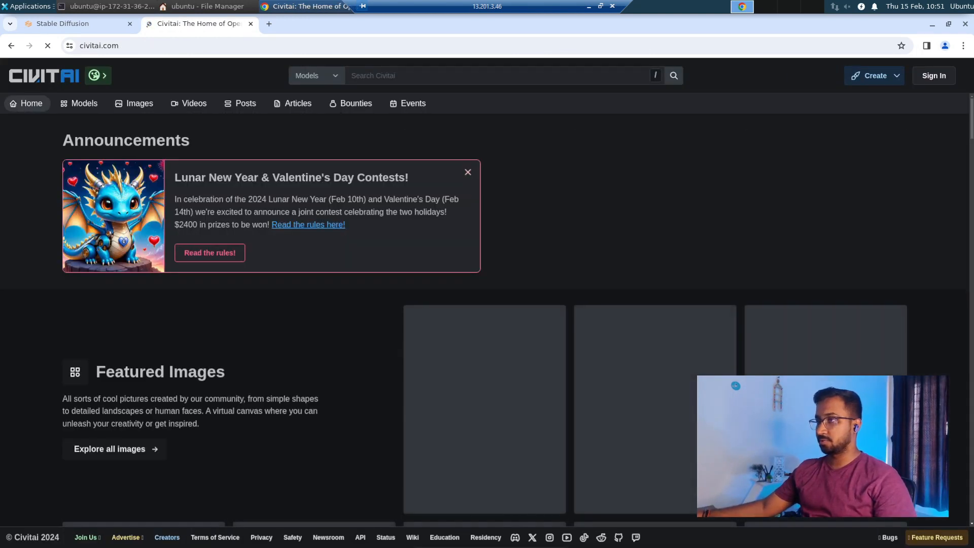
Search Civitai for toonyou, open the ToonYou model and download its Beta 6 checkpoint
{"action": "left_click", "coordinate": [431, 76]}
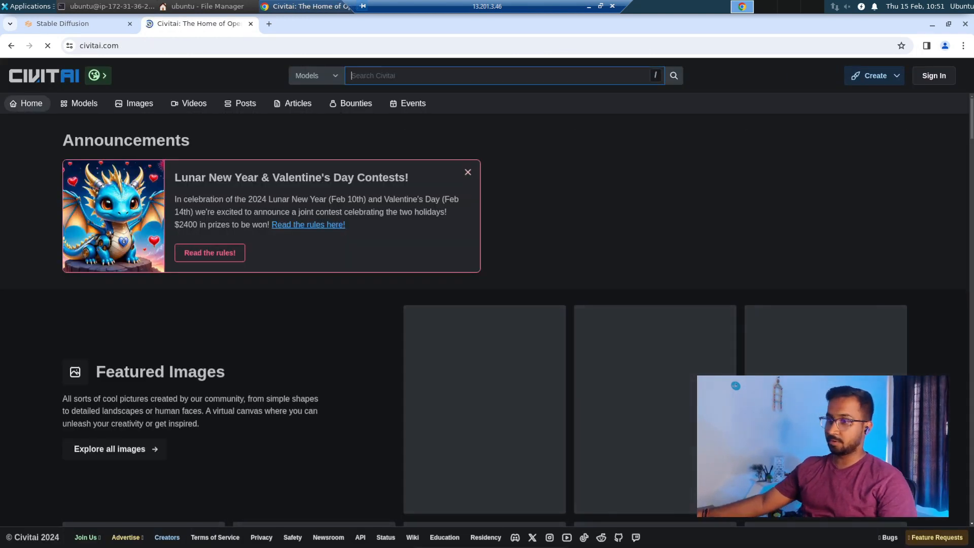
{"action": "type", "text": "toonyou"}
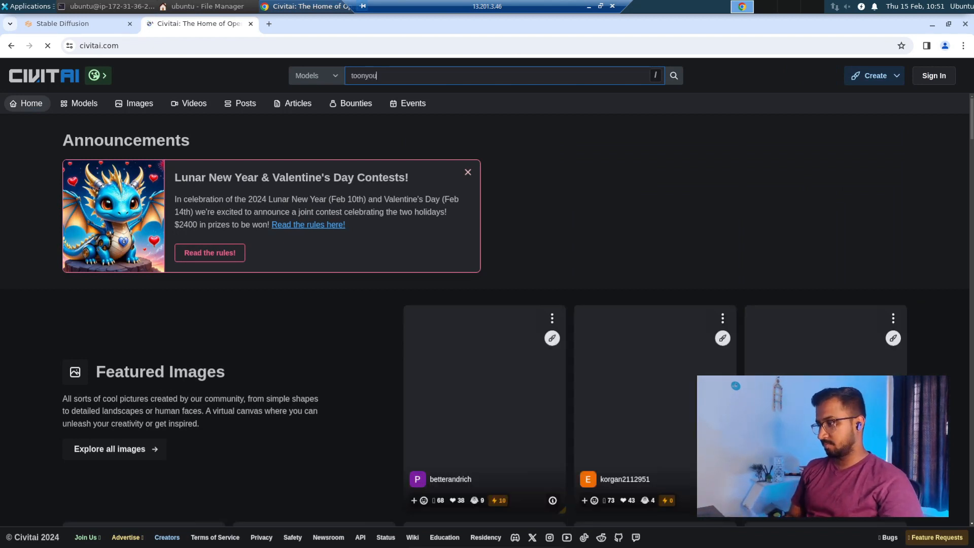
{"action": "key", "text": "Return"}
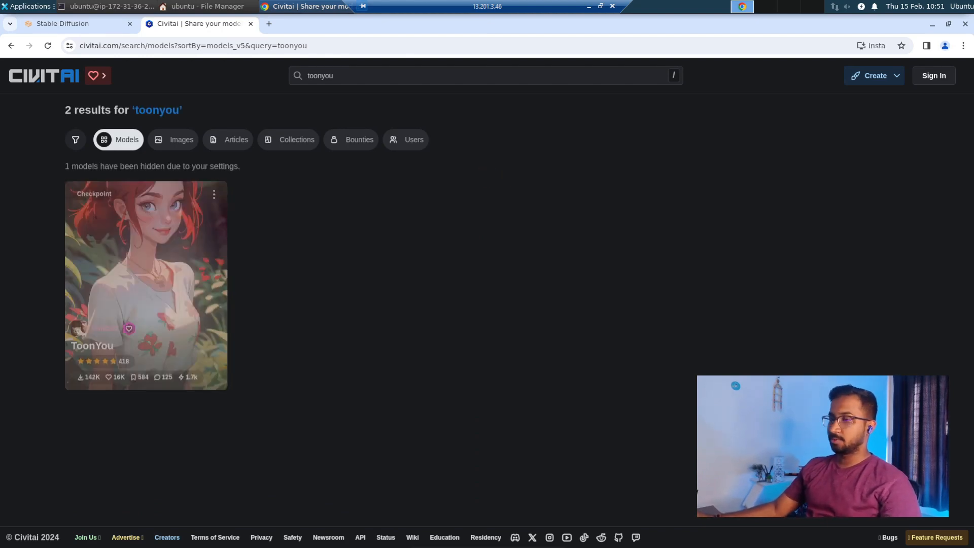
{"action": "left_click", "coordinate": [146, 286]}
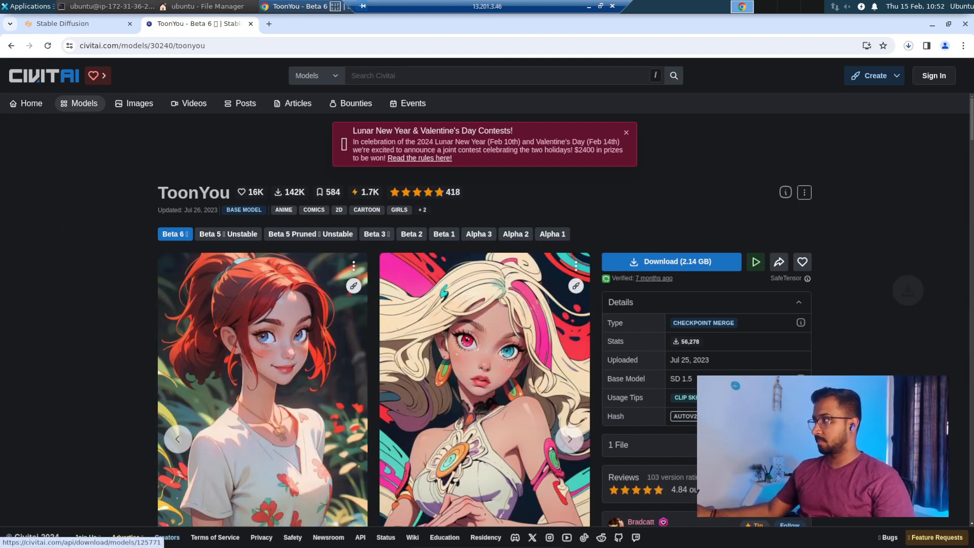
{"action": "mouse_move", "coordinate": [874, 76]}
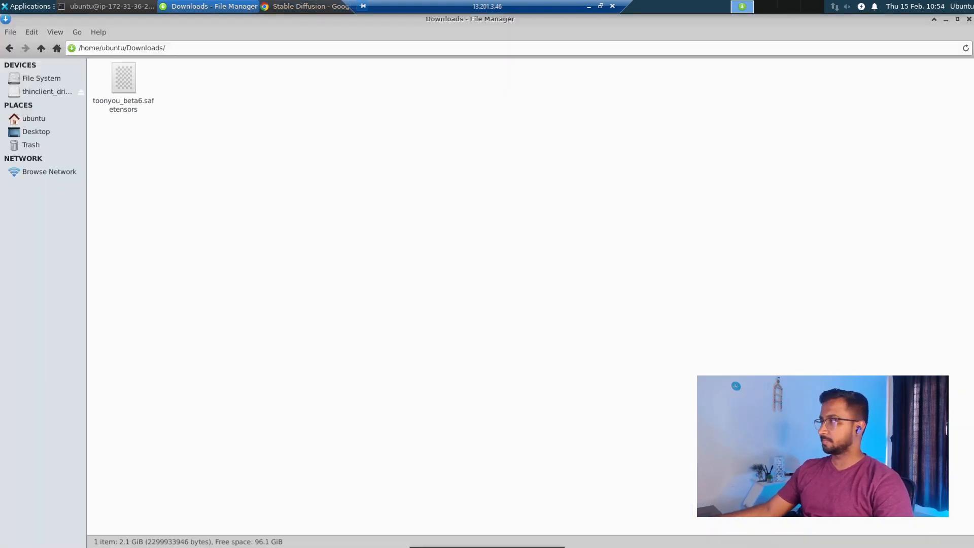
Place the downloaded toonyou_beta6.safetensors from Downloads into the SD/stable-diffusion-webui/models/Stable-diffusion folder
{"action": "left_click", "coordinate": [124, 79]}
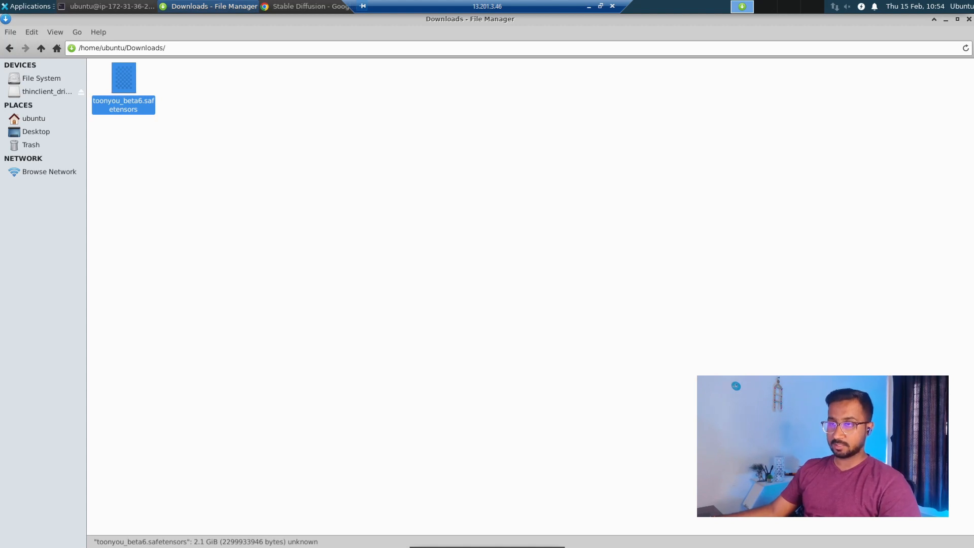
{"action": "left_click", "coordinate": [9, 48]}
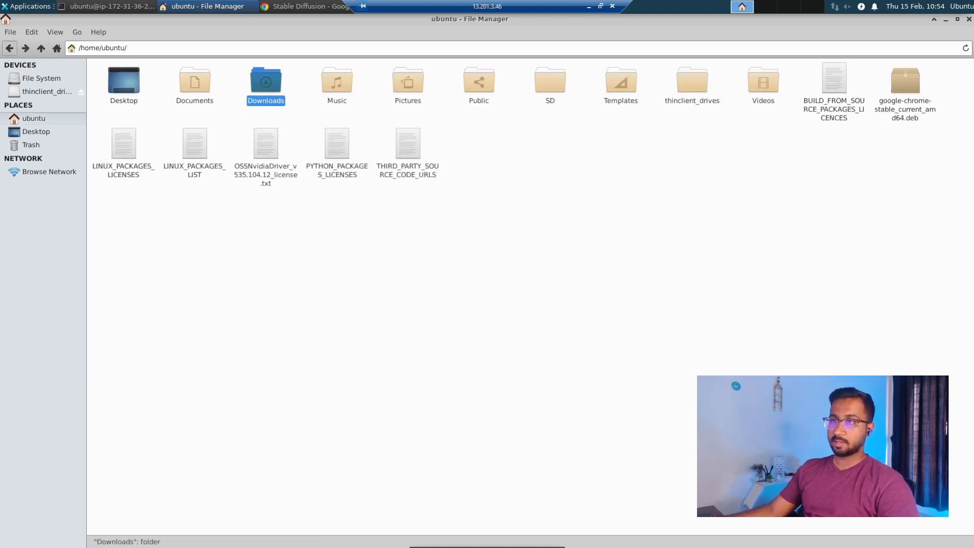
{"action": "double_click", "coordinate": [550, 84]}
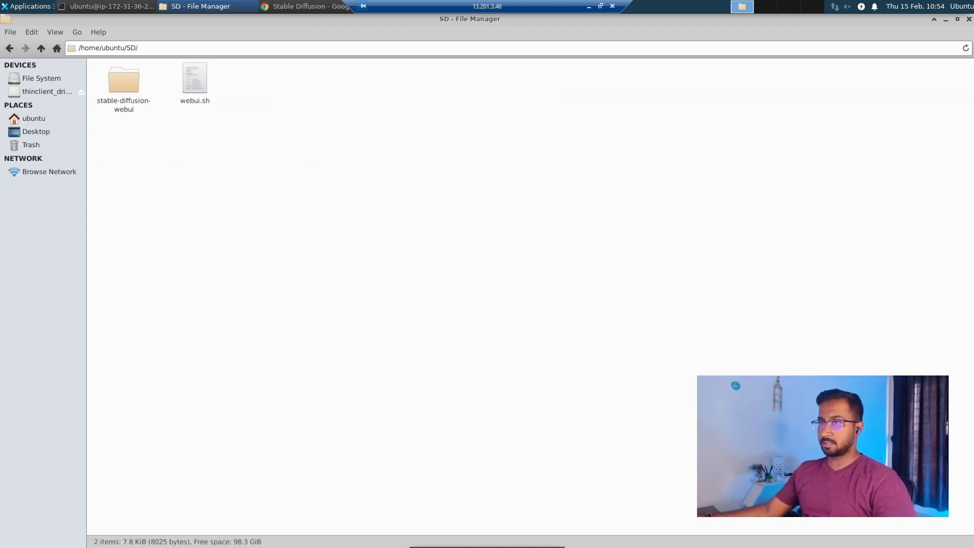
{"action": "double_click", "coordinate": [123, 81]}
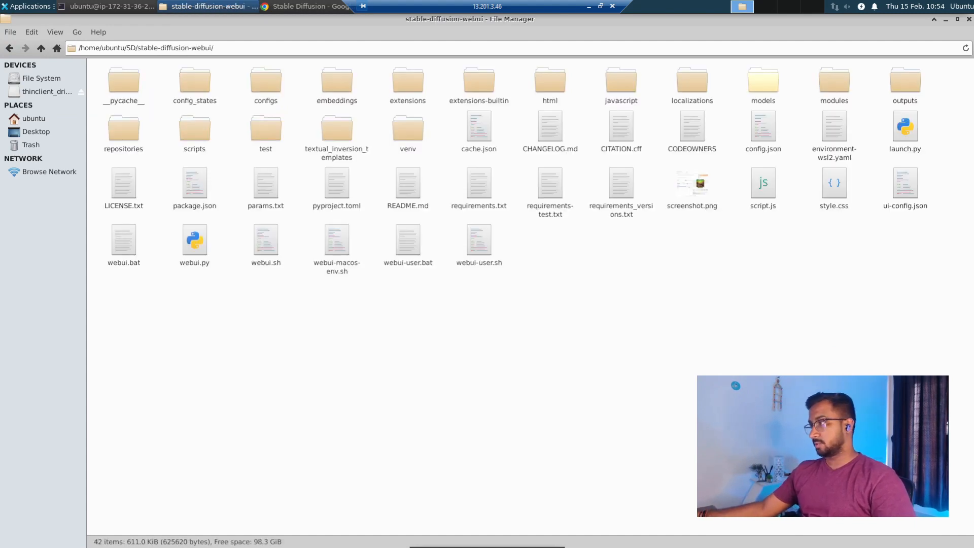
{"action": "double_click", "coordinate": [762, 81]}
{"action": "double_click", "coordinate": [579, 82]}
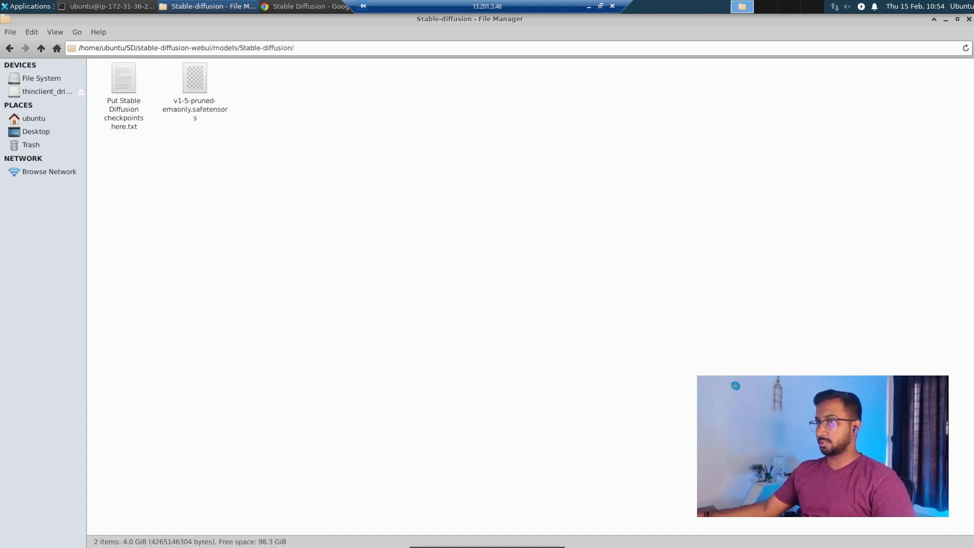
{"action": "key", "text": "ctrl+v"}
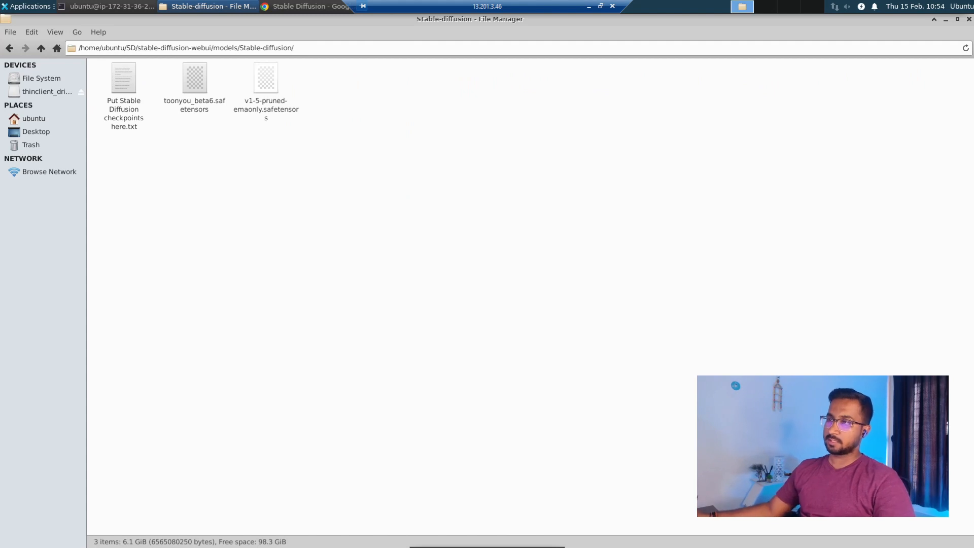
Refresh the Stable Diffusion checkpoint list, select toonyou_beta6.safetensors, and check its loading in the terminal
{"action": "left_click", "coordinate": [304, 6]}
{"action": "left_click", "coordinate": [93, 87]}
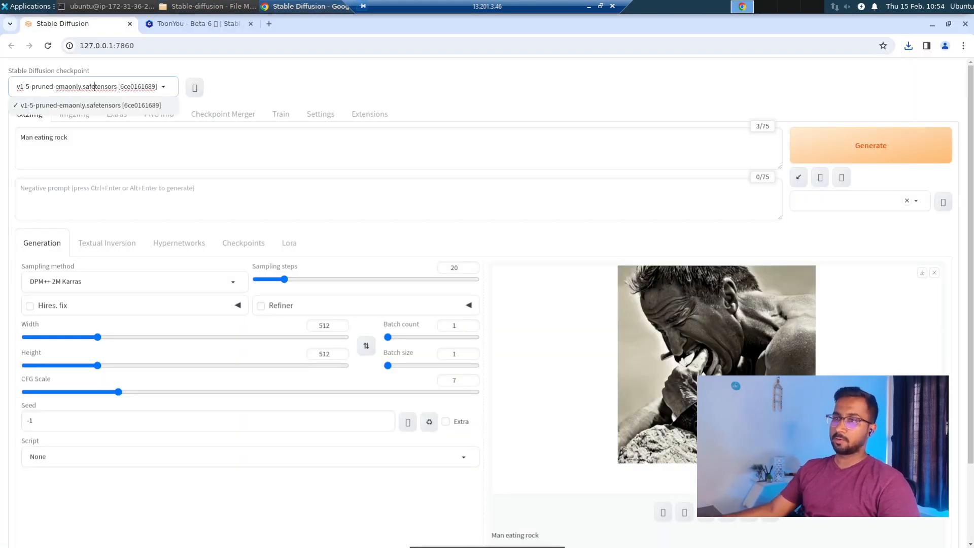
{"action": "left_click", "coordinate": [195, 87]}
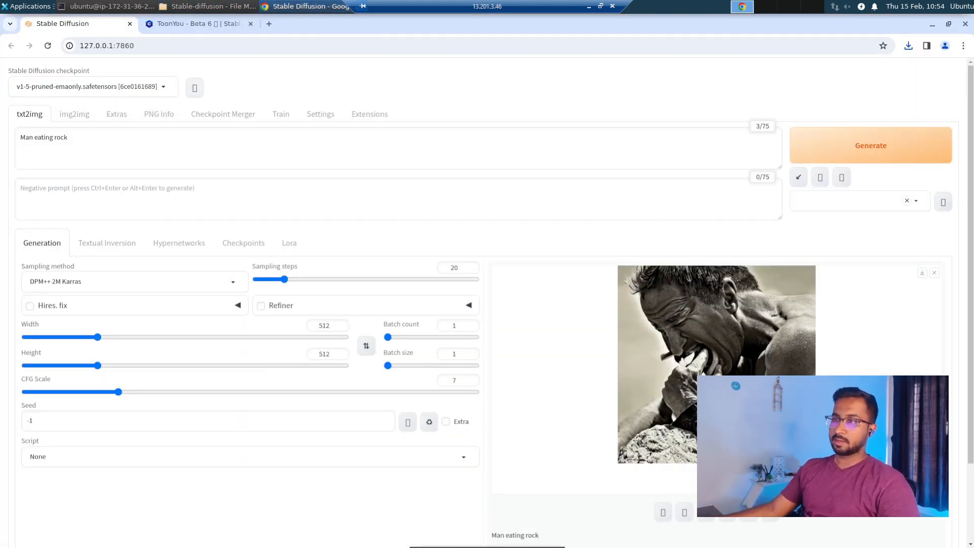
{"action": "left_click", "coordinate": [94, 86]}
{"action": "left_click", "coordinate": [56, 105]}
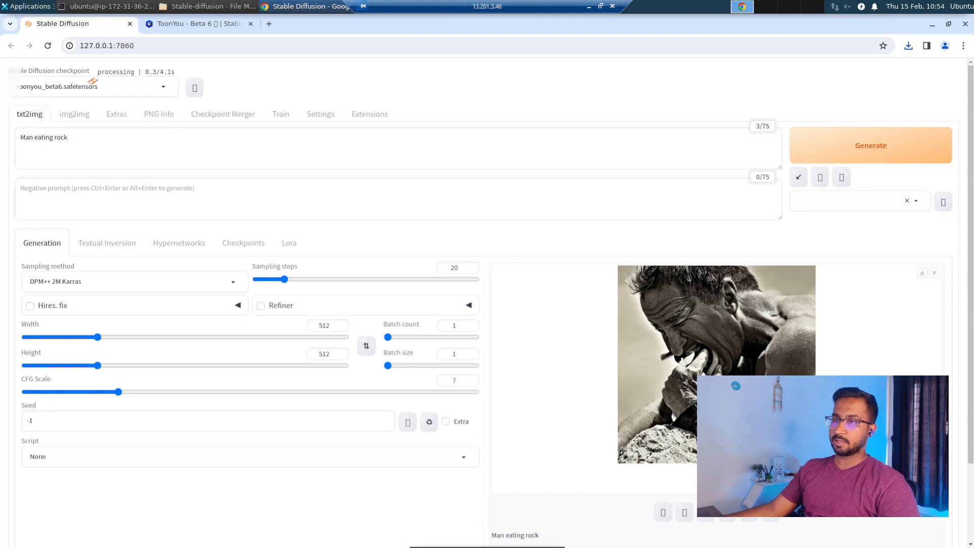
{"action": "left_click", "coordinate": [106, 6]}
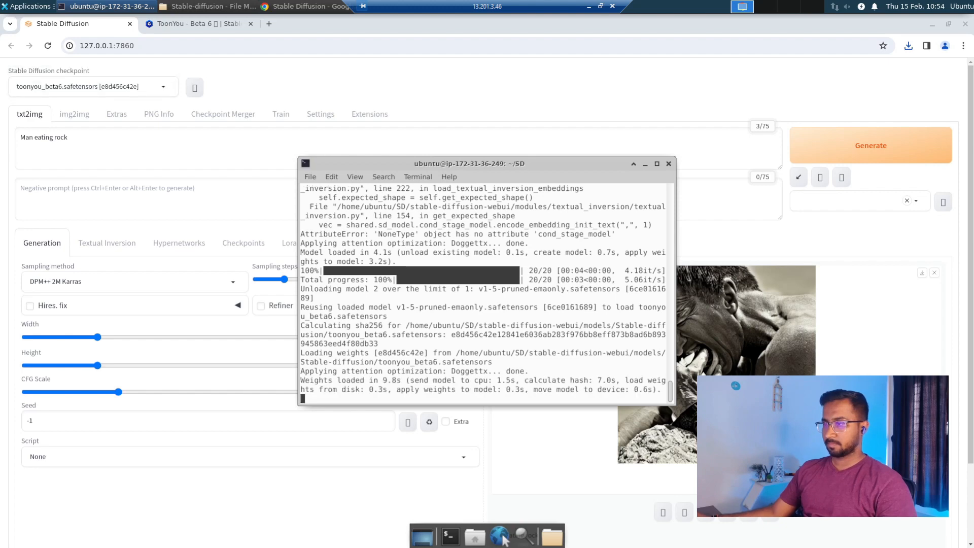
Generate the "Man eating rock" image with the ToonYou checkpoint, and close the ToonYou page
{"action": "left_click", "coordinate": [501, 539]}
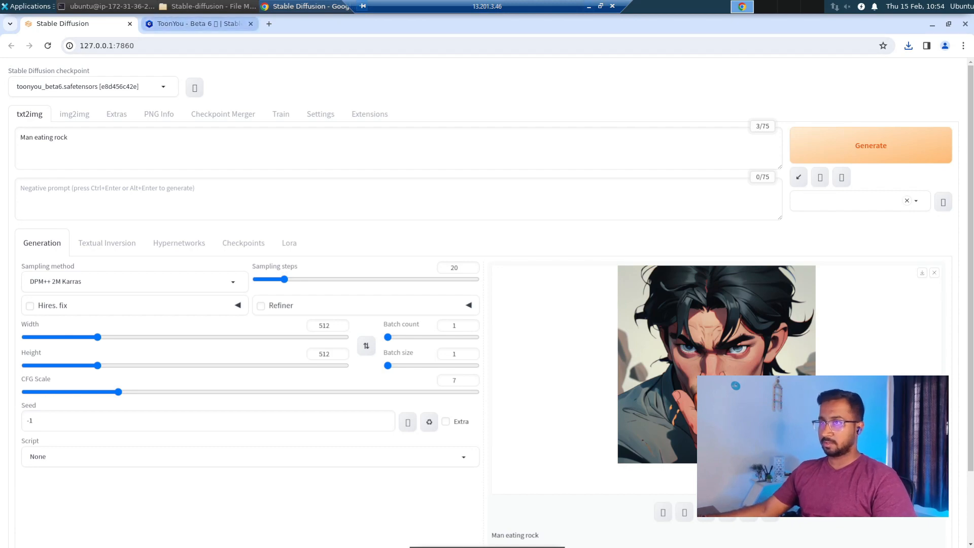
{"action": "left_click", "coordinate": [198, 24]}
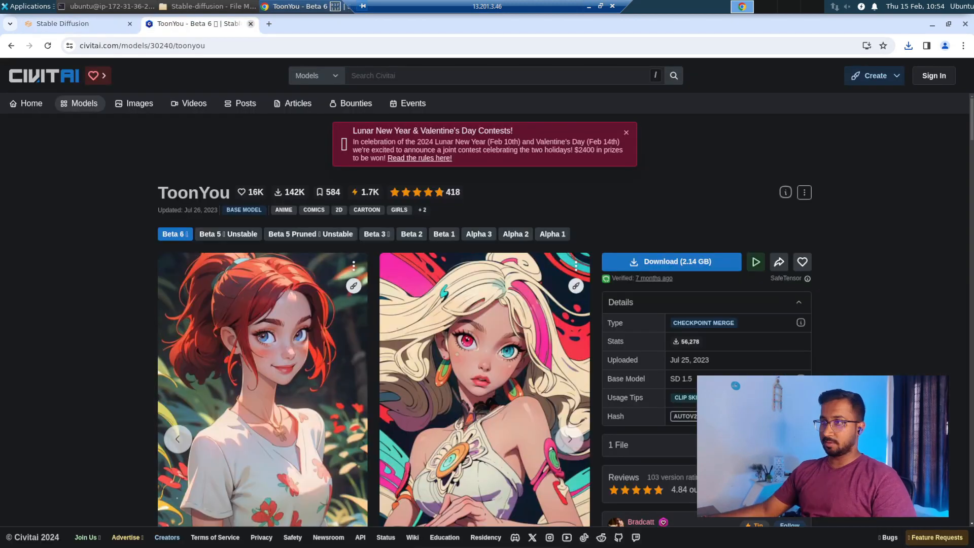
{"action": "left_click", "coordinate": [250, 23]}
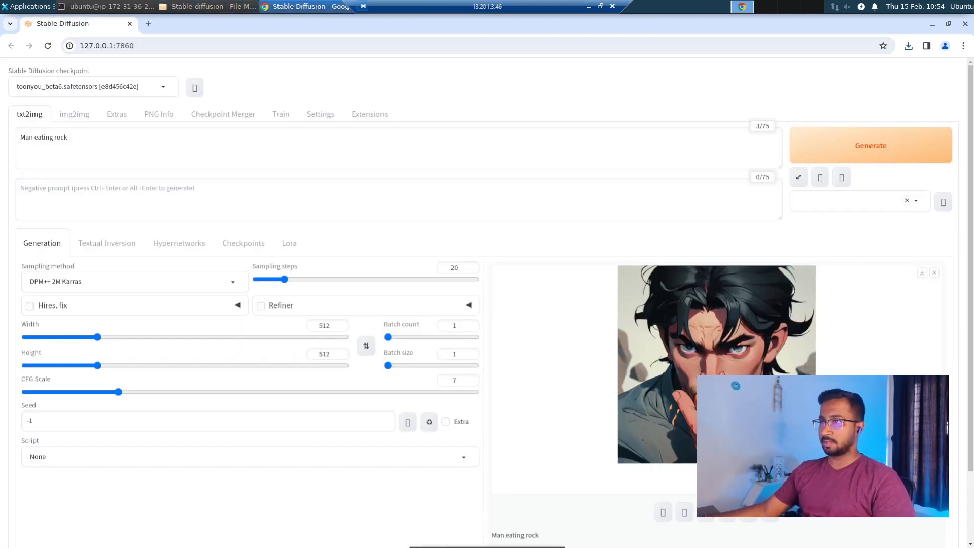
Close the SD terminal with its running process, and close the file manager and browser on the remote desktop
{"action": "left_click", "coordinate": [932, 25]}
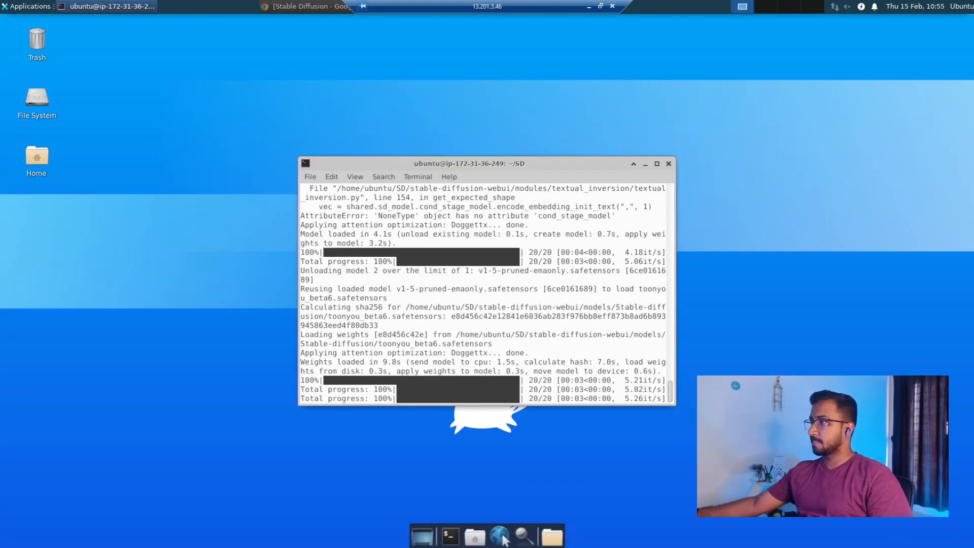
{"action": "left_click", "coordinate": [668, 163]}
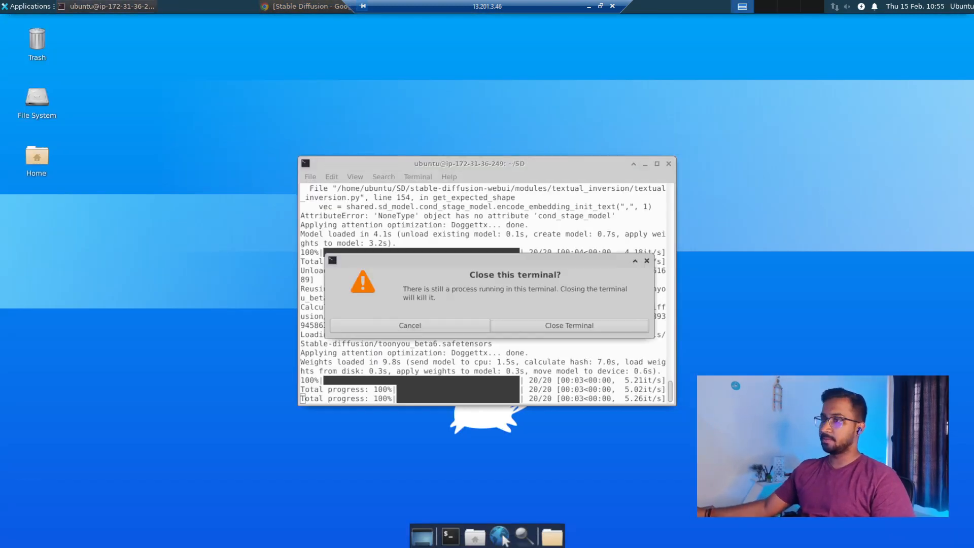
{"action": "left_click", "coordinate": [569, 326]}
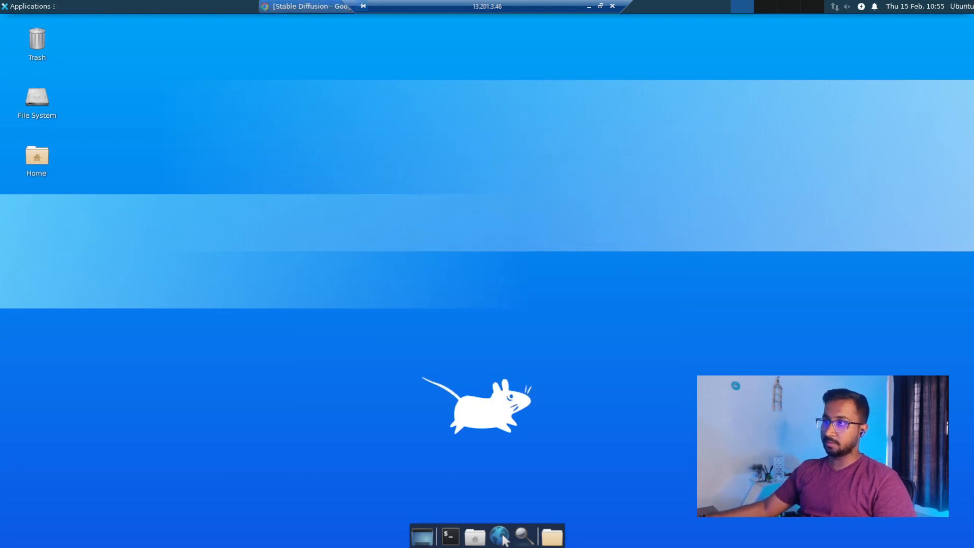
{"action": "left_click", "coordinate": [307, 6]}
{"action": "left_click", "coordinate": [964, 23]}
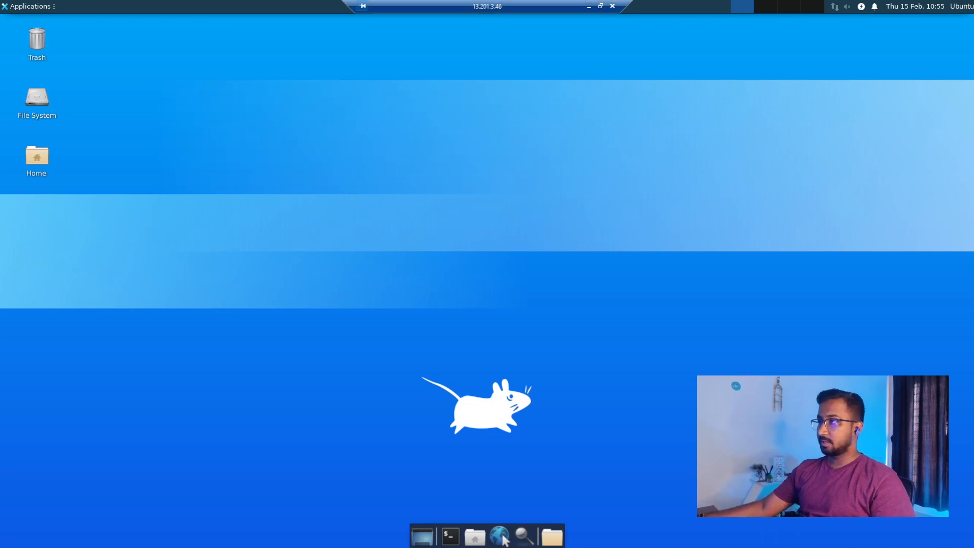
Disconnect the remote desktop session and minimize the Remote Desktop Connection window
{"action": "left_click", "coordinate": [612, 6]}
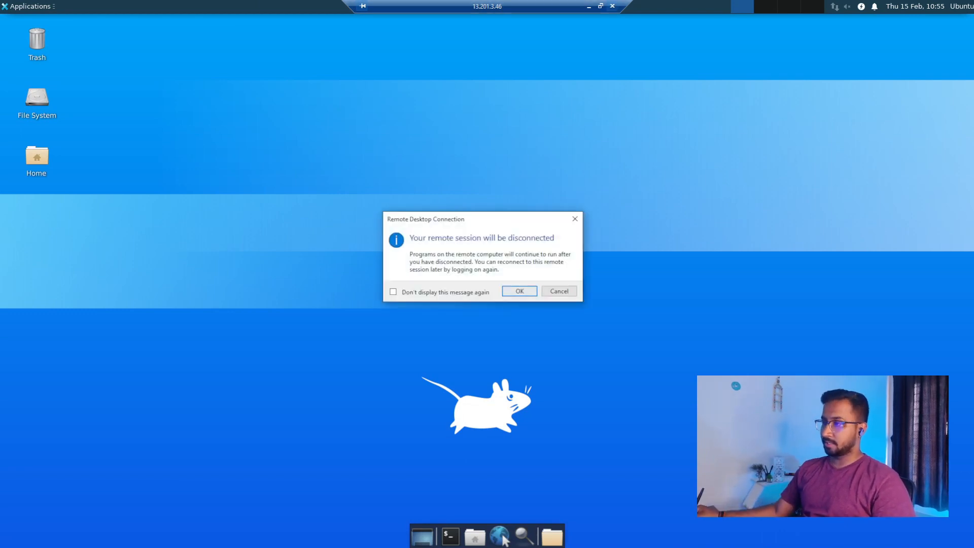
{"action": "left_click", "coordinate": [520, 291]}
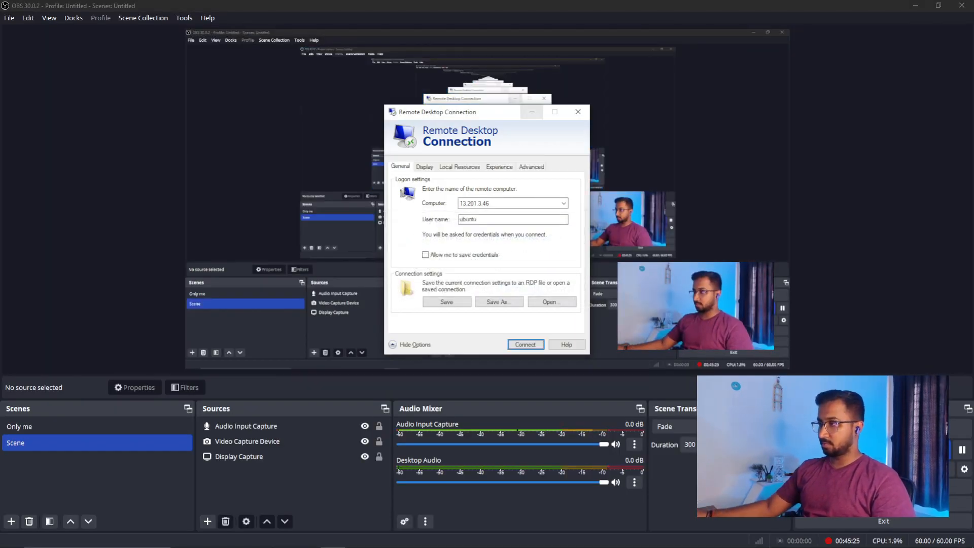
{"action": "left_click", "coordinate": [532, 111]}
Switch to the local Chrome browser and close the EC2 Instance Connect page
{"action": "left_click", "coordinate": [234, 538]}
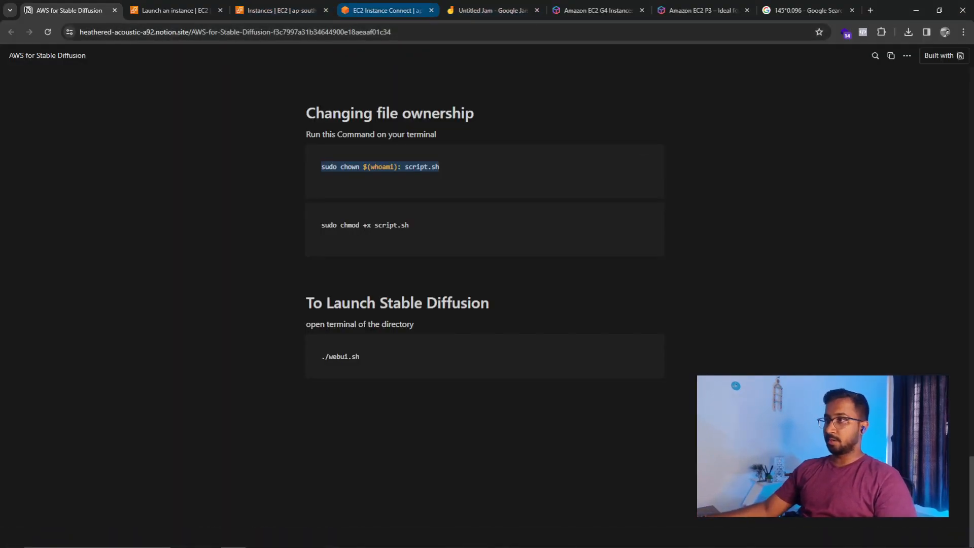
{"action": "left_click", "coordinate": [400, 11]}
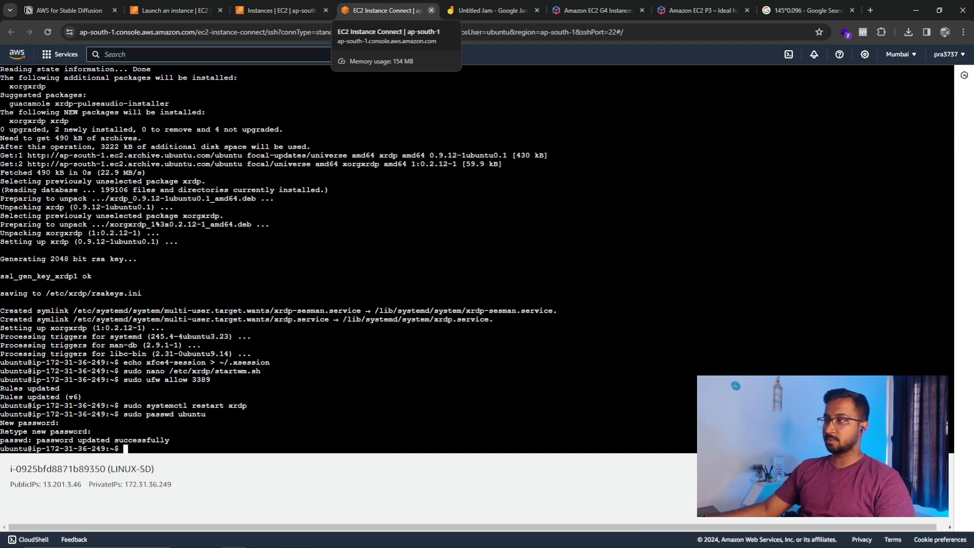
{"action": "left_click", "coordinate": [431, 11]}
Stop the LINUX-SD instance from the EC2 Instances page, then reload the page and reselect the instance
{"action": "left_click", "coordinate": [281, 10]}
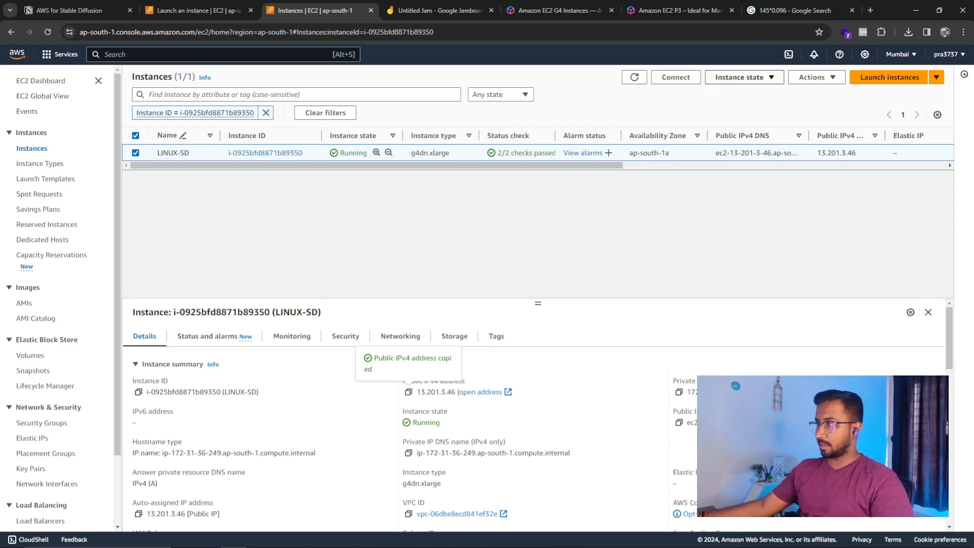
{"action": "left_click", "coordinate": [743, 78]}
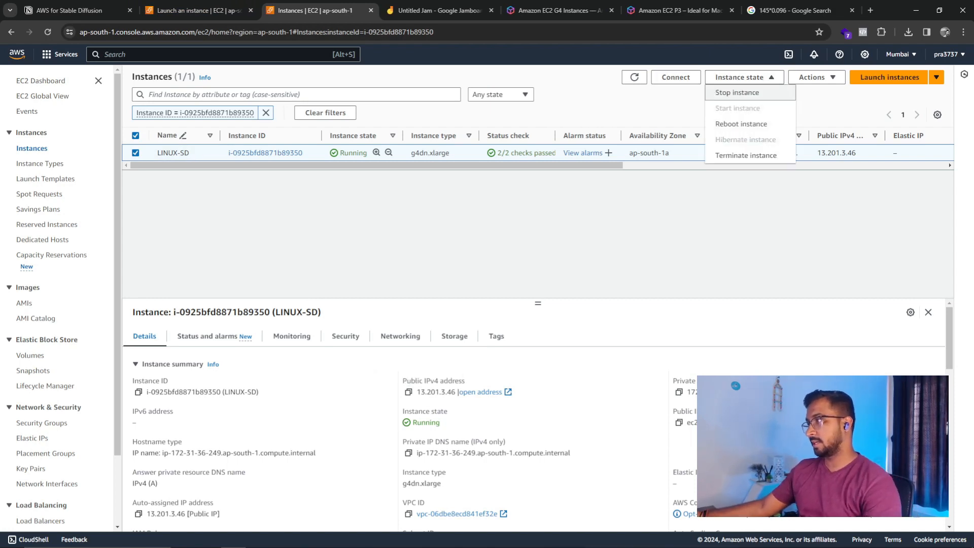
{"action": "left_click", "coordinate": [737, 92]}
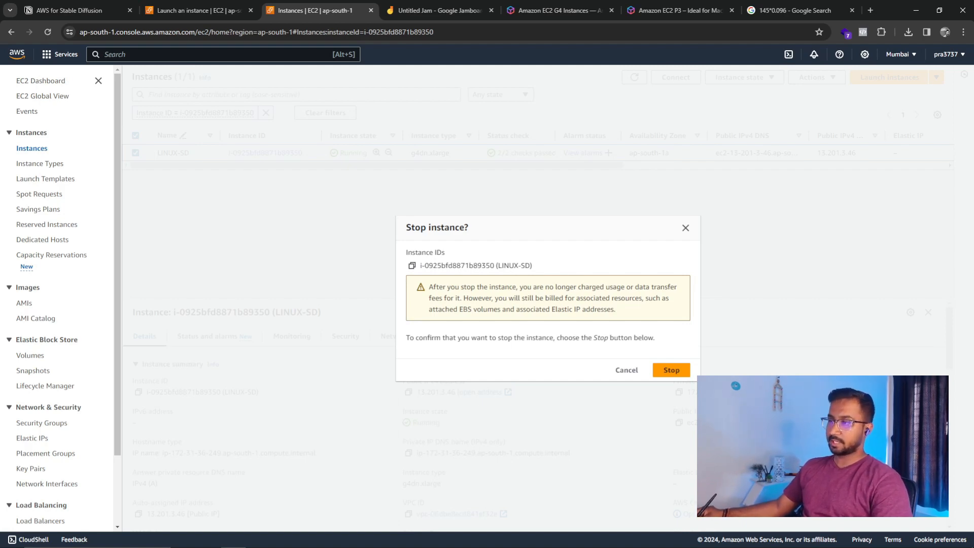
{"action": "left_click_drag", "start_coordinate": [459, 309], "coordinate": [500, 309]}
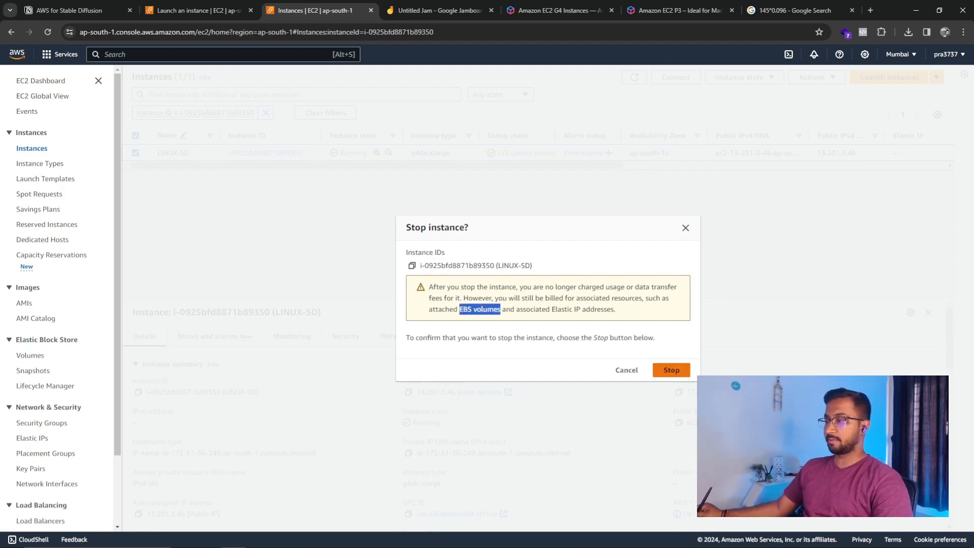
{"action": "left_click", "coordinate": [671, 370]}
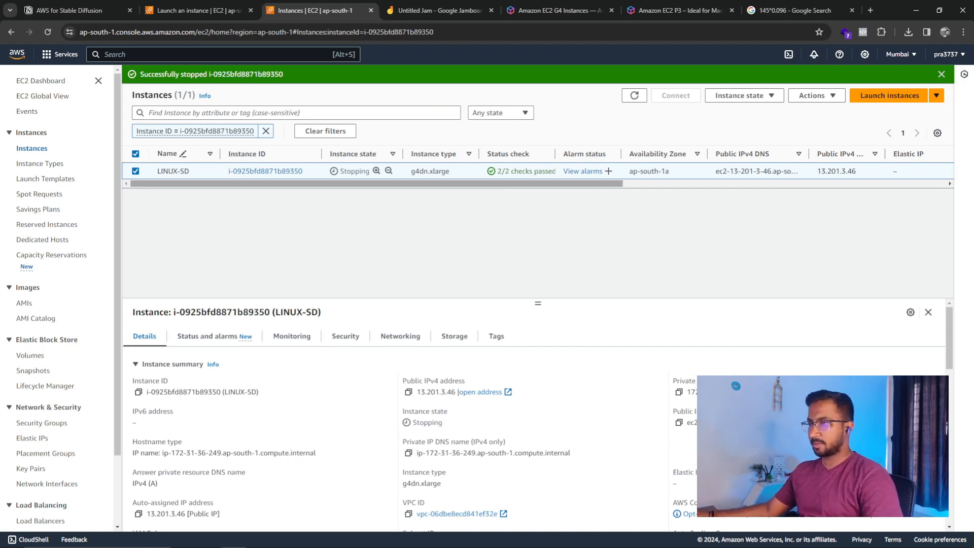
{"action": "left_click", "coordinate": [47, 31]}
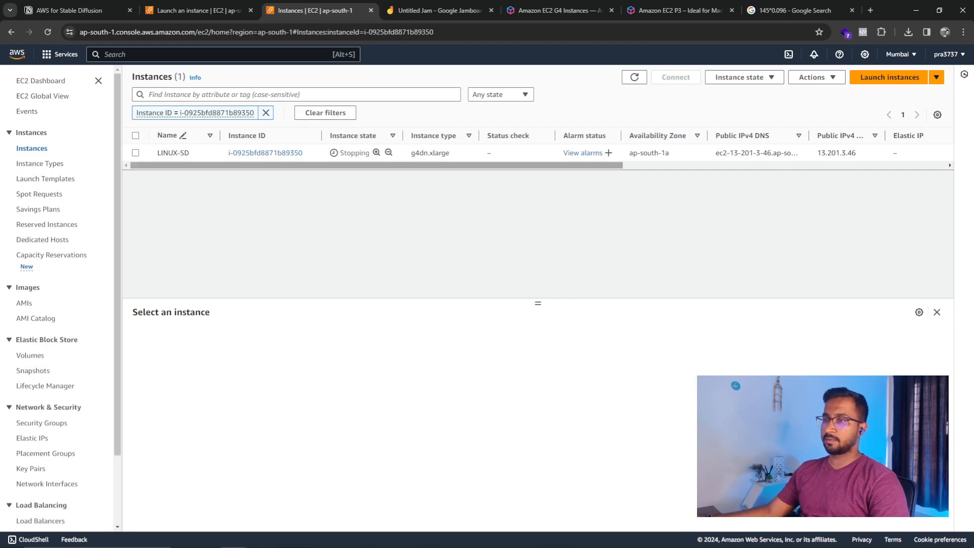
{"action": "left_click", "coordinate": [136, 152]}
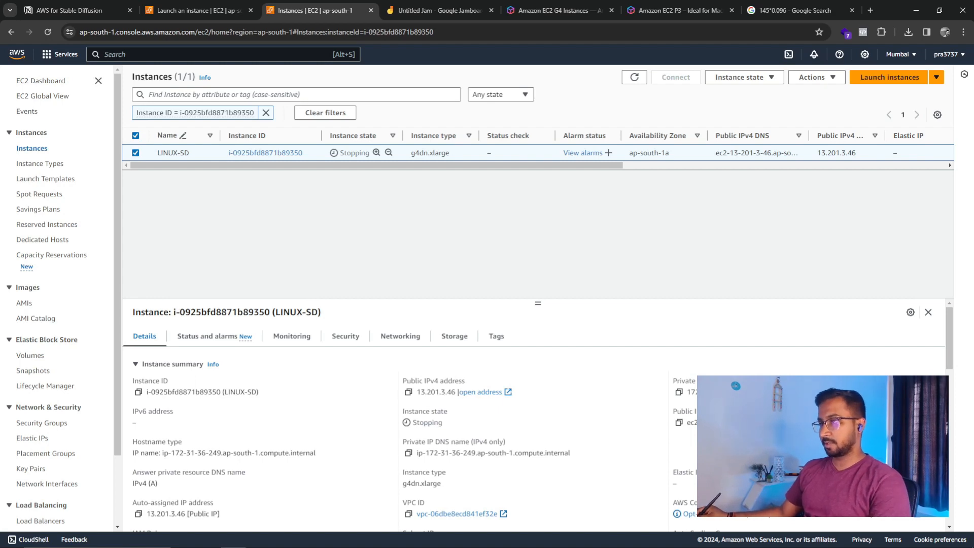
Bring up the minimized Remote Desktop Connection window and close it
{"action": "left_click", "coordinate": [333, 537]}
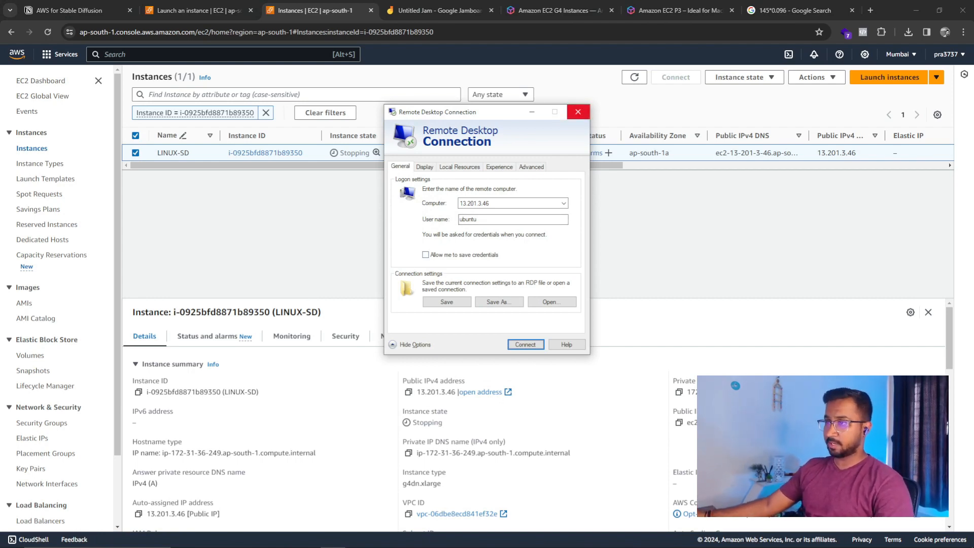
{"action": "left_click", "coordinate": [578, 111]}
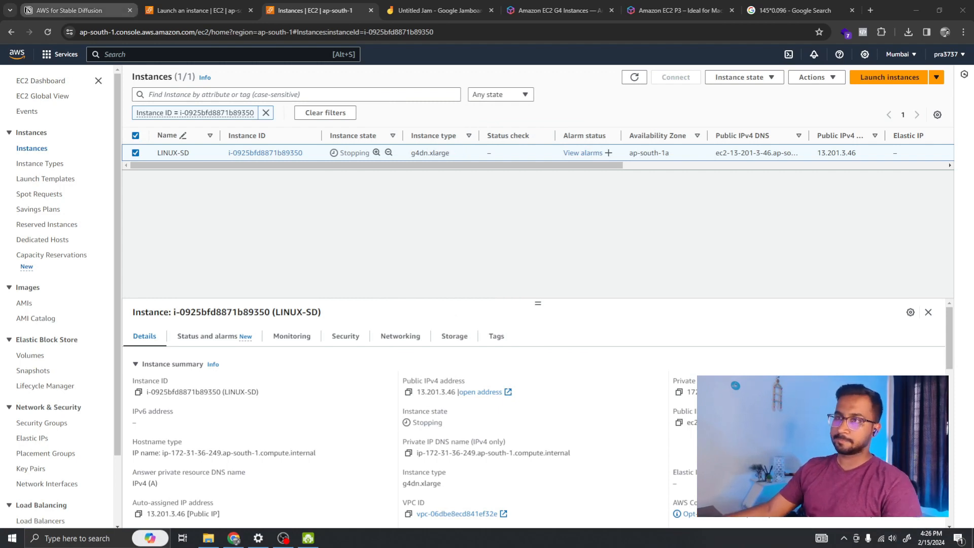
Open the AWS for Stable Diffusion notes and highlight the ./webui.sh launch command
{"action": "left_click", "coordinate": [76, 10]}
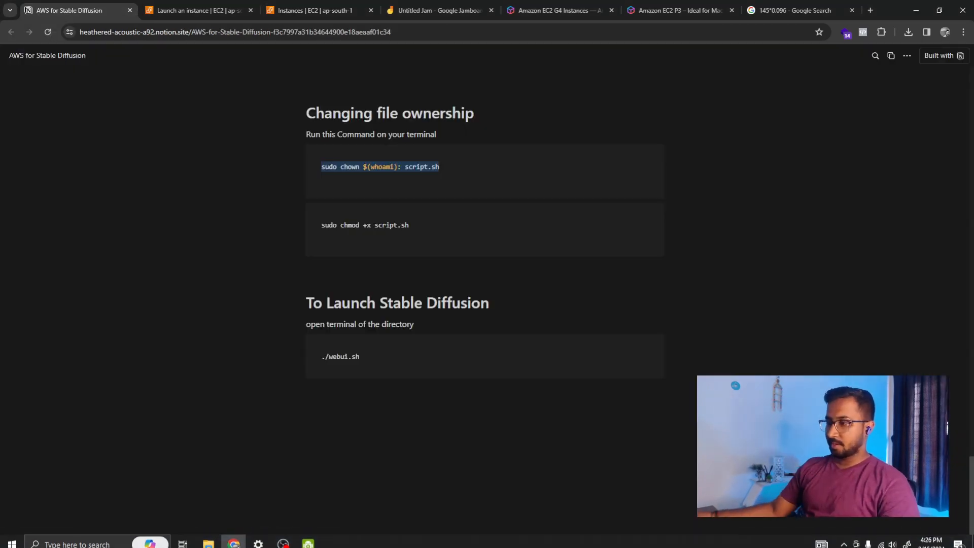
{"action": "left_click_drag", "start_coordinate": [360, 357], "coordinate": [321, 356]}
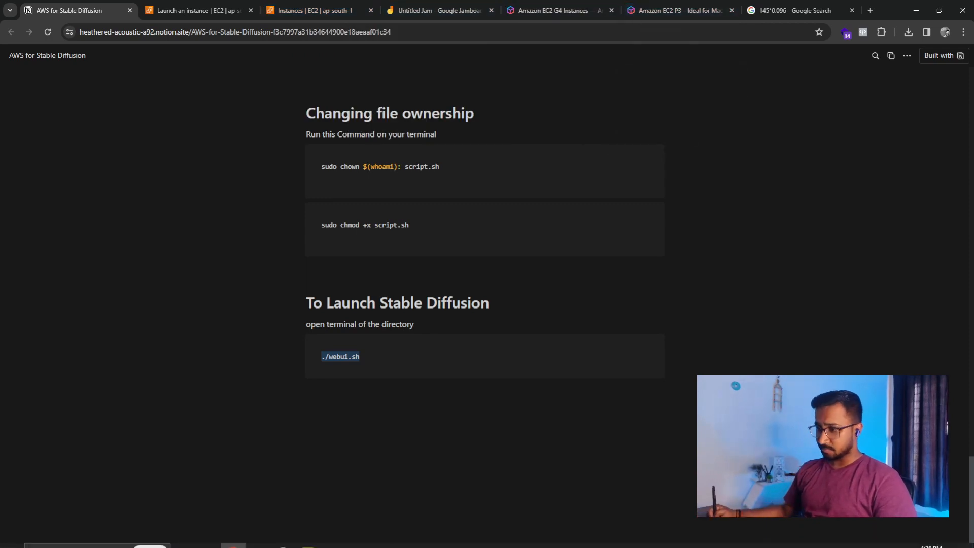
{"action": "left_click", "coordinate": [283, 538]}
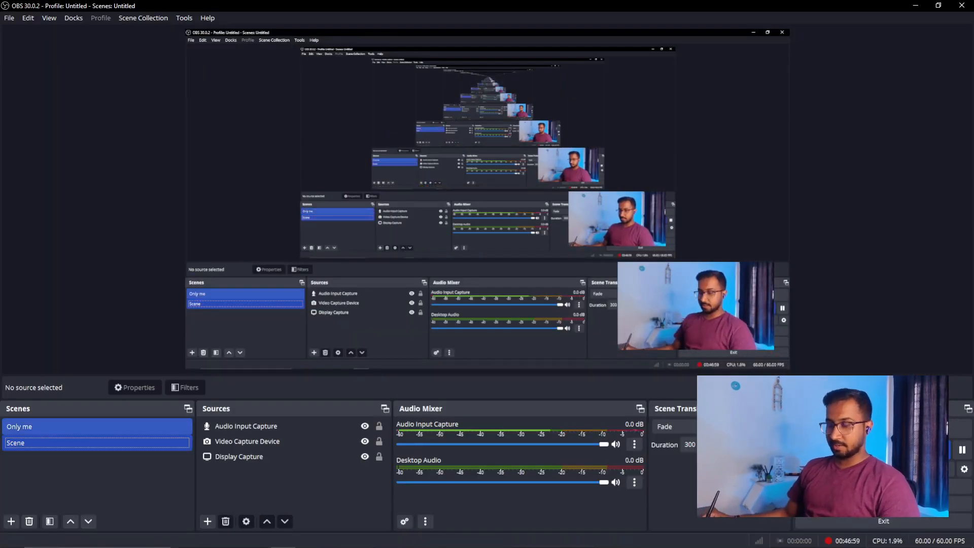